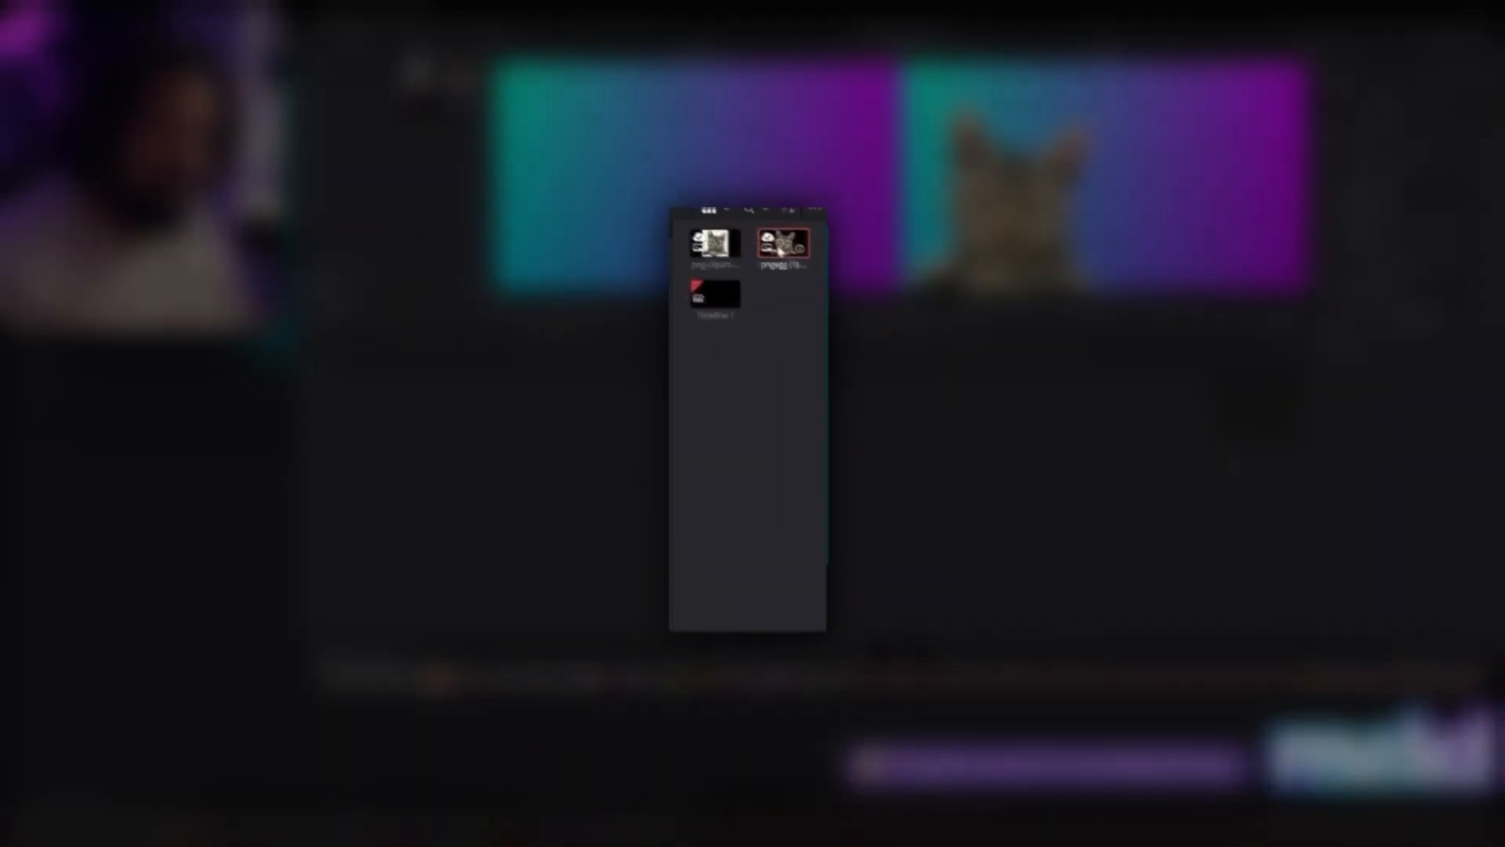
- Bring the cat image pngegg (1).png from the media pool into an empty area of the node graph
{"action": "left_click", "coordinate": [785, 251]}
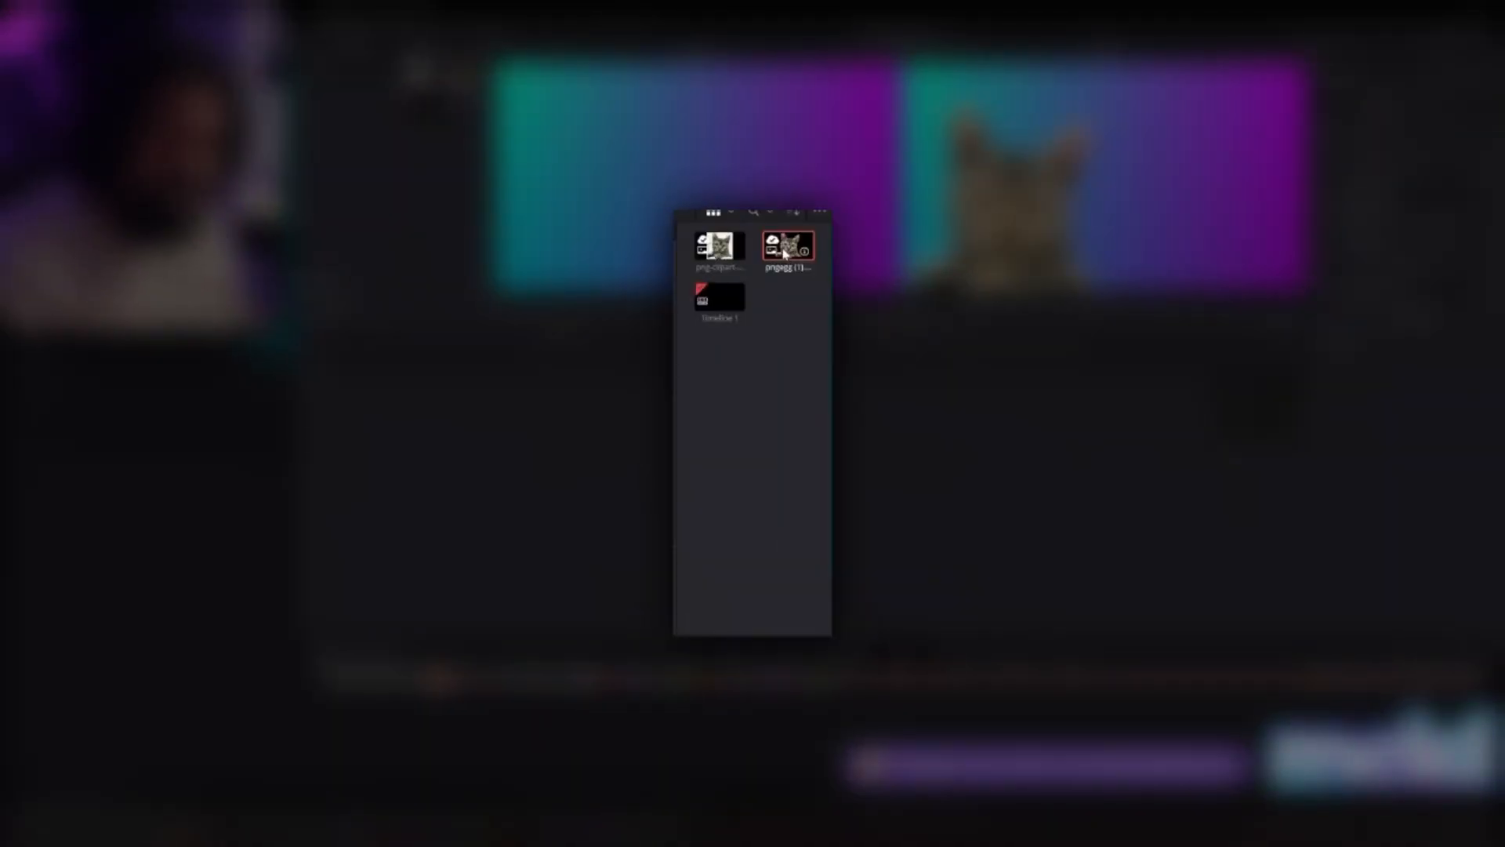
{"action": "left_click_drag", "start_coordinate": [464, 78], "coordinate": [712, 501]}
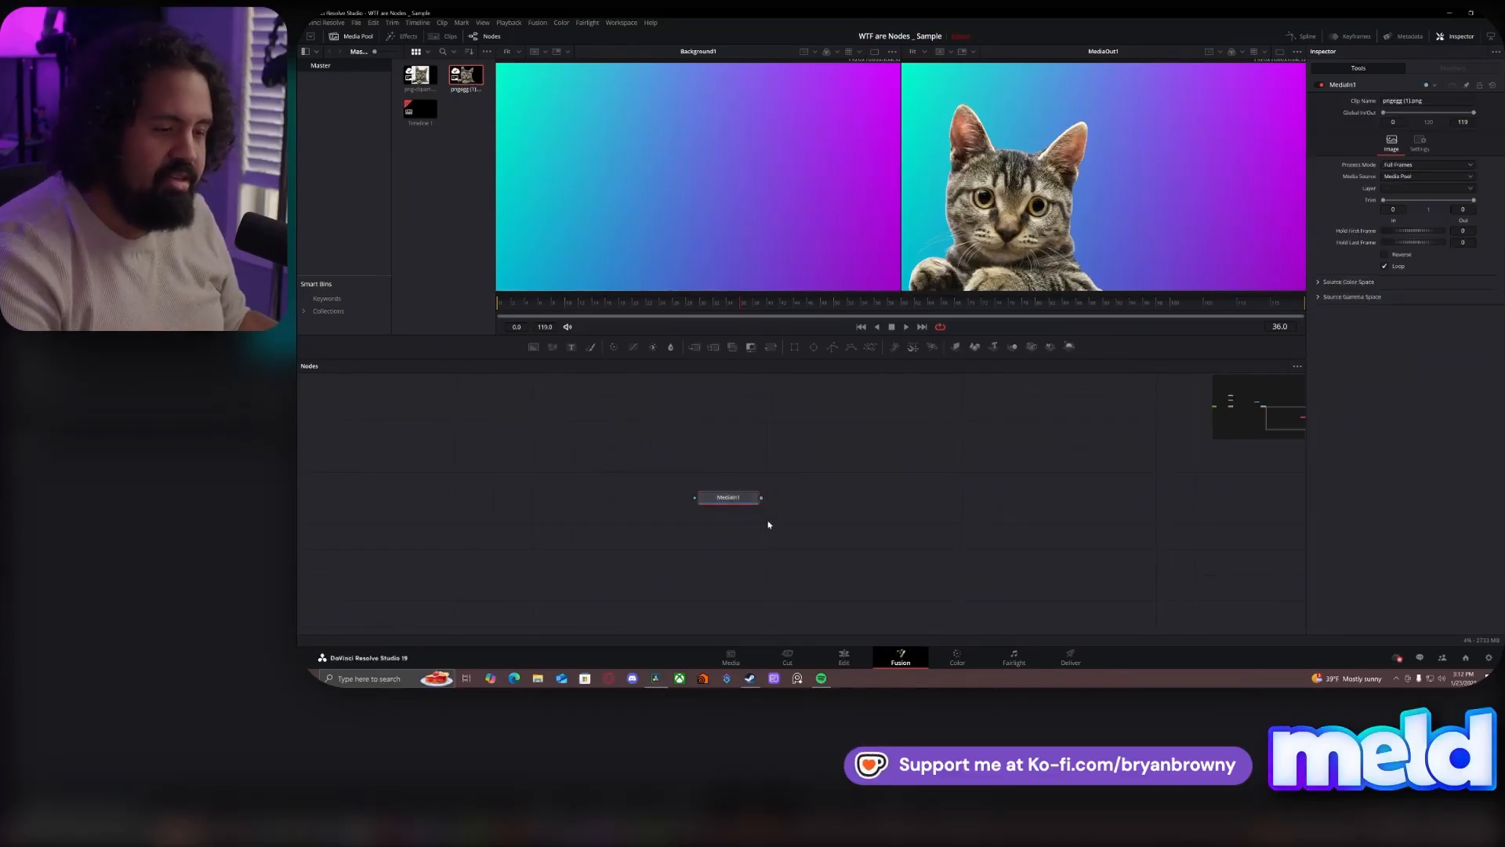
{"action": "left_click", "coordinate": [762, 519]}
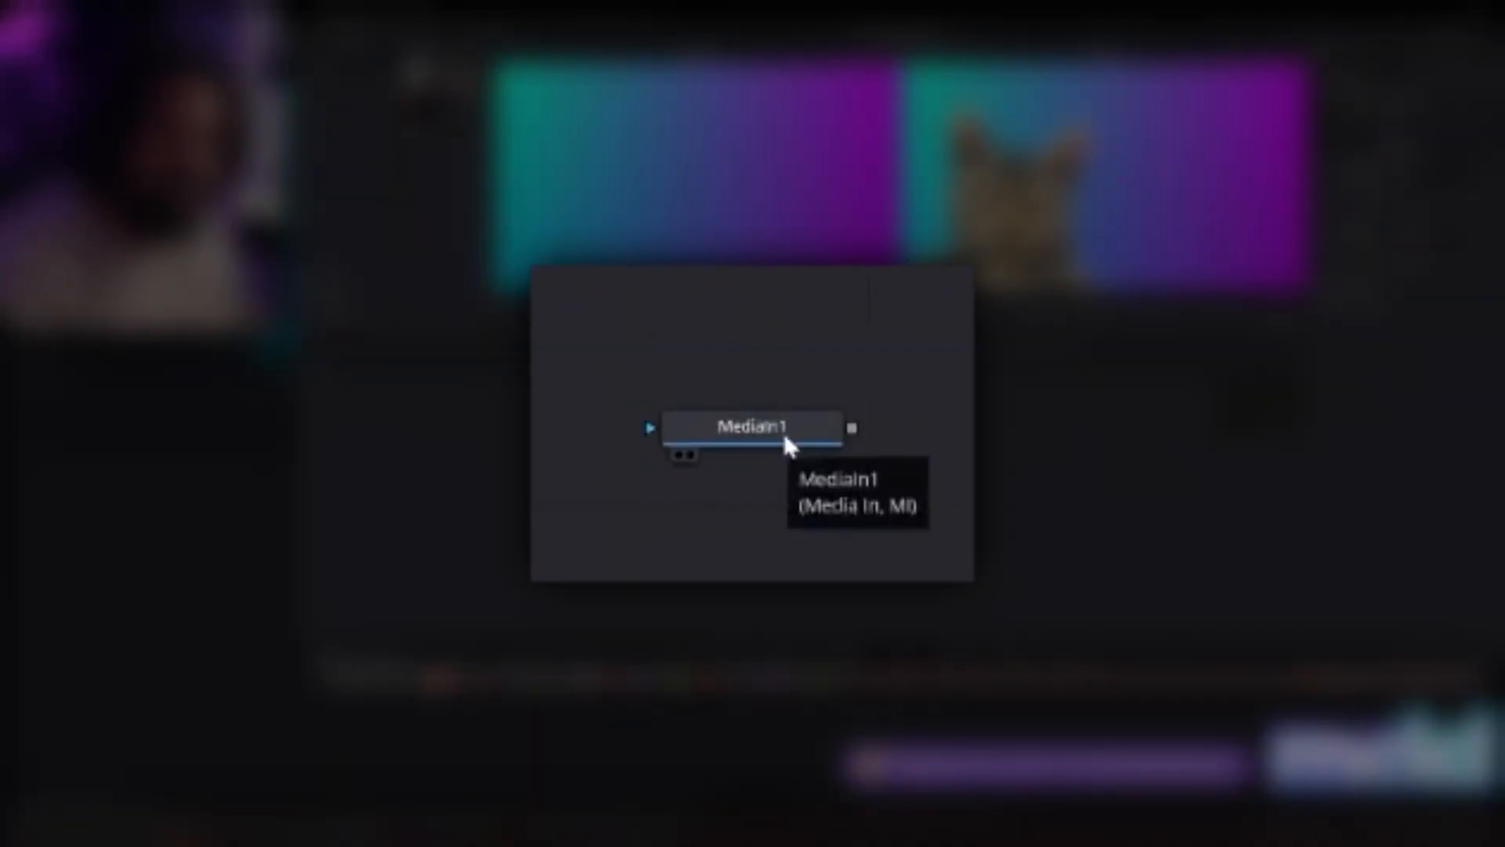
{"action": "left_click", "coordinate": [823, 440]}
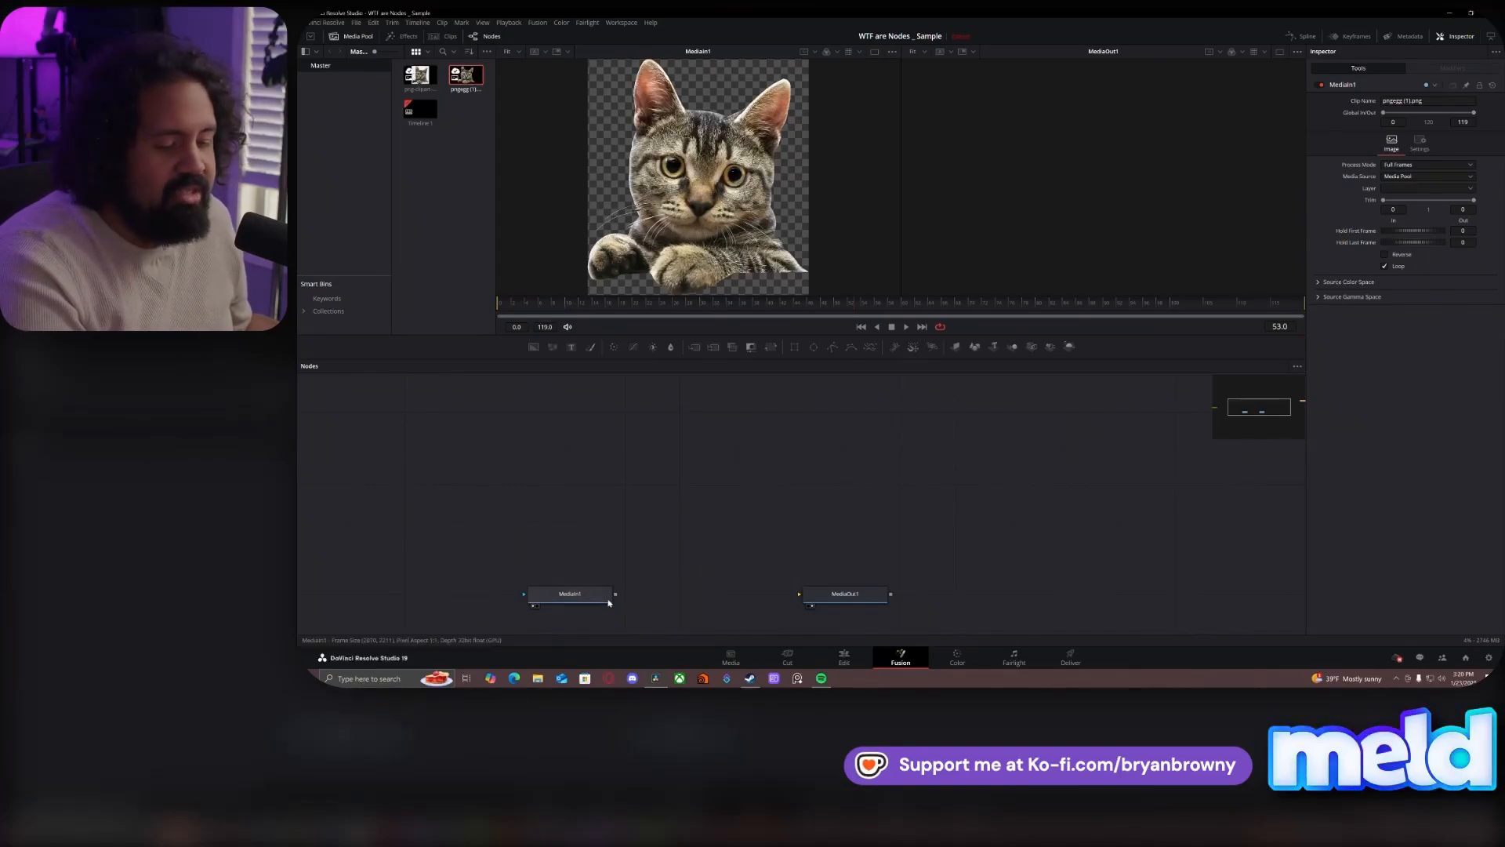
- Connect MediaIn1 to MediaOut1 and move MediaIn1 farther away to leave room for nodes in between
{"action": "left_click_drag", "start_coordinate": [616, 595], "coordinate": [817, 595]}
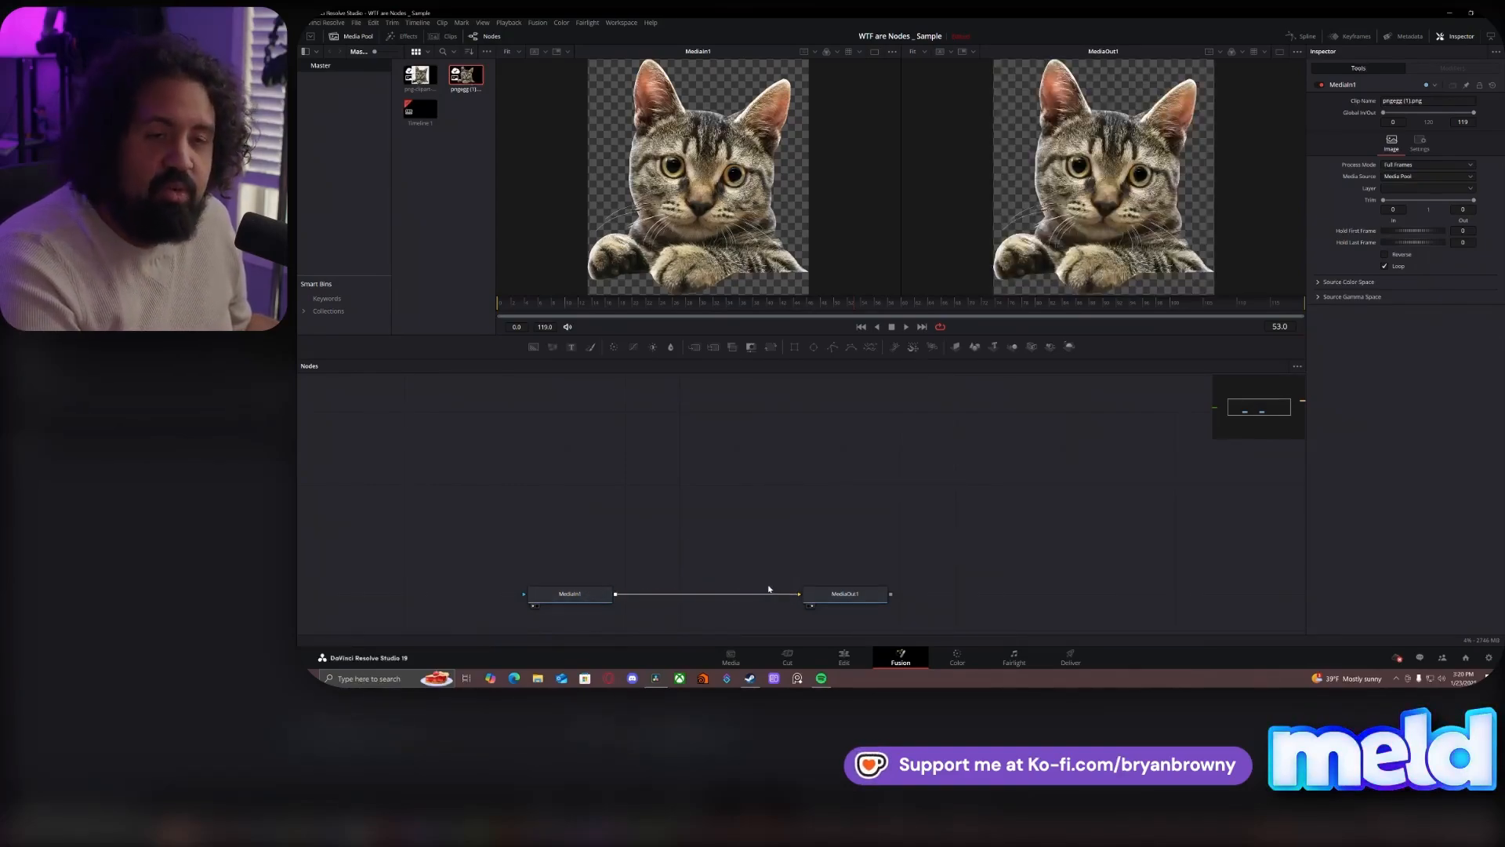
{"action": "left_click_drag", "start_coordinate": [533, 596], "coordinate": [423, 596]}
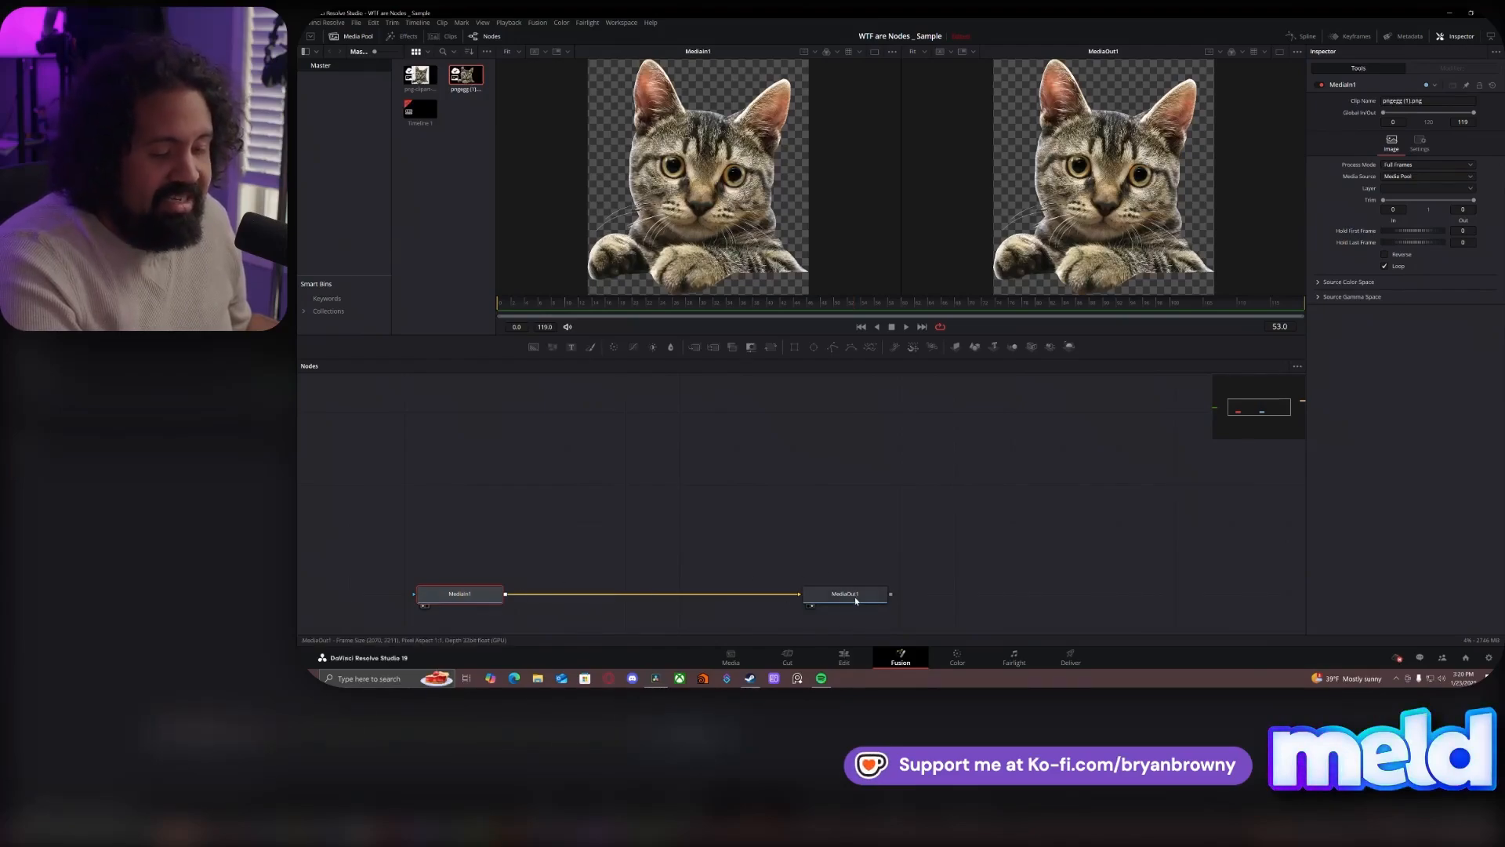
{"action": "mouse_move", "coordinate": [845, 597]}
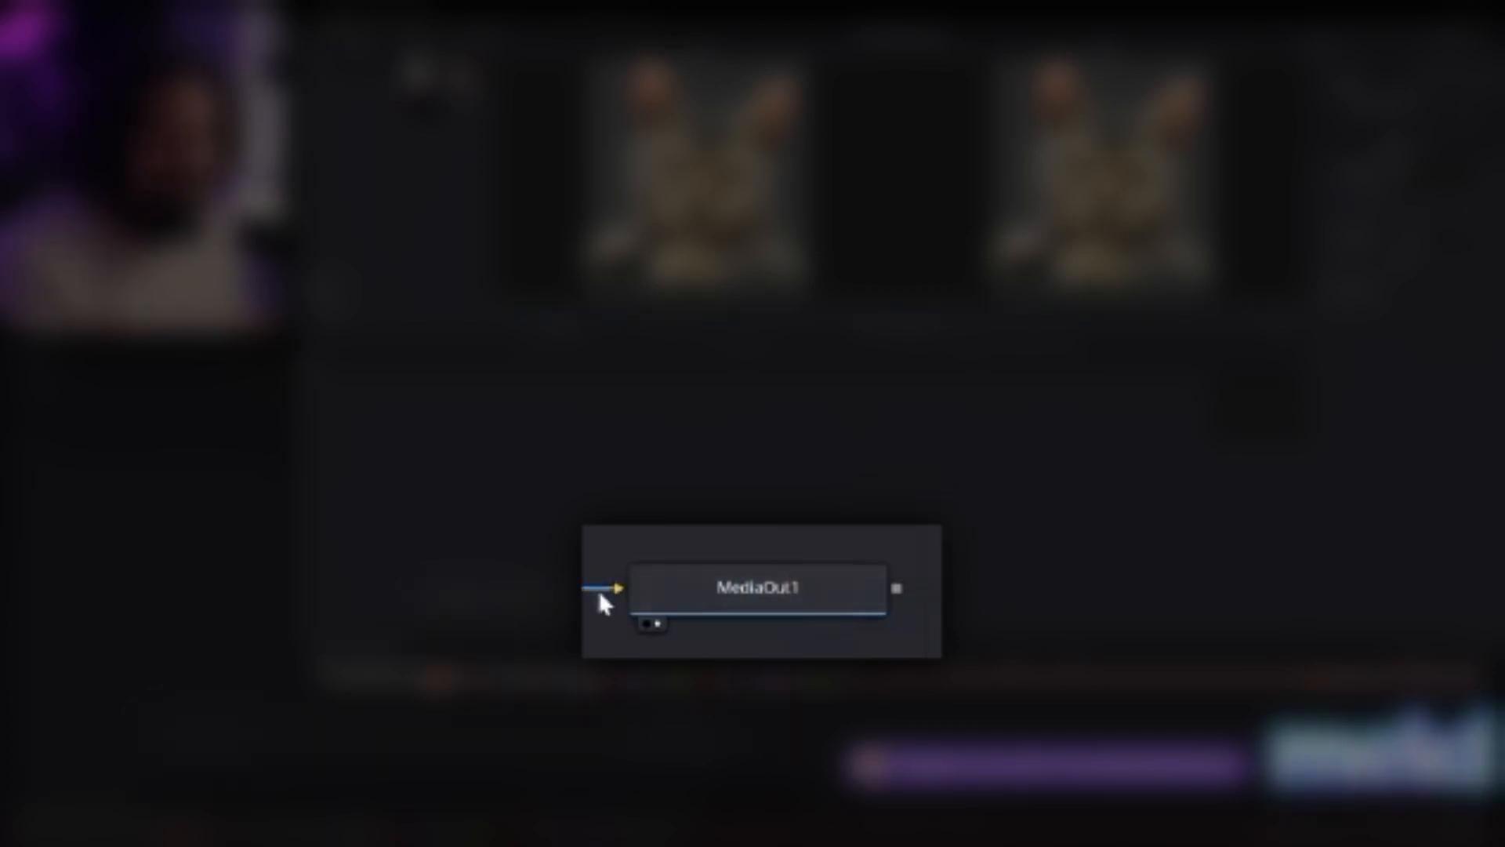
{"action": "mouse_move", "coordinate": [596, 588]}
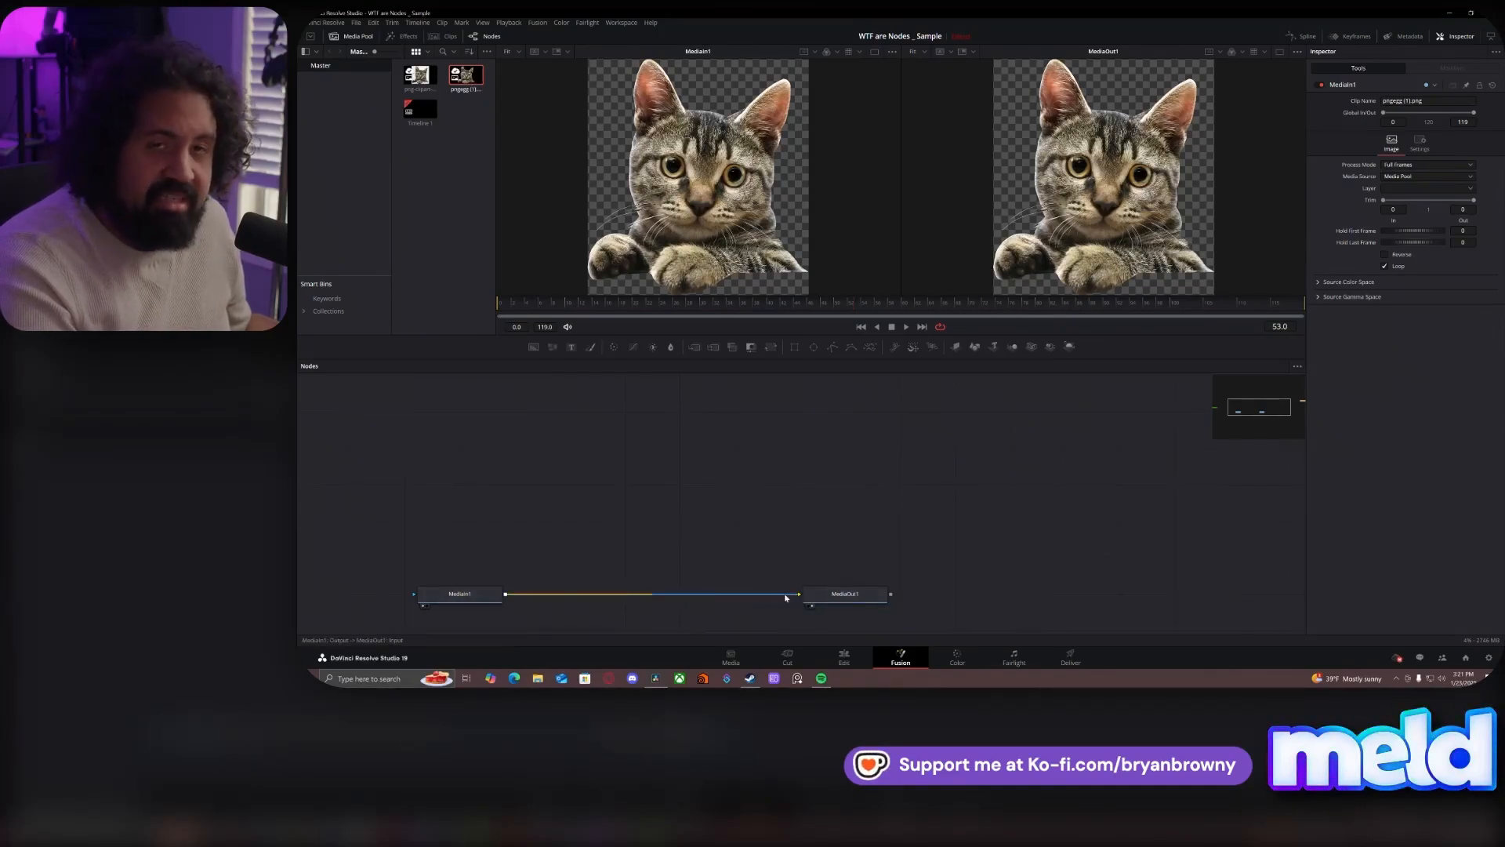
- Insert a Transform node directly after MediaIn1 in the chain to MediaOut1
{"action": "left_click", "coordinate": [482, 600]}
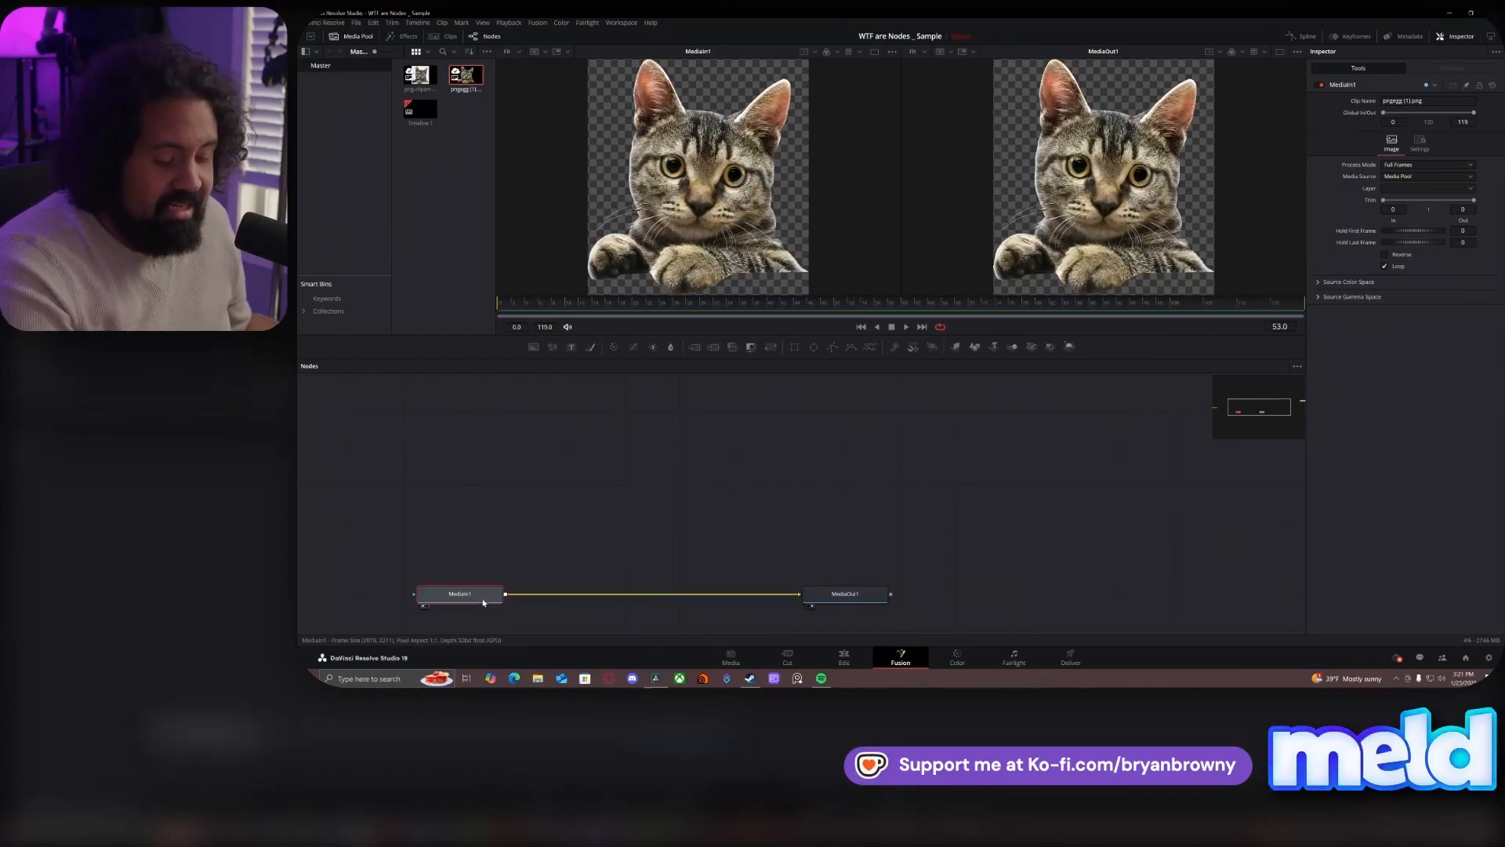
{"action": "key", "text": "shift+space"}
{"action": "type", "text": "mediaout"}
{"action": "type", "text": "xf"}
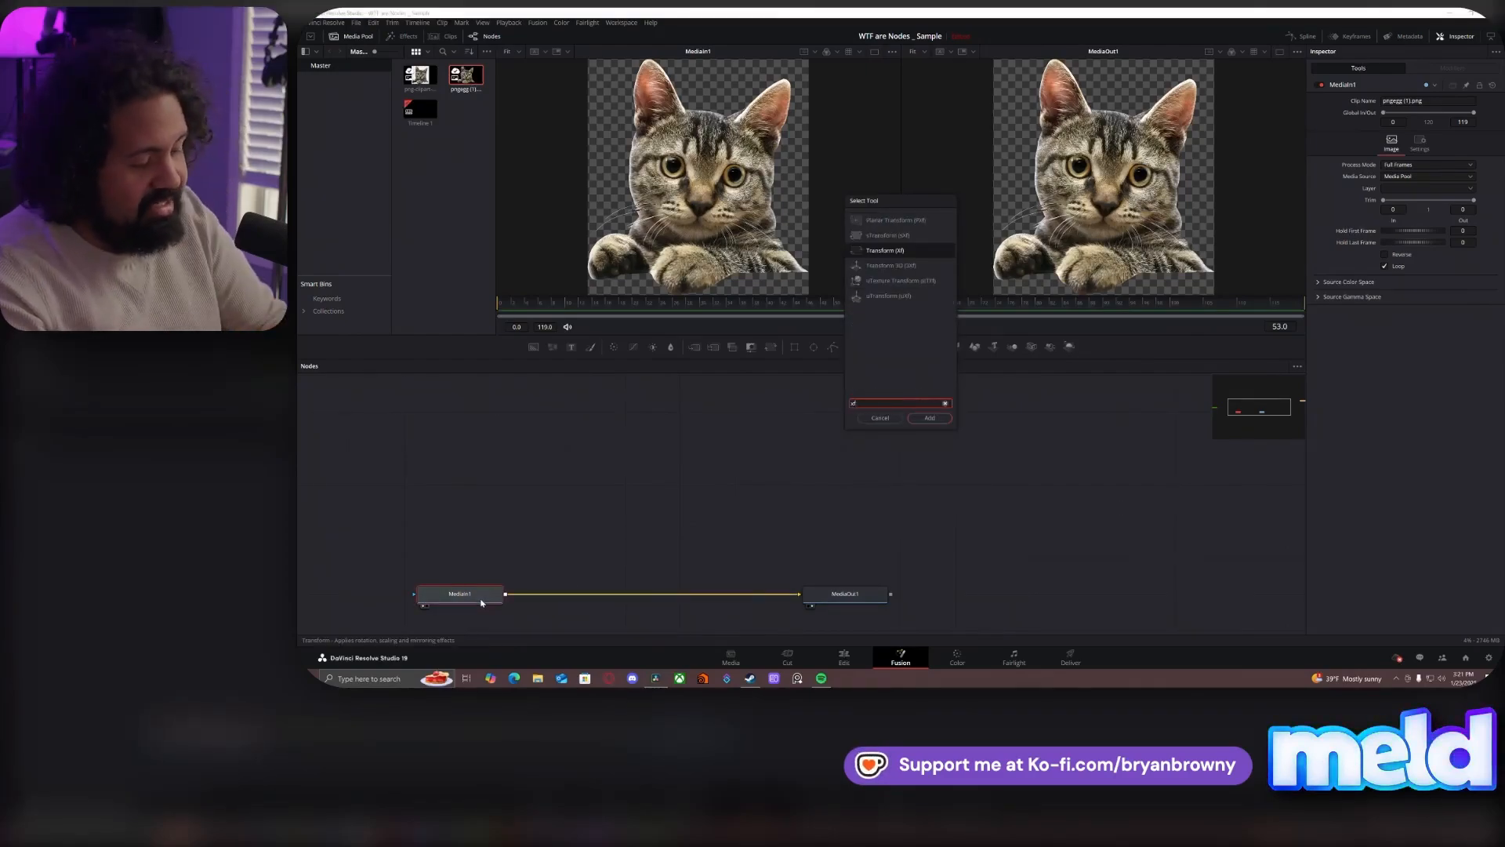
{"action": "key", "text": "Return"}
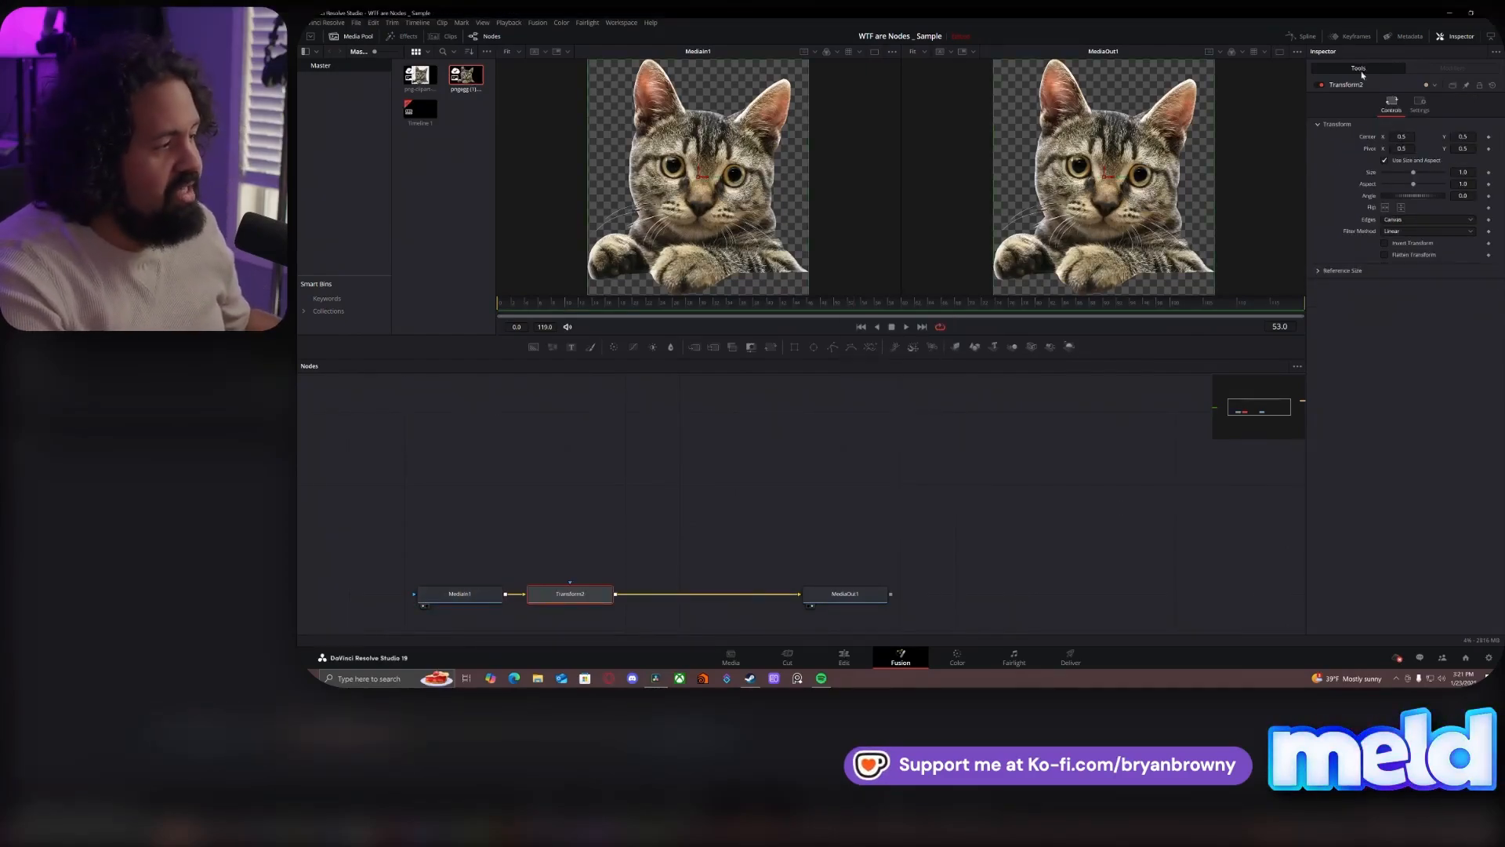
- Shift the cat sideways by setting the Transform node's Center X to about 0.039, keeping the node close to MediaIn1
{"action": "mouse_move", "coordinate": [1399, 136]}
{"action": "left_mouse_down"}
{"action": "mouse_move", "coordinate": [1416, 136]}
{"action": "mouse_move", "coordinate": [1399, 137]}
{"action": "left_mouse_up"}
{"action": "left_click_drag", "start_coordinate": [570, 593], "coordinate": [625, 594]}
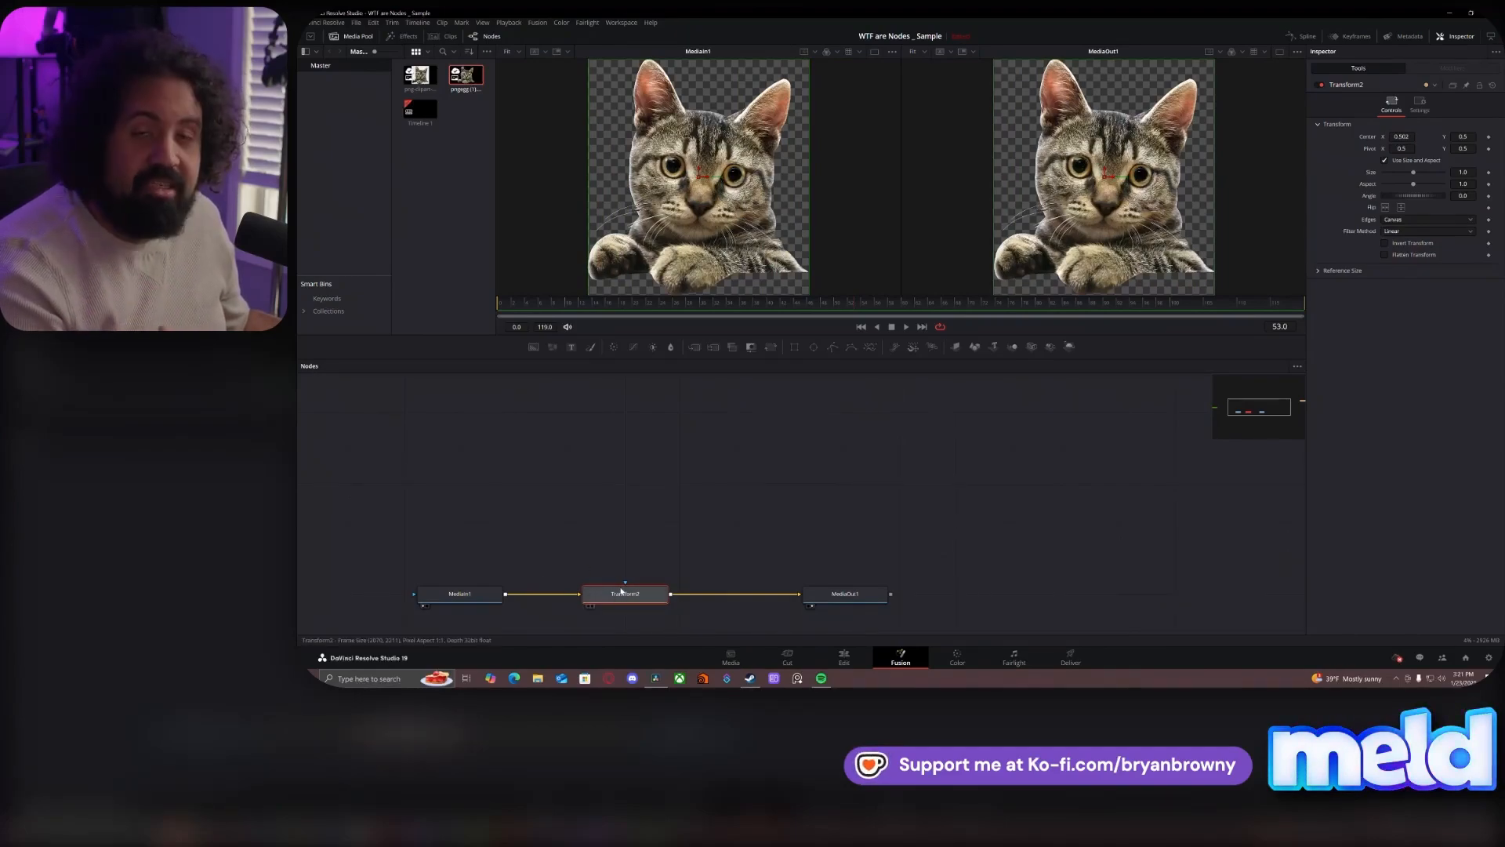
{"action": "mouse_move", "coordinate": [622, 591]}
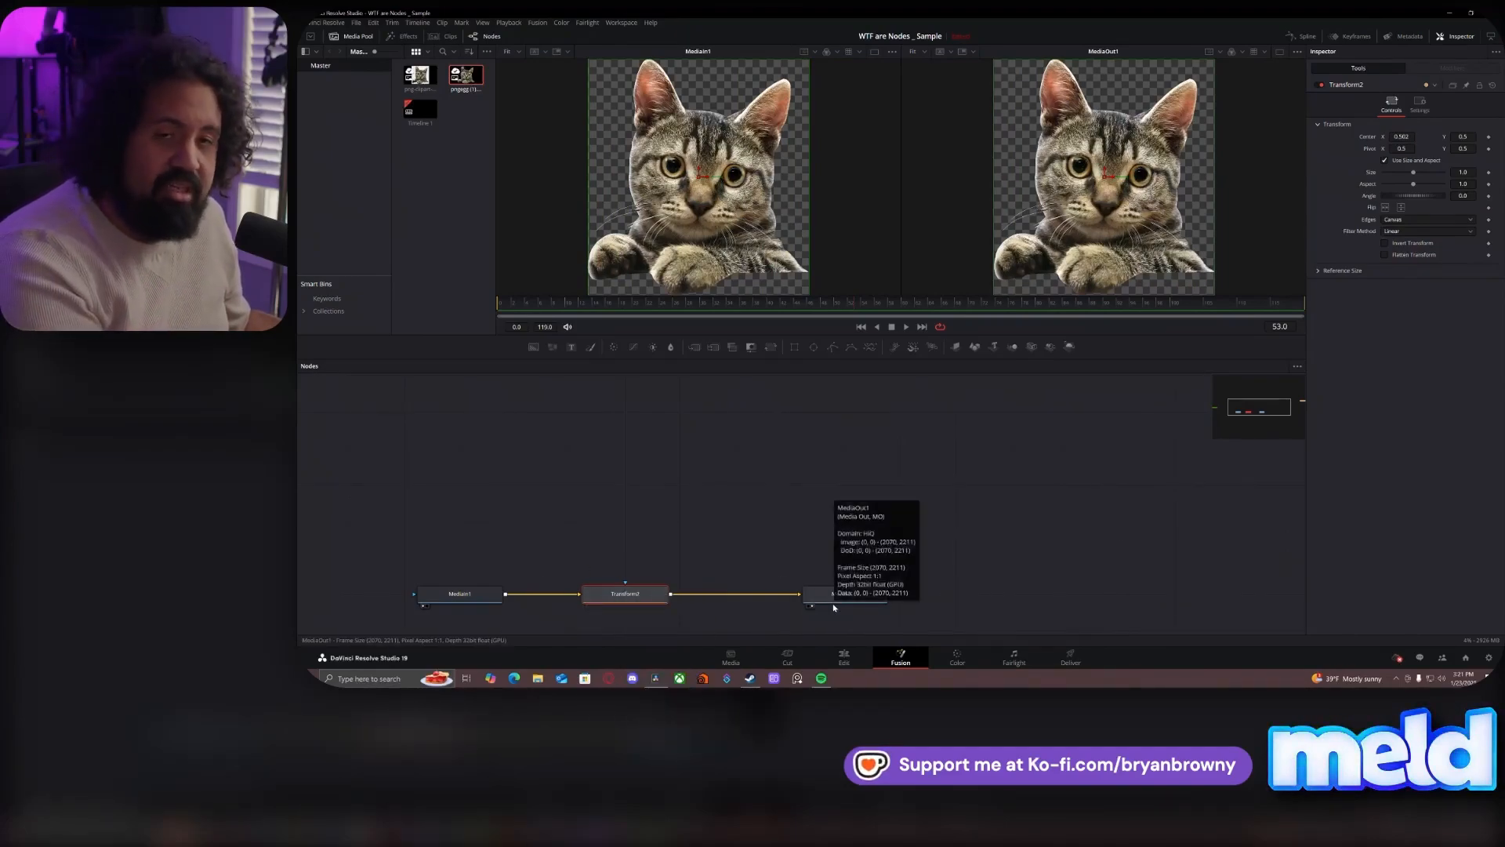
{"action": "left_click_drag", "start_coordinate": [603, 604], "coordinate": [549, 604]}
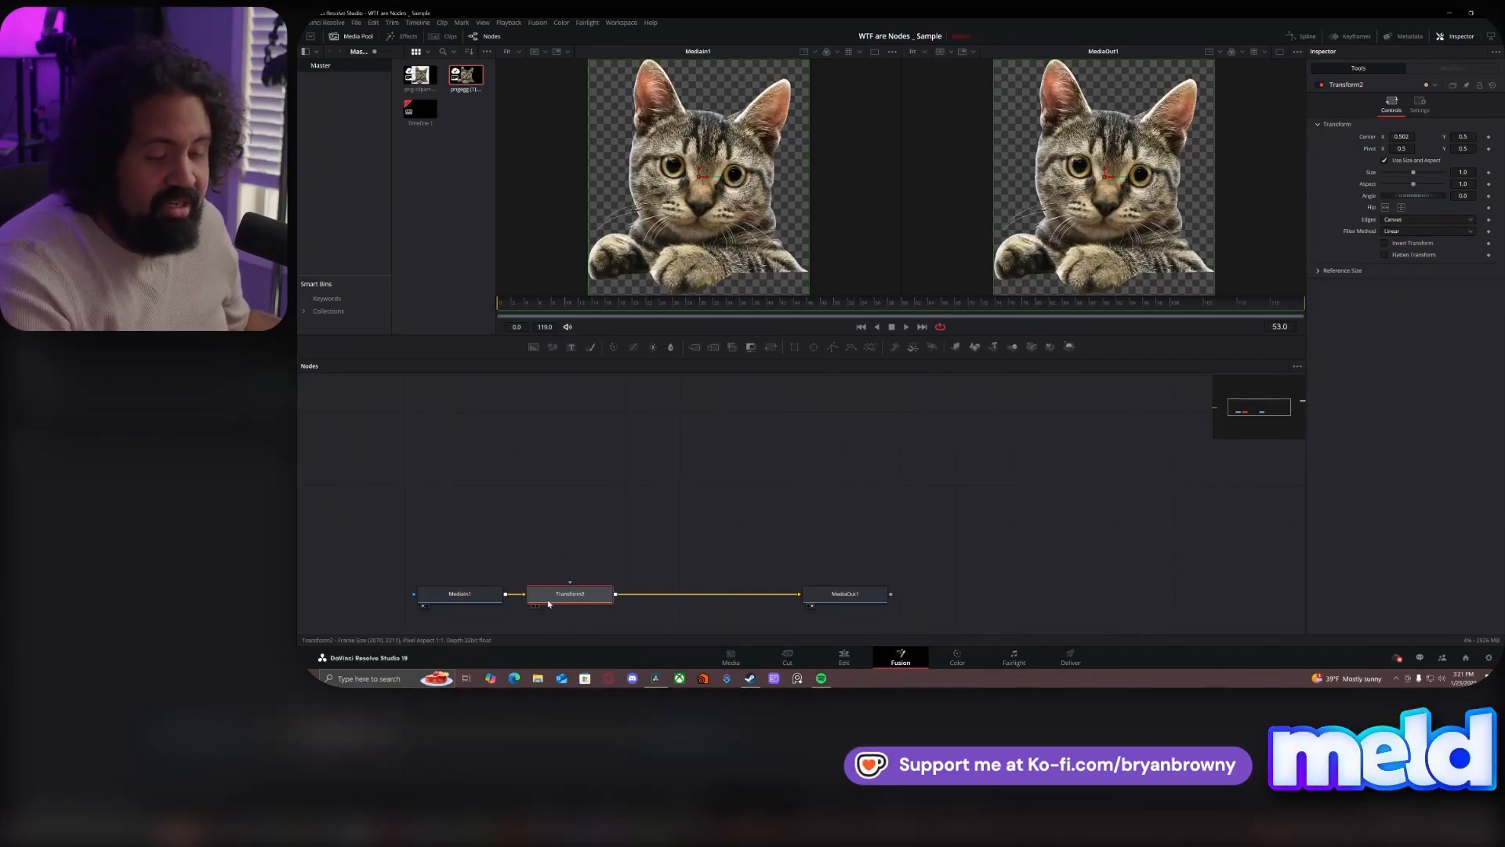
{"action": "left_click_drag", "start_coordinate": [1415, 138], "coordinate": [707, 398]}
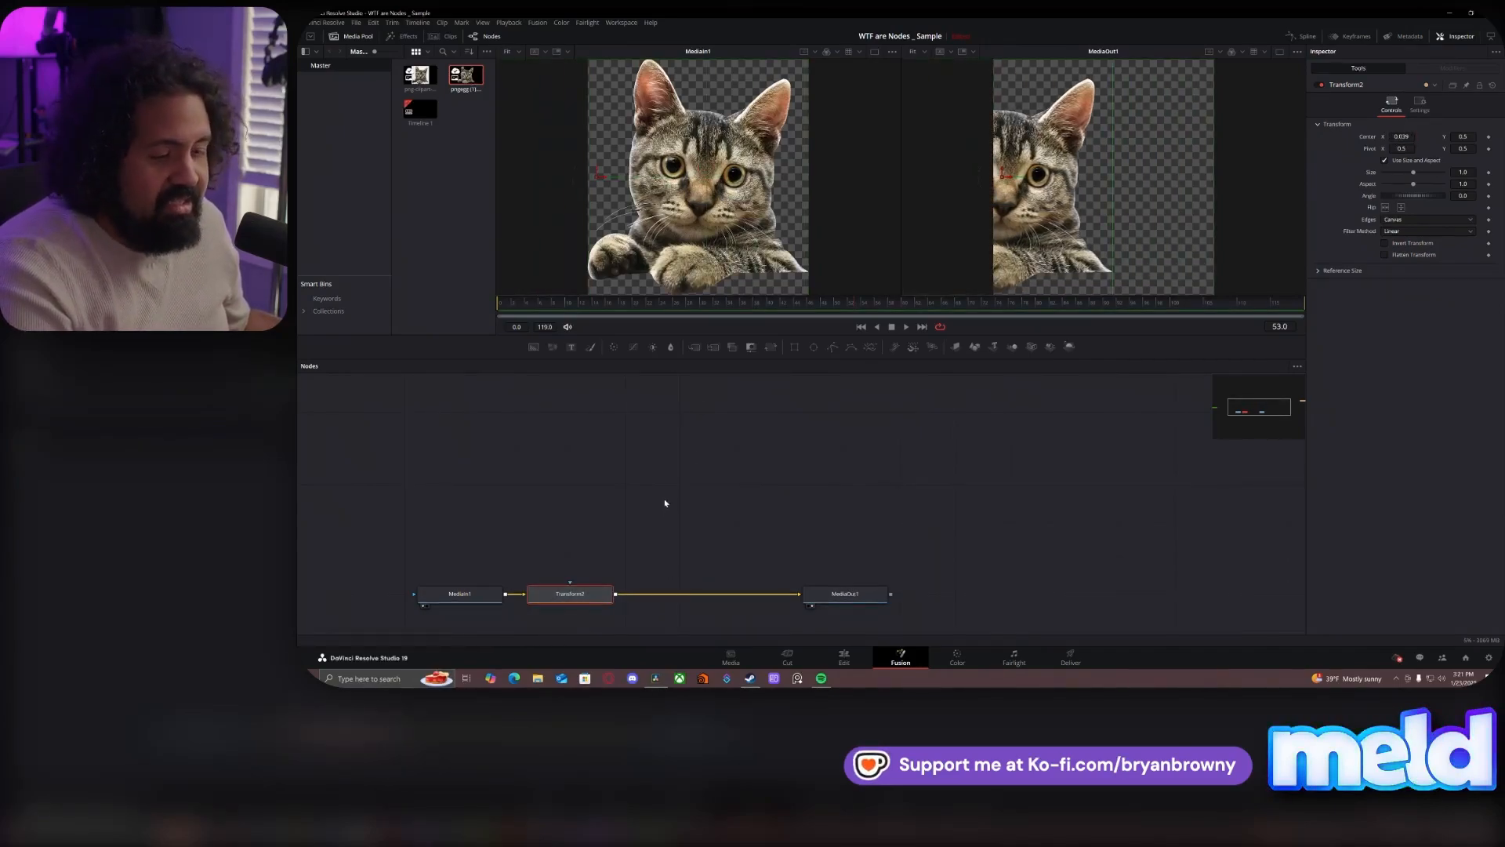
- Insert a second Transform node after the first and set its Center X to about 1.363
{"action": "key", "text": "shift+space"}
{"action": "type", "text": "xf"}
{"action": "key", "text": "Return"}
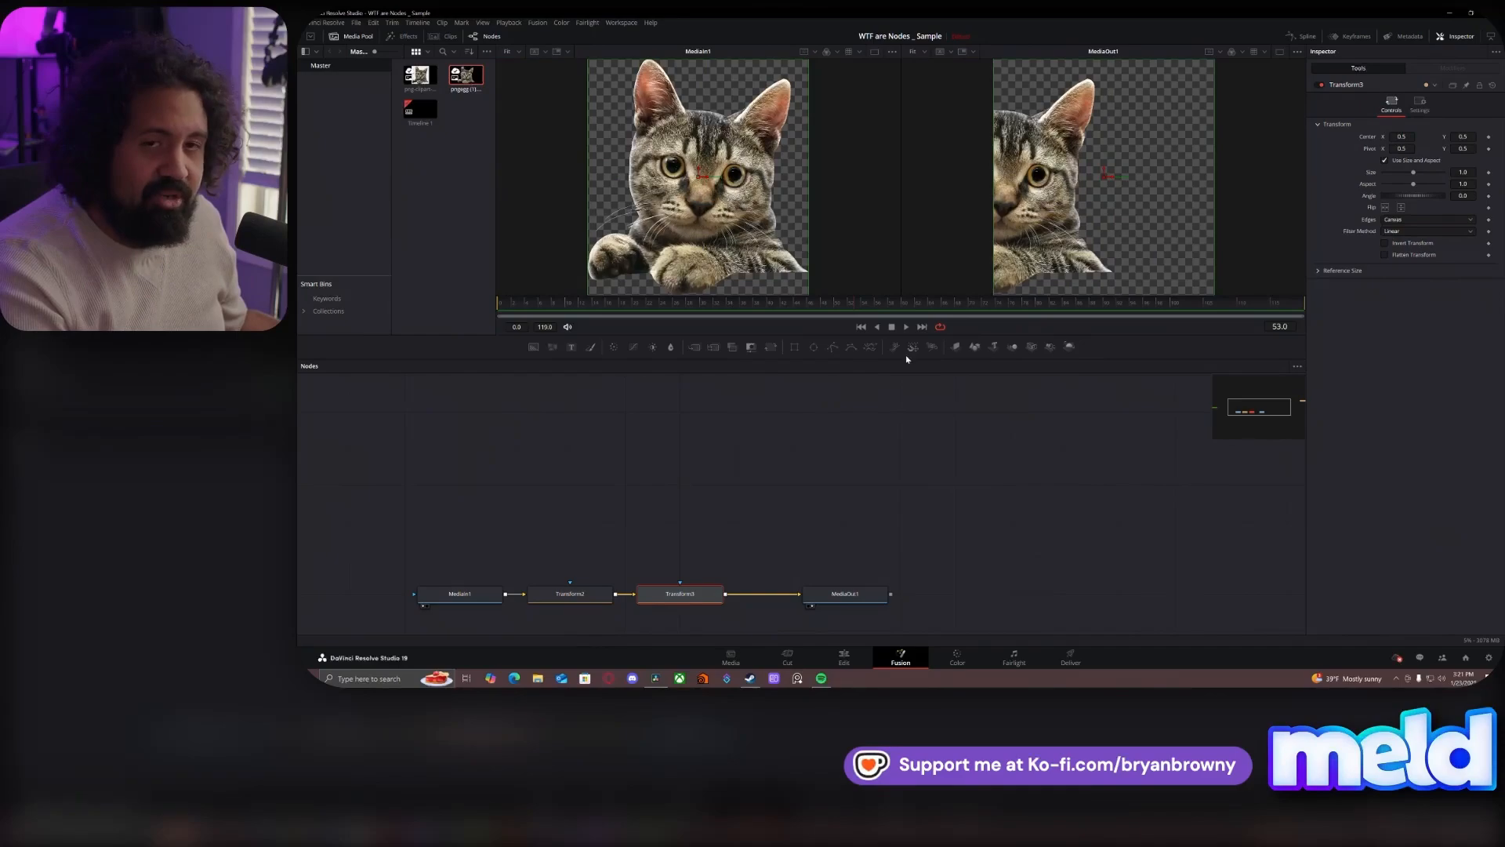
{"action": "left_click", "coordinate": [557, 600]}
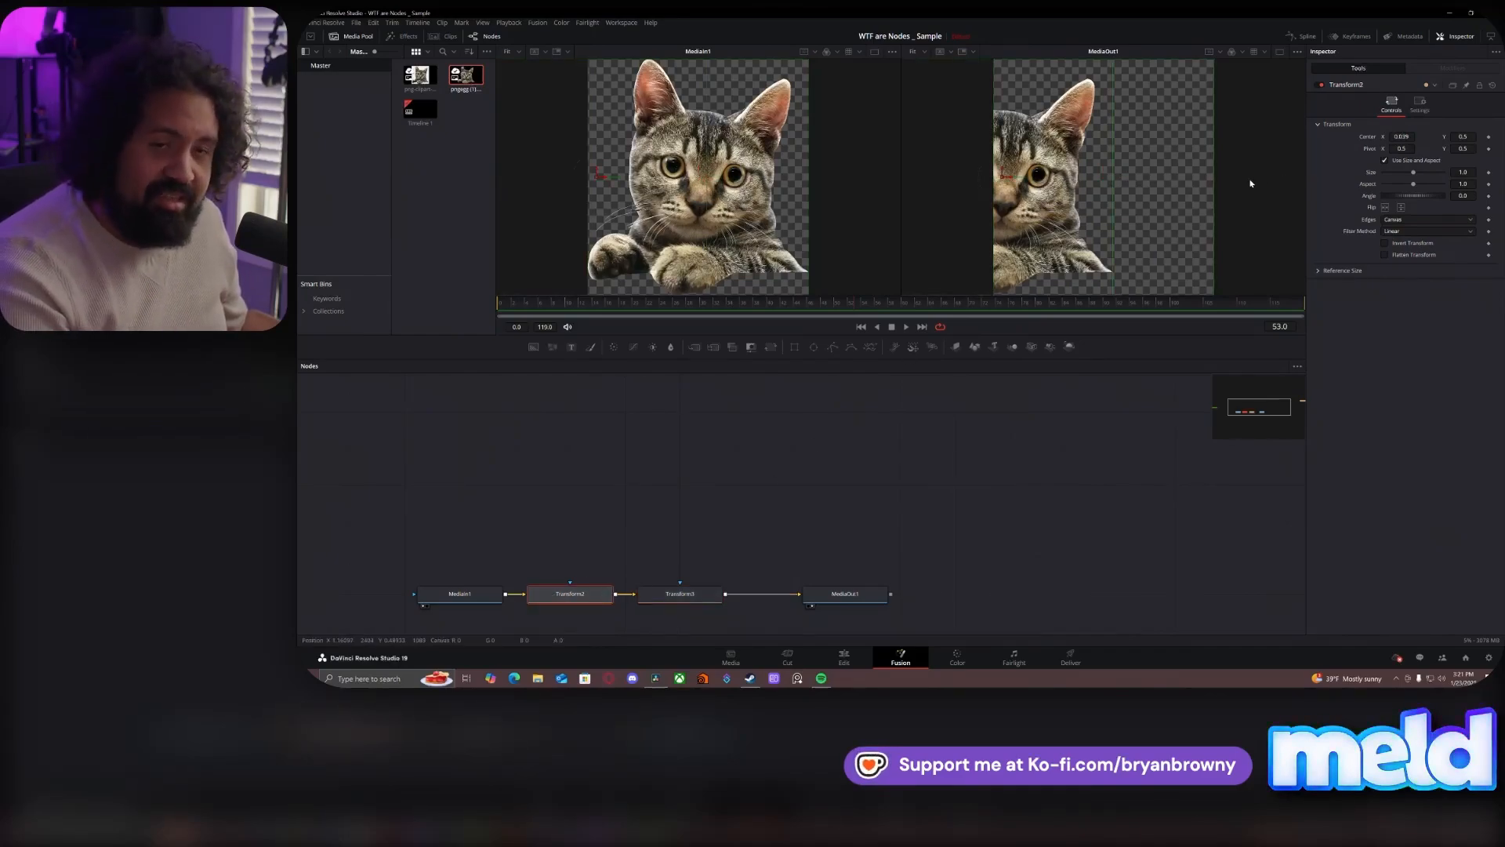
{"action": "left_click", "coordinate": [714, 595]}
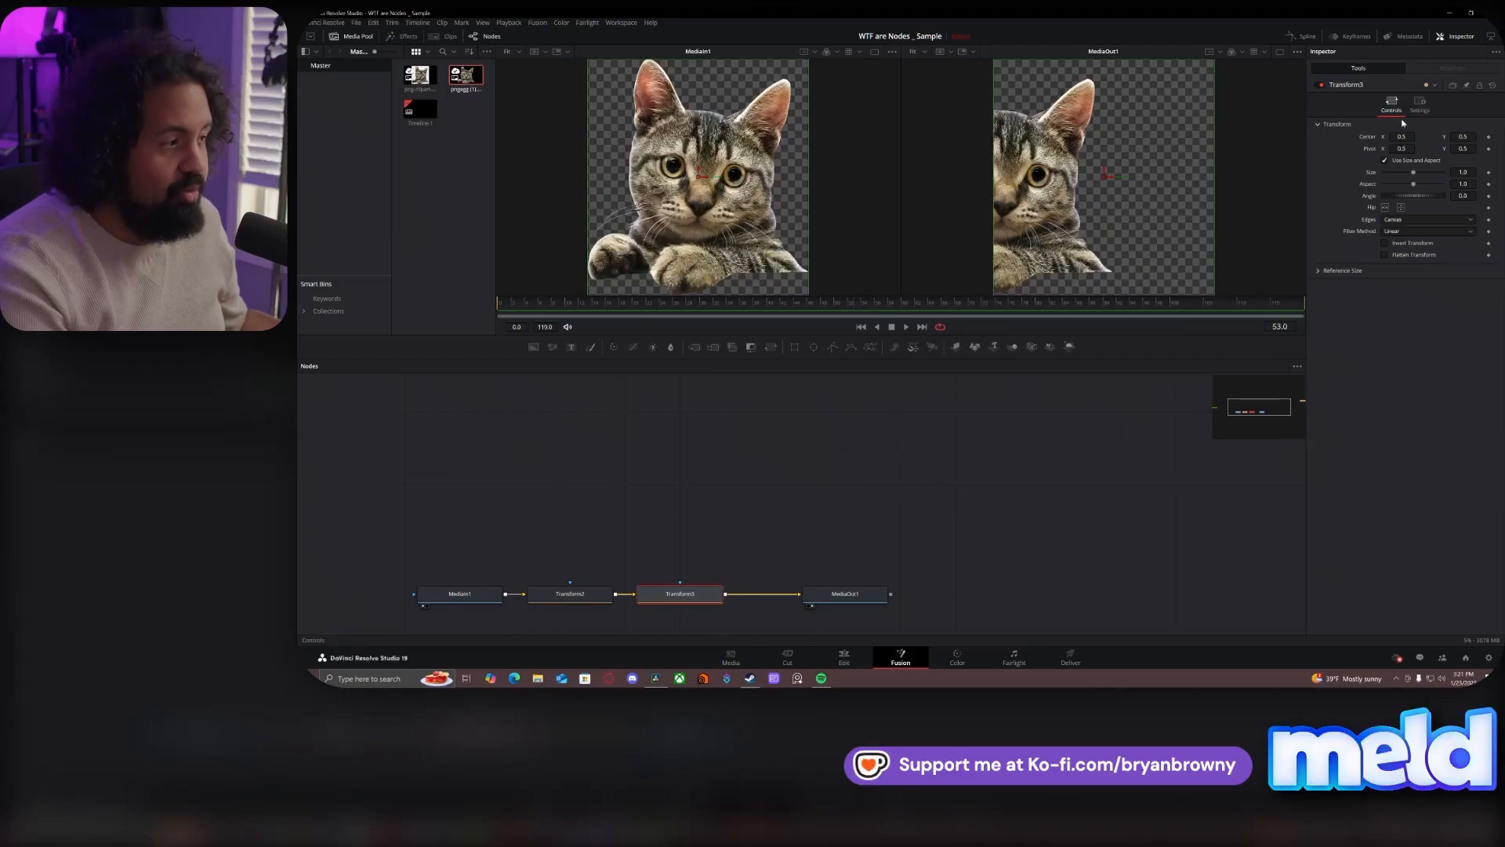
{"action": "left_click_drag", "start_coordinate": [1402, 136], "coordinate": [1474, 137]}
{"action": "left_click", "coordinate": [790, 478]}
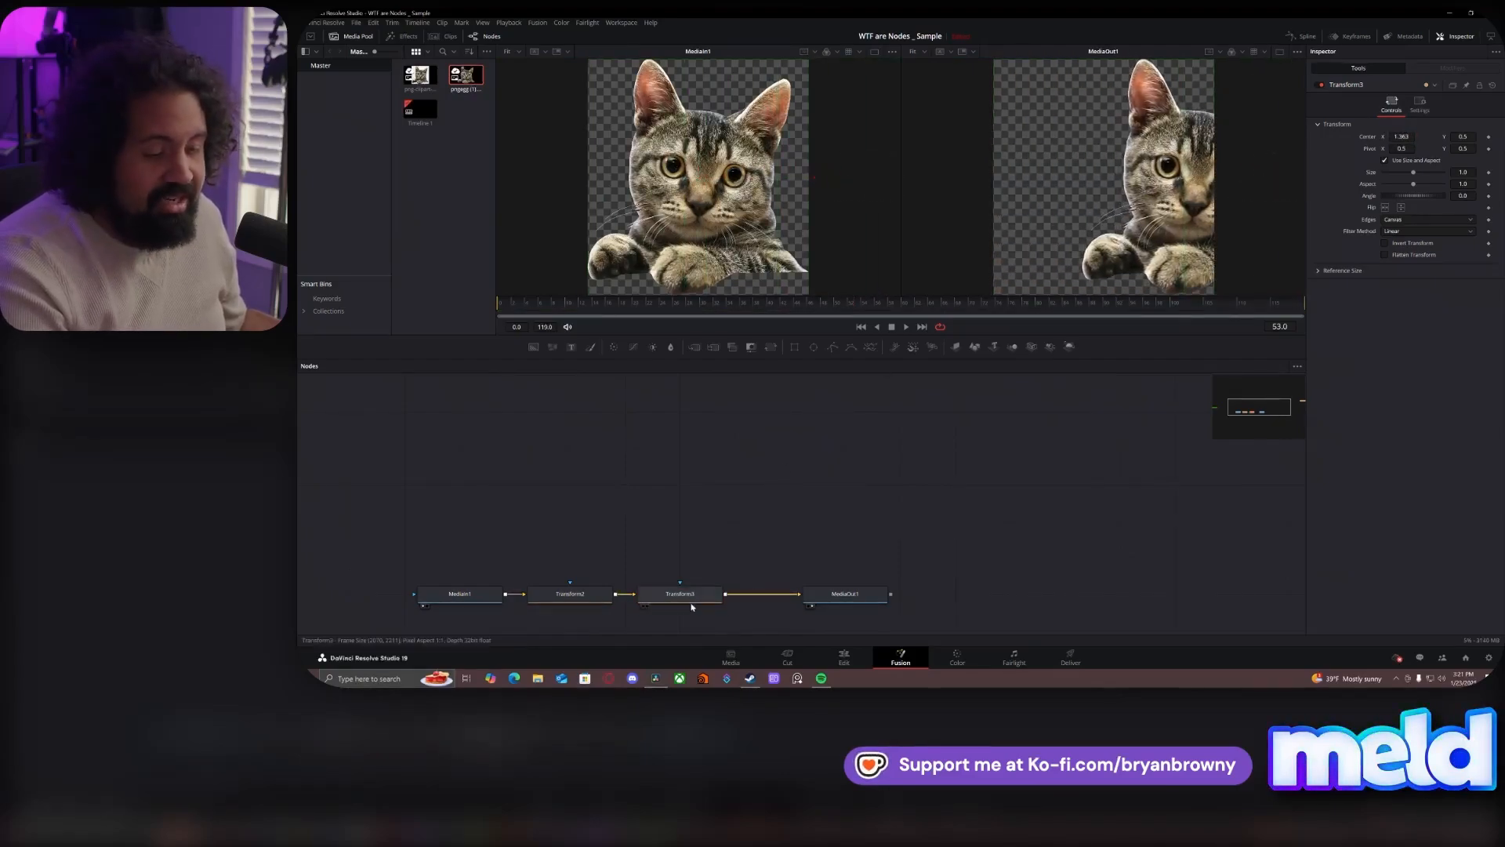
- Pull the first Transform node out of the chain, reinsert it between MediaIn1 and the second Transform, and select the second Transform
{"action": "left_click_drag", "start_coordinate": [576, 600], "coordinate": [577, 527]}
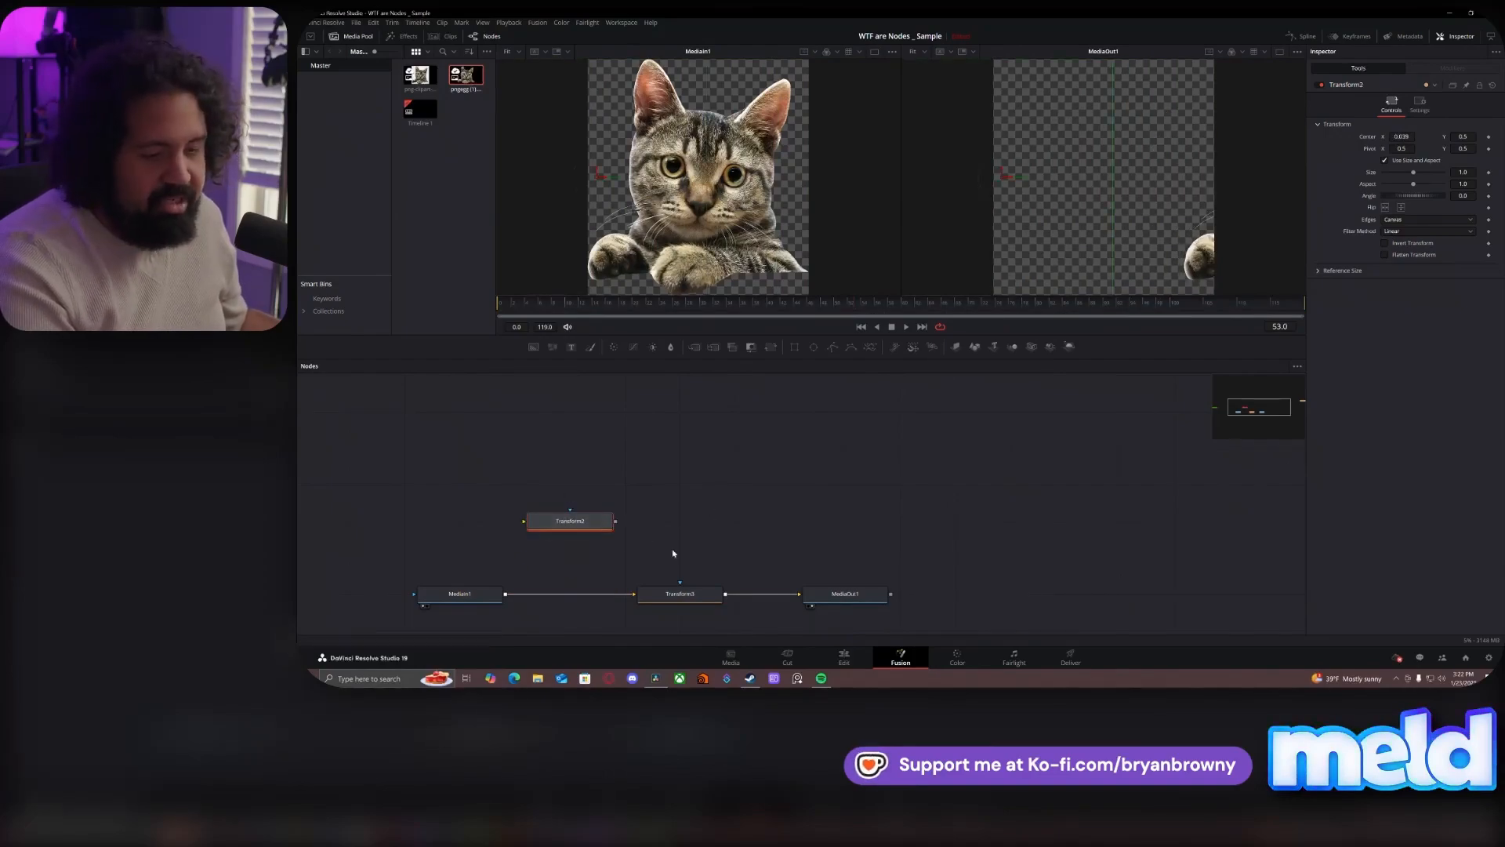
{"action": "left_click_drag", "start_coordinate": [576, 524], "coordinate": [576, 597]}
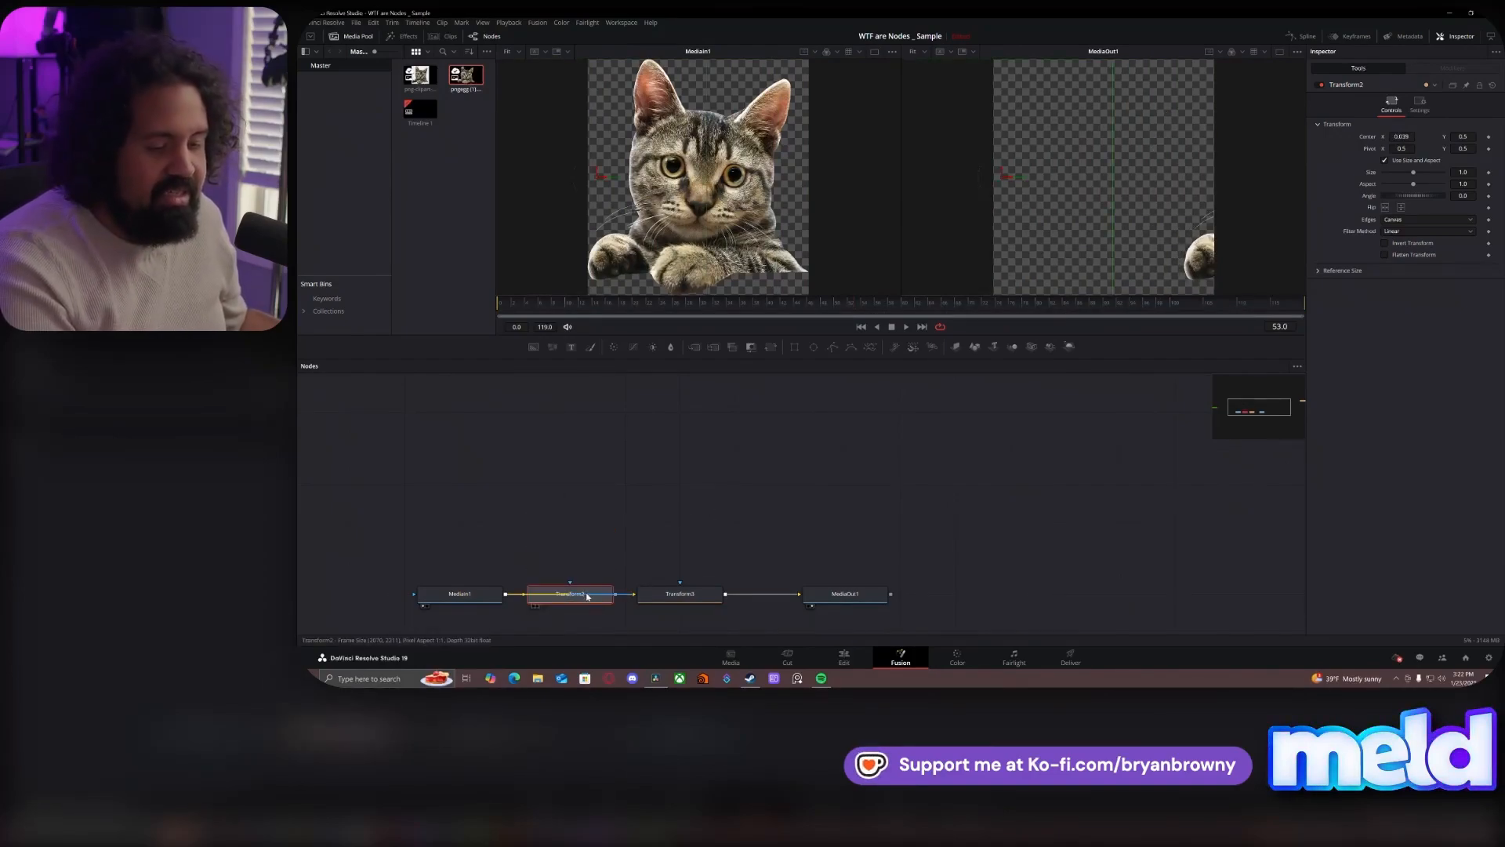
{"action": "left_click", "coordinate": [673, 601]}
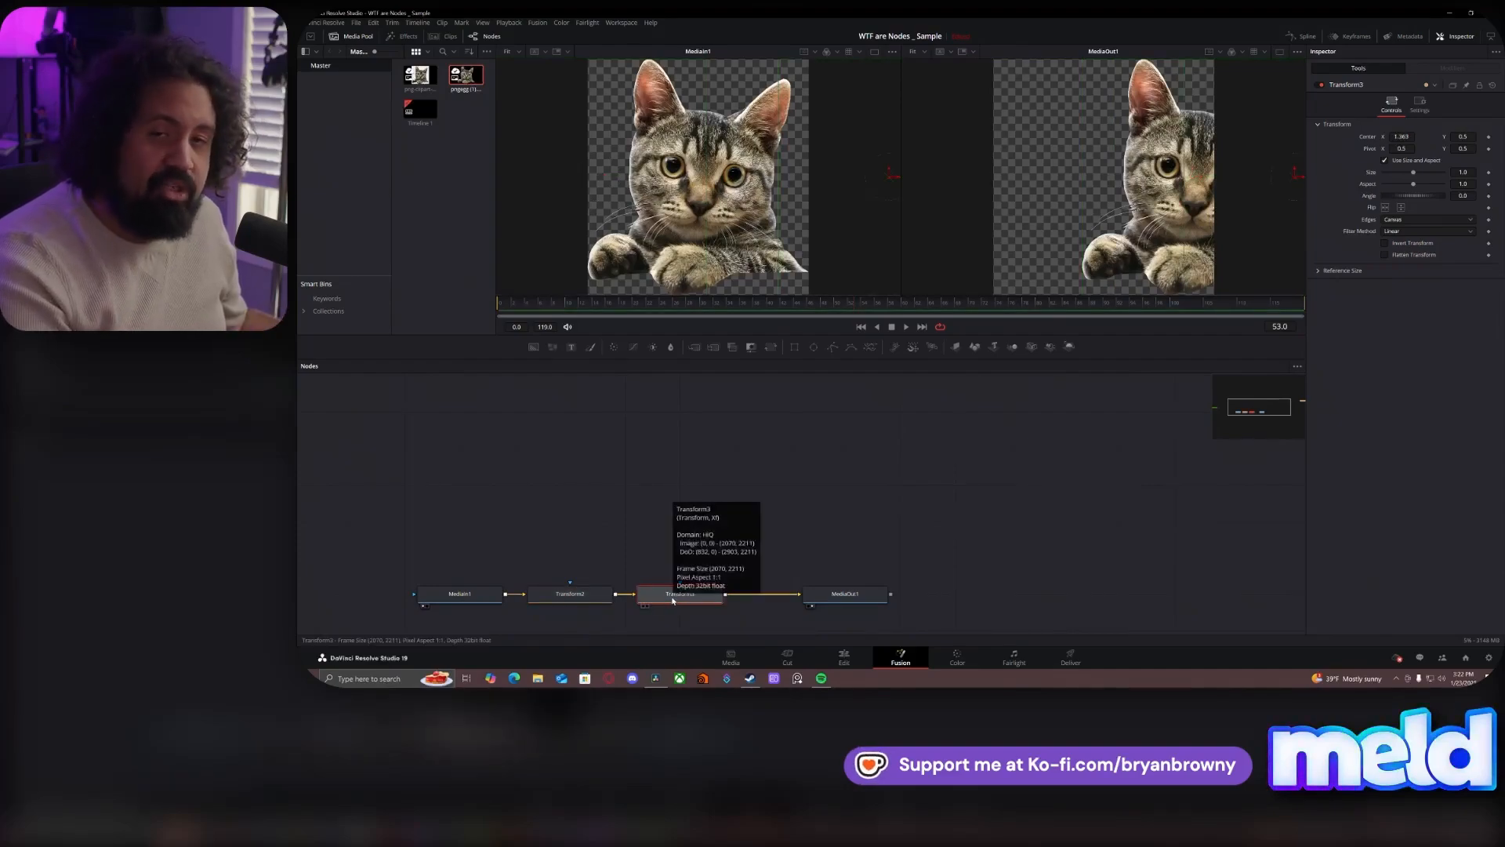
{"action": "mouse_move", "coordinate": [592, 588]}
{"action": "left_mouse_down"}
{"action": "mouse_move", "coordinate": [594, 544]}
{"action": "mouse_move", "coordinate": [596, 598]}
{"action": "left_mouse_up"}
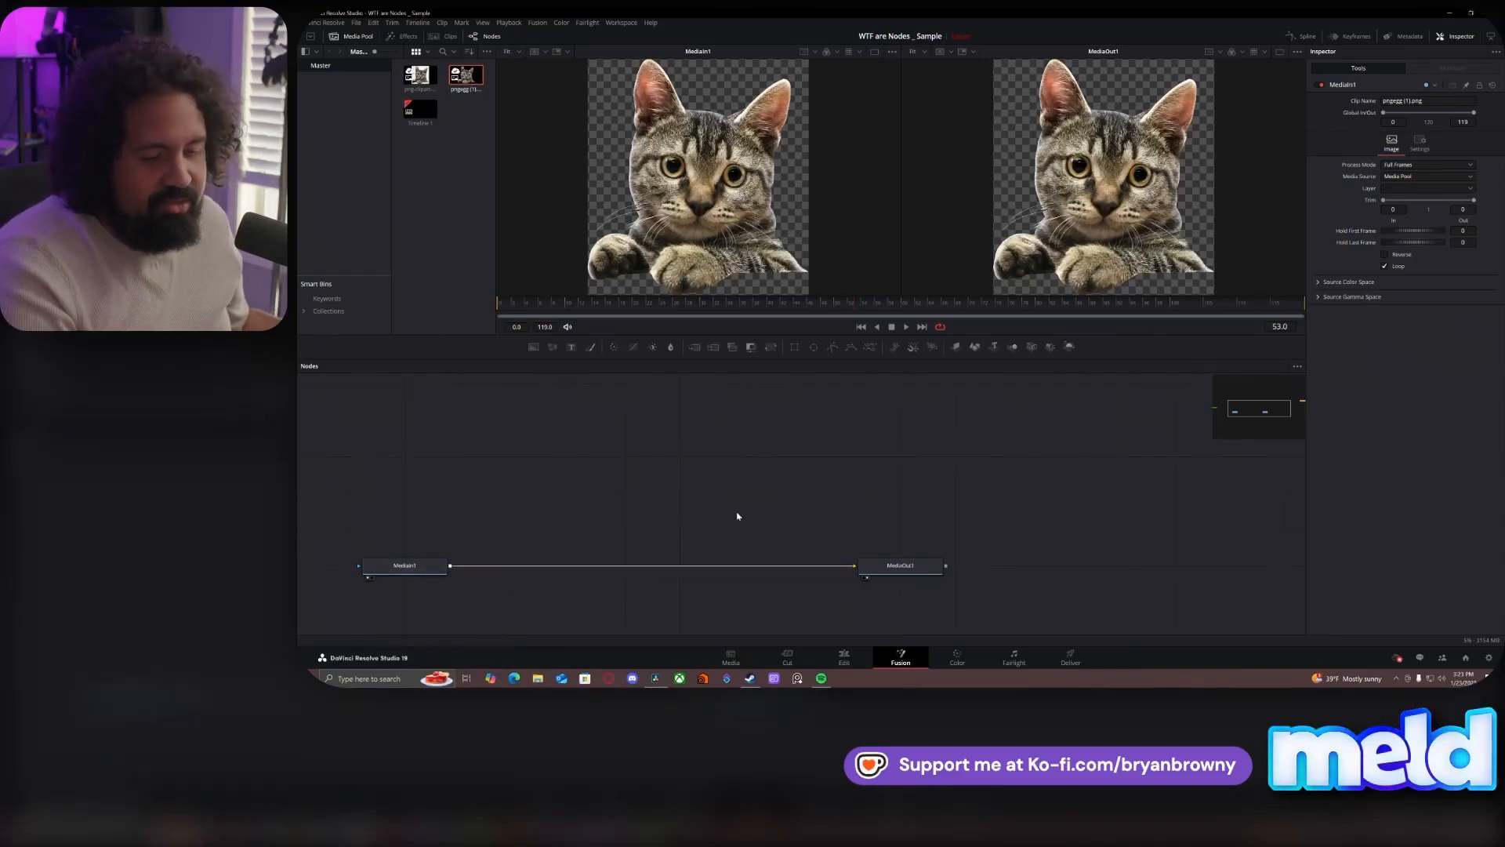
- Move the MediaIn1 node closer to MediaOut1 along their connection
{"action": "left_click_drag", "start_coordinate": [416, 571], "coordinate": [582, 582]}
{"action": "left_click", "coordinate": [582, 582]}
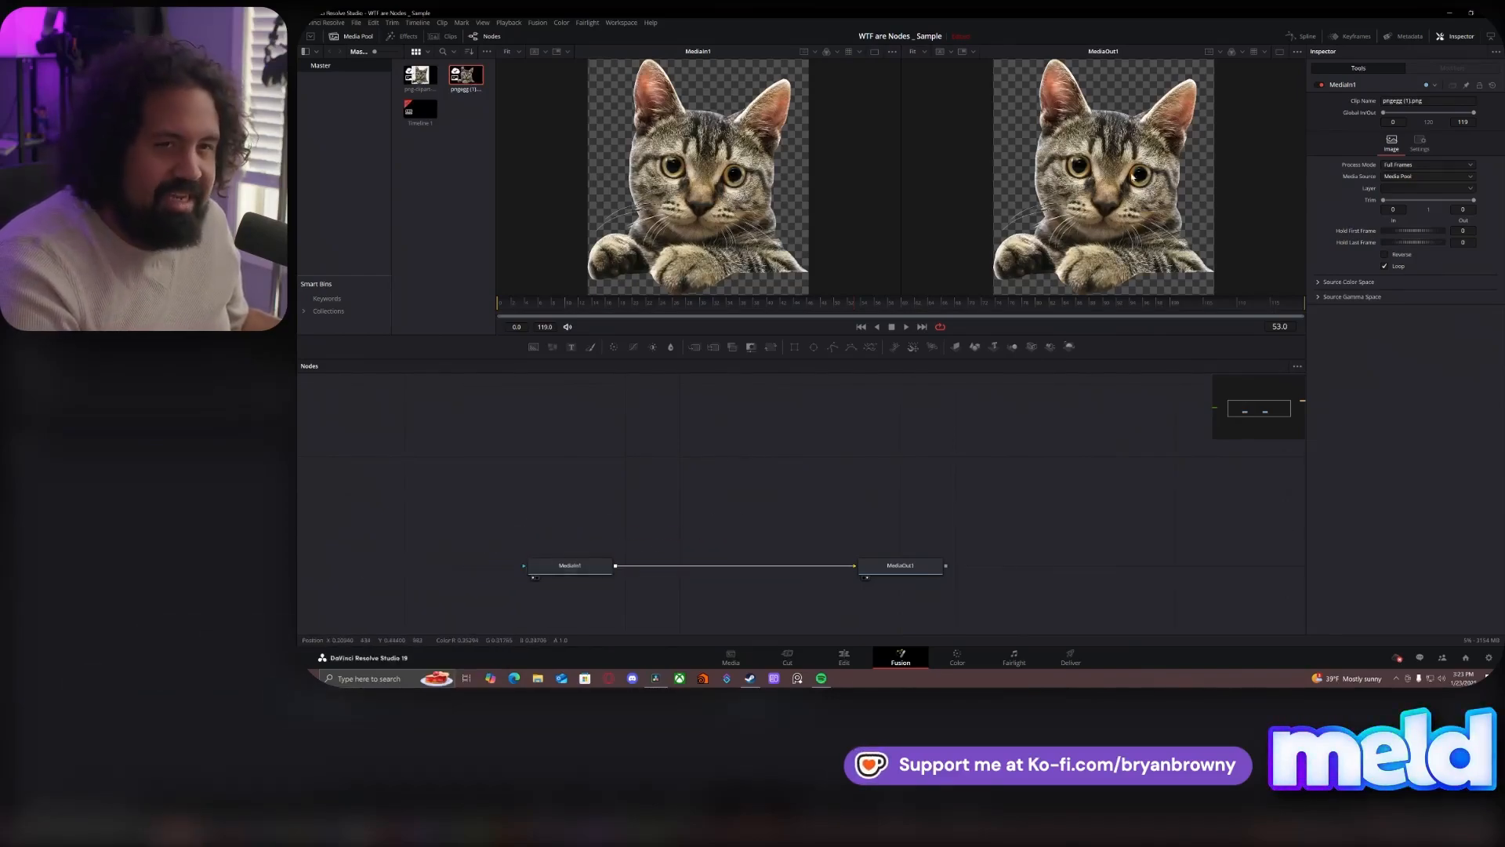
{"action": "left_click_drag", "start_coordinate": [1080, 140], "coordinate": [1056, 193]}
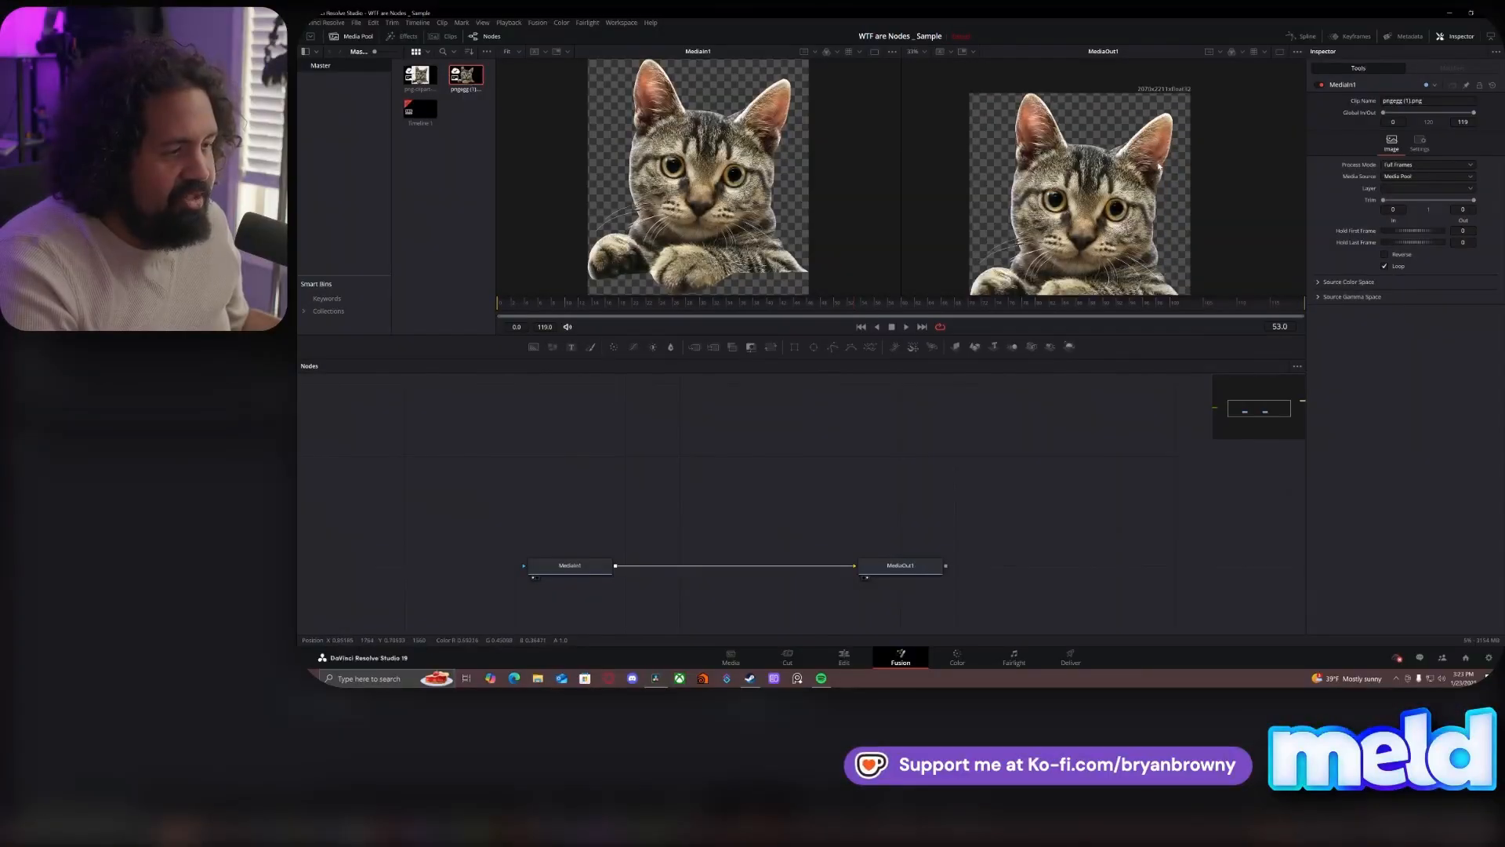
{"action": "scroll", "coordinate": [1159, 167], "scroll_direction": "down", "scroll_amount": 2}
{"action": "left_click_drag", "start_coordinate": [1094, 174], "coordinate": [1092, 156]}
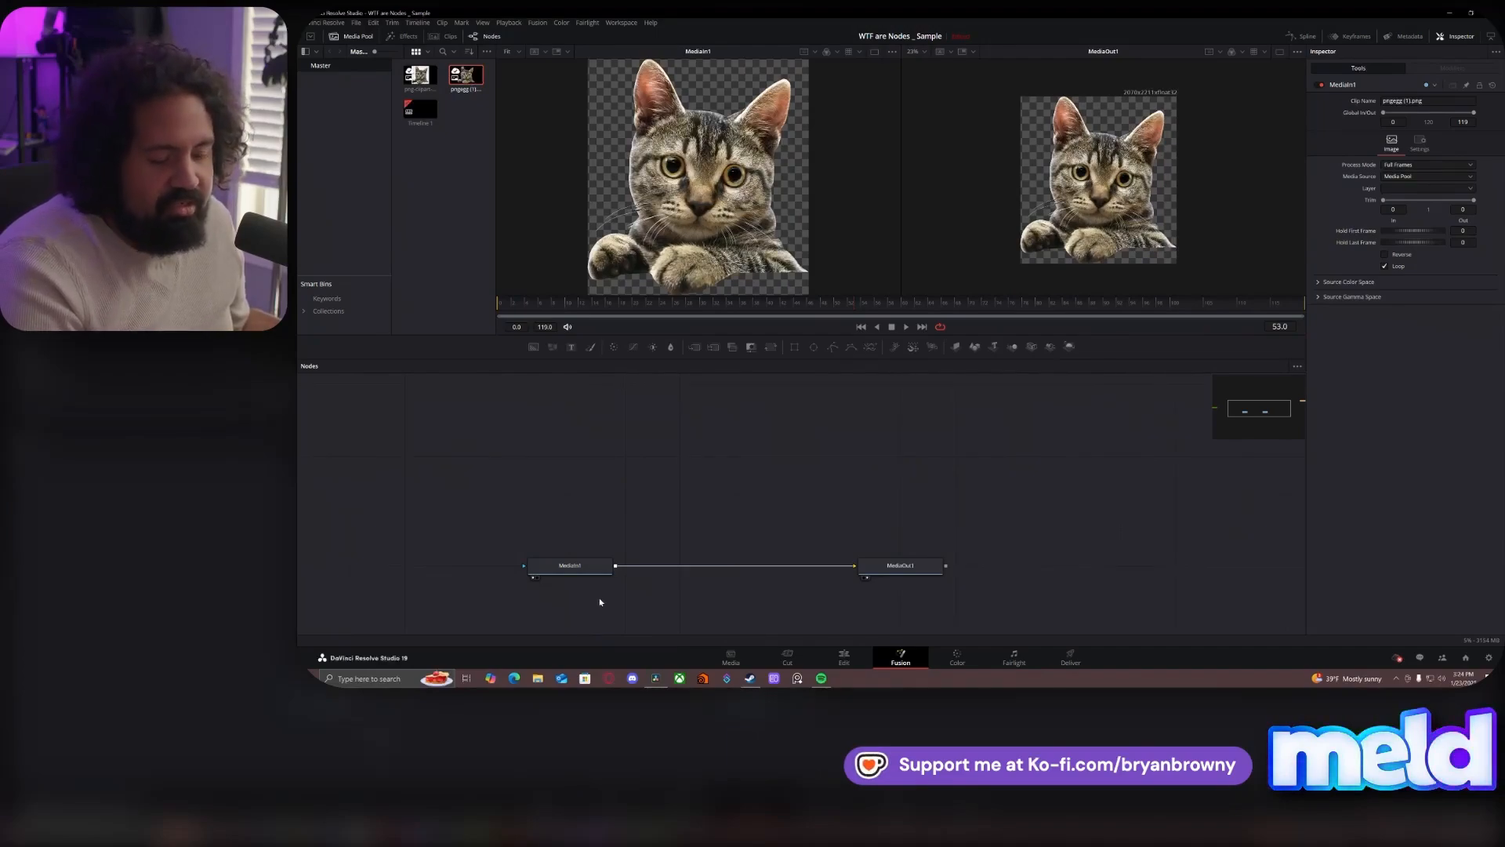
- Place MediaIn1 above the chain and feed the gradient Background1 node into MediaOut1
{"action": "scroll", "coordinate": [824, 449], "scroll_direction": "down", "scroll_amount": 2}
{"action": "left_click_drag", "start_coordinate": [694, 510], "coordinate": [778, 437]}
{"action": "left_click_drag", "start_coordinate": [450, 473], "coordinate": [861, 508]}
{"action": "scroll", "coordinate": [792, 479], "scroll_direction": "up", "scroll_amount": 3}
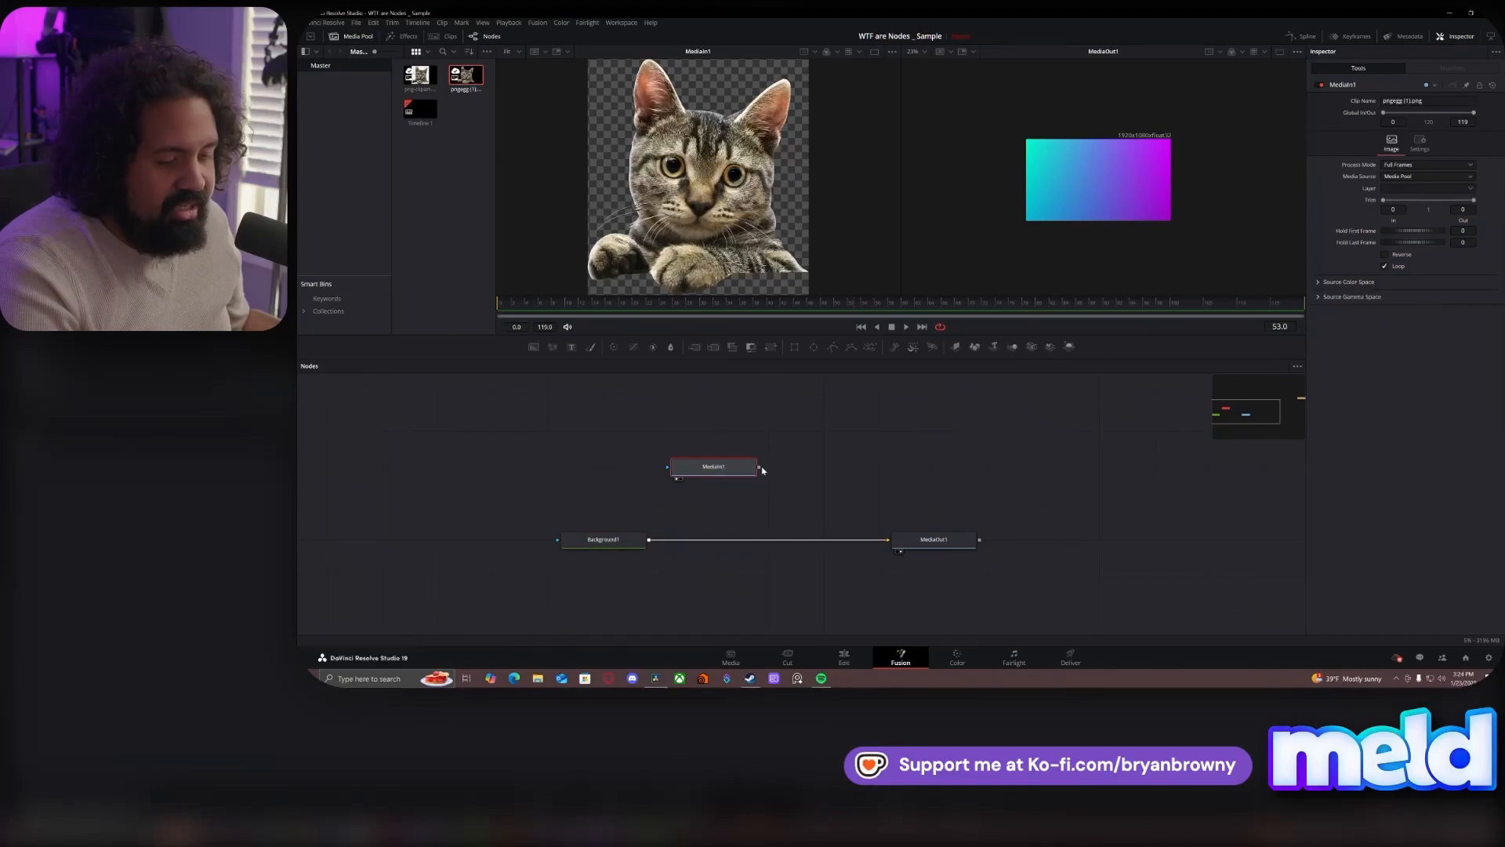
- Merge MediaIn1 over Background1, and space the Background1 and MediaIn1 nodes farther from the Merge node
{"action": "left_click_drag", "start_coordinate": [759, 468], "coordinate": [650, 540]}
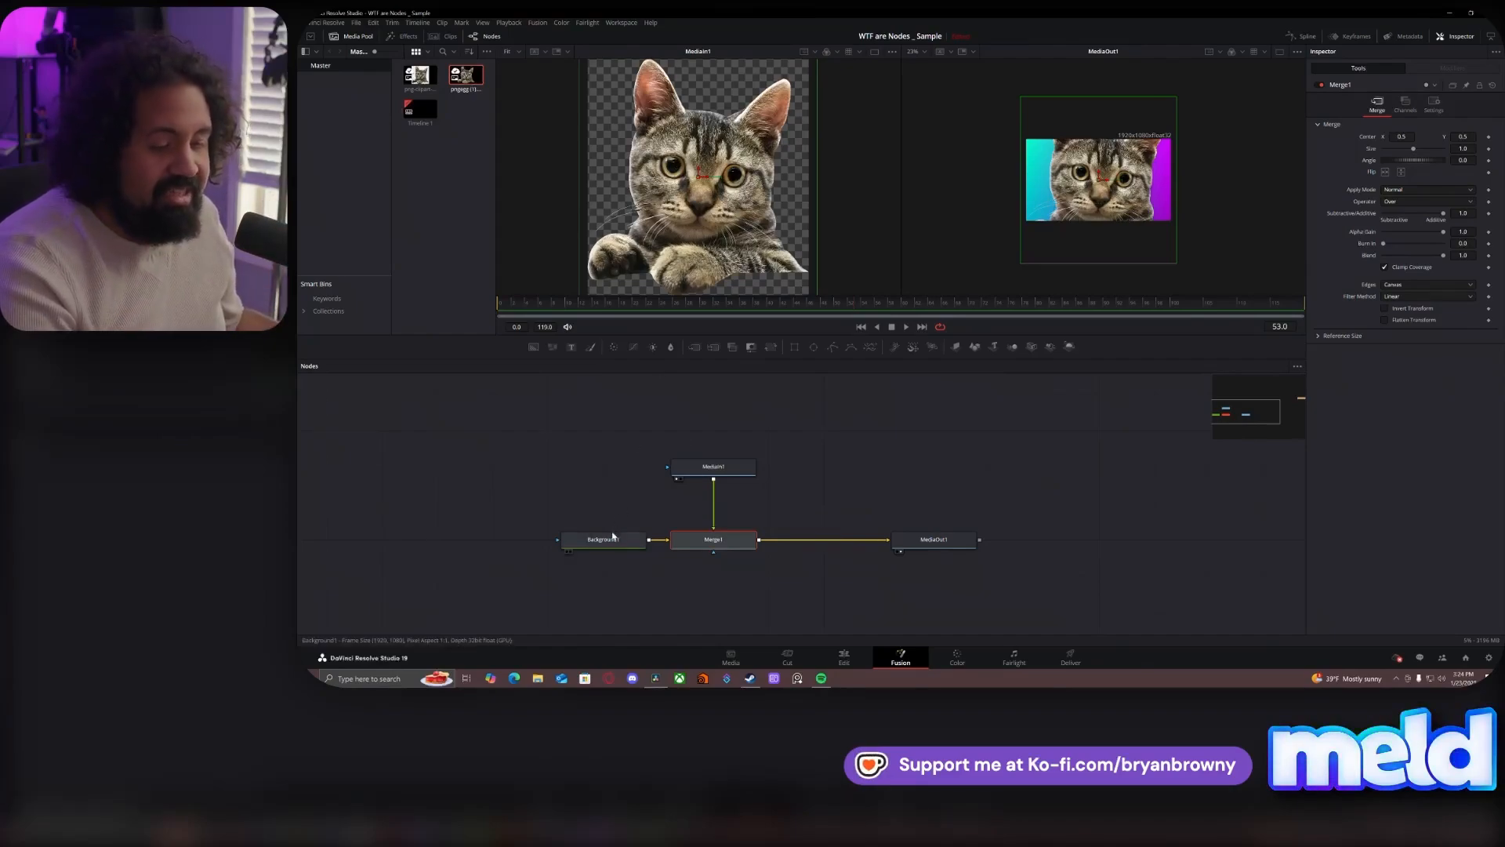
{"action": "left_click_drag", "start_coordinate": [614, 537], "coordinate": [559, 537]}
{"action": "left_click", "coordinate": [559, 539]}
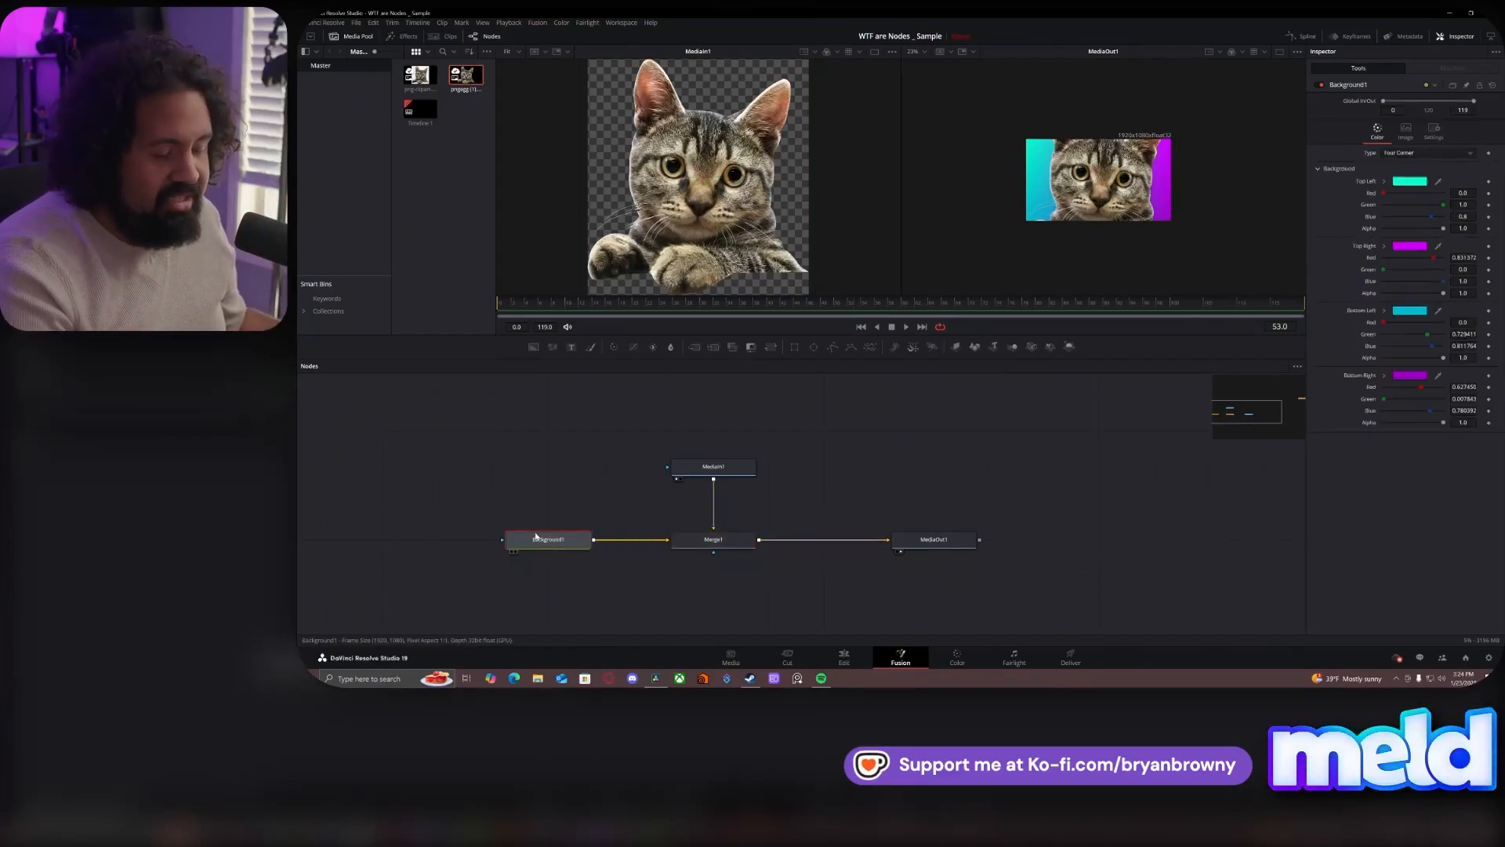
{"action": "left_click", "coordinate": [726, 468]}
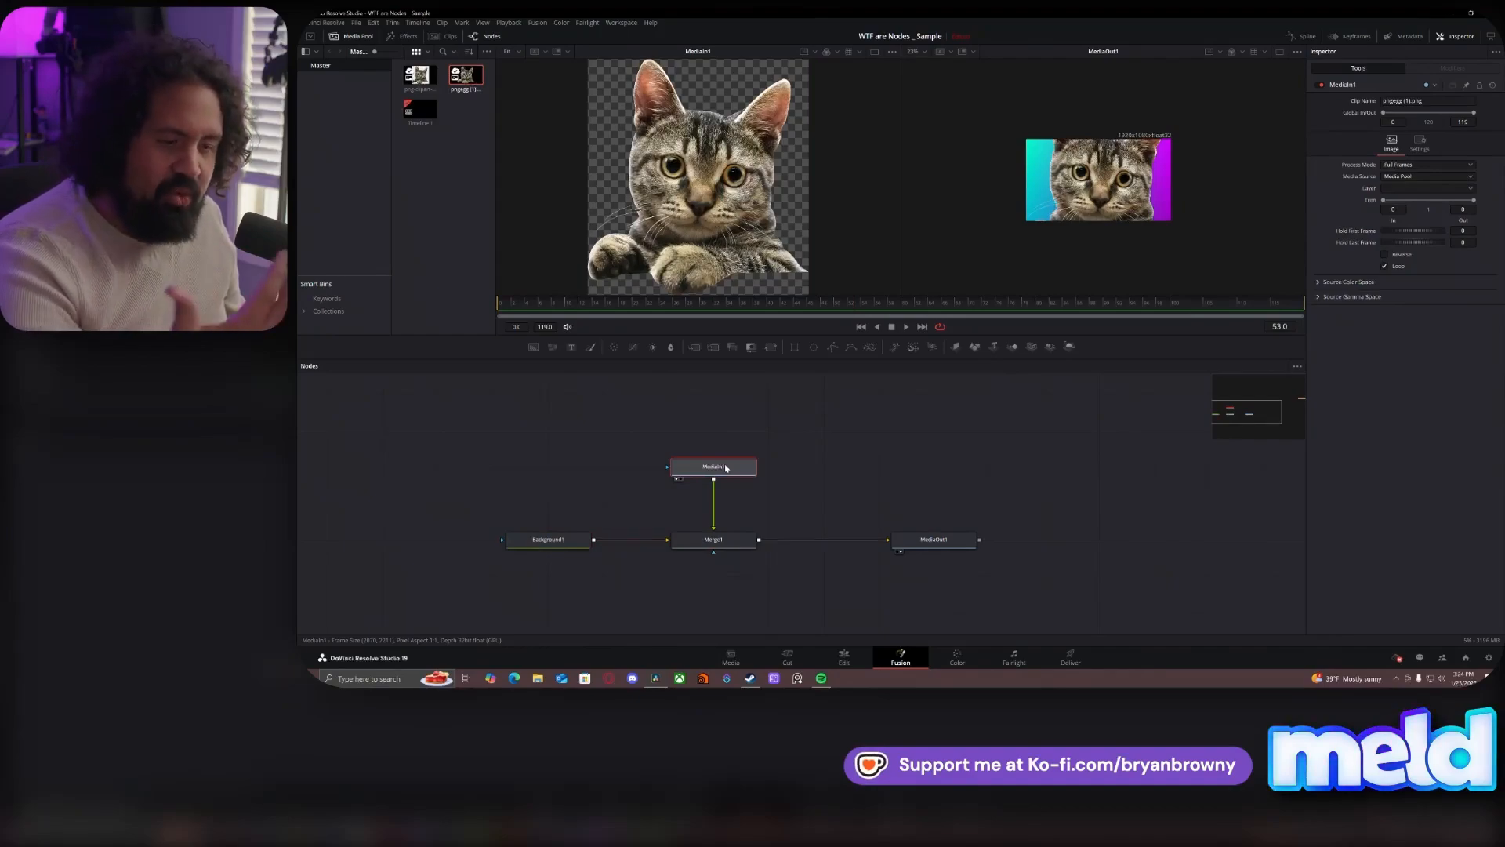
{"action": "left_click_drag", "start_coordinate": [723, 472], "coordinate": [722, 399]}
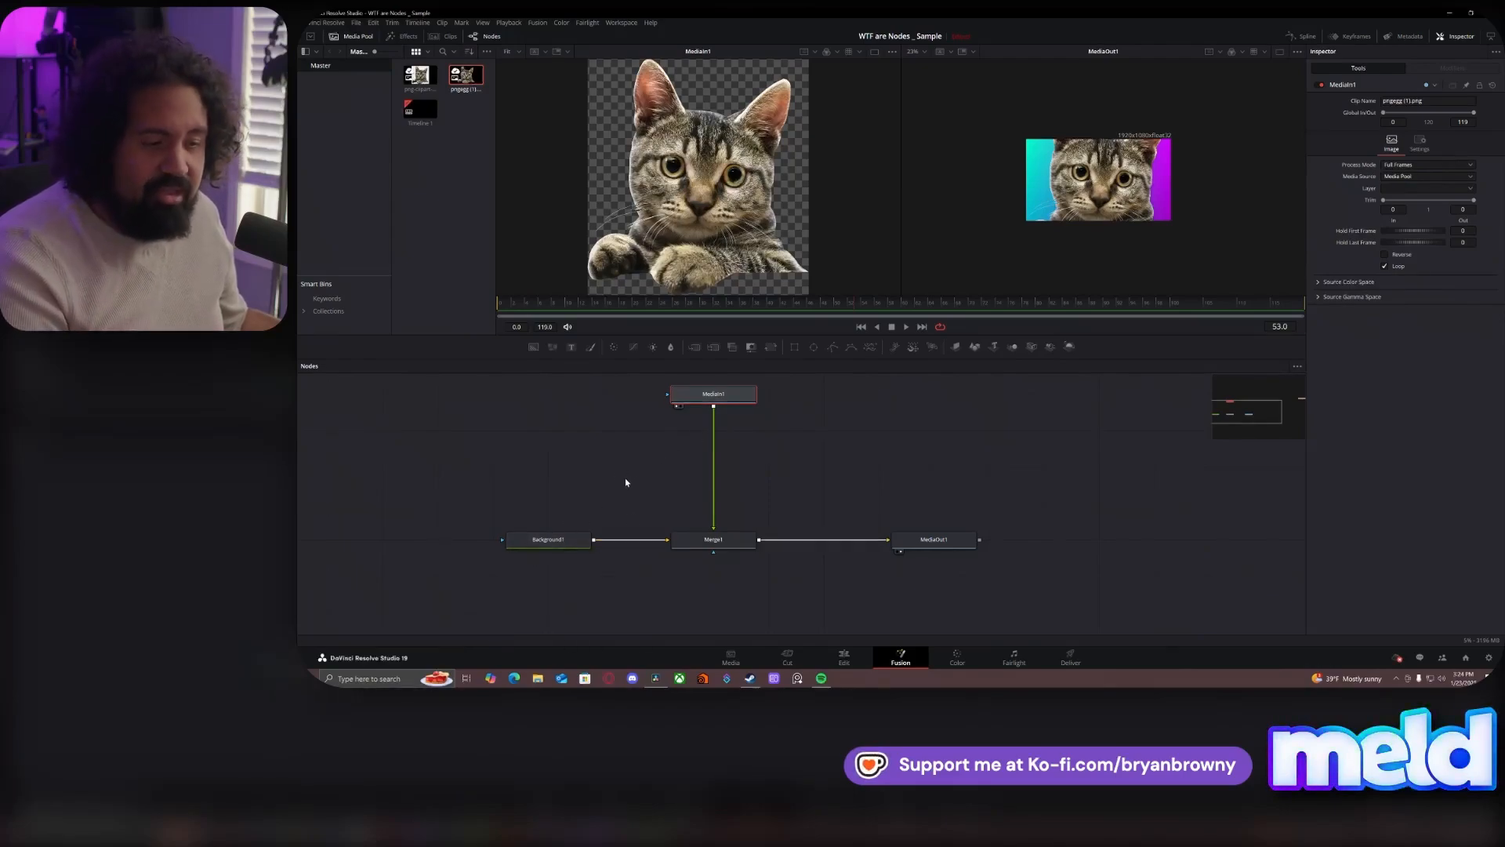
{"action": "left_click", "coordinate": [782, 451]}
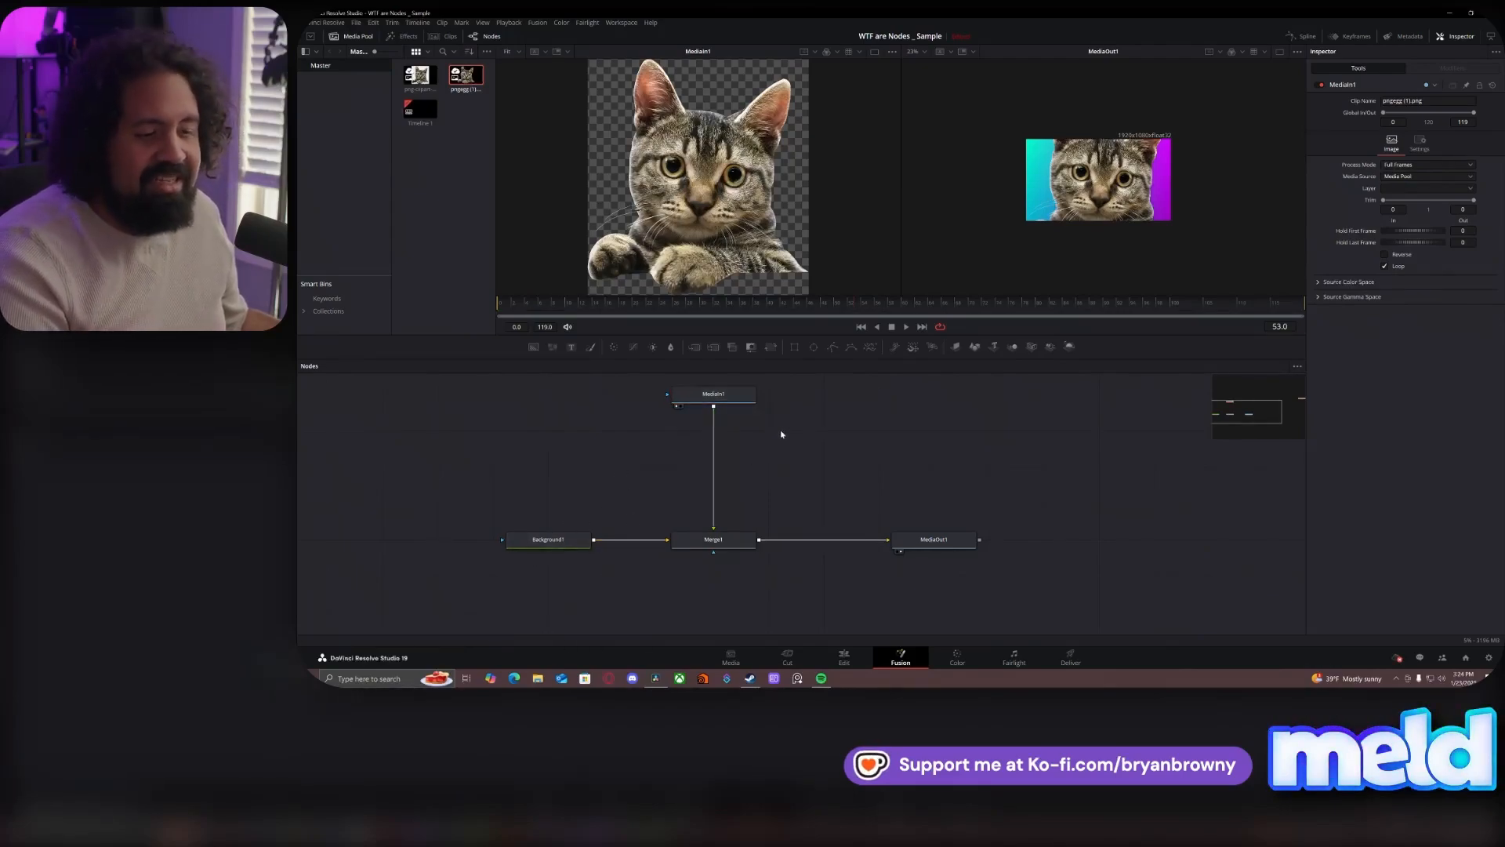
- Insert a Transform node between MediaIn1 and the Merge node
{"action": "left_click", "coordinate": [740, 402]}
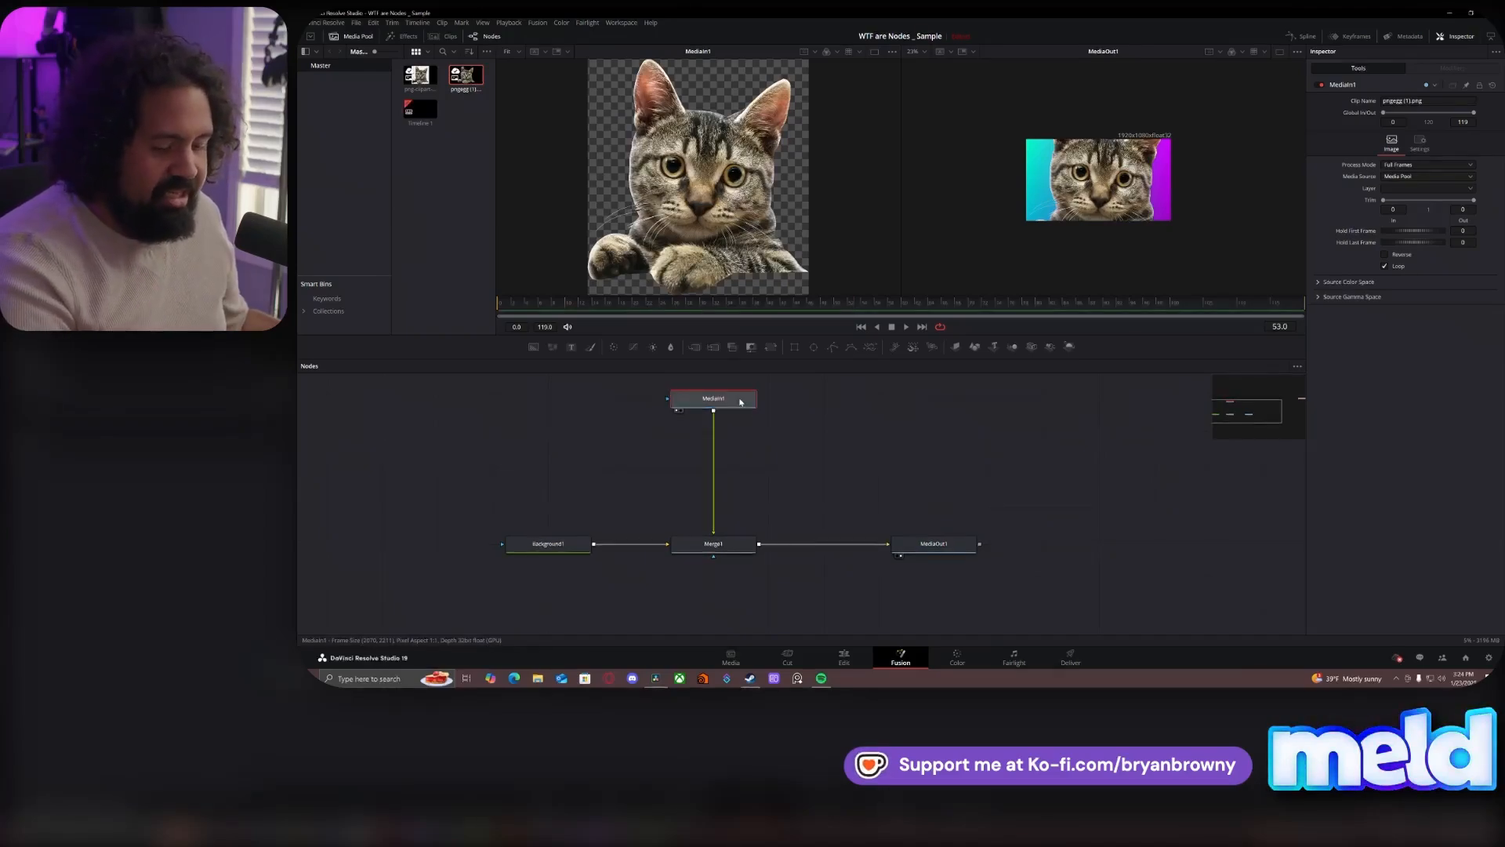
{"action": "key", "text": "shift+space"}
{"action": "type", "text": "xf"}
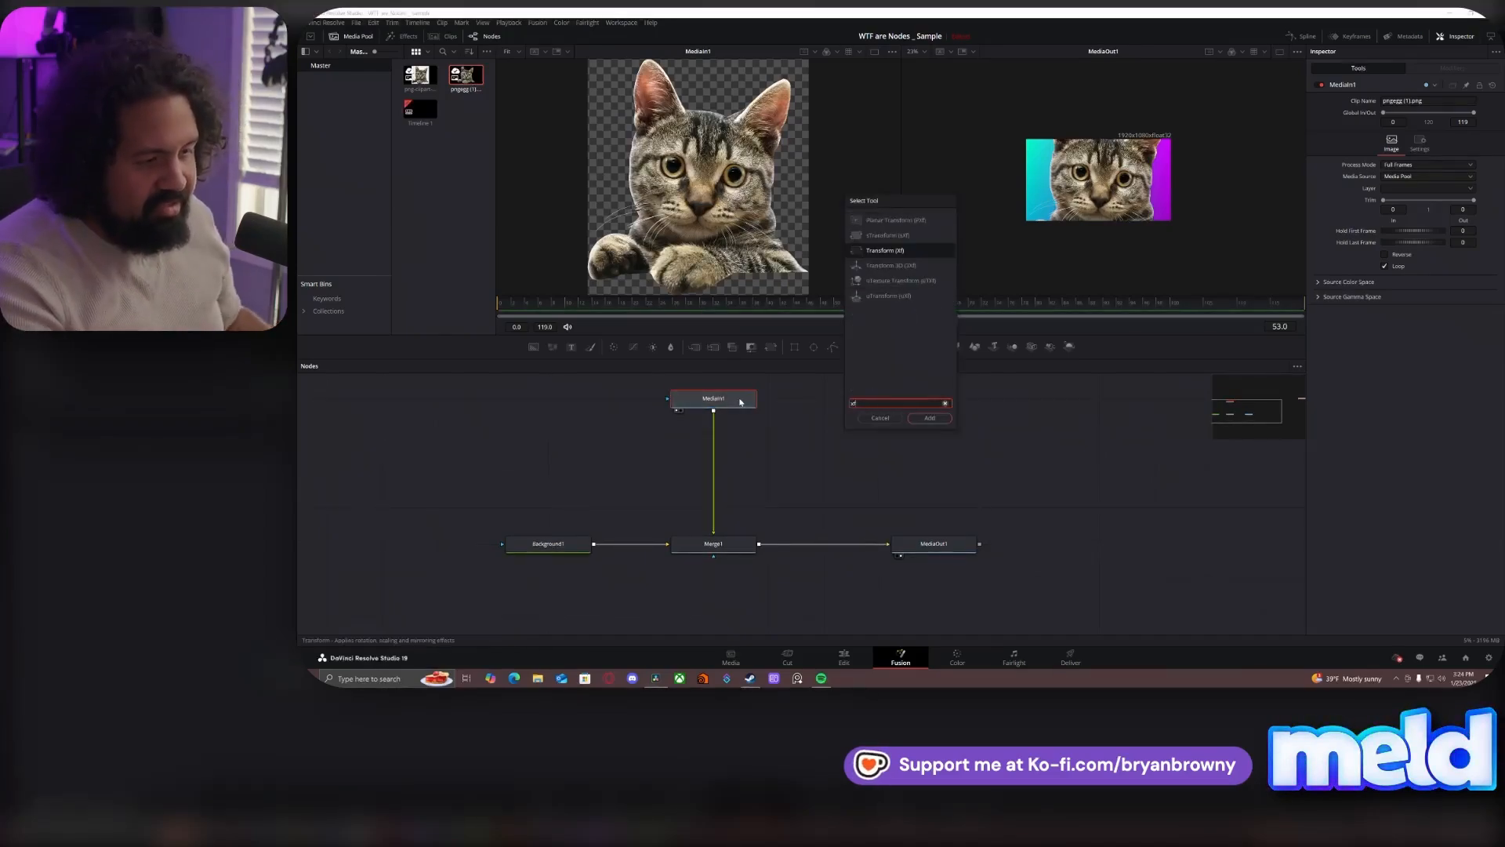
{"action": "key", "text": "Return"}
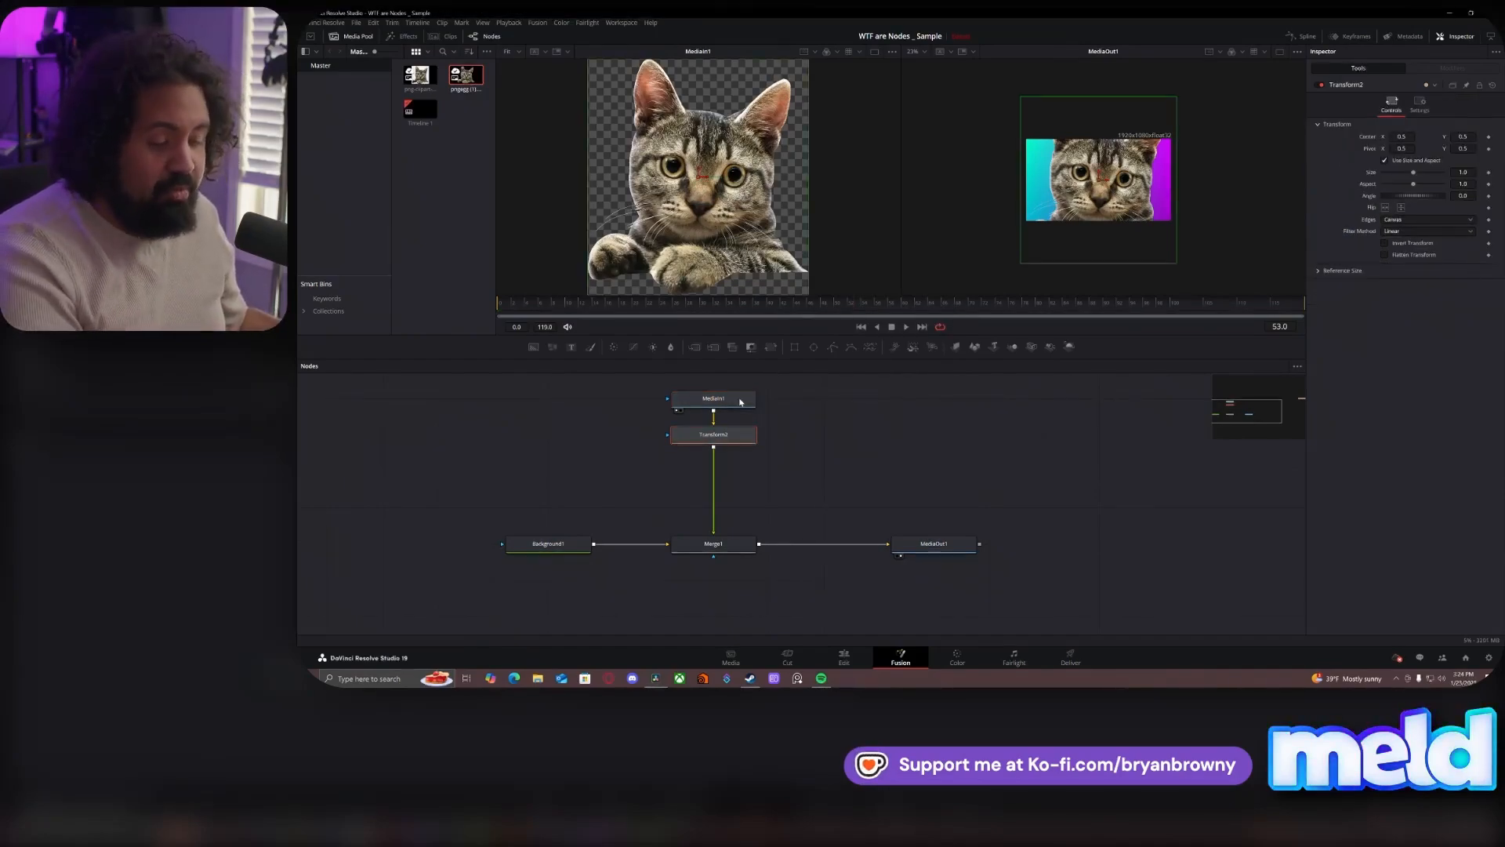
- Move the MediaIn1 node farther above Transform2 to leave more space between them
{"action": "key", "text": "shift+space"}
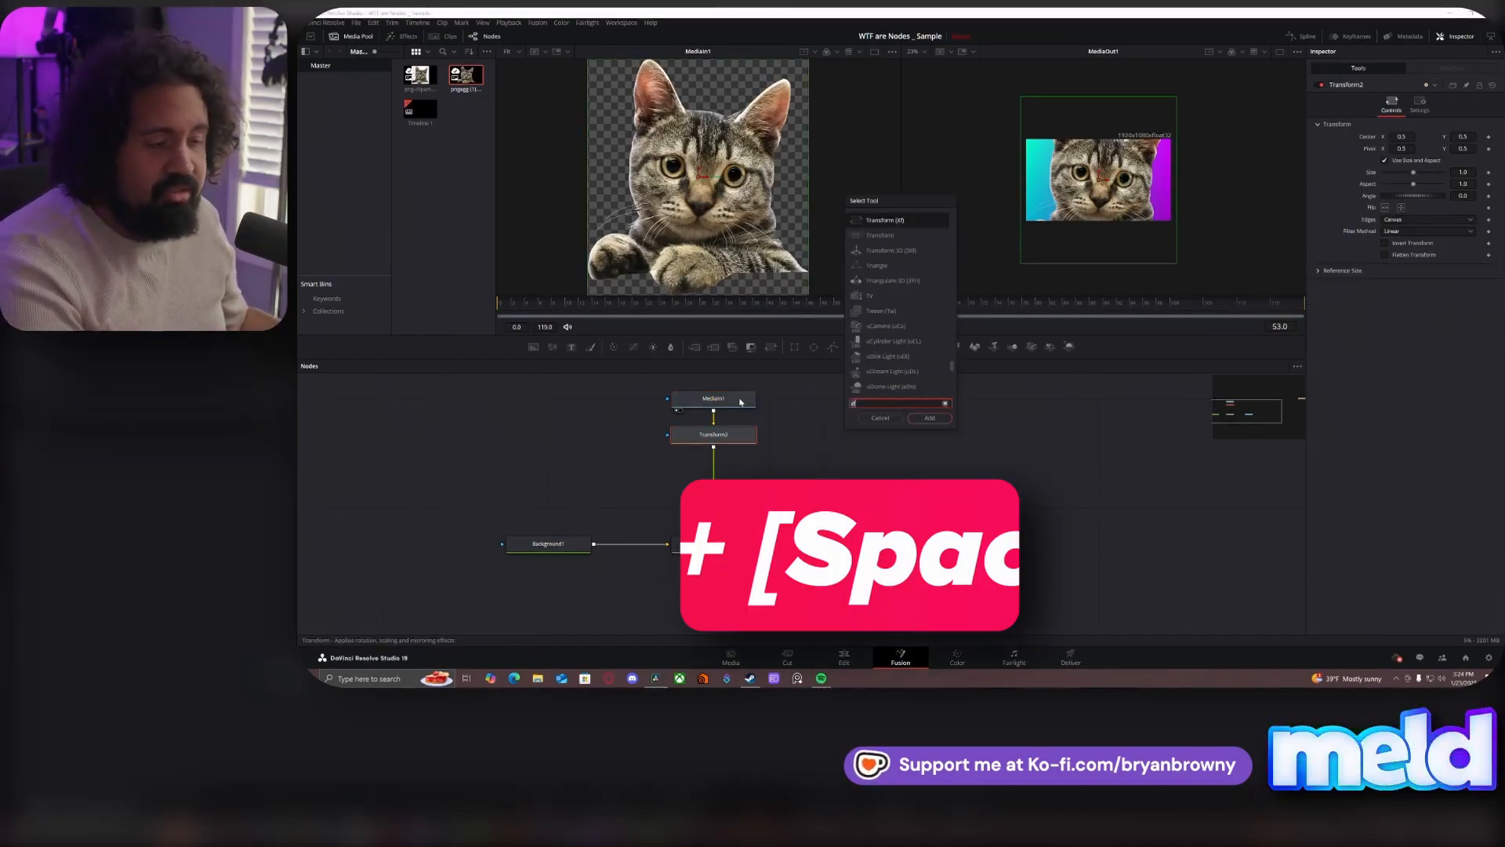
{"action": "left_click", "coordinate": [880, 418]}
{"action": "left_click_drag", "start_coordinate": [733, 388], "coordinate": [737, 377]}
{"action": "left_click_drag", "start_coordinate": [769, 442], "coordinate": [766, 516]}
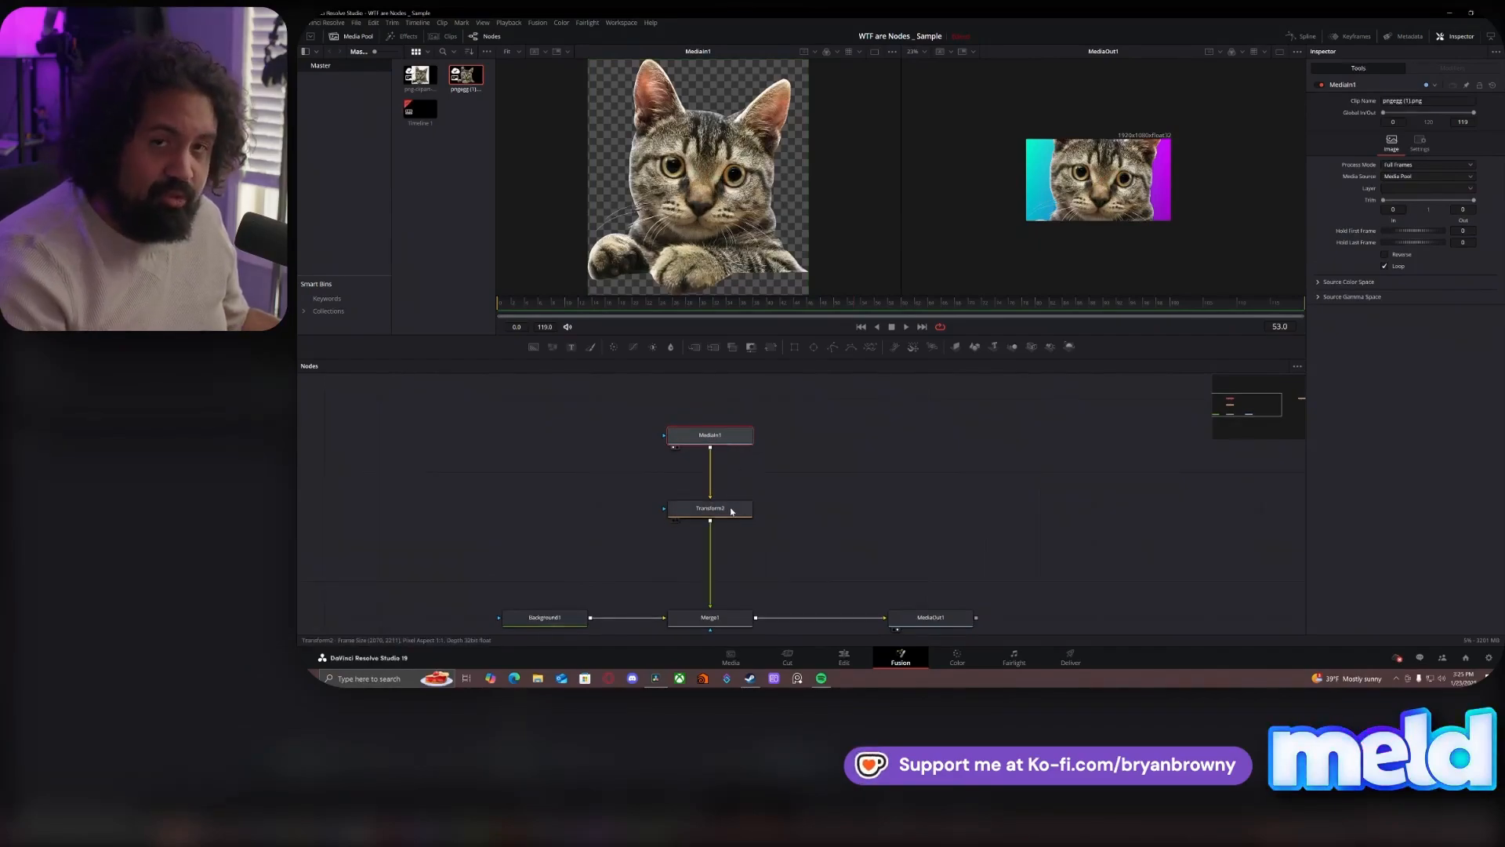
- Set Transform2's size to 0.5 and its center to X 0.286 and Y 0.459
{"action": "left_click", "coordinate": [729, 511]}
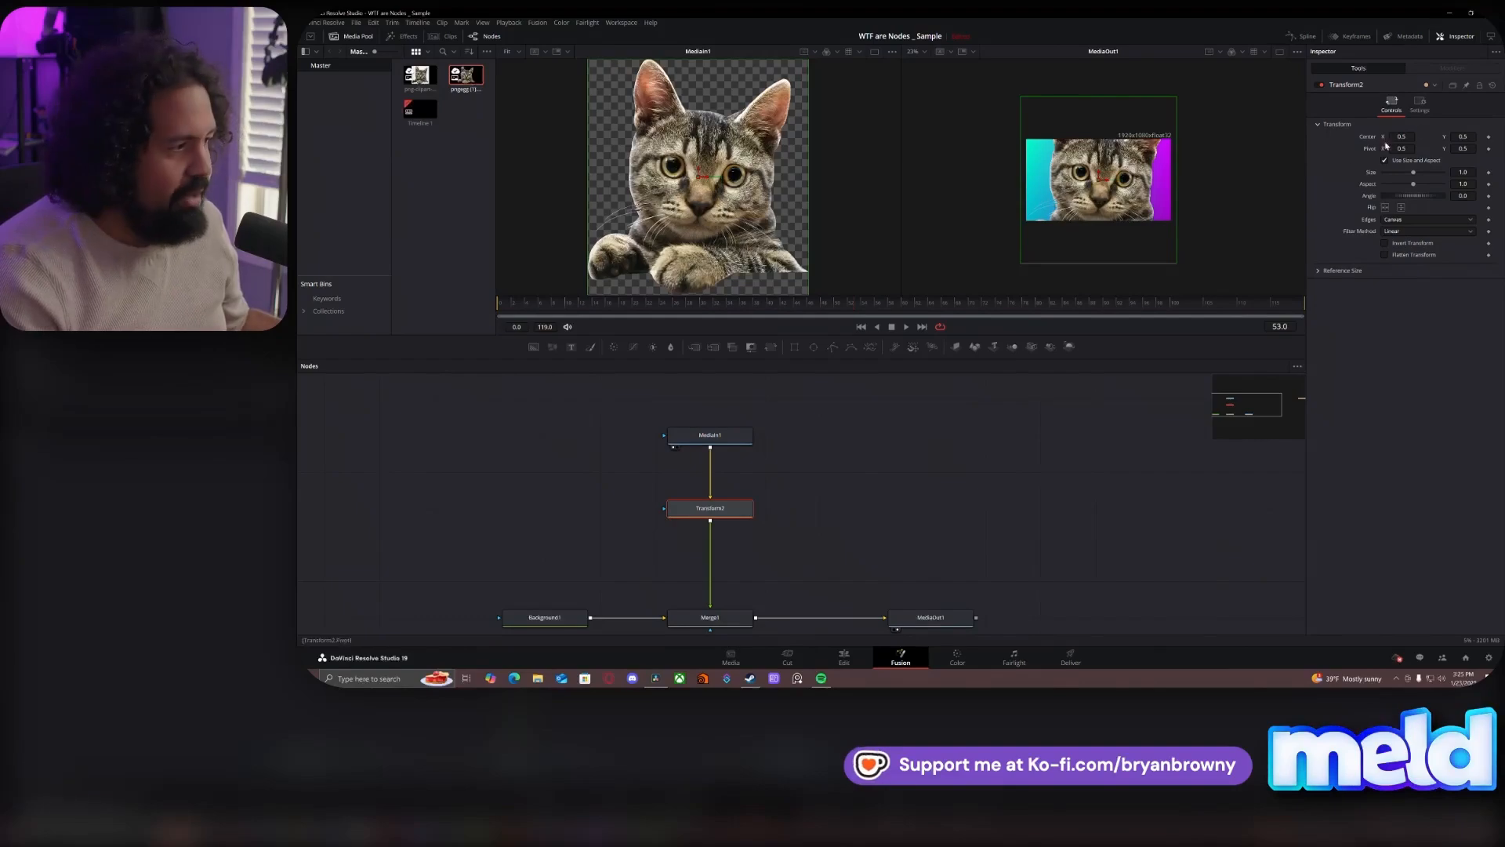
{"action": "left_click_drag", "start_coordinate": [1471, 169], "coordinate": [1333, 136]}
{"action": "left_click_drag", "start_coordinate": [1463, 136], "coordinate": [1451, 136]}
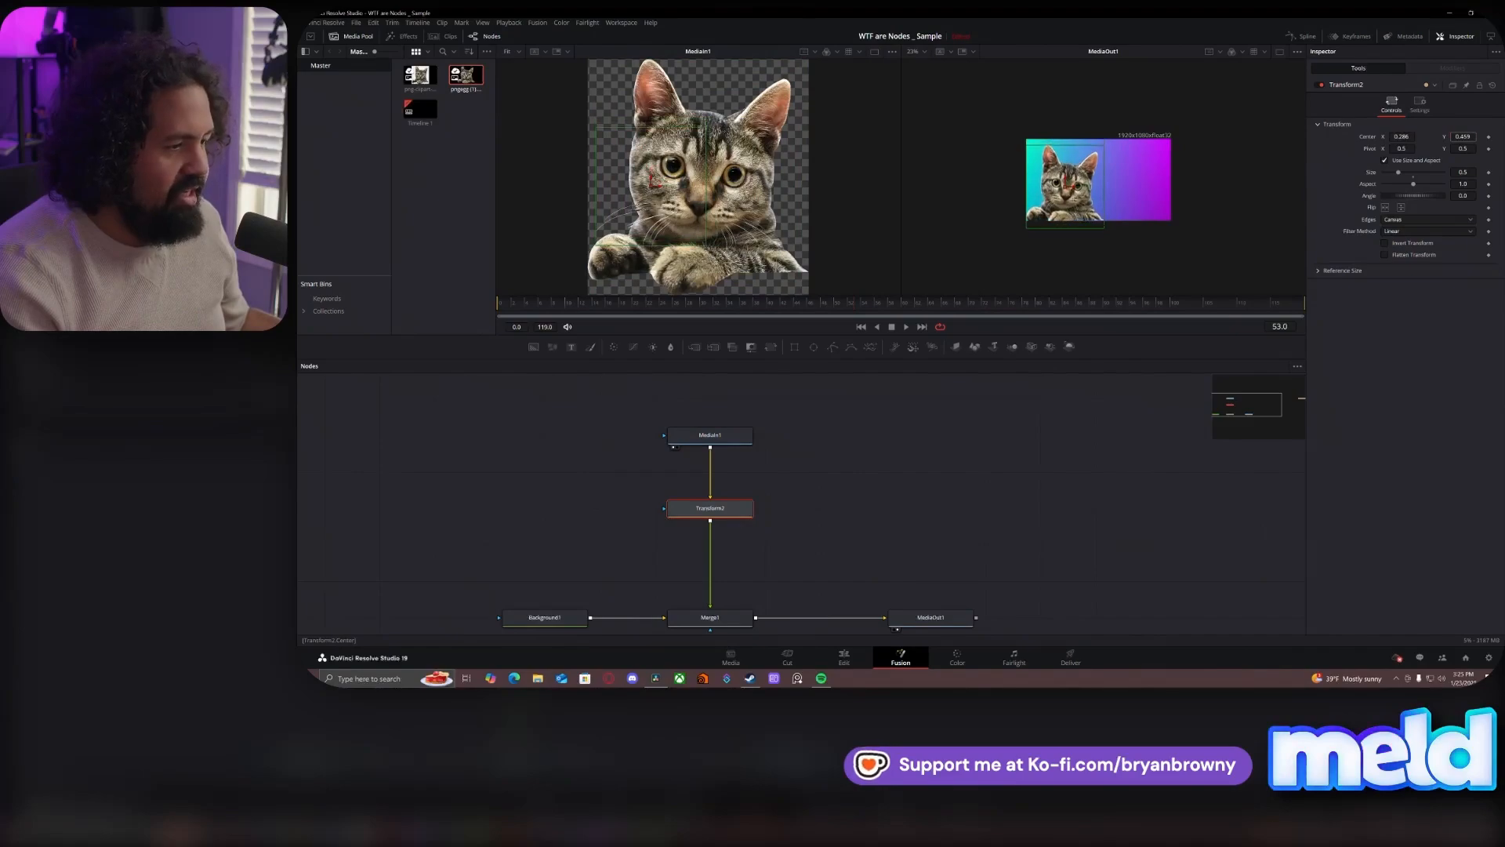
- Move the Background1 node a little farther from Merge1 along their connection, and select MediaIn1
{"action": "left_click", "coordinate": [886, 516]}
{"action": "left_click_drag", "start_coordinate": [899, 513], "coordinate": [980, 474]}
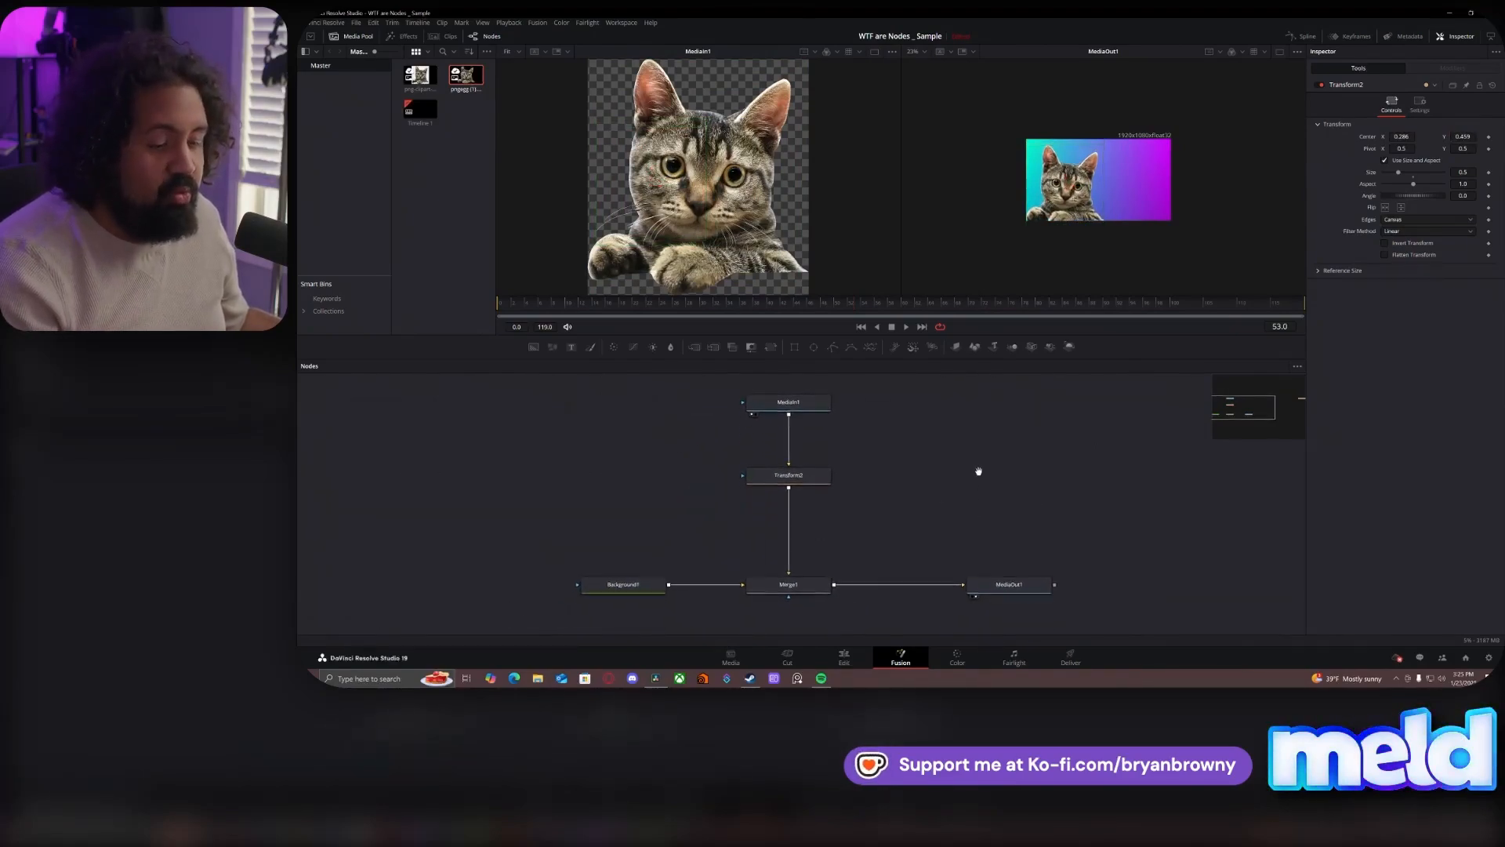
{"action": "left_click_drag", "start_coordinate": [656, 582], "coordinate": [605, 585]}
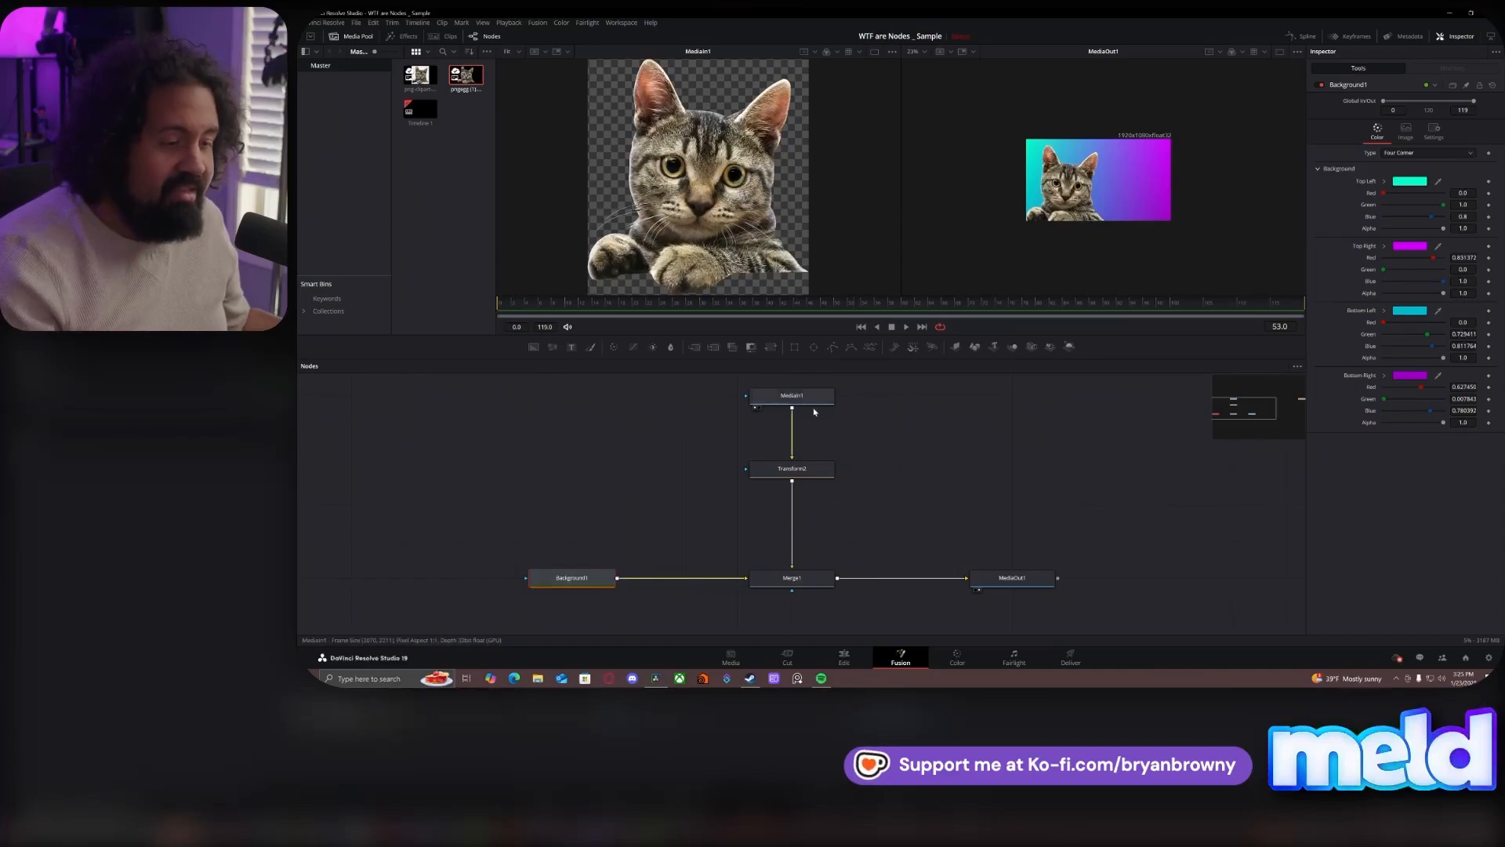
{"action": "left_click", "coordinate": [802, 403]}
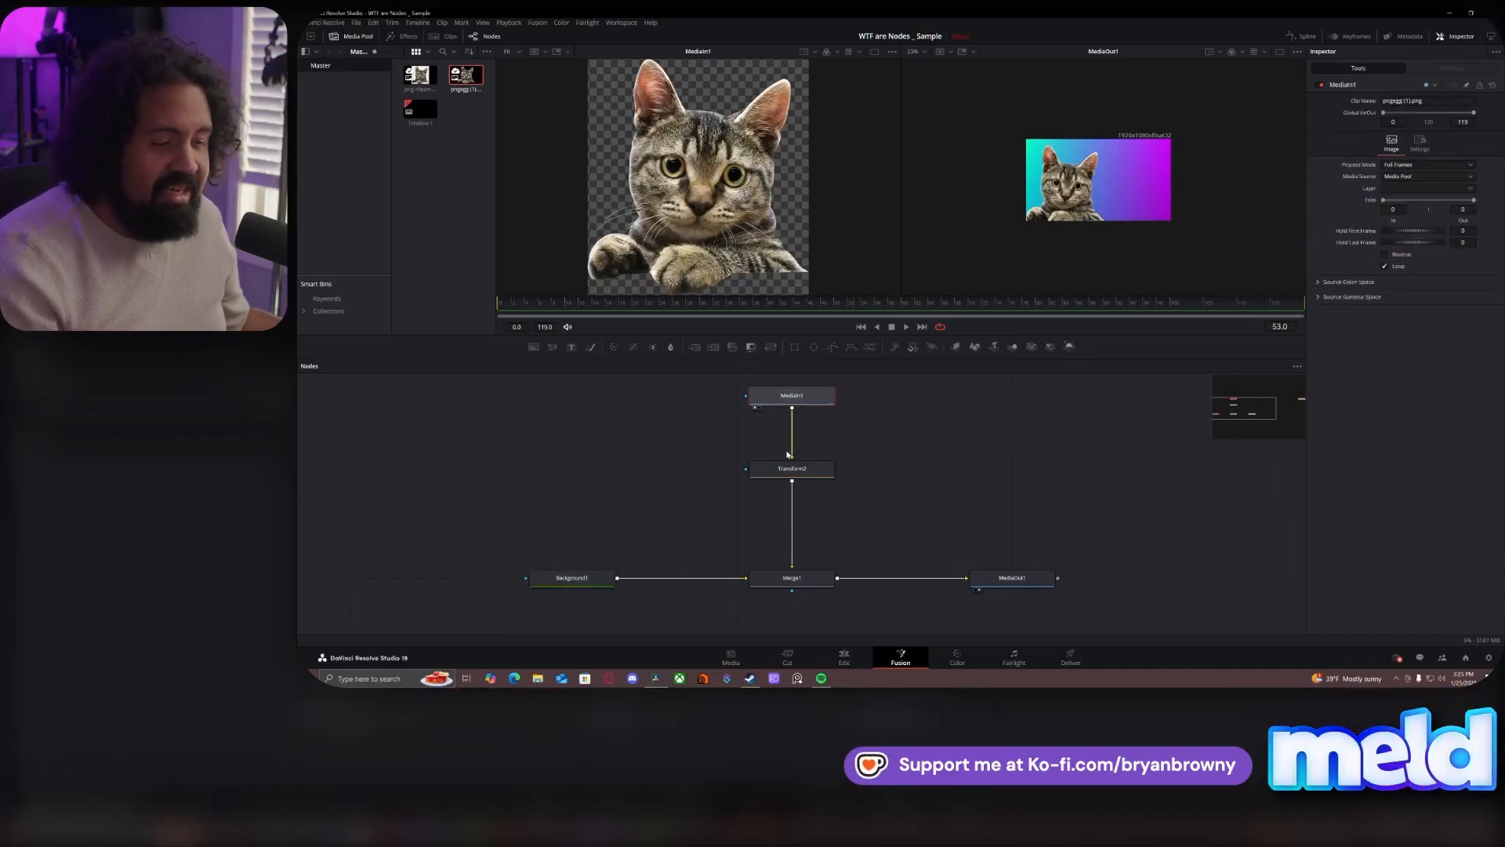
- Pull Transform2 out of its connection and insert it back between MediaIn1 and Merge1
{"action": "left_click_drag", "start_coordinate": [794, 473], "coordinate": [961, 468]}
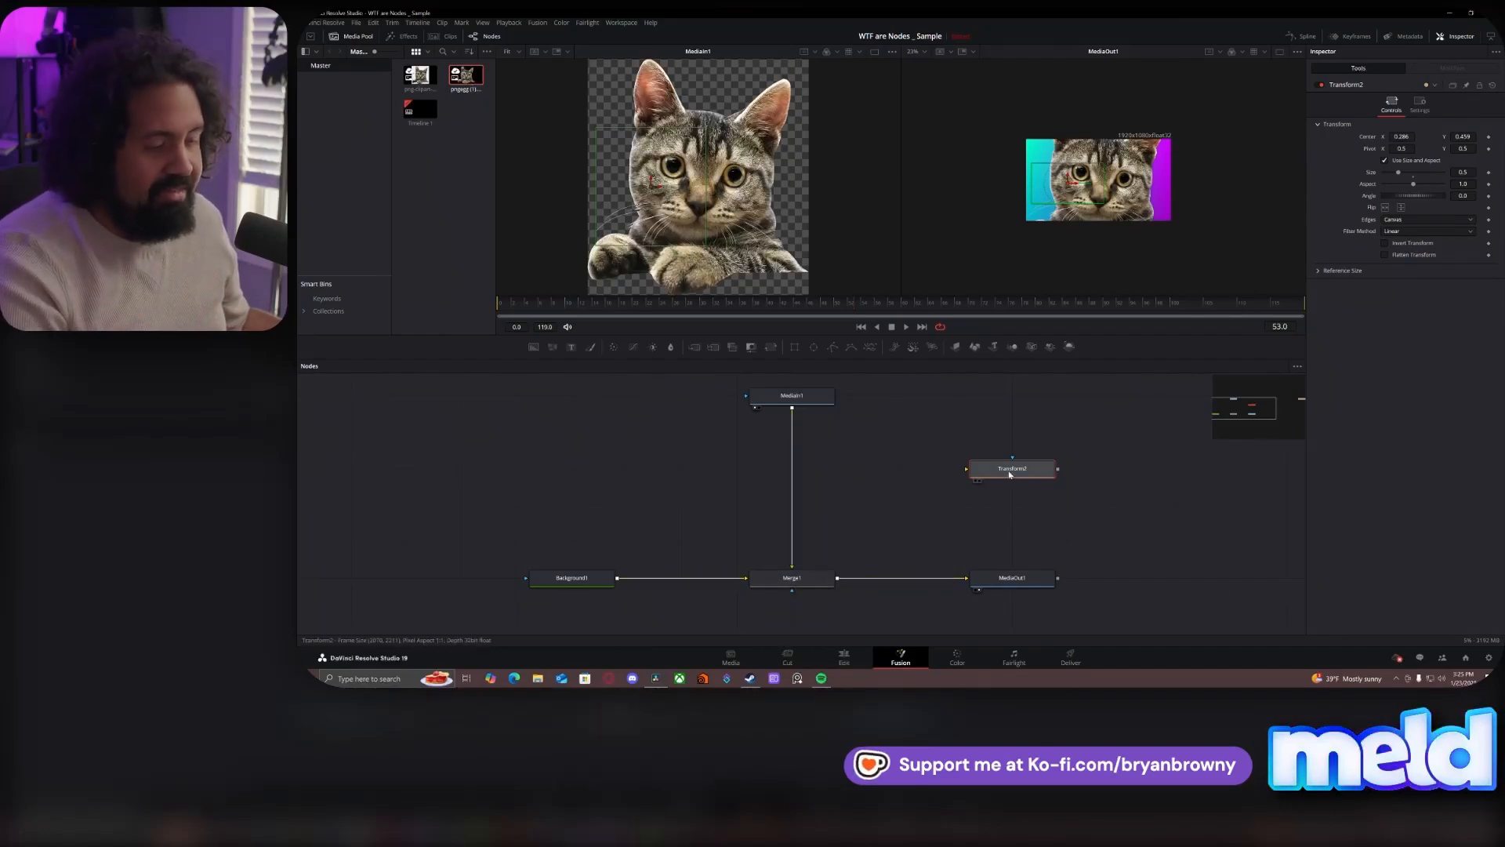
{"action": "left_click_drag", "start_coordinate": [1009, 470], "coordinate": [802, 474]}
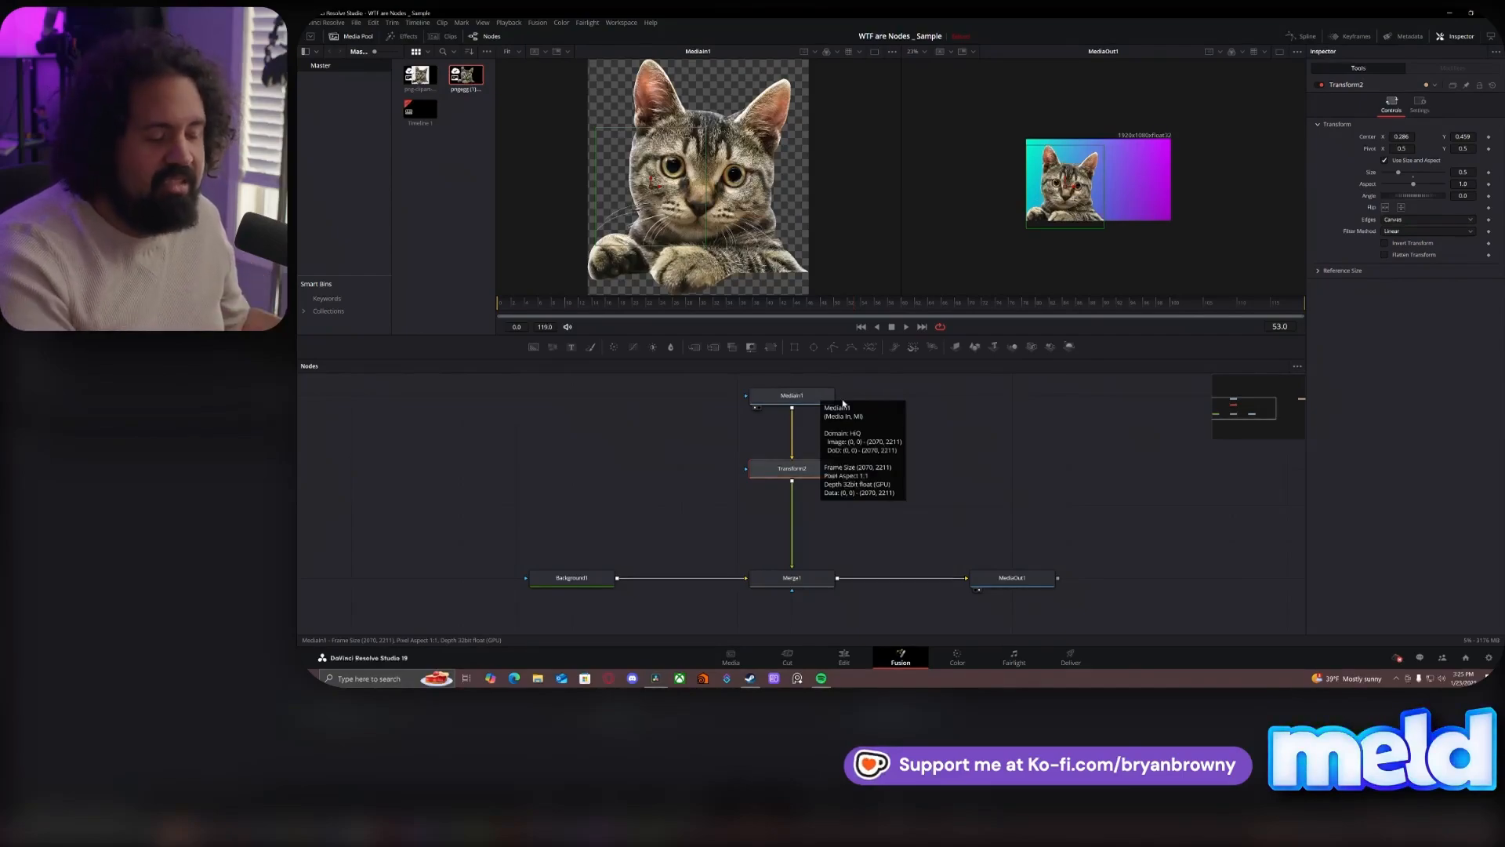
{"action": "left_click", "coordinate": [796, 397]}
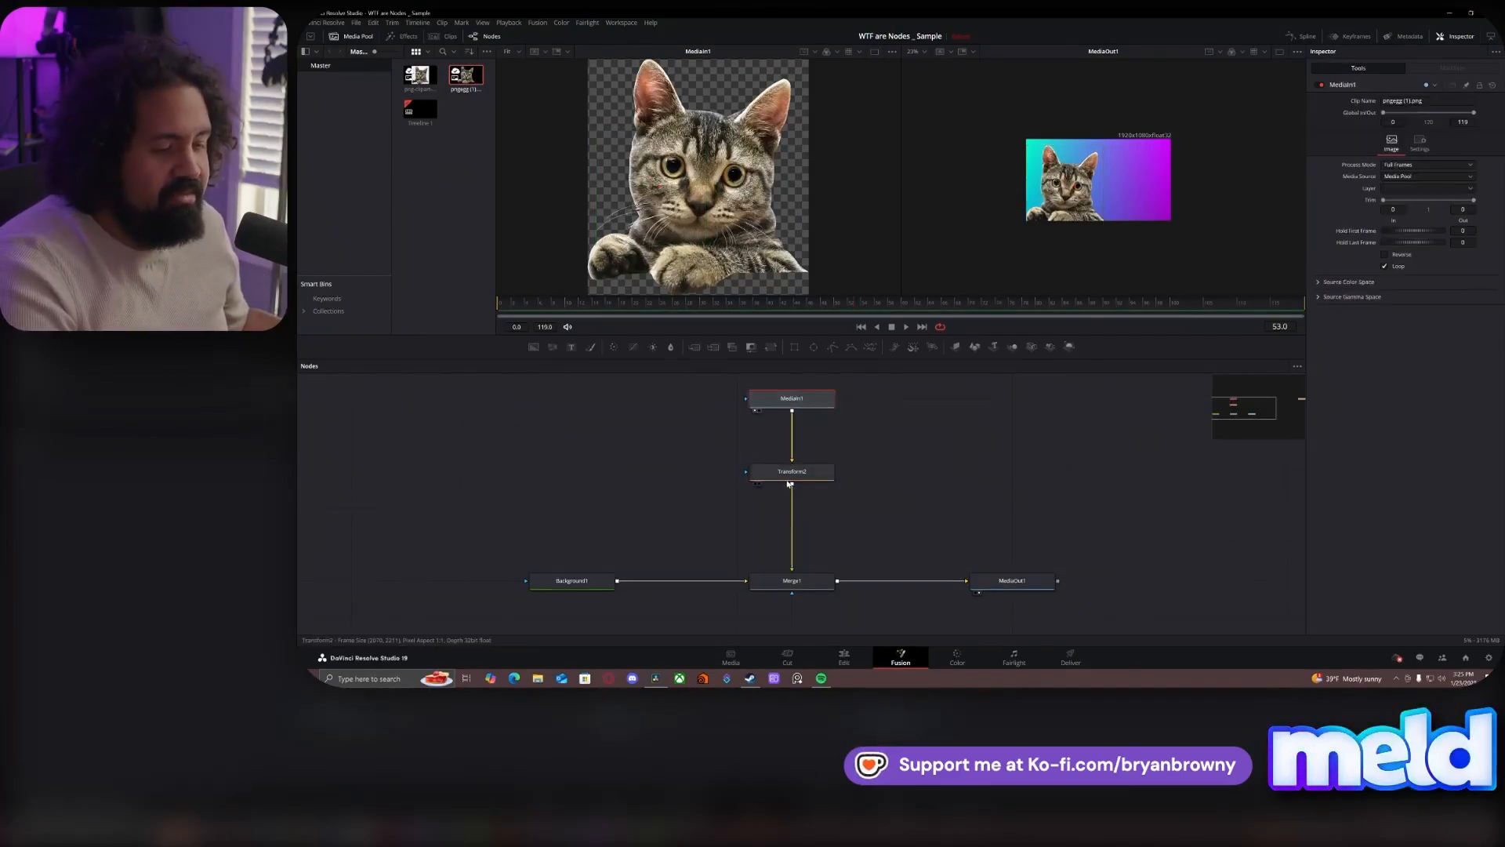
{"action": "left_click", "coordinate": [789, 480]}
- Pull Merge1 out of the chain, reinsert it between Background1 and MediaOut1, and reconnect Transform2 to its foreground input
{"action": "left_click", "coordinate": [788, 584]}
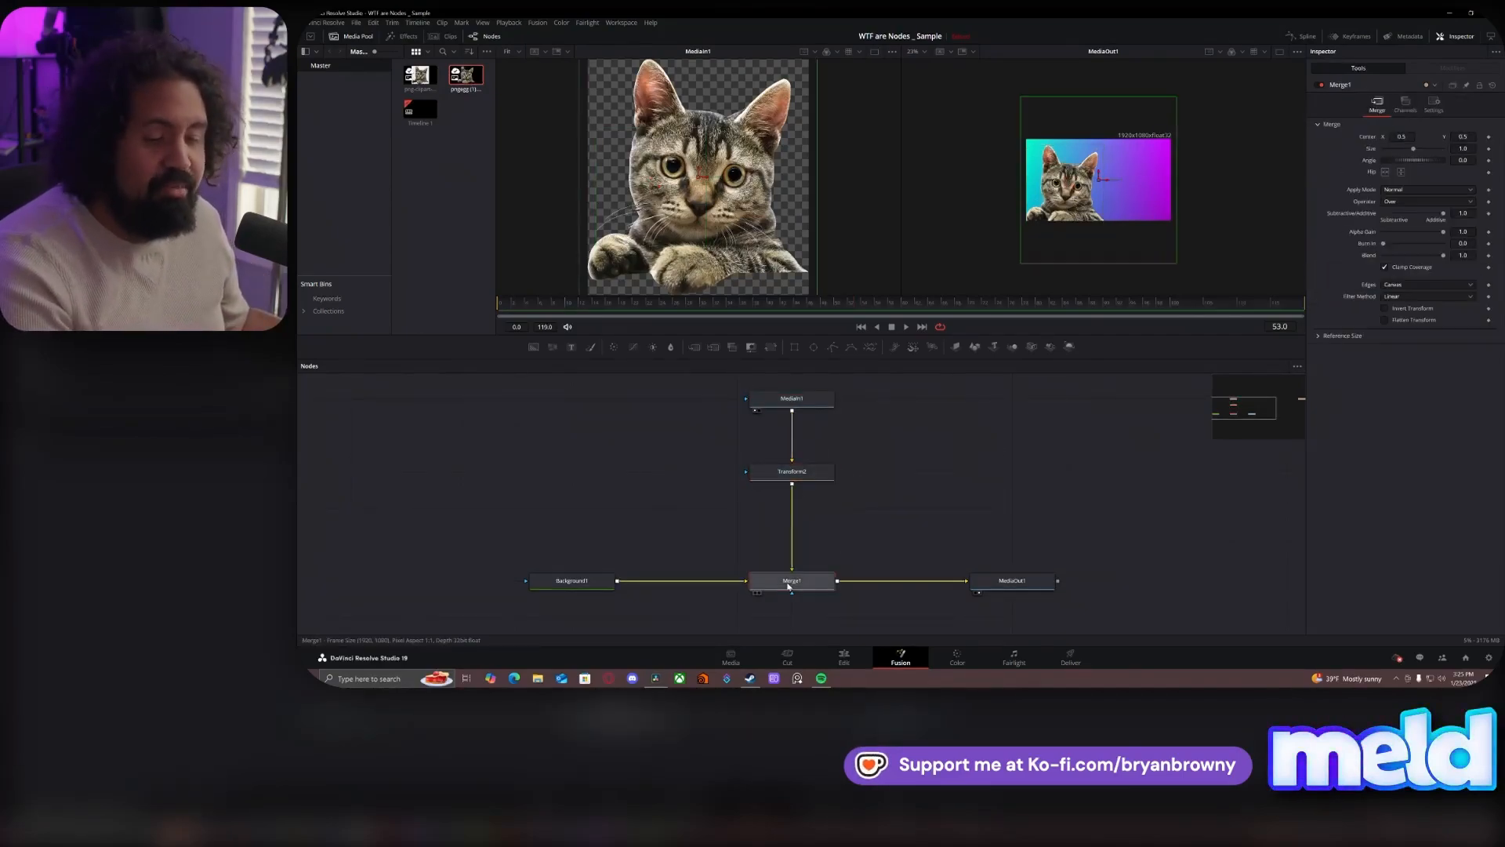
{"action": "left_click_drag", "start_coordinate": [789, 585], "coordinate": [836, 560]}
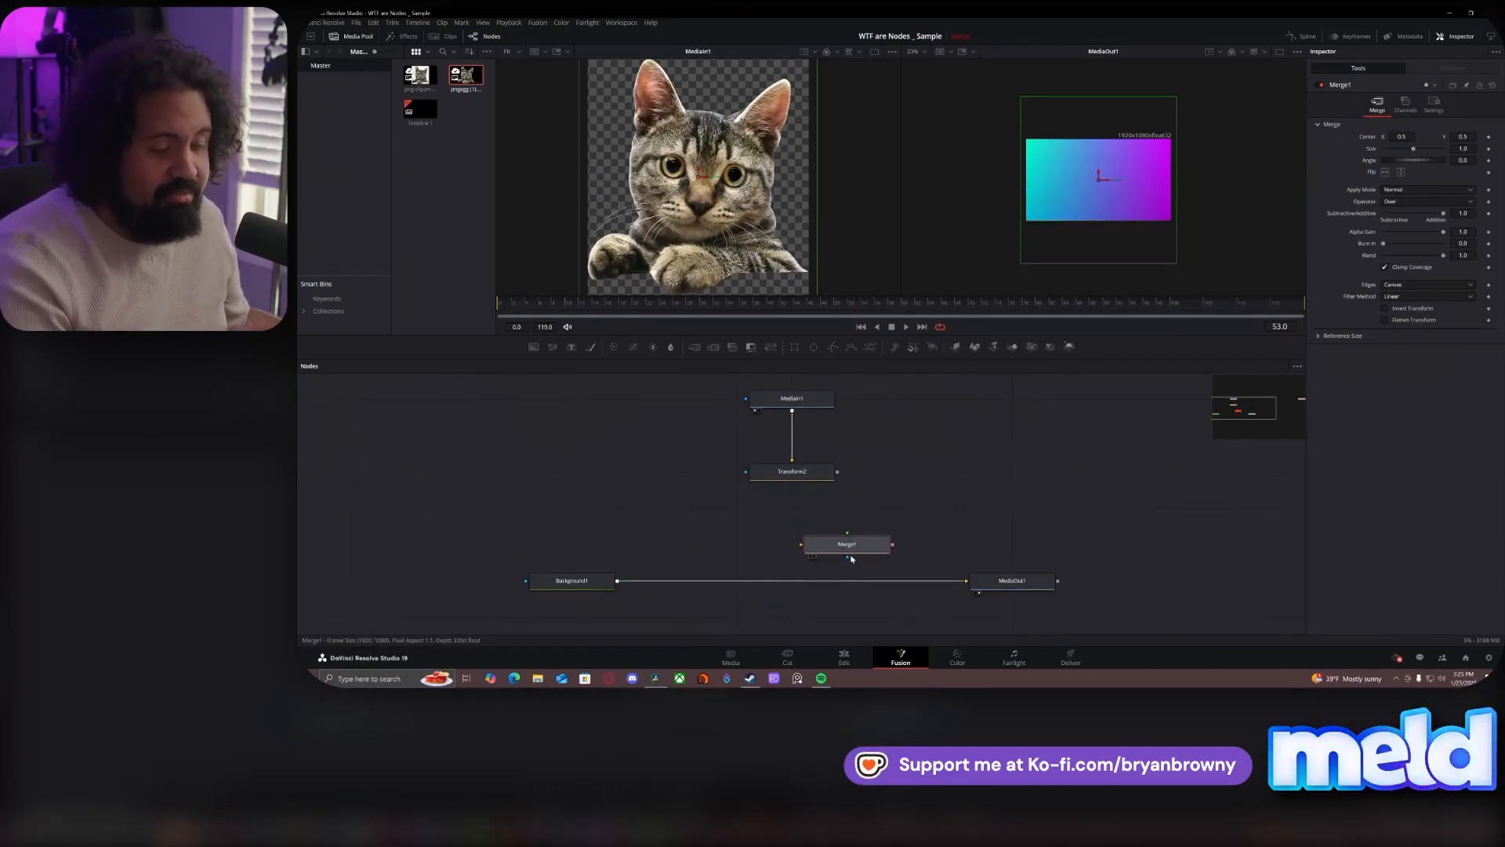
{"action": "left_click_drag", "start_coordinate": [842, 552], "coordinate": [787, 590]}
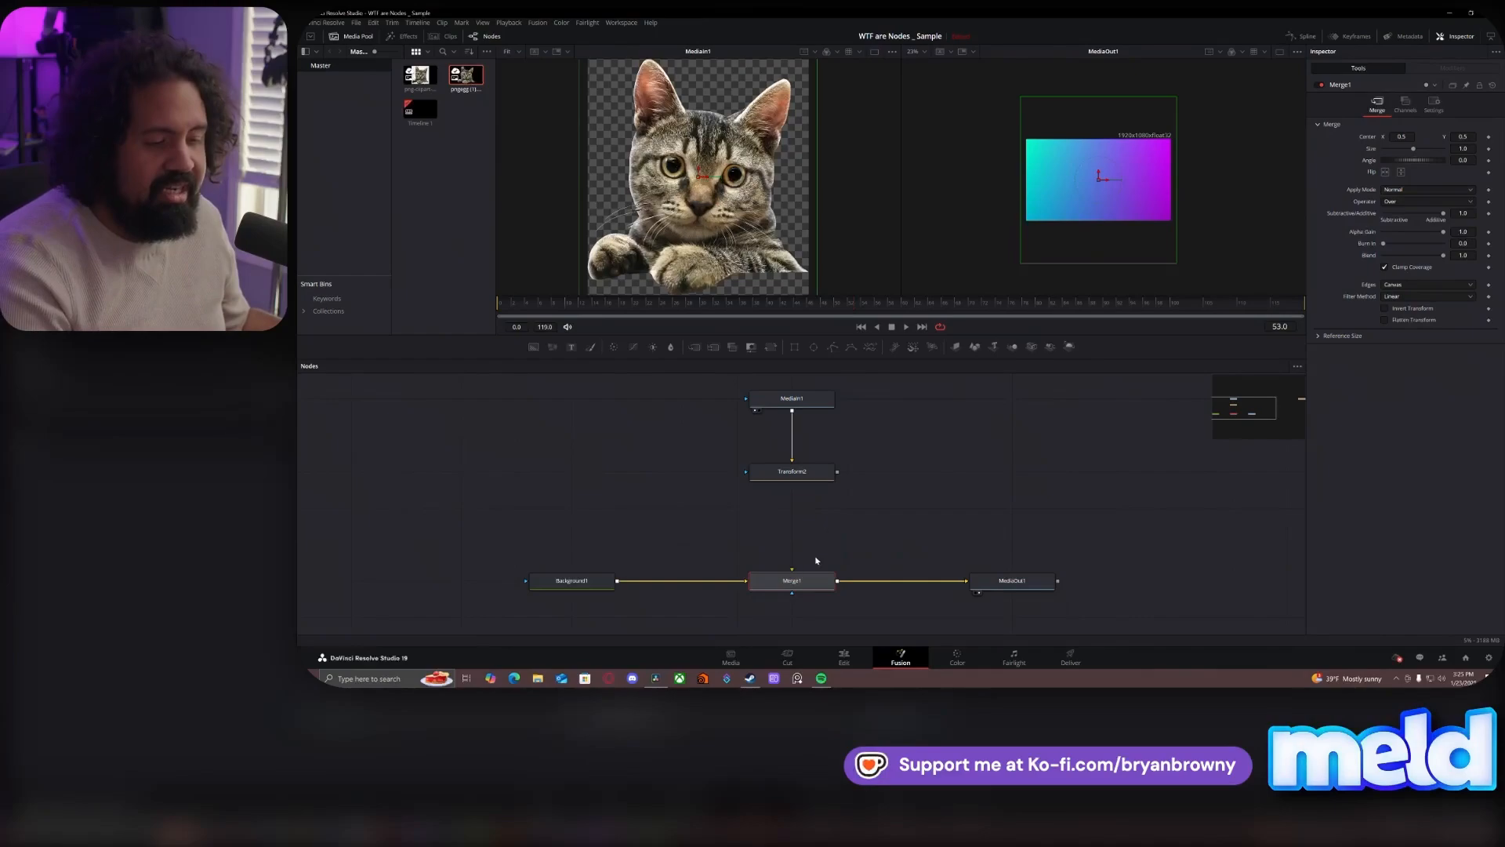
{"action": "left_click_drag", "start_coordinate": [834, 480], "coordinate": [791, 571]}
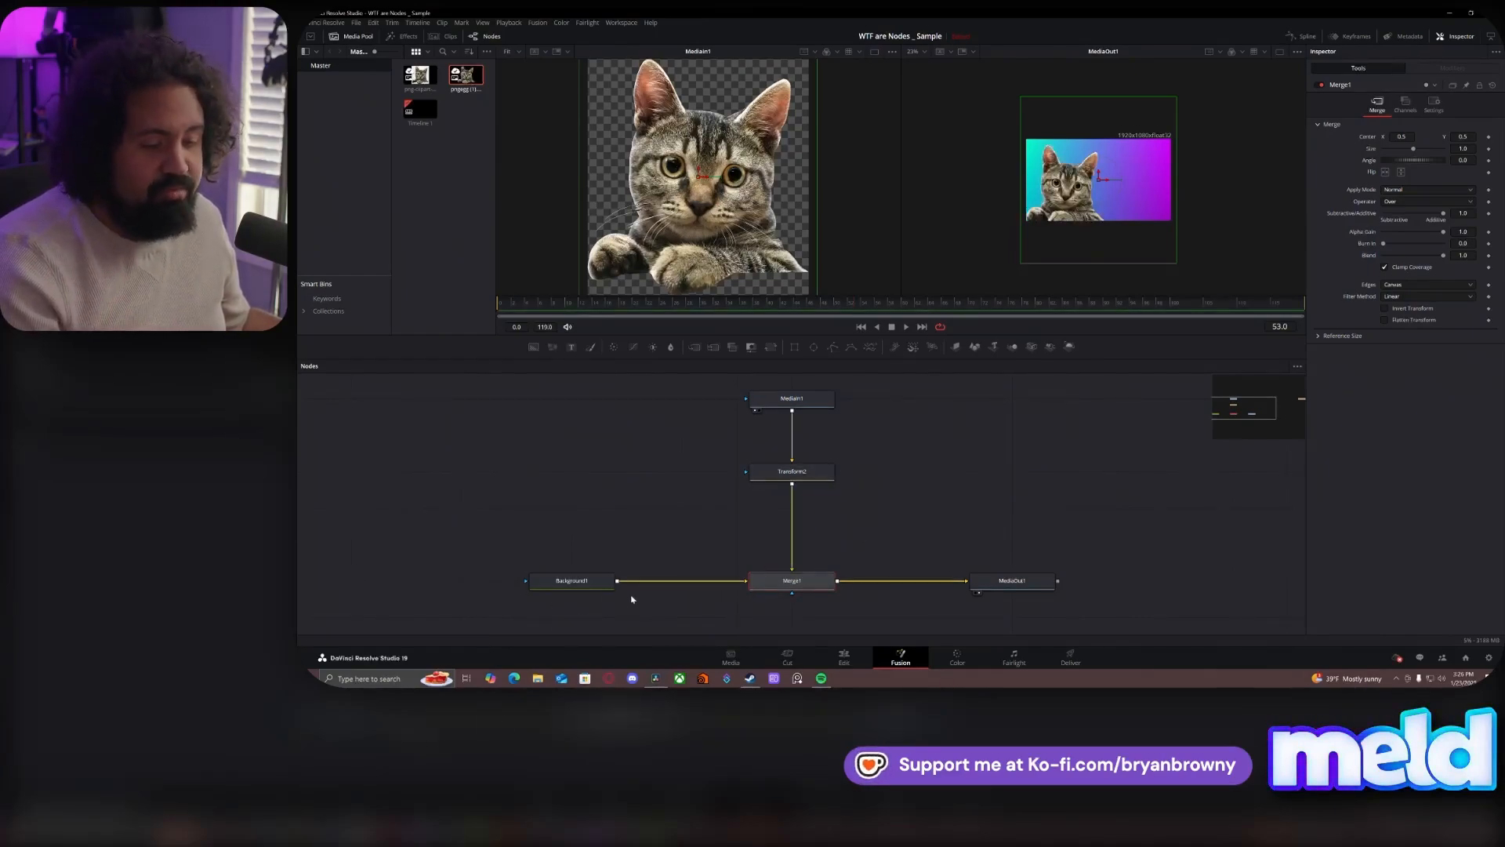
{"action": "left_click", "coordinate": [826, 551]}
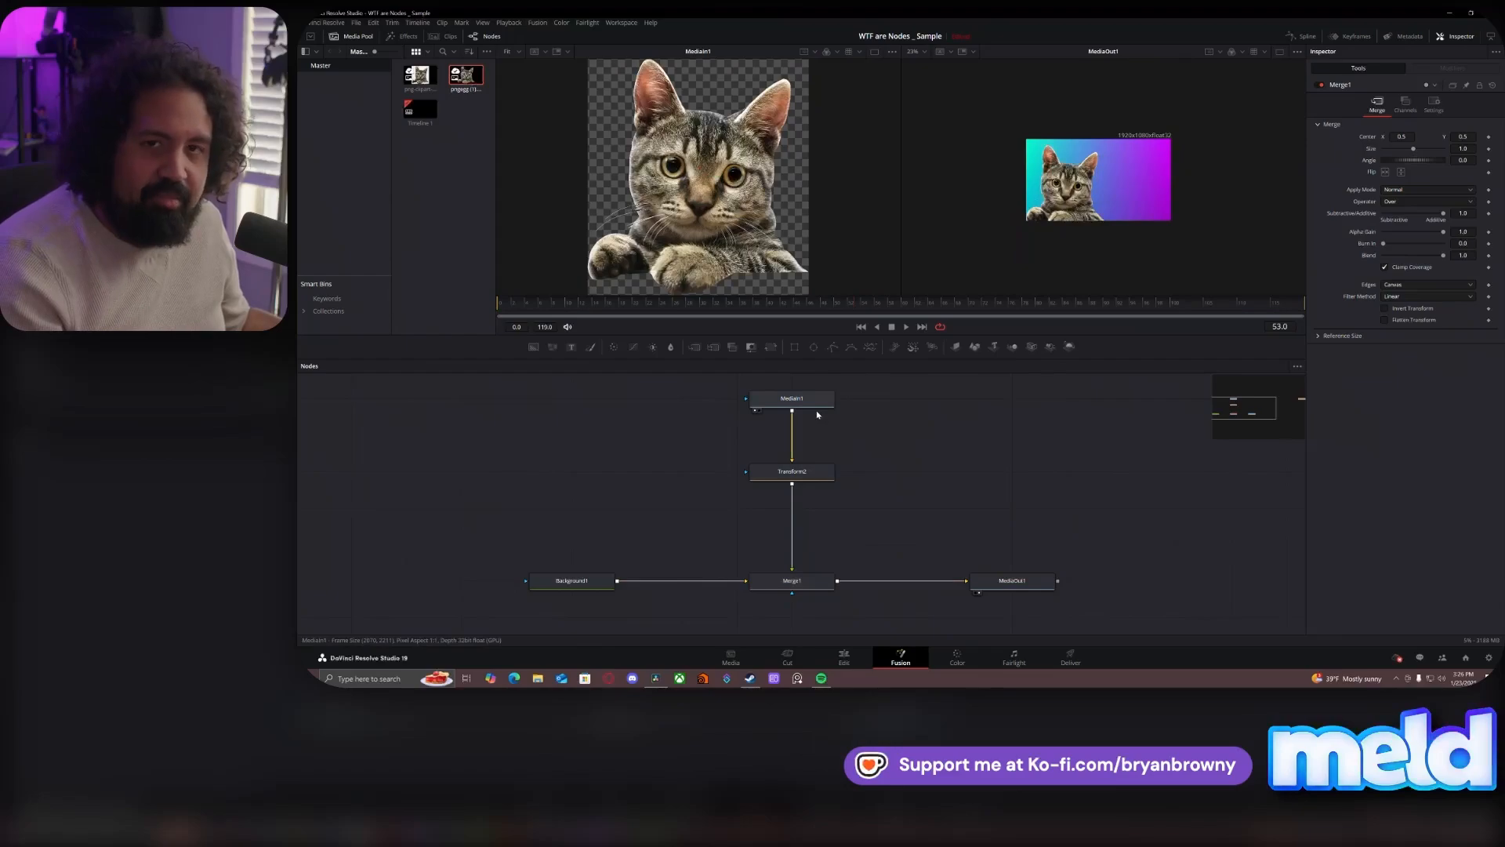
{"action": "left_click", "coordinate": [813, 579]}
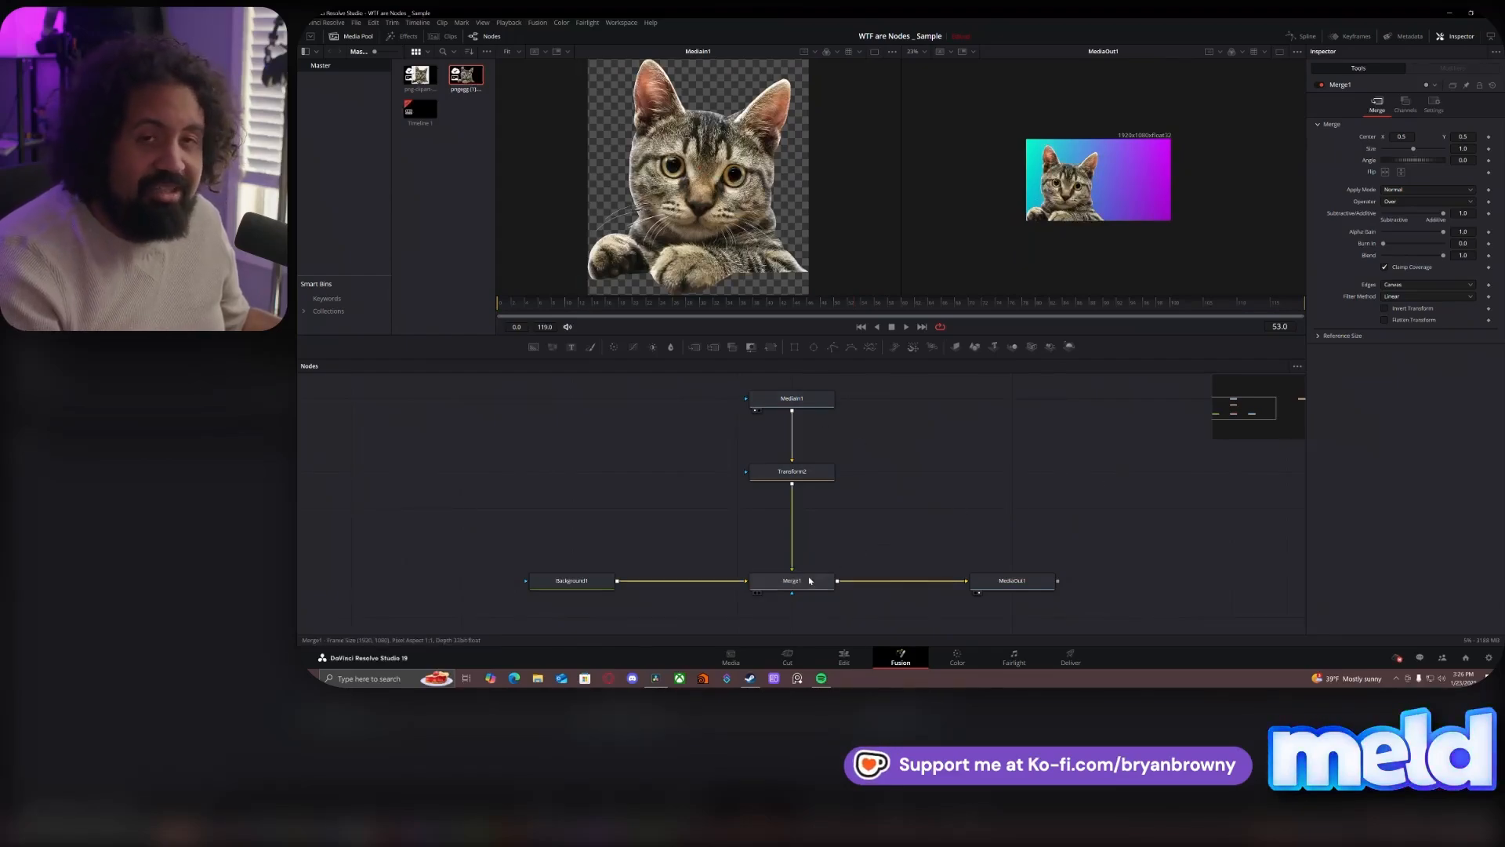
{"action": "left_click", "coordinate": [811, 580]}
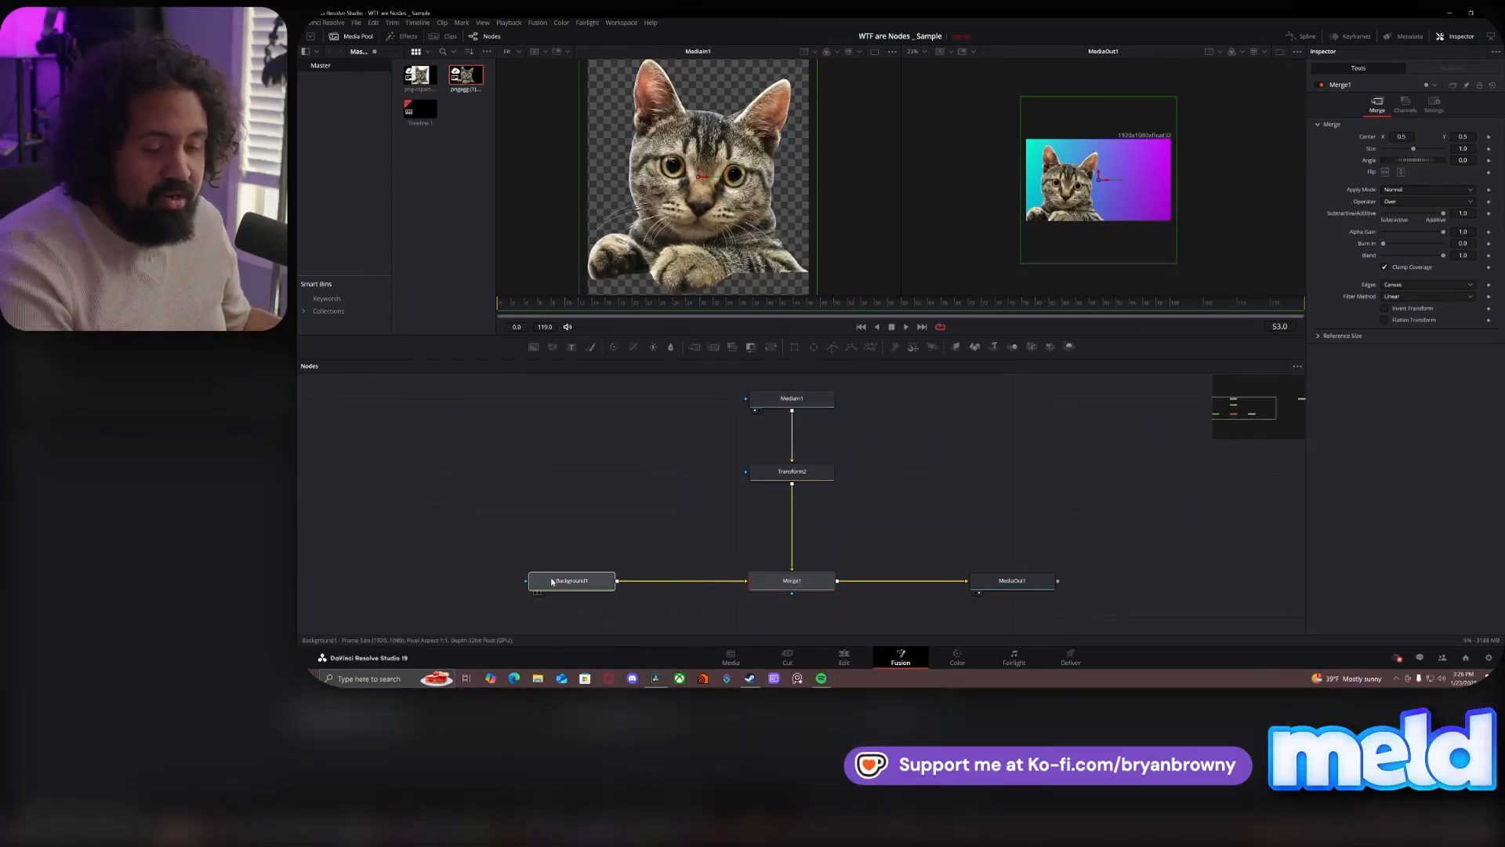
- Move Background1 farther from Merge1 and add a Color Corrector node midway between them
{"action": "left_click_drag", "start_coordinate": [588, 581], "coordinate": [477, 581]}
{"action": "key", "text": "shift+space"}
{"action": "type", "text": "xf"}
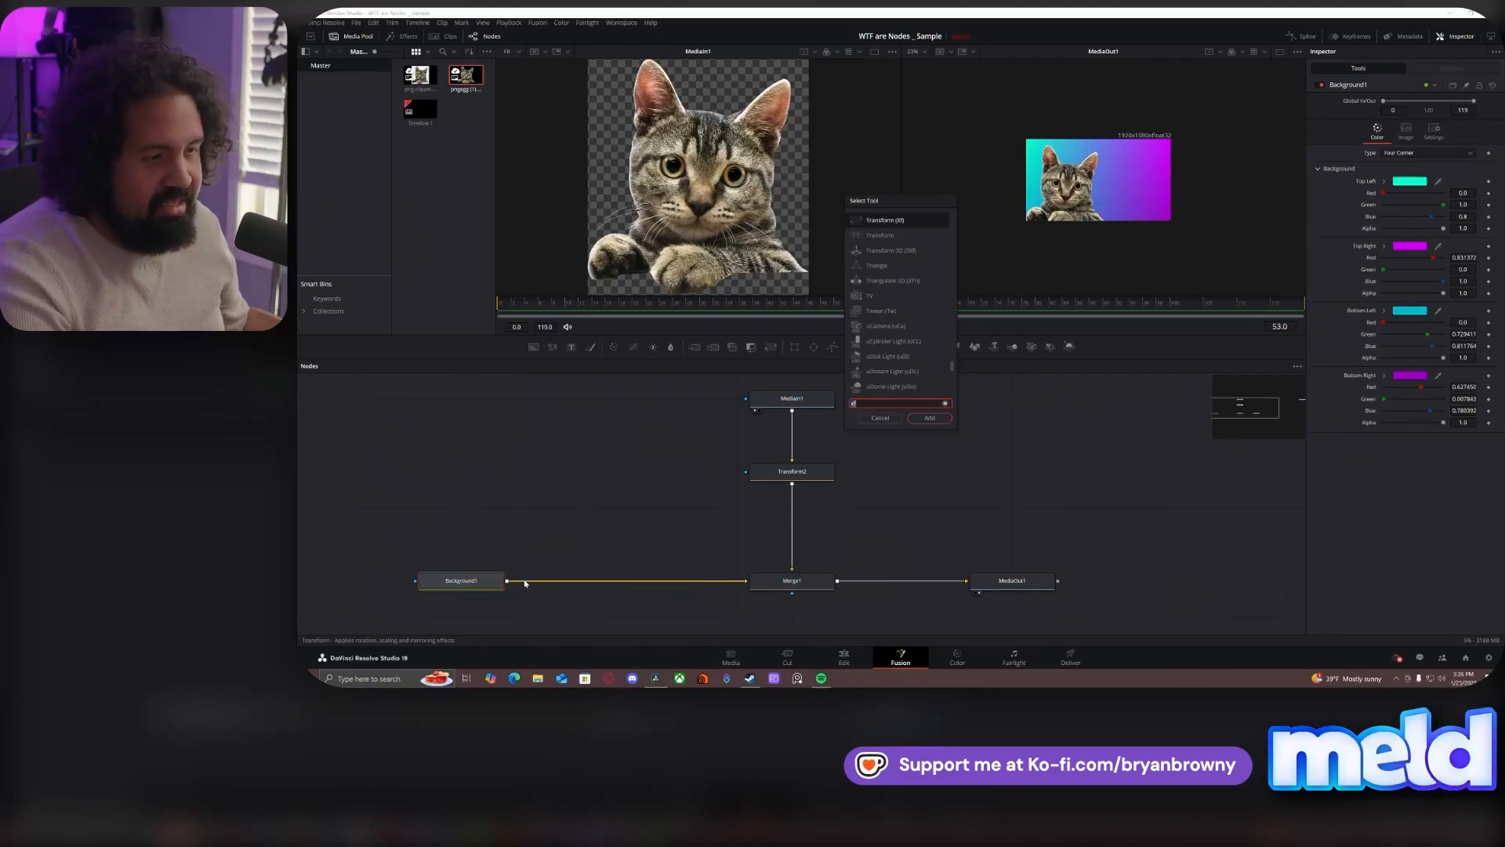
{"action": "type", "text": "color"}
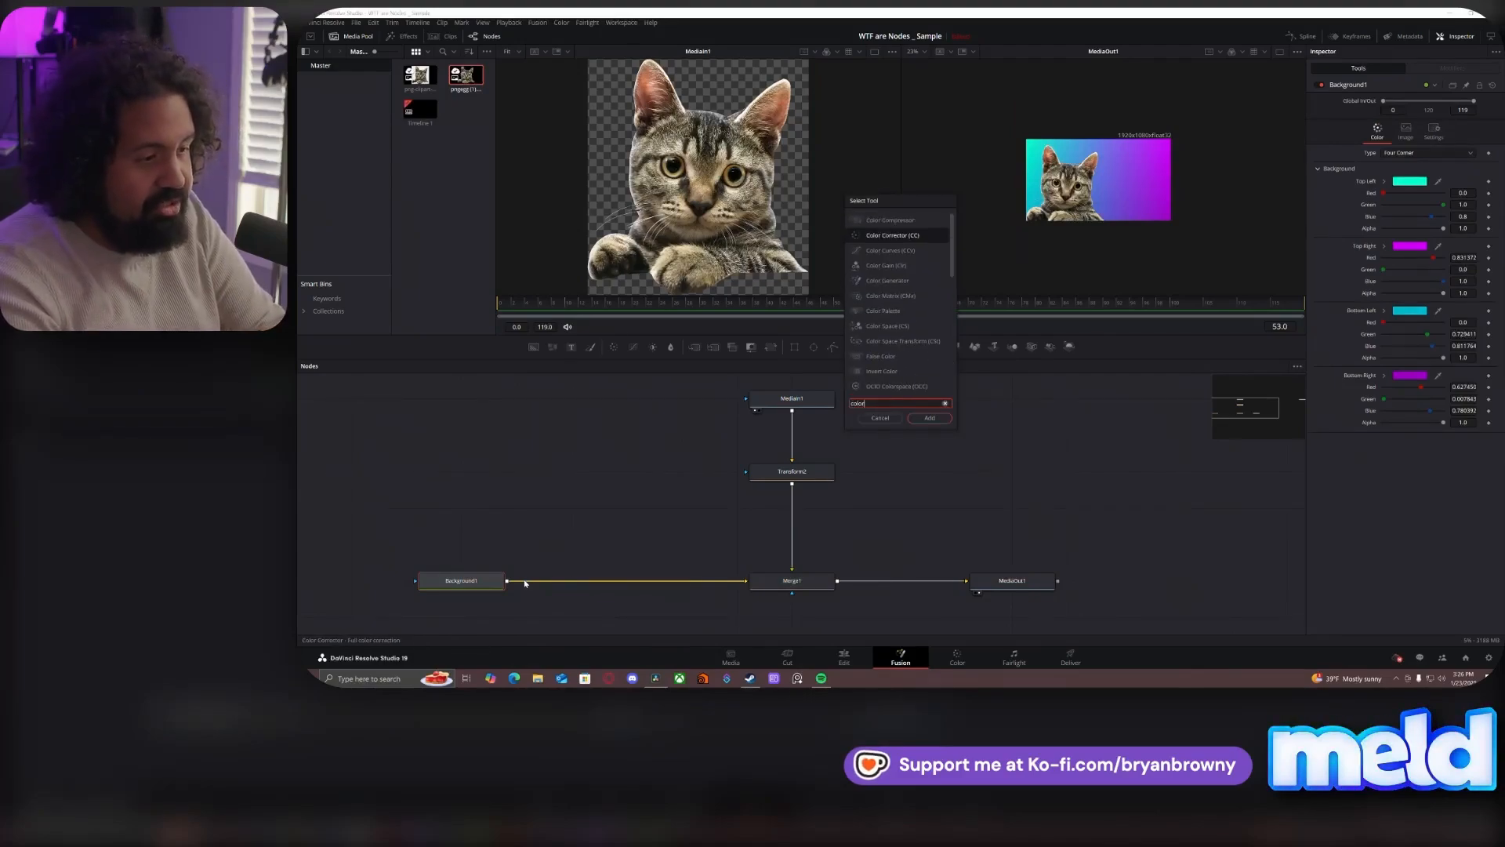
{"action": "key", "text": "Return"}
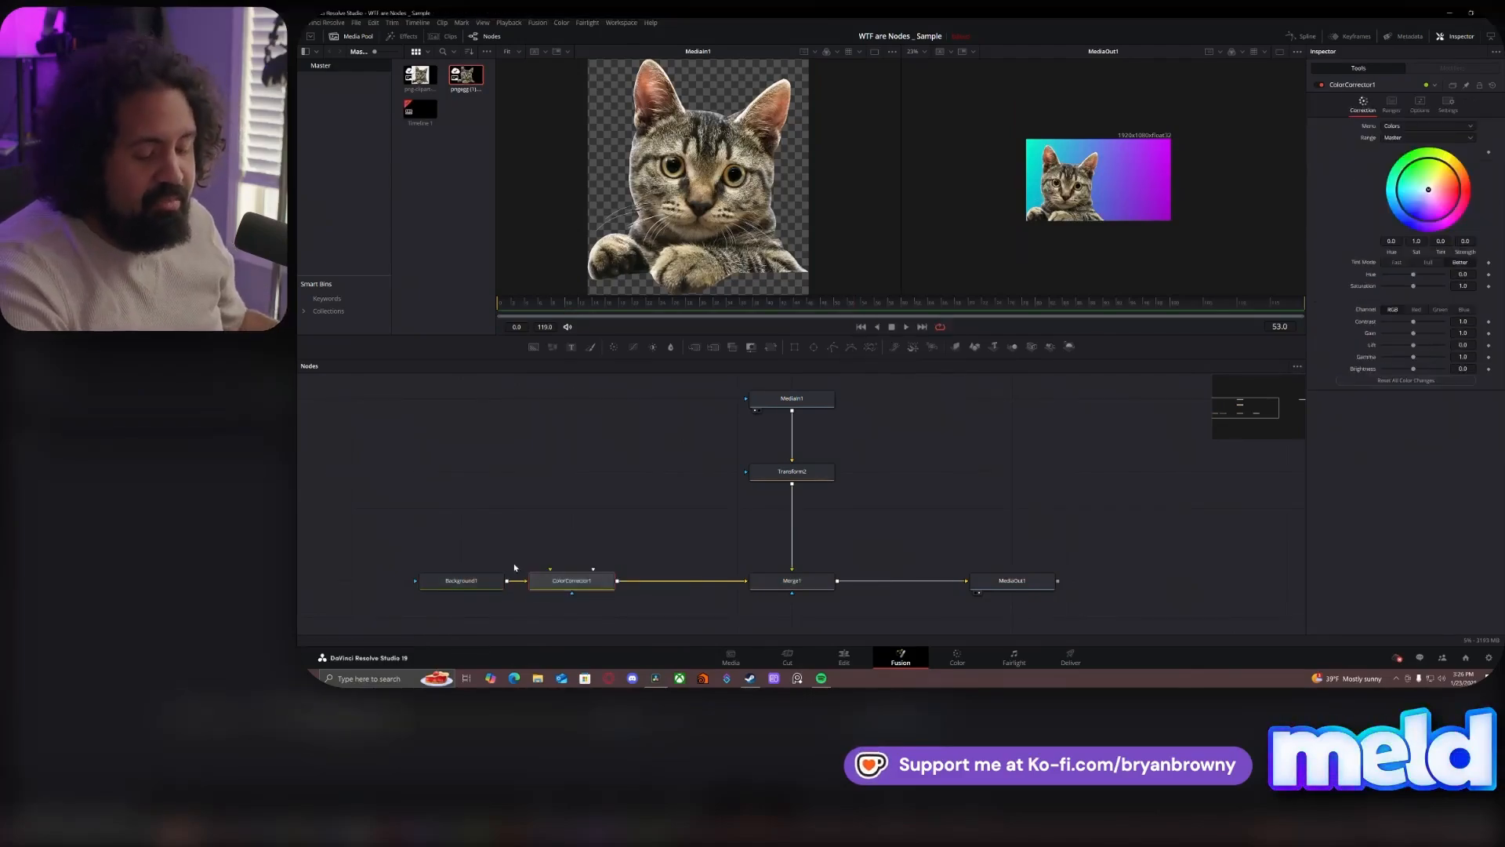
{"action": "left_click_drag", "start_coordinate": [527, 581], "coordinate": [582, 581]}
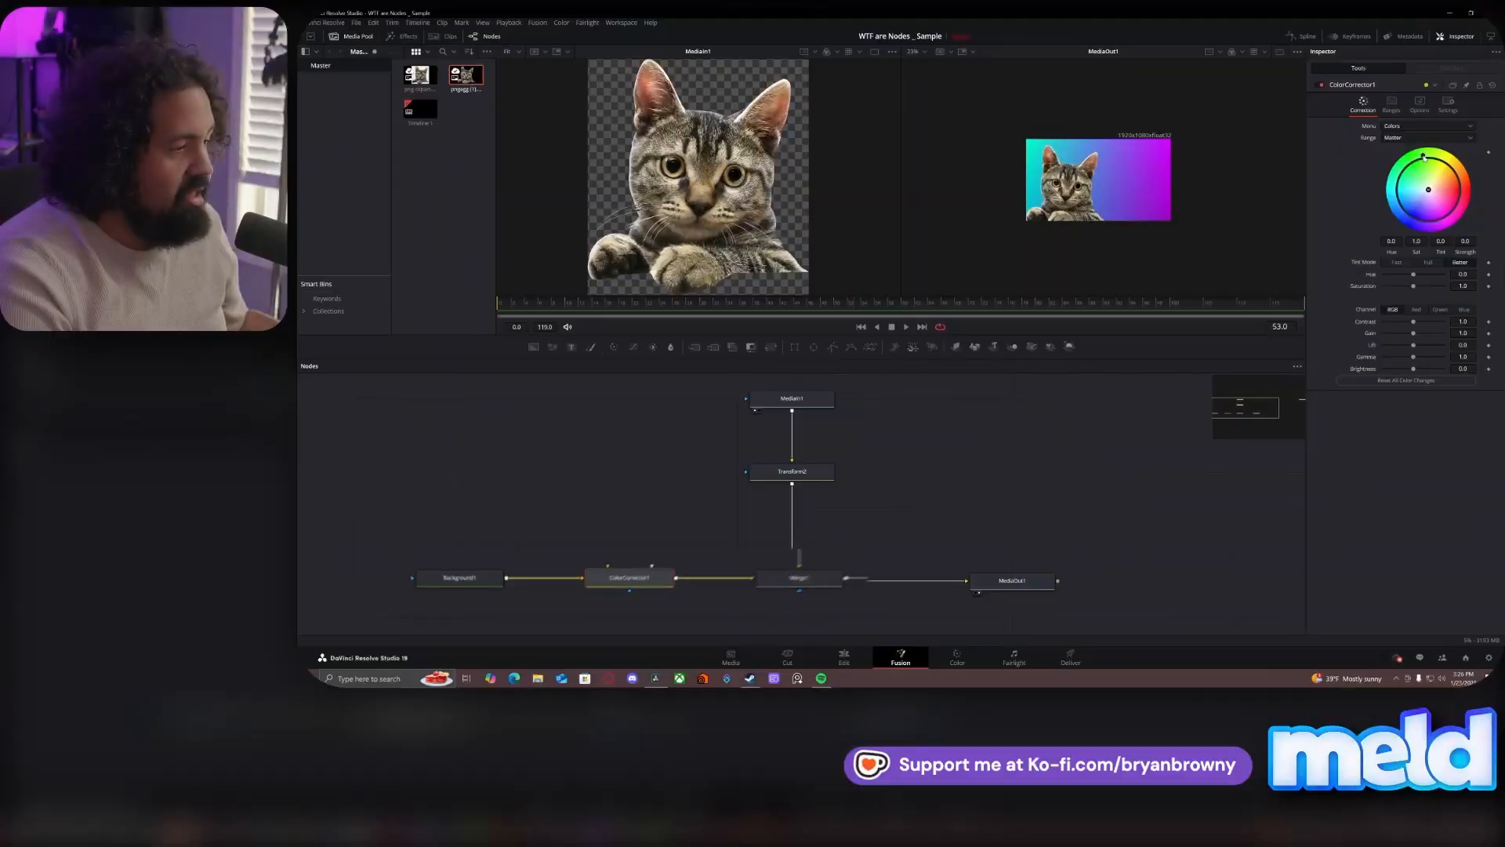
- Shift the background's colors in ColorCorrector1 with a hue of about -0.67 and a saturation of about 0.94
{"action": "left_click_drag", "start_coordinate": [1412, 272], "coordinate": [1381, 272]}
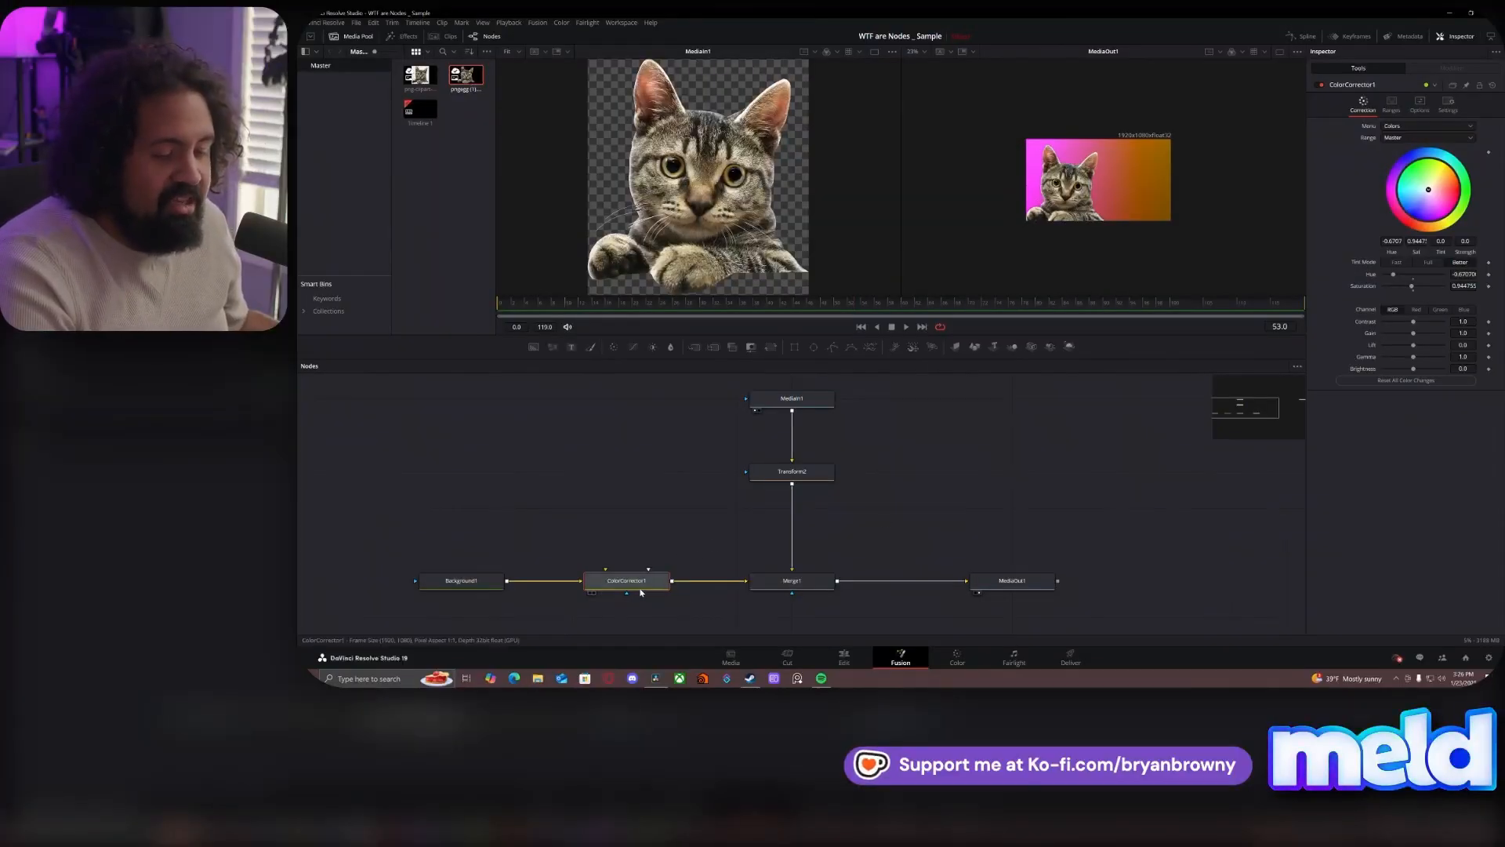
{"action": "mouse_move", "coordinate": [641, 590]}
{"action": "left_mouse_down"}
{"action": "mouse_move", "coordinate": [641, 548]}
{"action": "mouse_move", "coordinate": [644, 589]}
{"action": "left_mouse_up"}
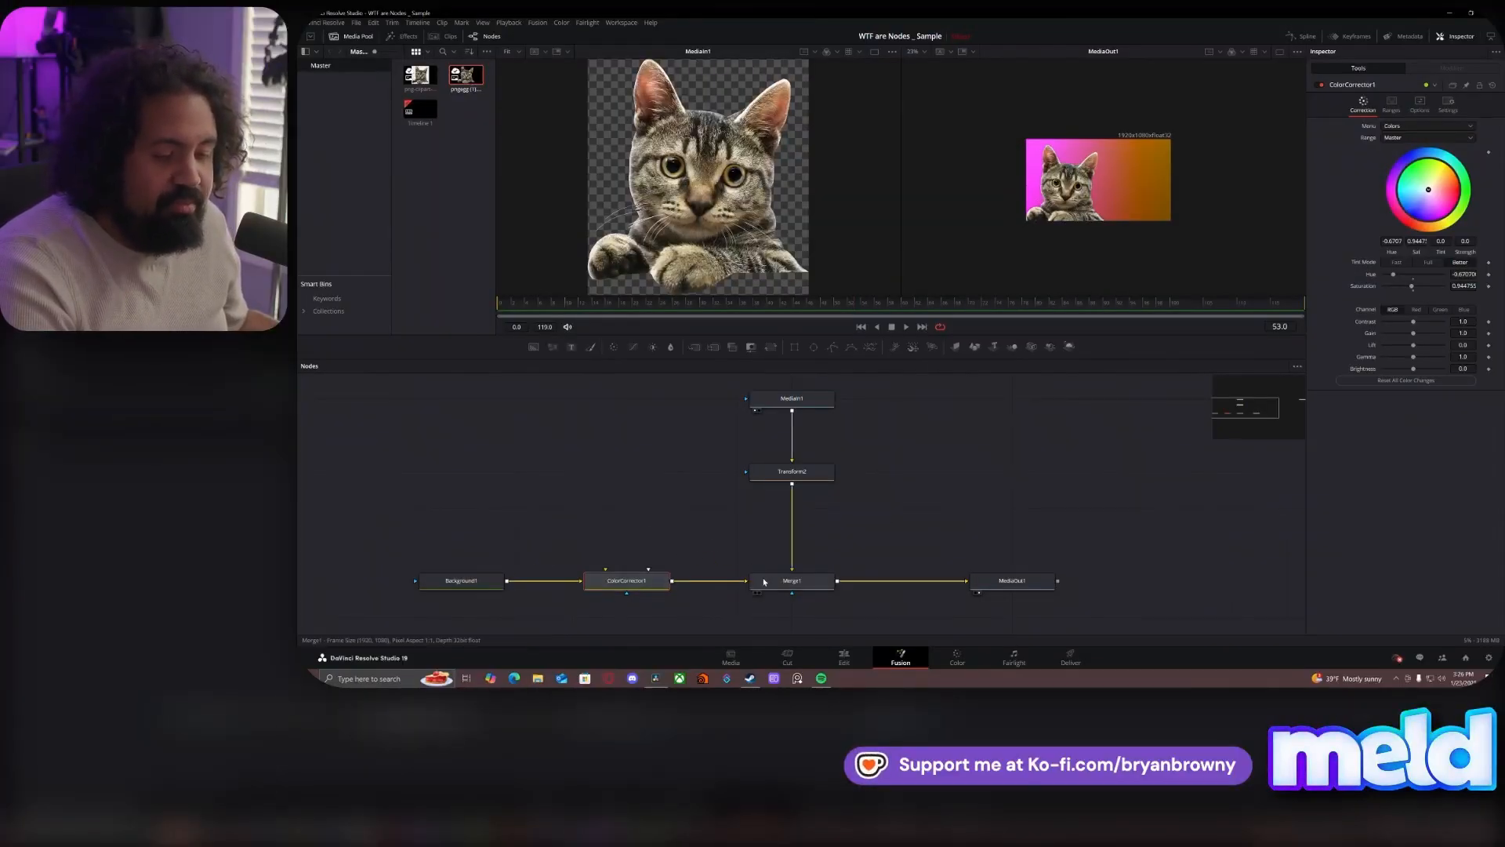
{"action": "mouse_move", "coordinate": [792, 584]}
{"action": "left_mouse_down"}
{"action": "mouse_move", "coordinate": [792, 540]}
{"action": "mouse_move", "coordinate": [792, 584]}
{"action": "left_mouse_up"}
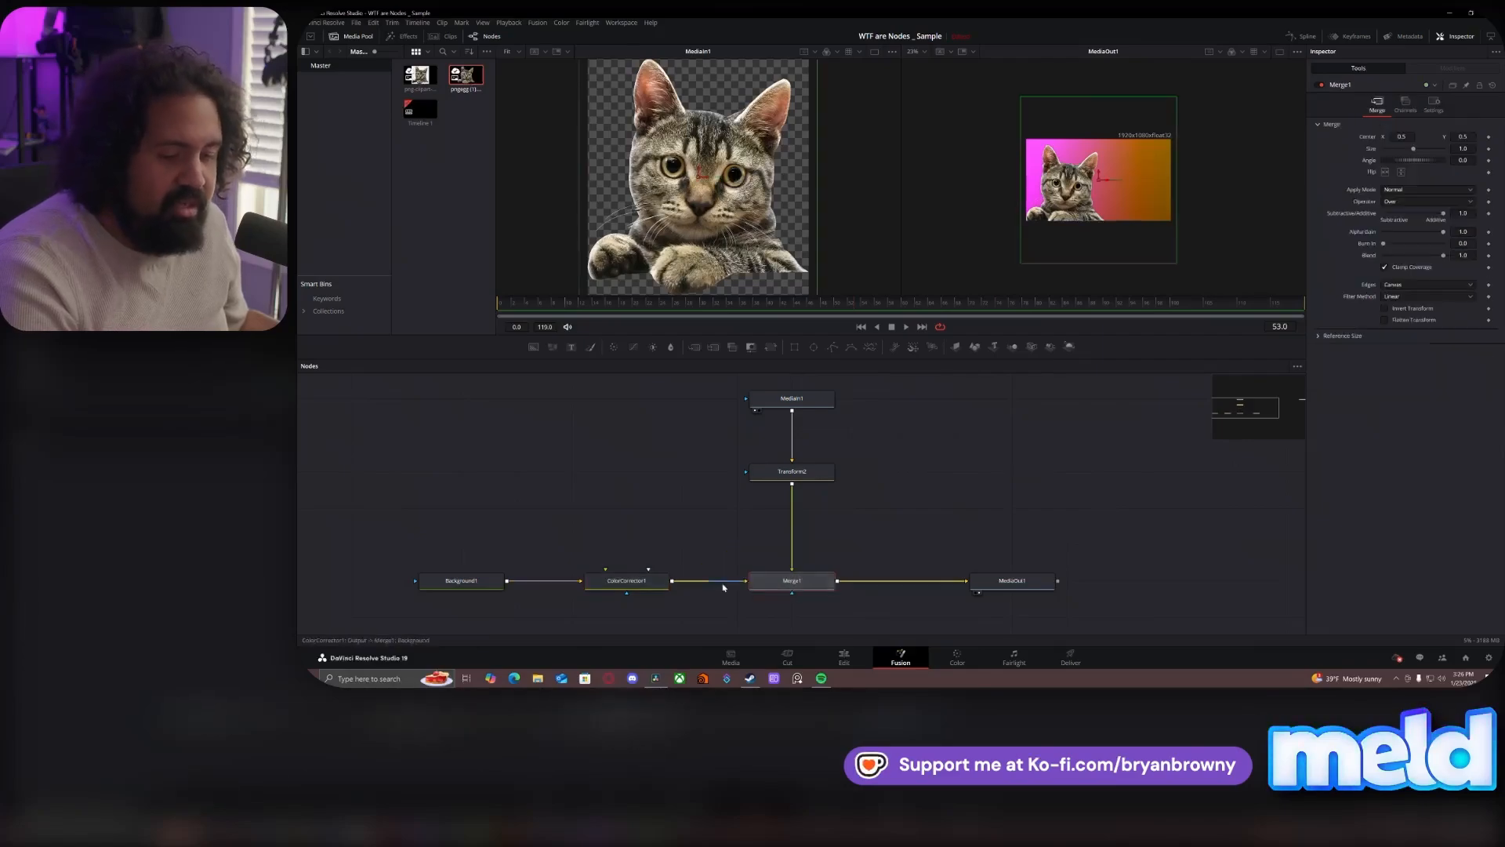
- Move Background1 closer to ColorCorrector1, and trace how the background and cat branches feed into Merge1
{"action": "left_click_drag", "start_coordinate": [433, 584], "coordinate": [490, 586]}
{"action": "left_click", "coordinate": [489, 586]}
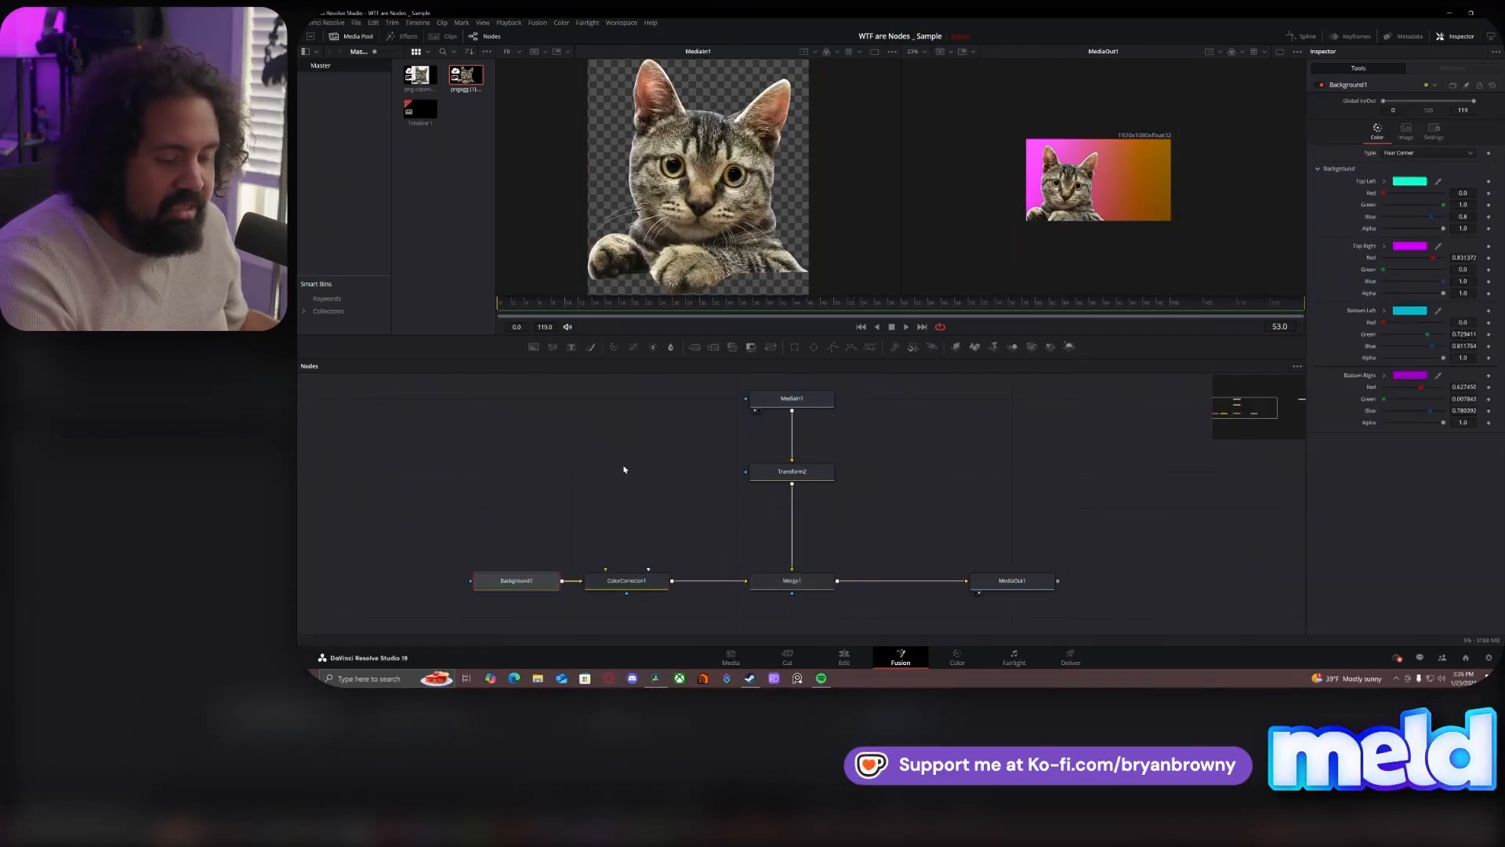
{"action": "left_click", "coordinate": [639, 584]}
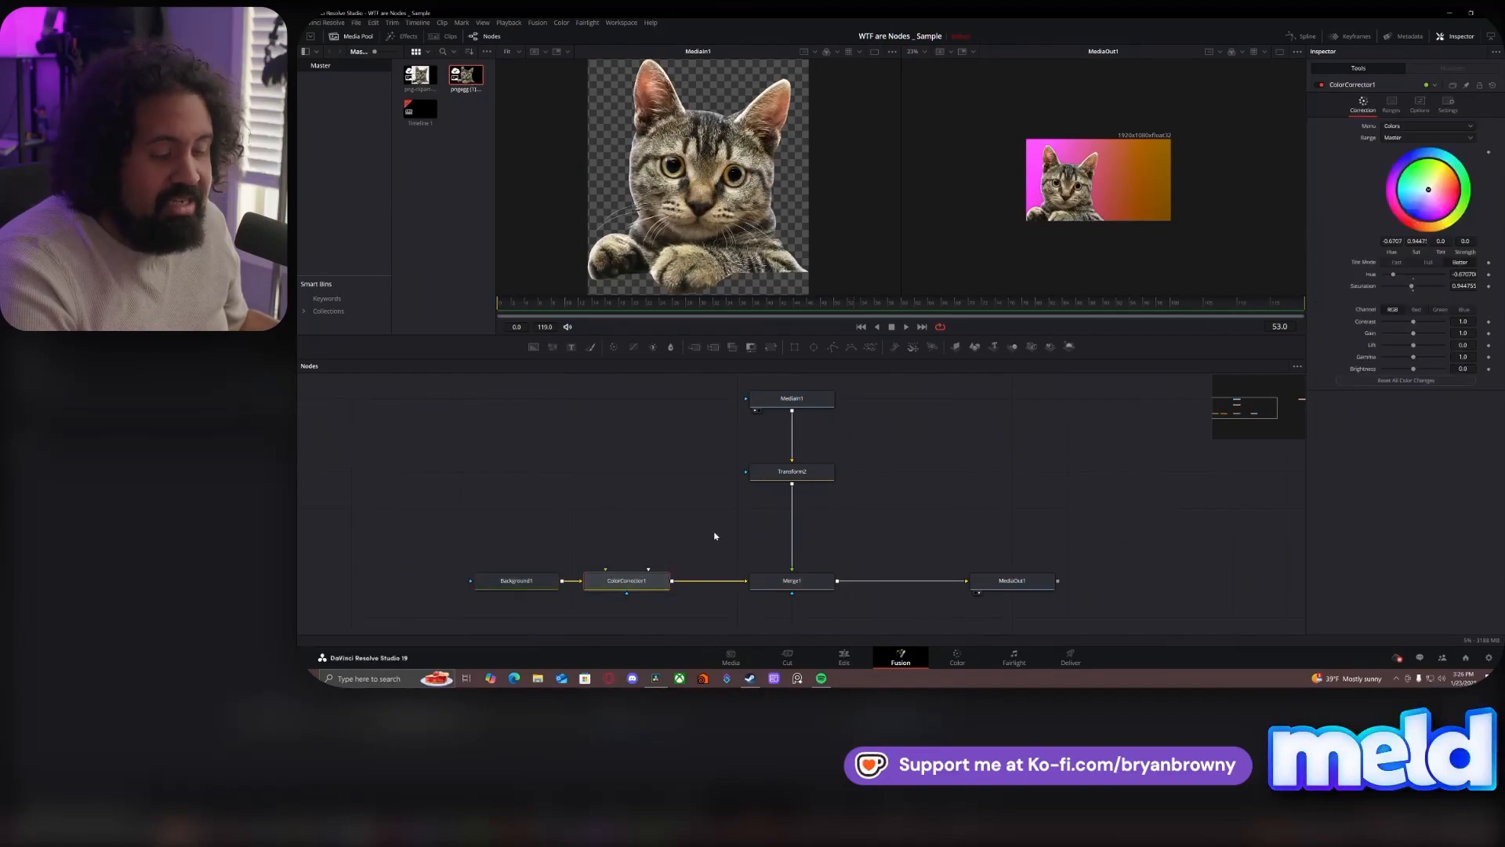
{"action": "left_click", "coordinate": [804, 588]}
{"action": "left_click_drag", "start_coordinate": [891, 484], "coordinate": [795, 398]}
{"action": "left_click", "coordinate": [818, 578]}
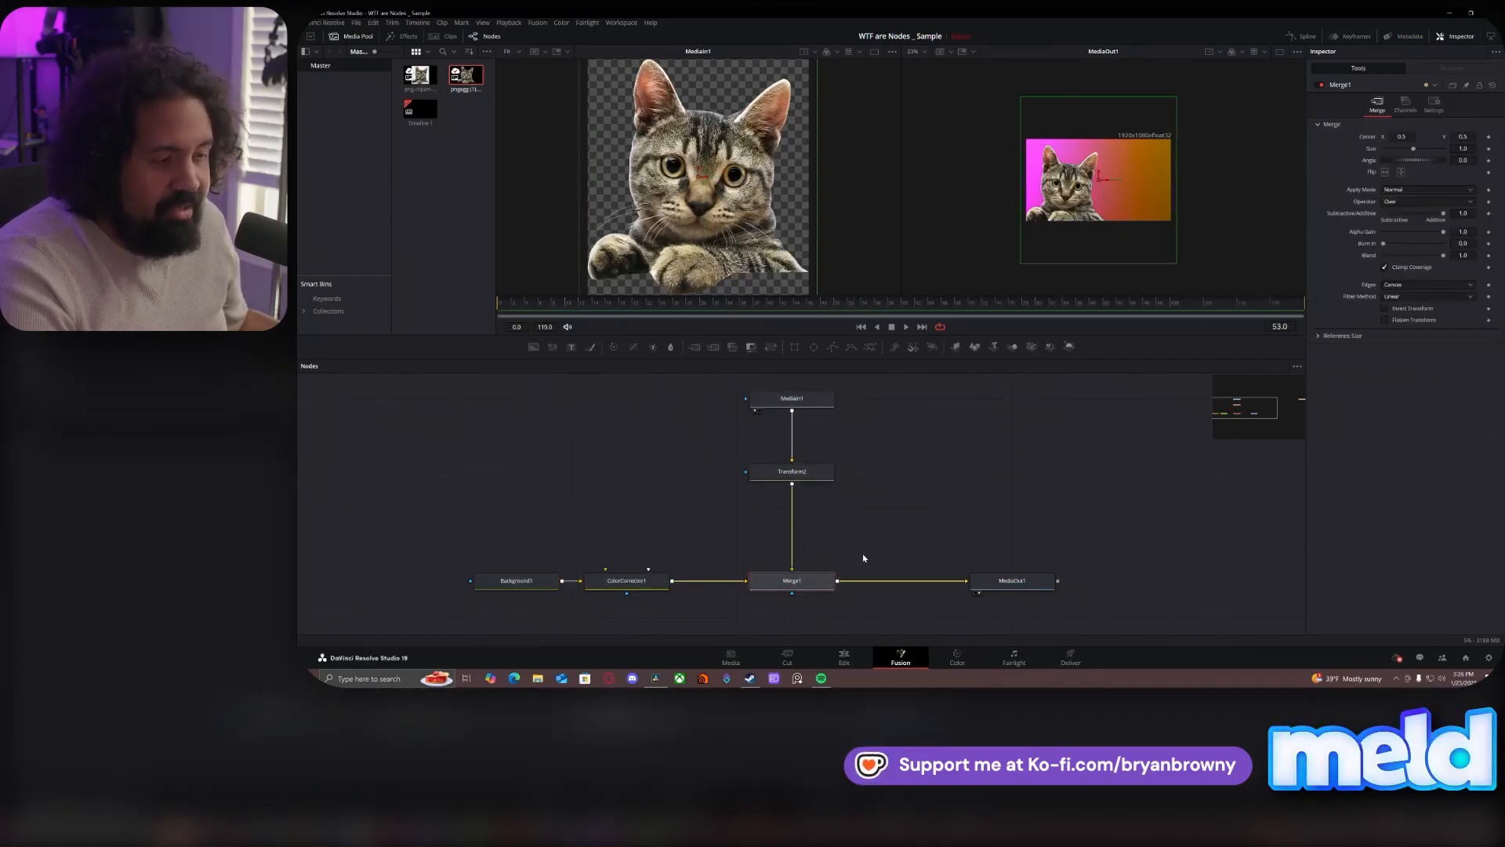
{"action": "left_click_drag", "start_coordinate": [882, 527], "coordinate": [802, 586]}
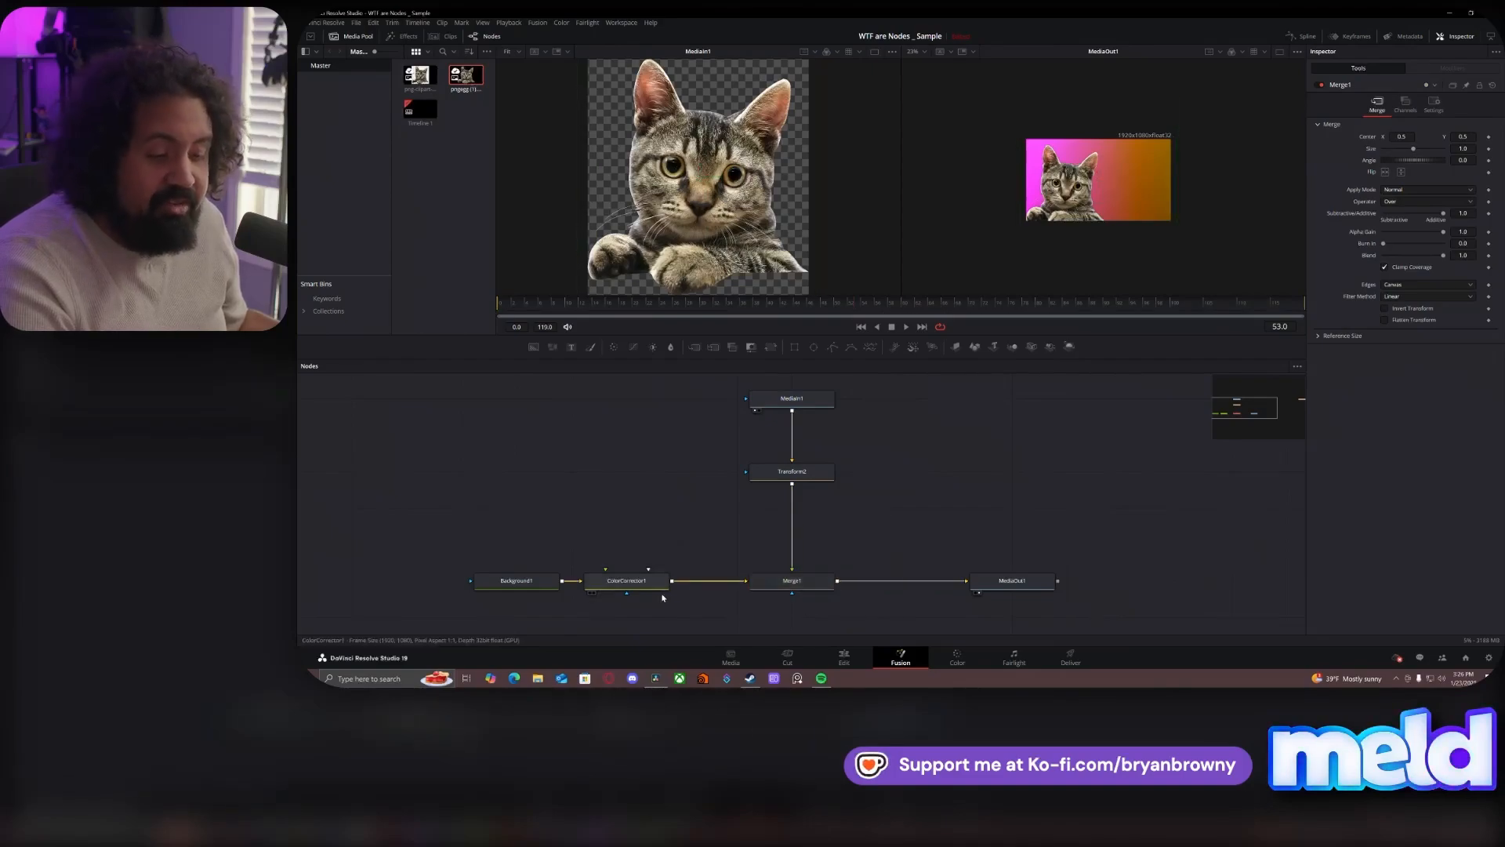
{"action": "left_click", "coordinate": [647, 592]}
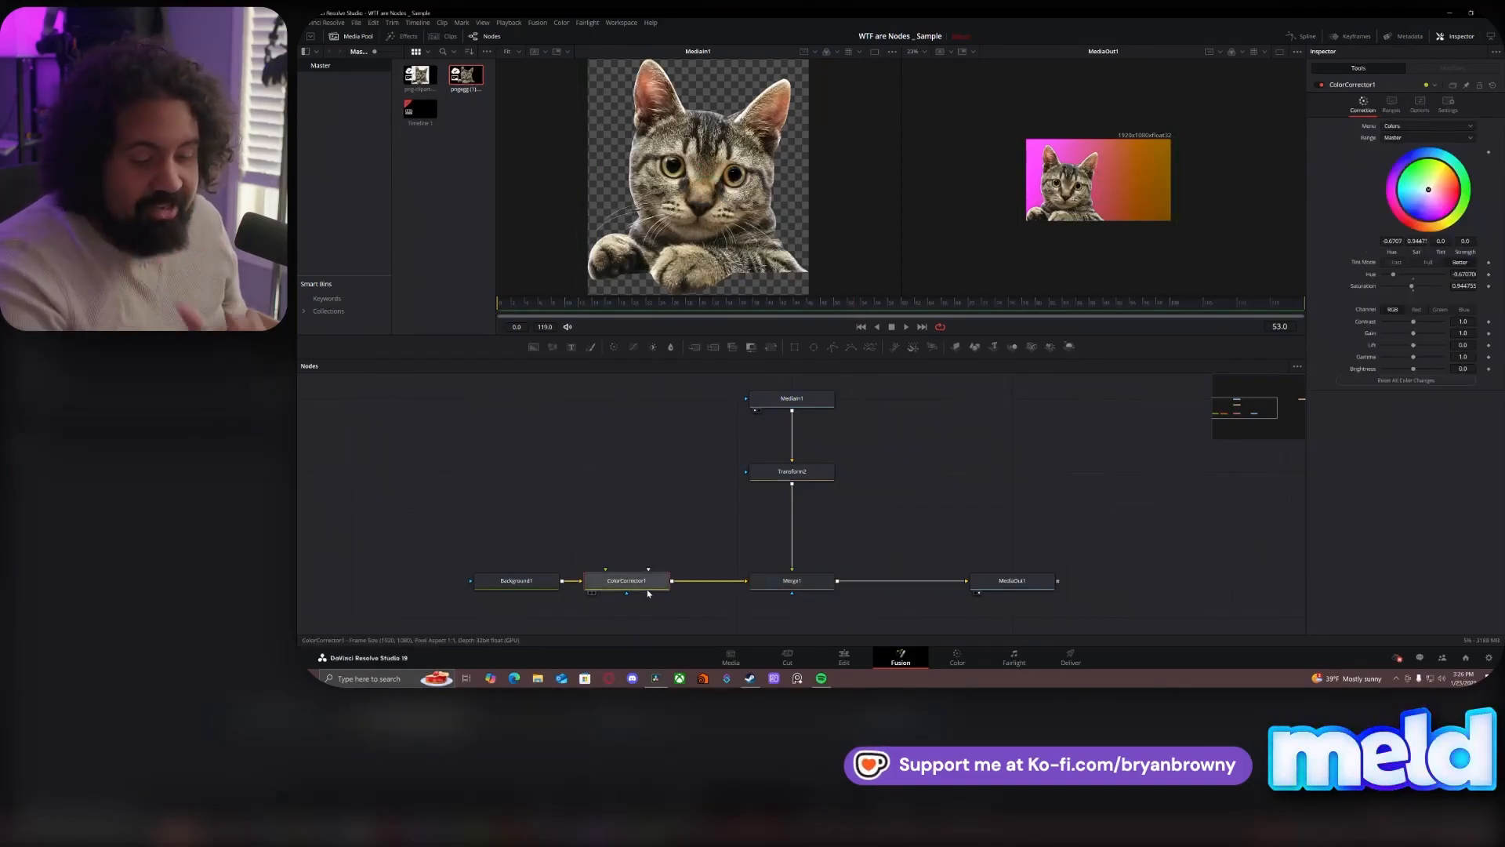
- Move ColorCorrector1 between Merge1 and MediaOut1 to apply it to the whole composite
{"action": "left_click_drag", "start_coordinate": [647, 592], "coordinate": [871, 580]}
{"action": "left_click_drag", "start_coordinate": [1098, 420], "coordinate": [1119, 425]}
{"action": "left_click", "coordinate": [1121, 361]}
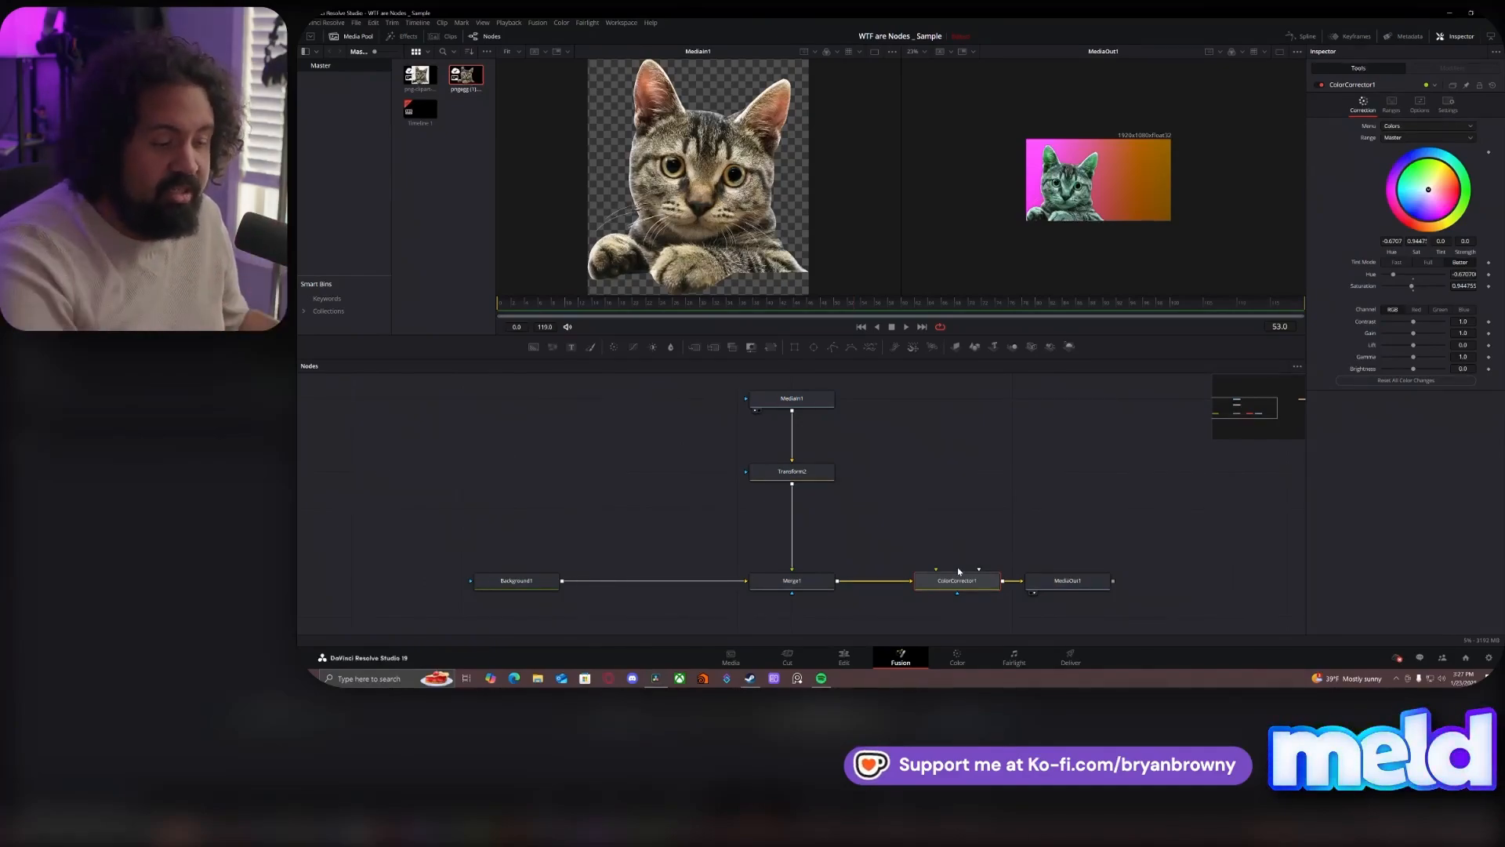
- Return ColorCorrector1 to the link between Background1 and Merge1, and space it evenly with Background1 moved farther away
{"action": "left_click_drag", "start_coordinate": [946, 592], "coordinate": [629, 584]}
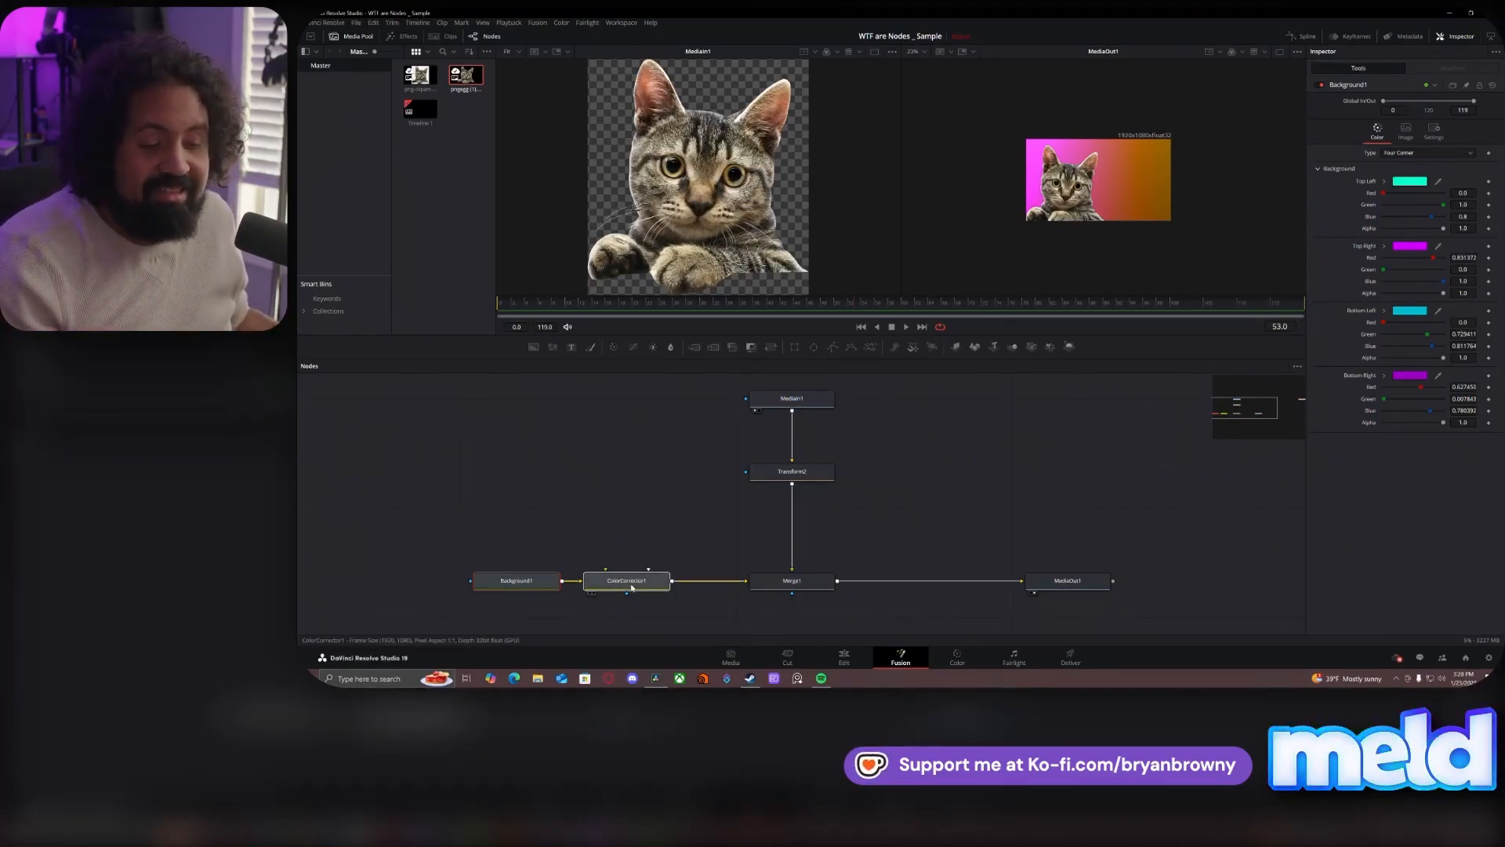
{"action": "left_click_drag", "start_coordinate": [632, 586], "coordinate": [686, 587]}
{"action": "left_click_drag", "start_coordinate": [547, 582], "coordinate": [435, 578]}
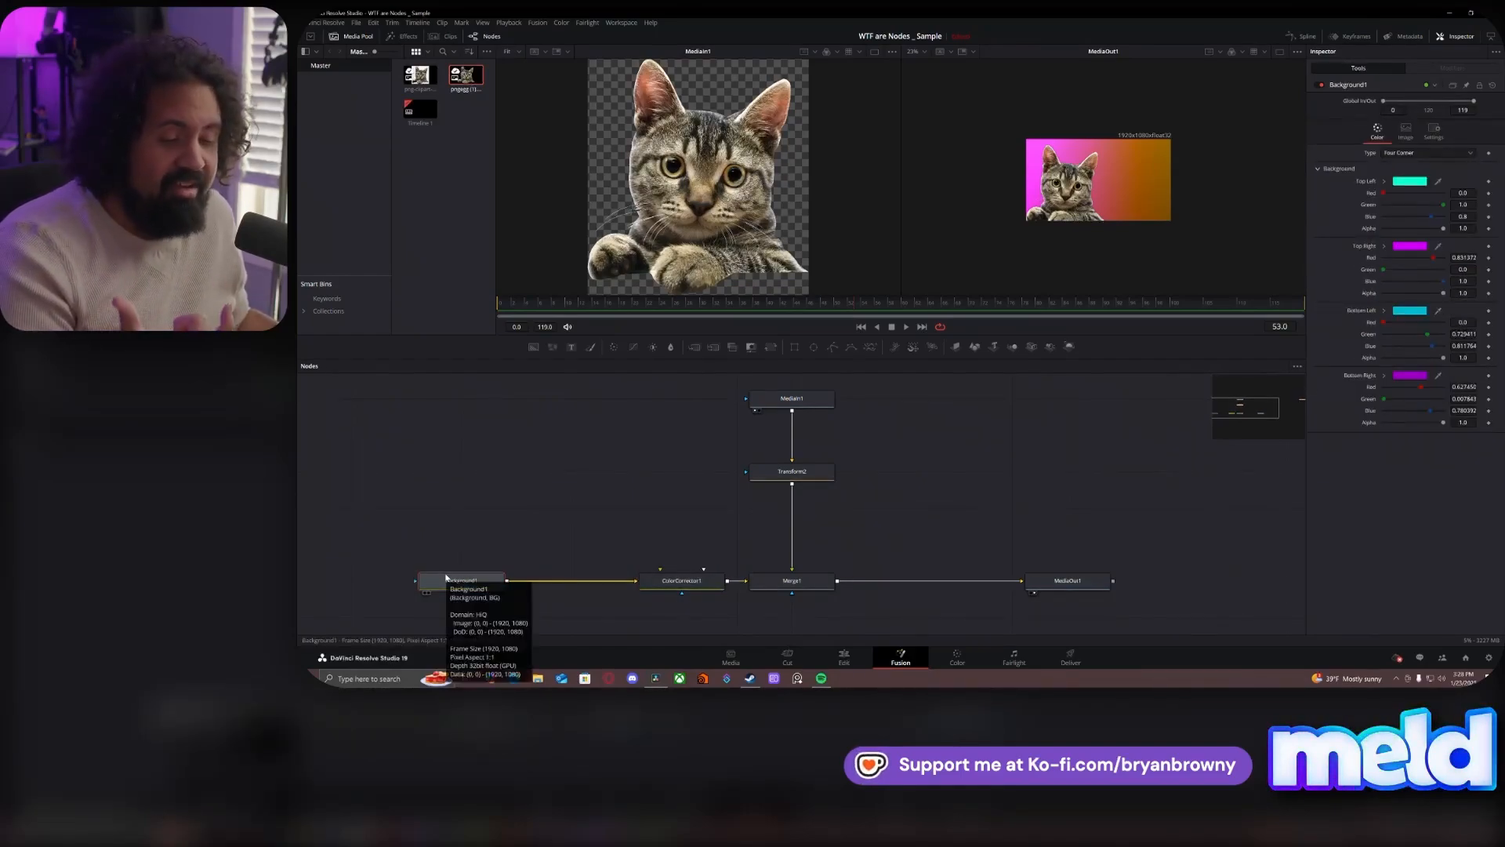
{"action": "left_click_drag", "start_coordinate": [699, 583], "coordinate": [644, 584]}
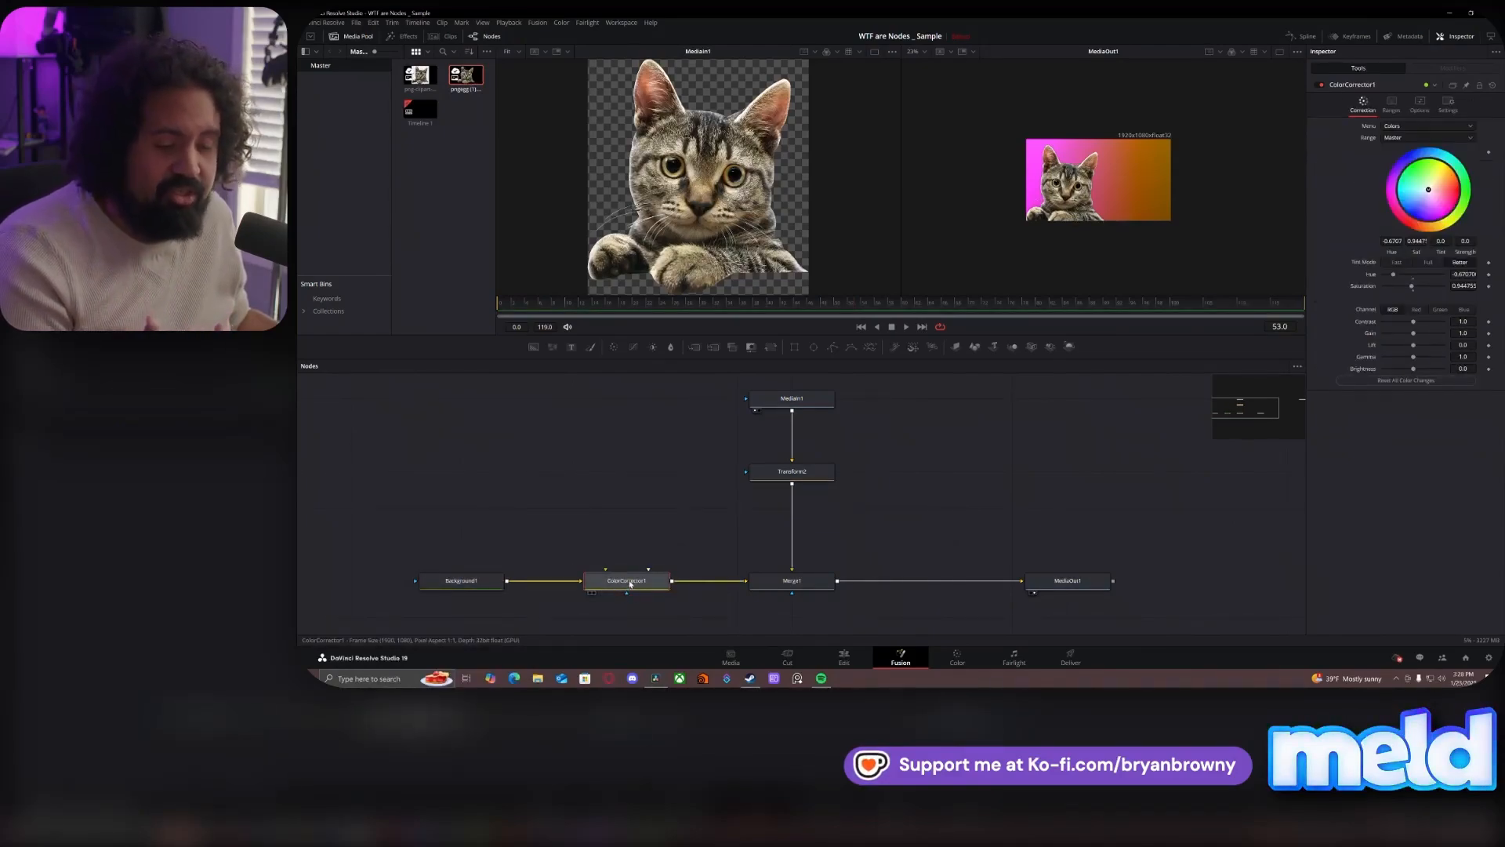
- Trace the node flow from Background1 and ColorCorrector1, and from MediaIn1 and Transform2, through Merge1 to MediaOut1
{"action": "left_click_drag", "start_coordinate": [598, 544], "coordinate": [419, 596]}
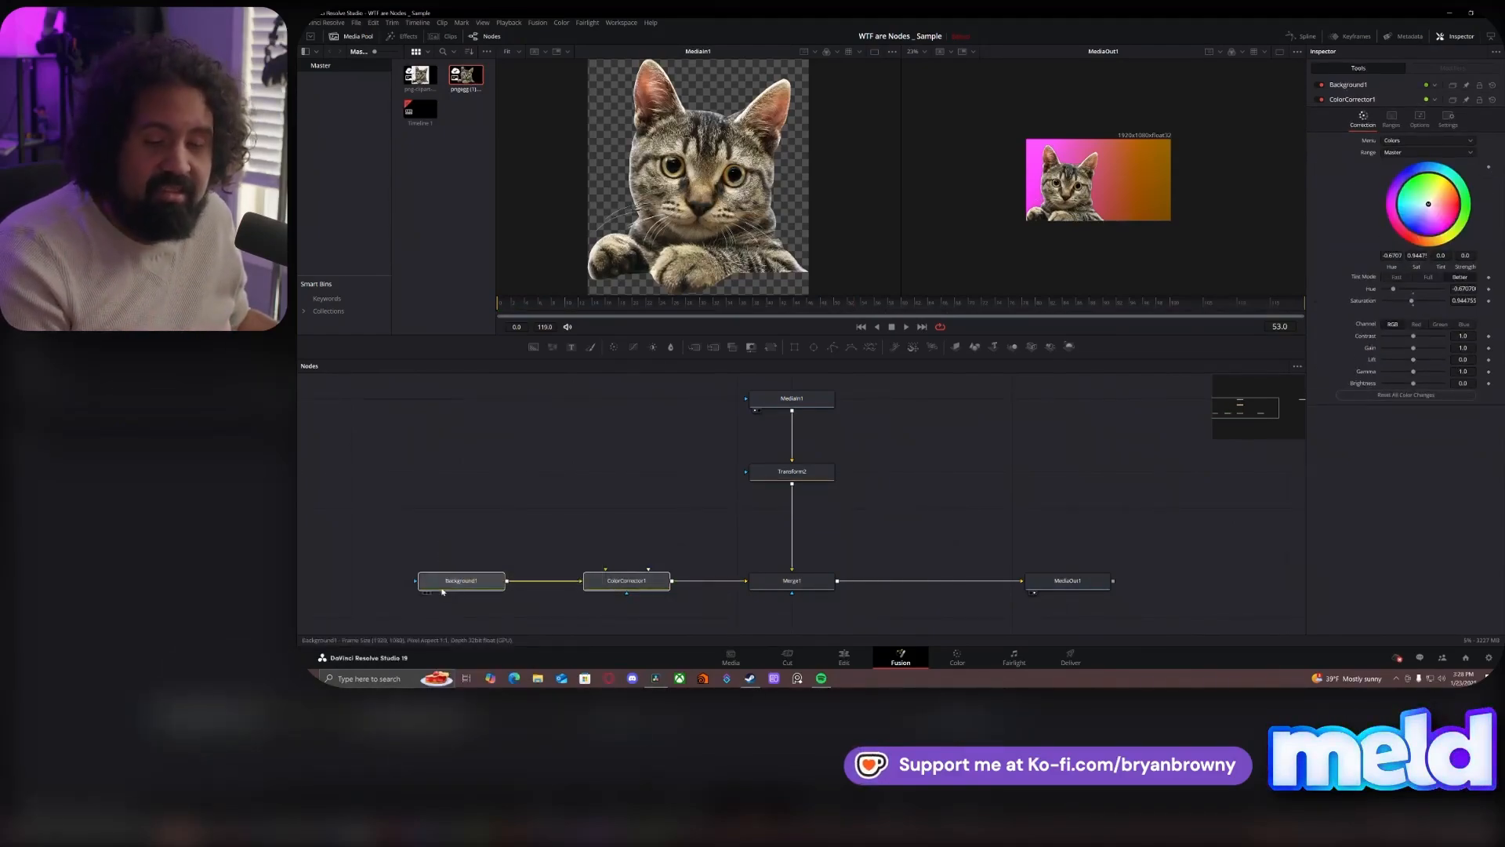
{"action": "left_click", "coordinate": [544, 553]}
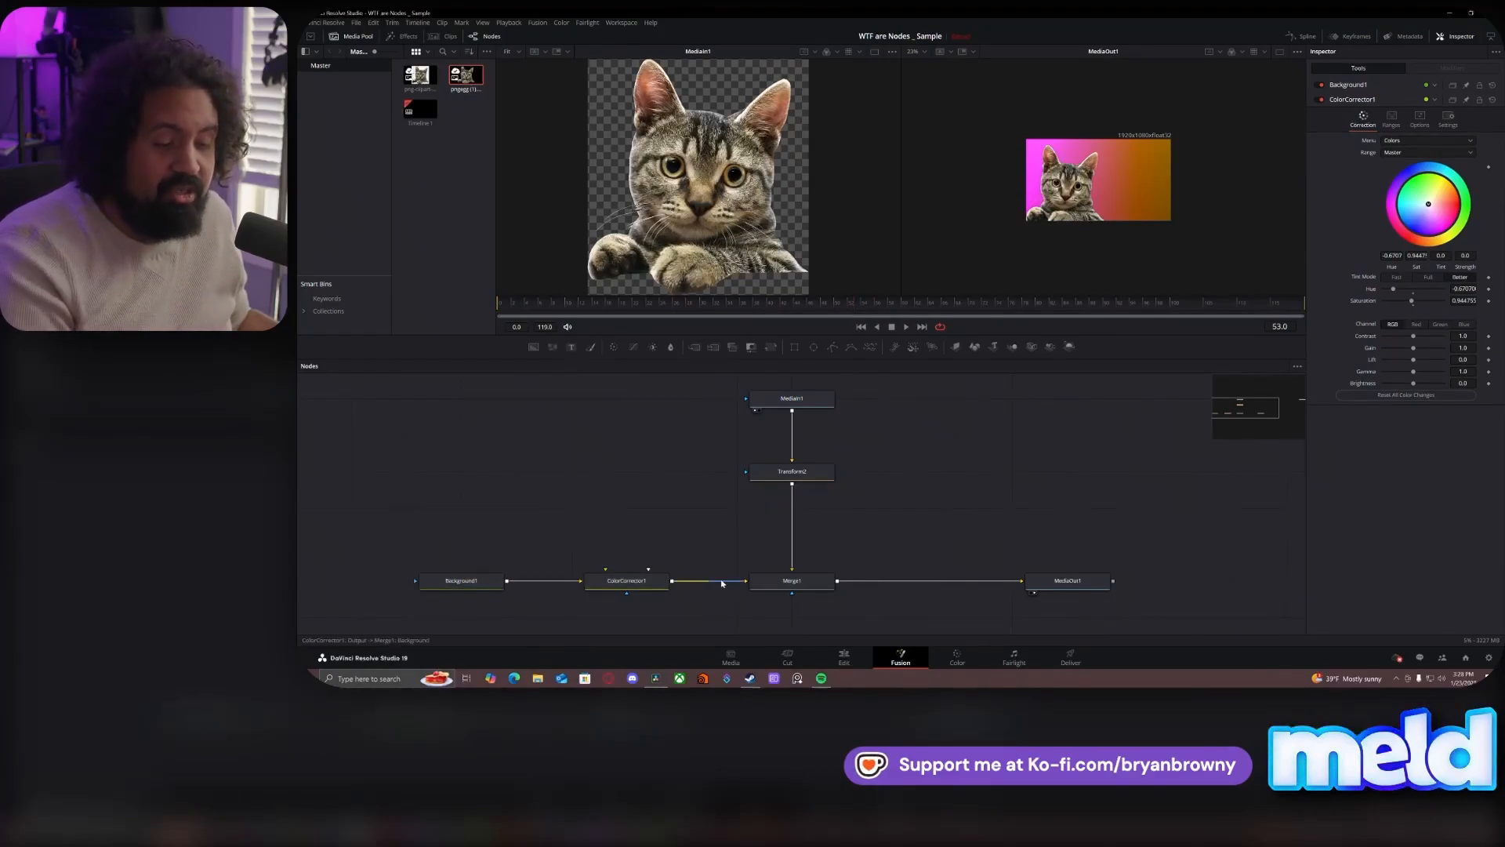
{"action": "left_click", "coordinate": [790, 580]}
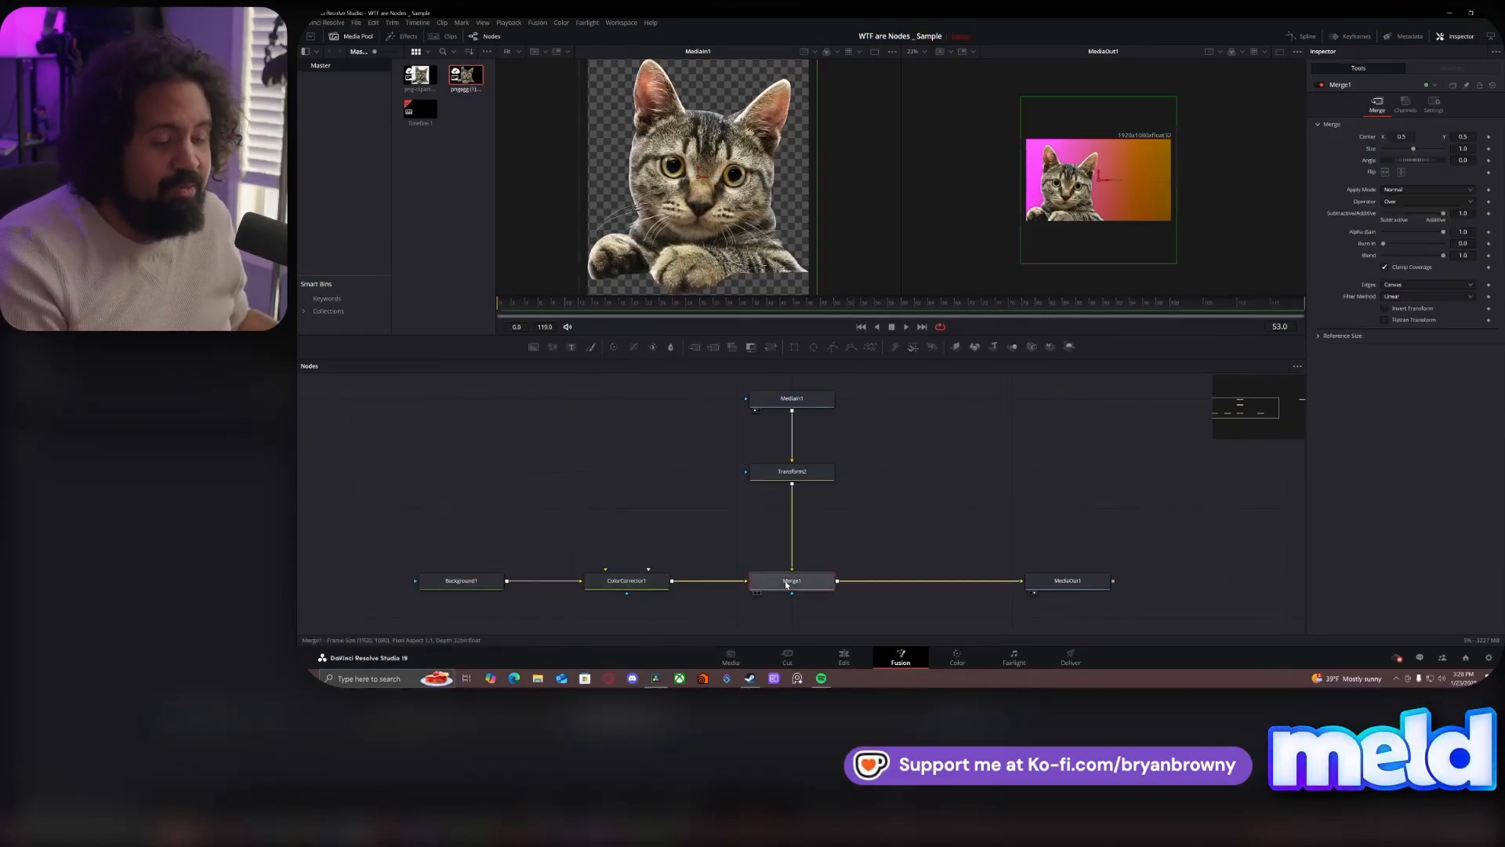
{"action": "left_click_drag", "start_coordinate": [884, 521], "coordinate": [793, 409]}
{"action": "left_click", "coordinate": [792, 580]}
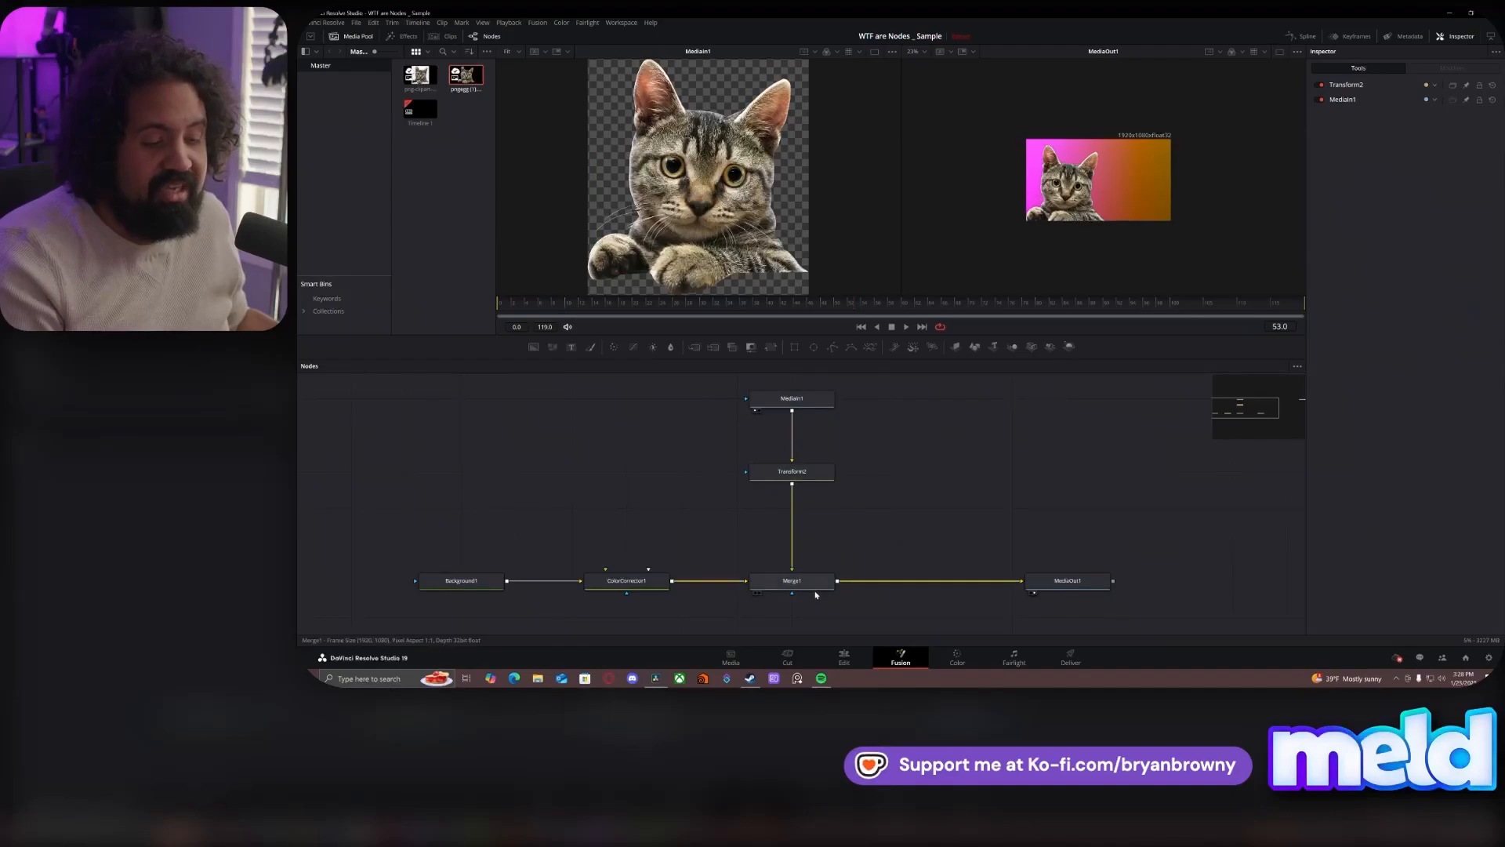
{"action": "left_click_drag", "start_coordinate": [886, 531], "coordinate": [722, 555]}
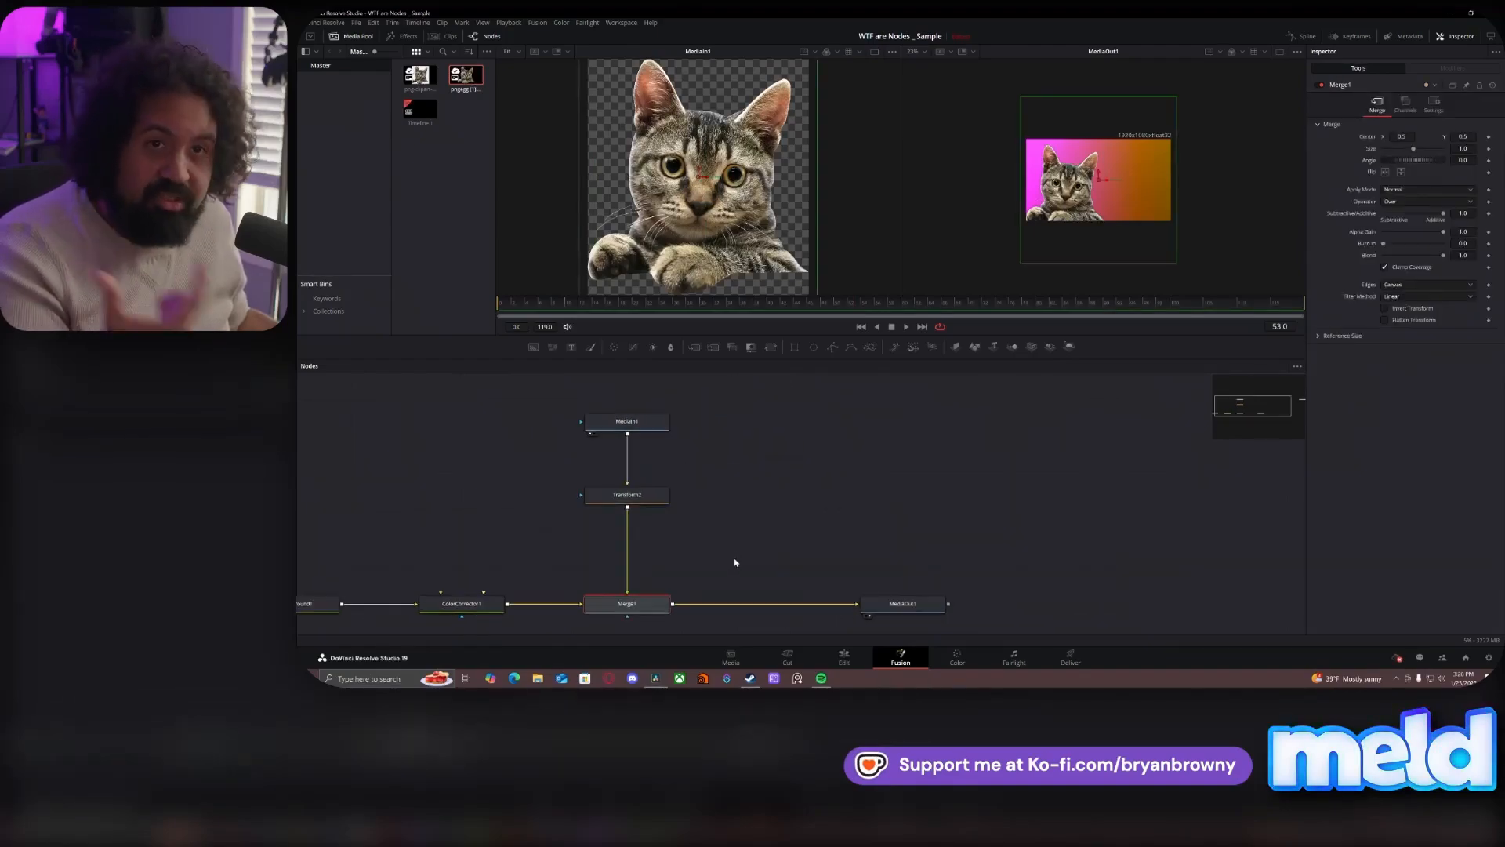
{"action": "left_click", "coordinate": [926, 609]}
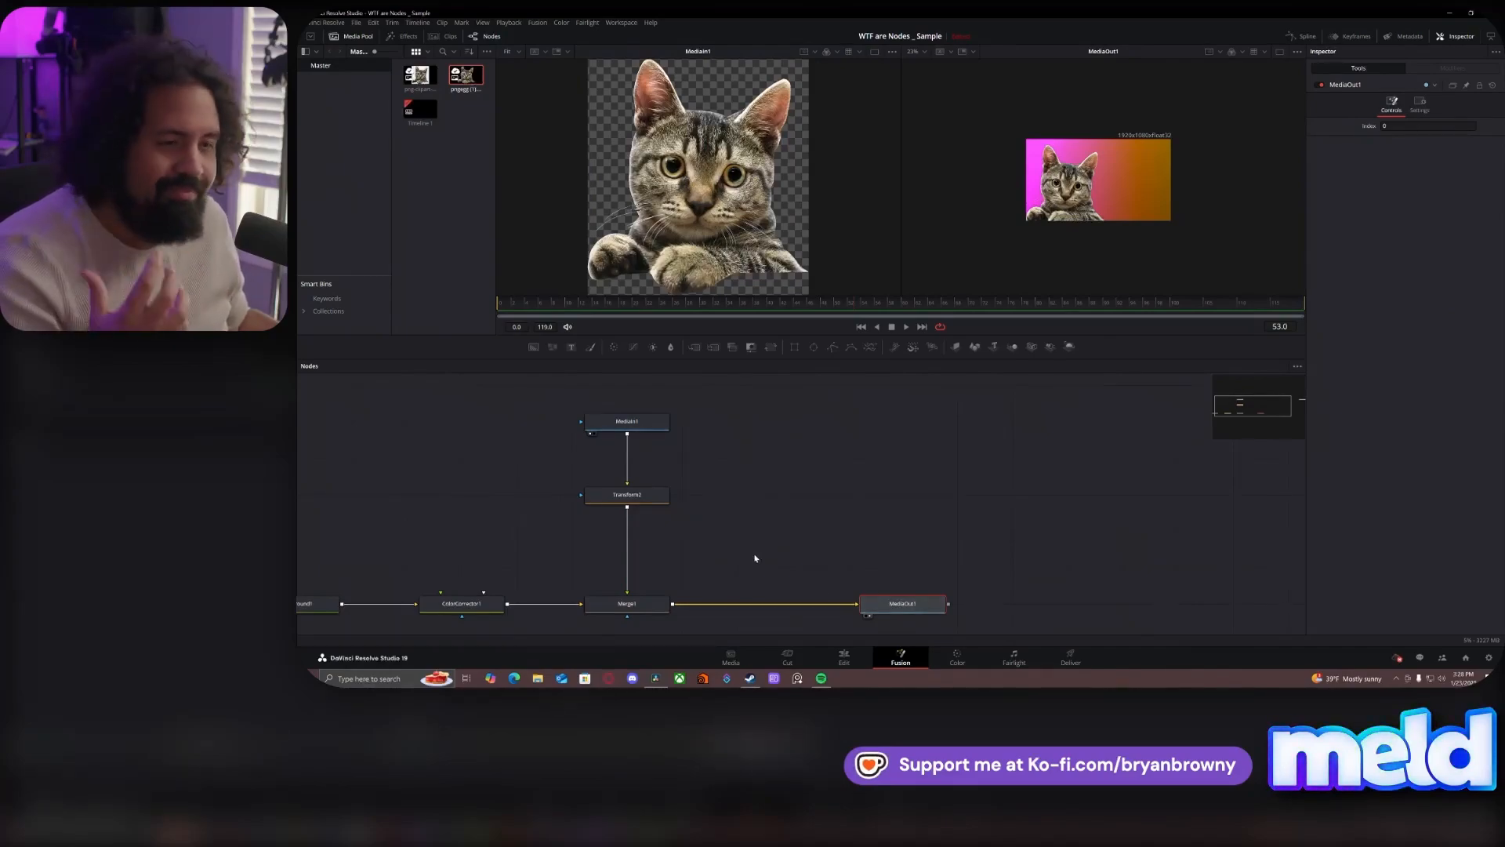
{"action": "left_click_drag", "start_coordinate": [752, 557], "coordinate": [880, 548]}
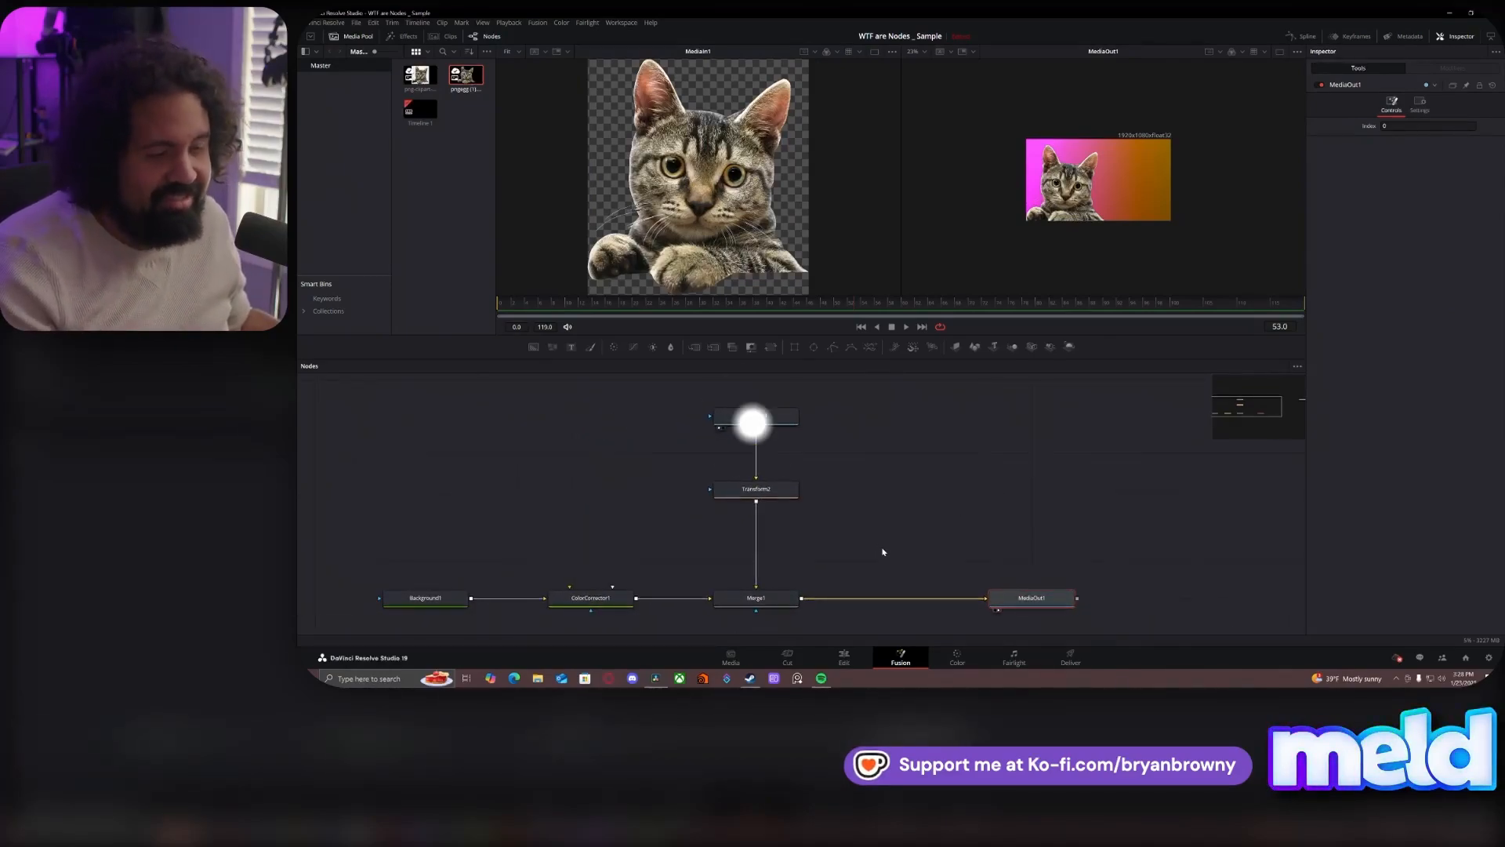
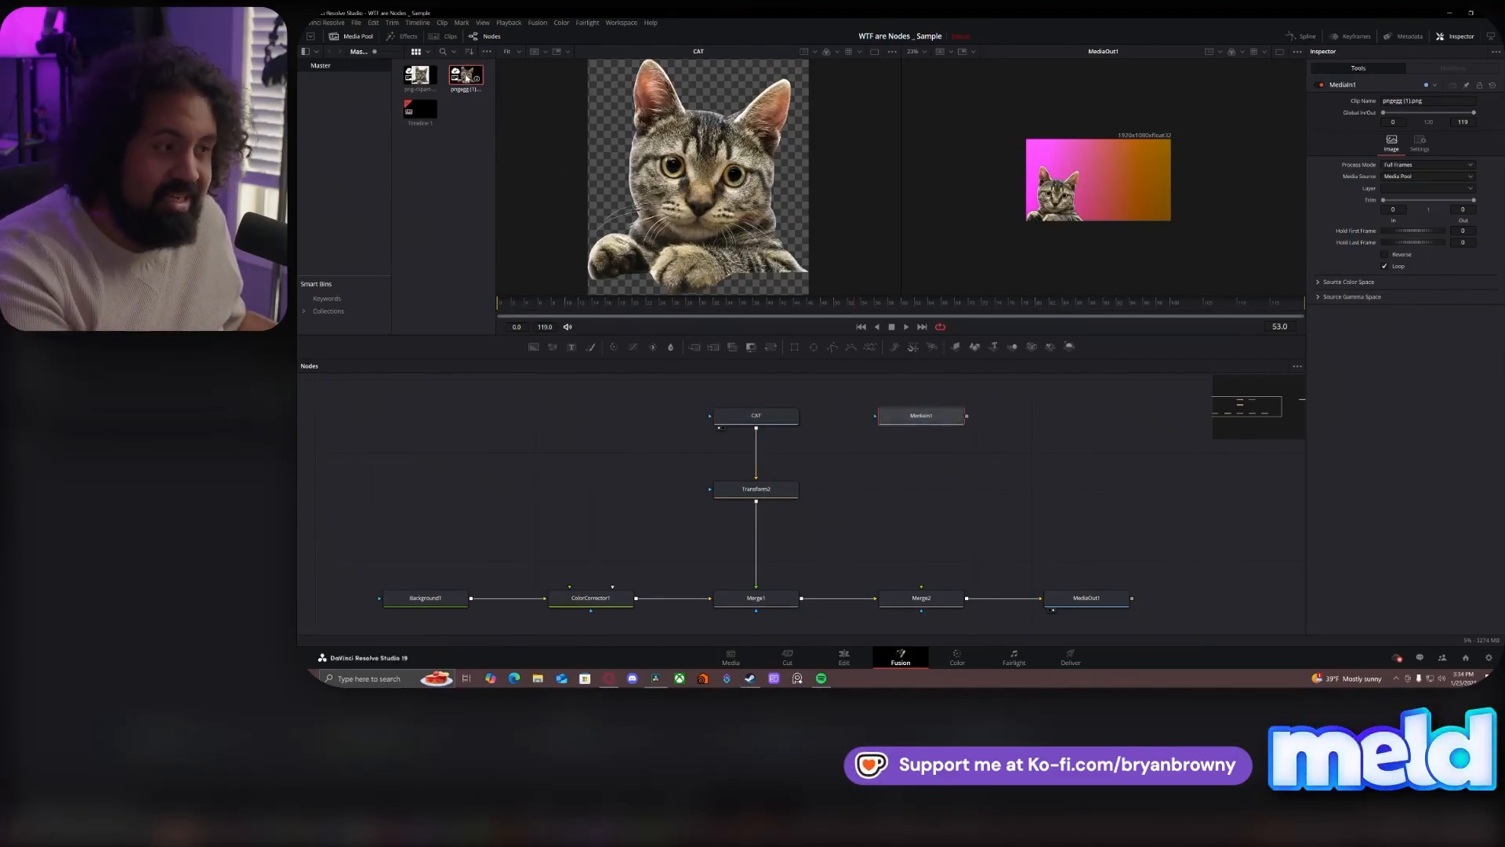
- Connect MediaIn1 to Merge2, add a Transform node between them, and set size to 0.345 and center X to 0.732
{"action": "left_click_drag", "start_coordinate": [967, 416], "coordinate": [921, 589]}
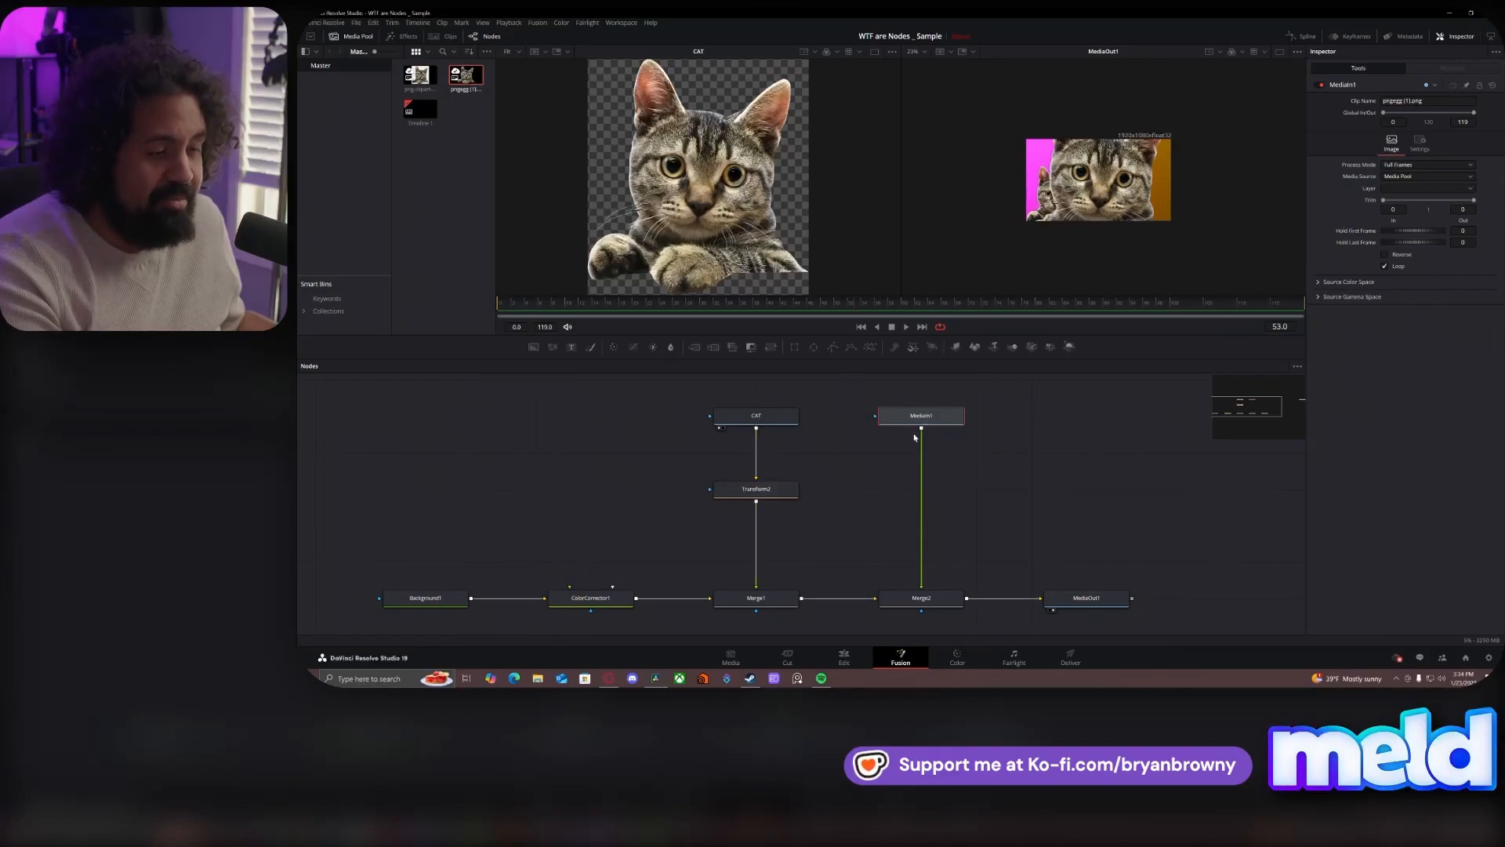
{"action": "key", "text": "shift+space"}
{"action": "type", "text": "xf"}
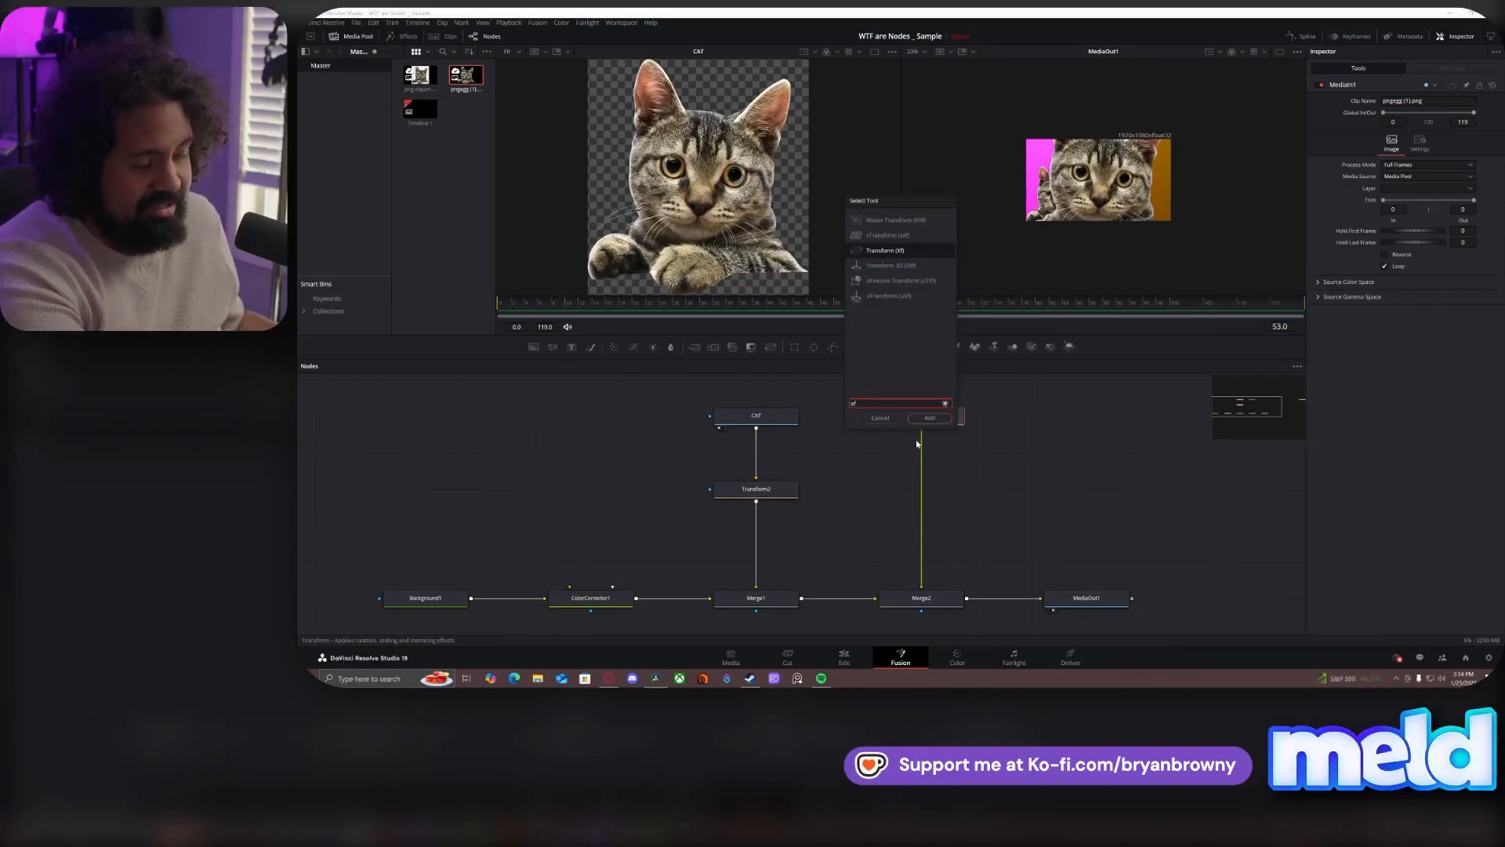
{"action": "key", "text": "Return"}
{"action": "left_click_drag", "start_coordinate": [1410, 135], "coordinate": [1503, 146]}
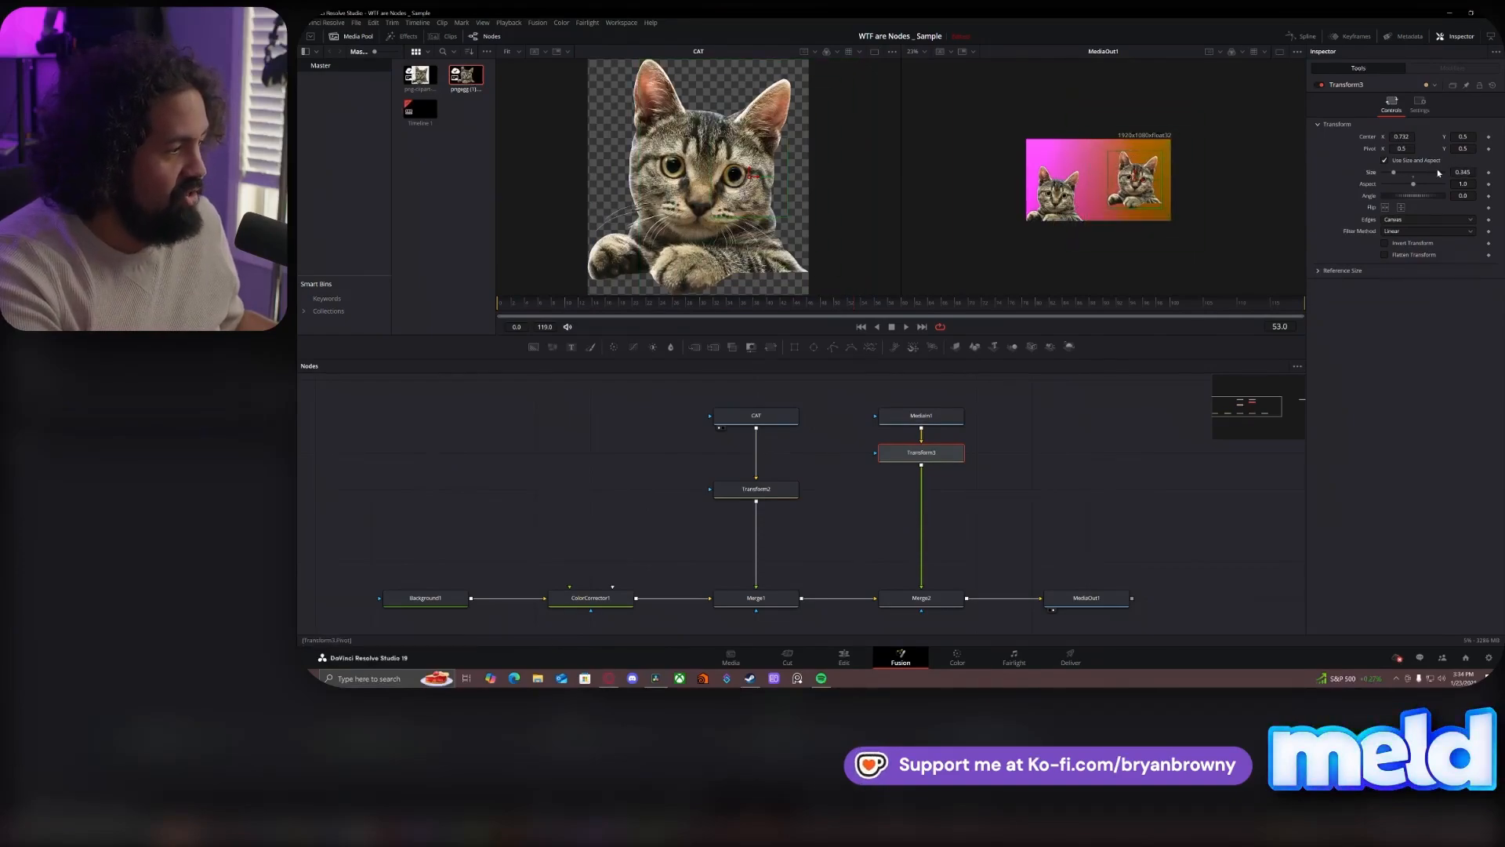
- Flip the second cat horizontally and move its center to about X 0.77, Y 0.39, level with the first cat
{"action": "left_click", "coordinate": [1389, 210]}
{"action": "left_click_drag", "start_coordinate": [1459, 136], "coordinate": [1415, 134]}
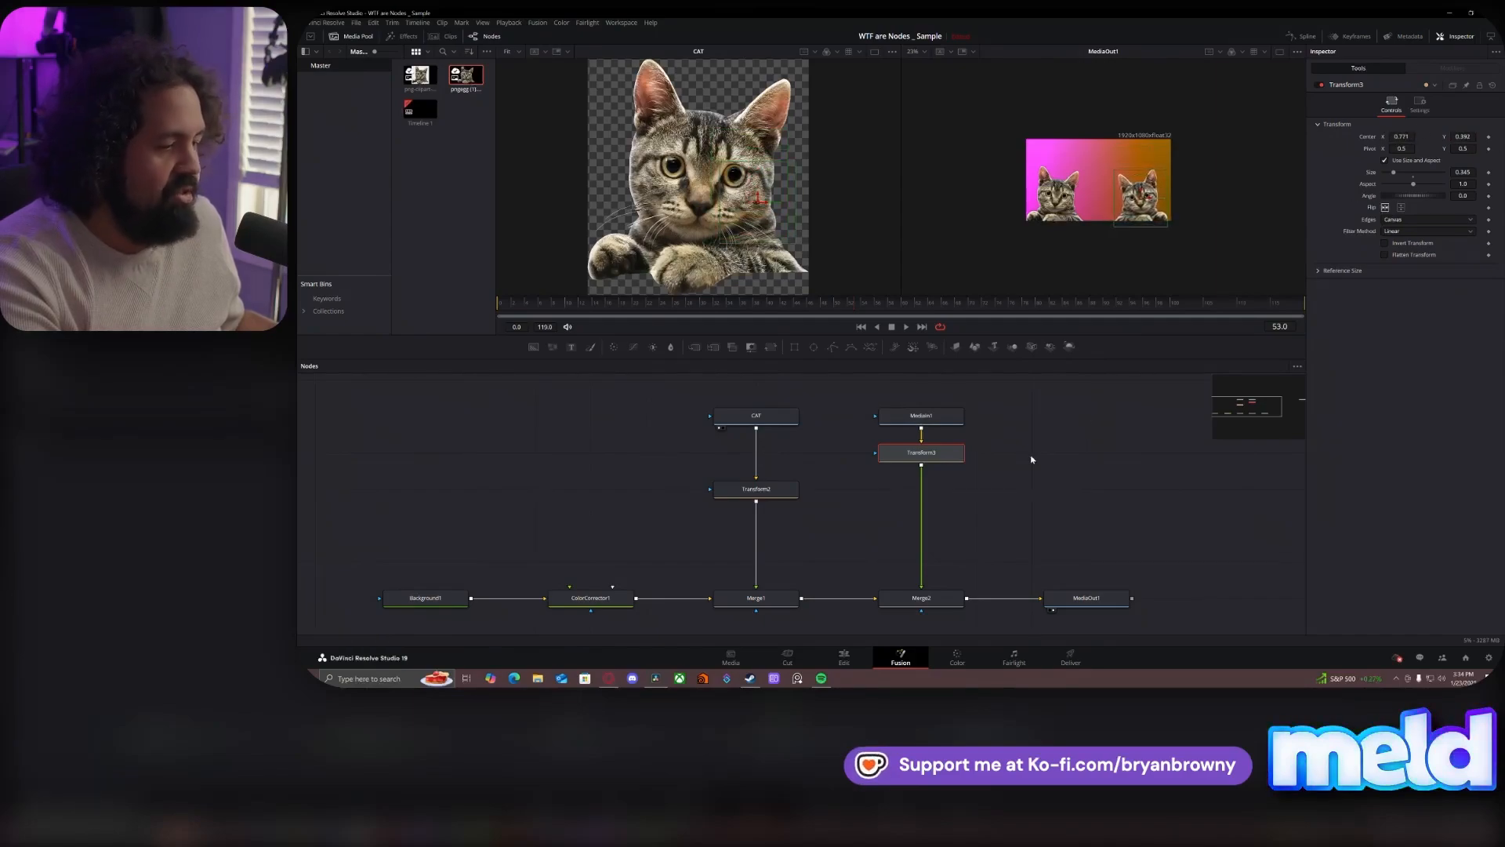
{"action": "left_click", "coordinate": [1059, 455]}
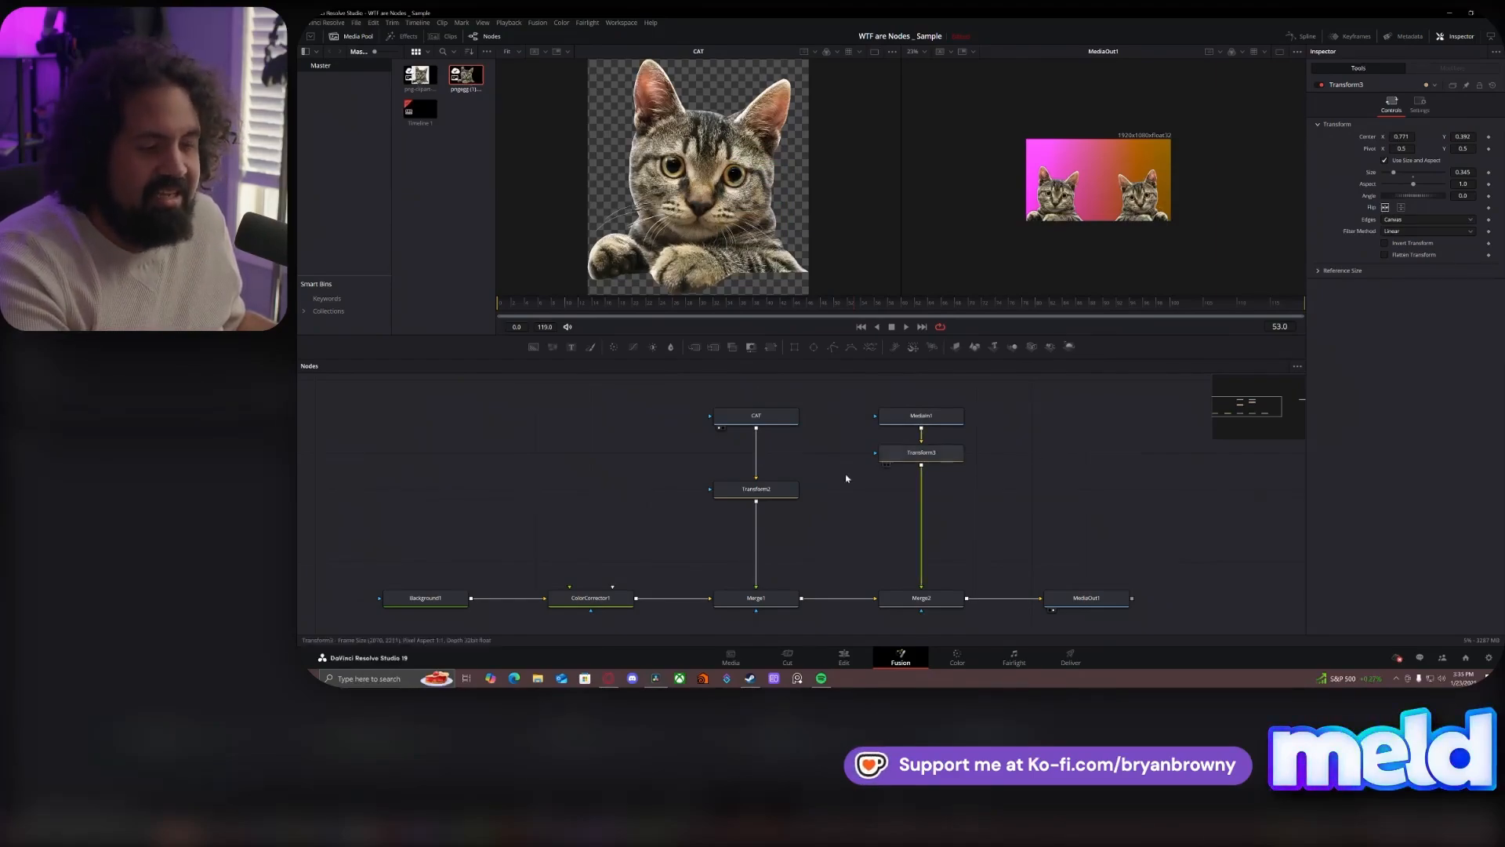
- Align Transform2 with Transform3 beneath the CAT node, and shrink both cats to a size of about 0.16
{"action": "left_click_drag", "start_coordinate": [774, 492], "coordinate": [775, 456]}
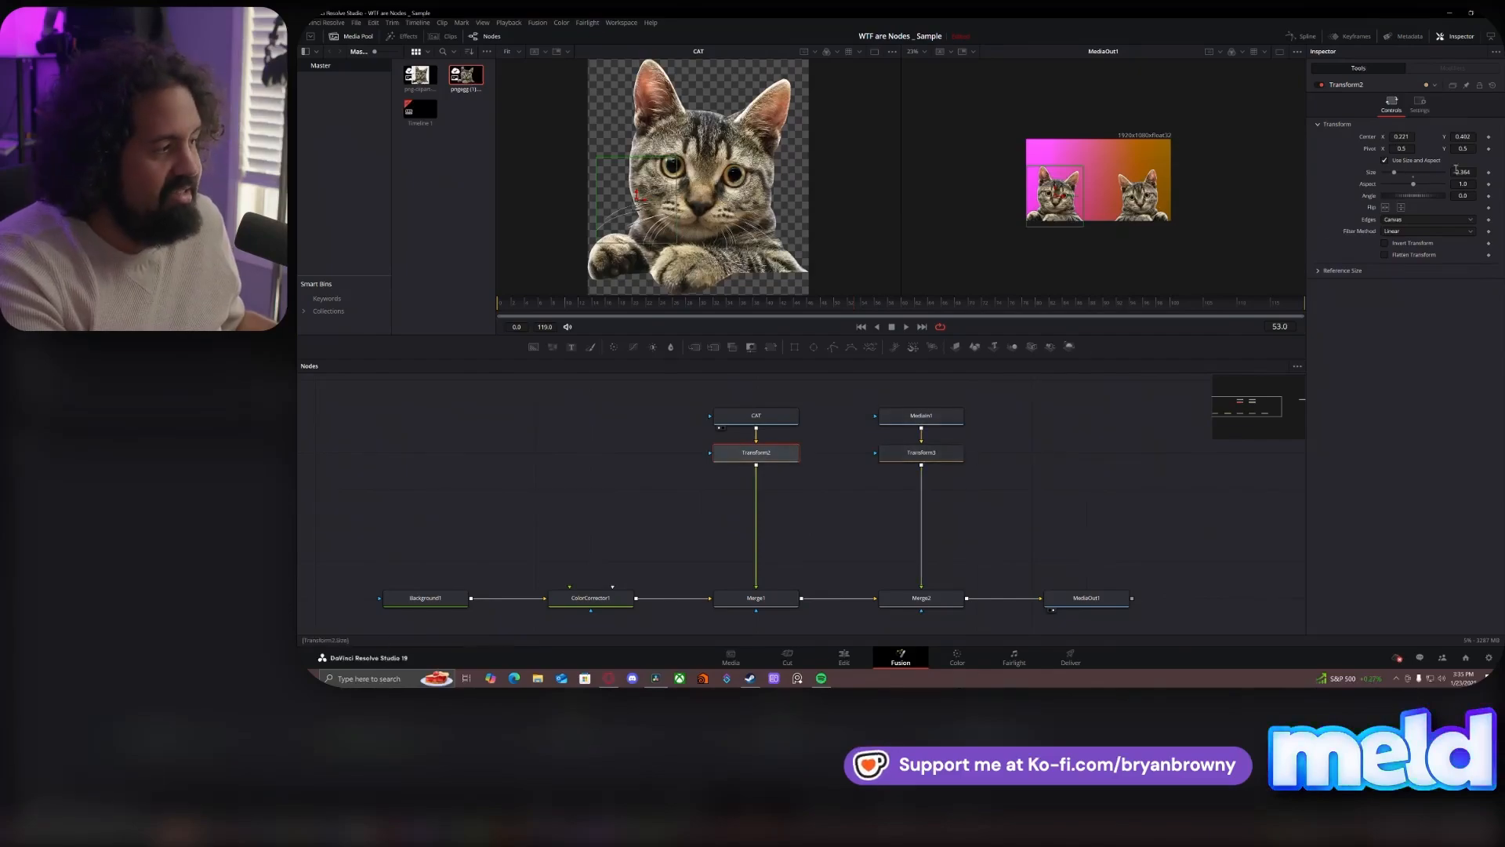
{"action": "left_click_drag", "start_coordinate": [1394, 172], "coordinate": [1388, 172]}
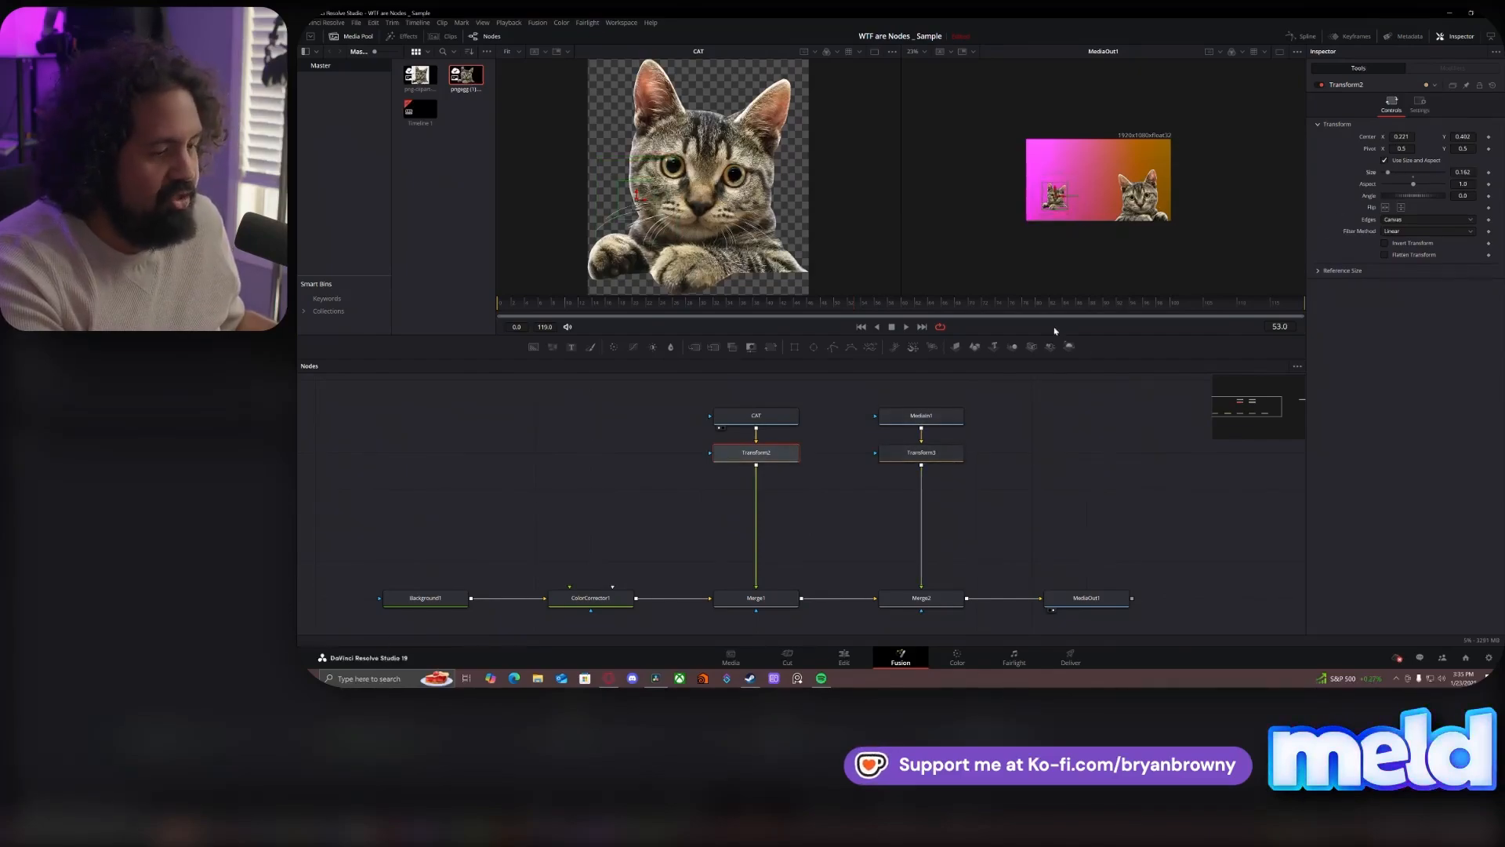
{"action": "left_click", "coordinate": [934, 450]}
{"action": "left_click_drag", "start_coordinate": [1468, 170], "coordinate": [1400, 170]}
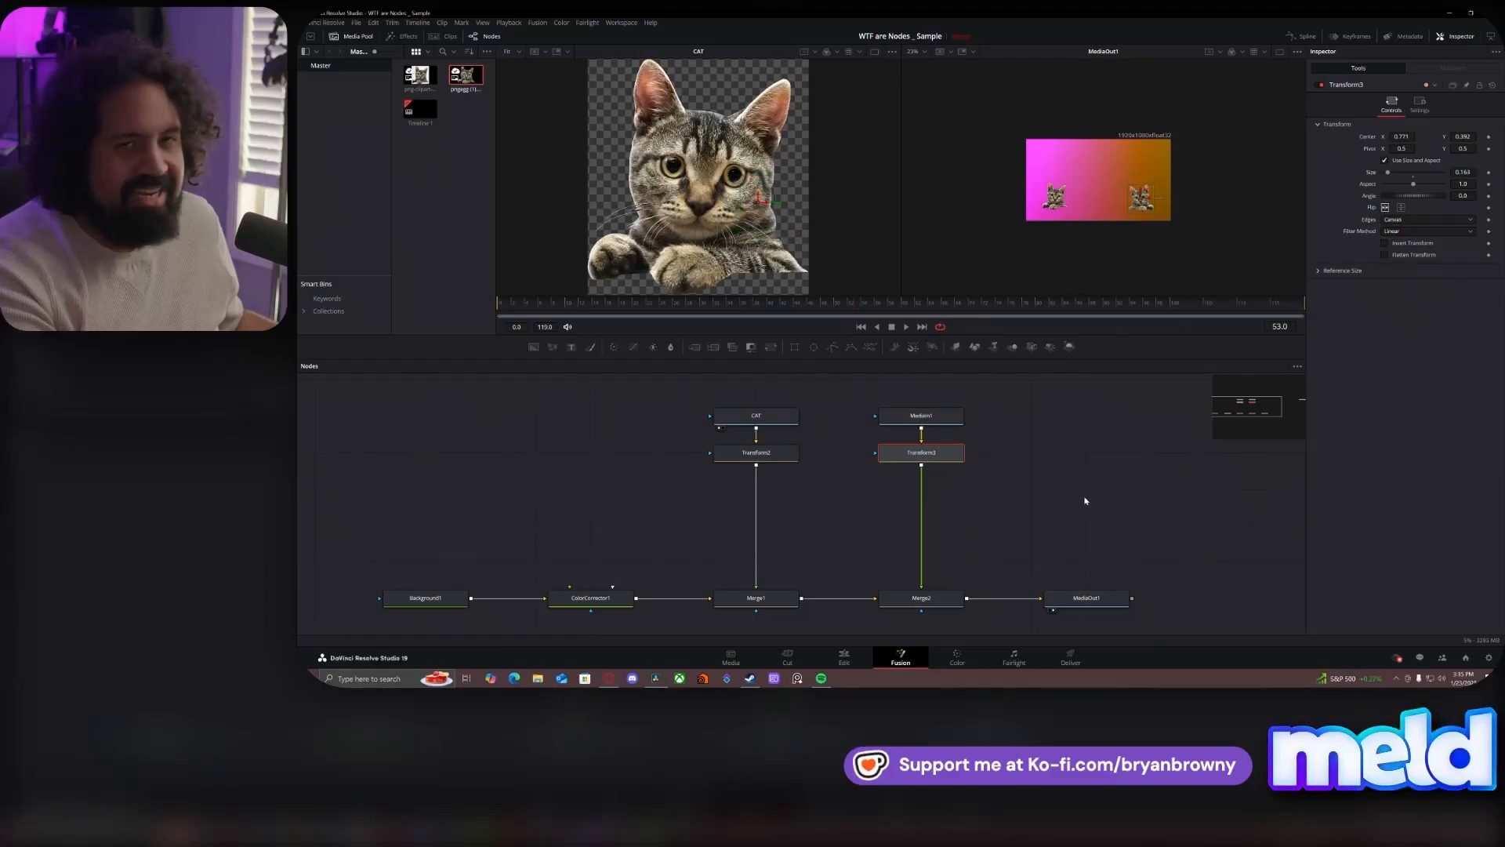
- Undo the size reductions of both cats along with the moves made before them
{"action": "key", "text": "ctrl+z"}
{"action": "key", "text": "ctrl+z"}
{"action": "key", "text": "ctrl+z"}
{"action": "key", "text": "ctrl+z"}
{"action": "key", "text": "ctrl+z"}
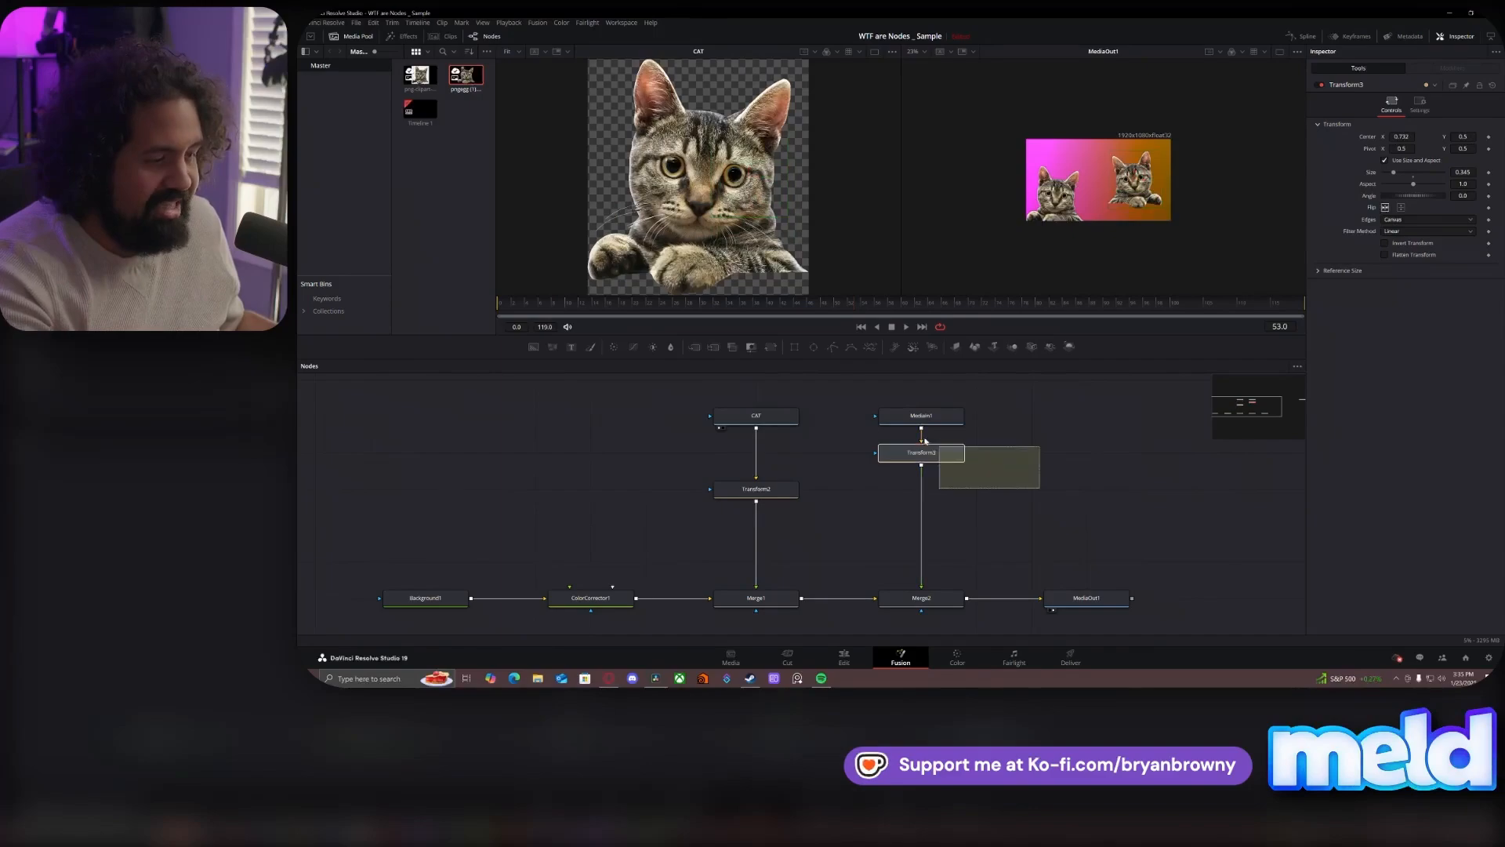
- Delete Transform3, Merge2 and MediaIn1, and move Transform2 directly beneath the CAT node
{"action": "left_click", "coordinate": [948, 455]}
{"action": "key", "text": "Delete"}
{"action": "left_click", "coordinate": [922, 598]}
{"action": "key", "text": "Delete"}
{"action": "left_click", "coordinate": [922, 416]}
{"action": "key", "text": "Delete"}
{"action": "left_click_drag", "start_coordinate": [784, 490], "coordinate": [784, 453]}
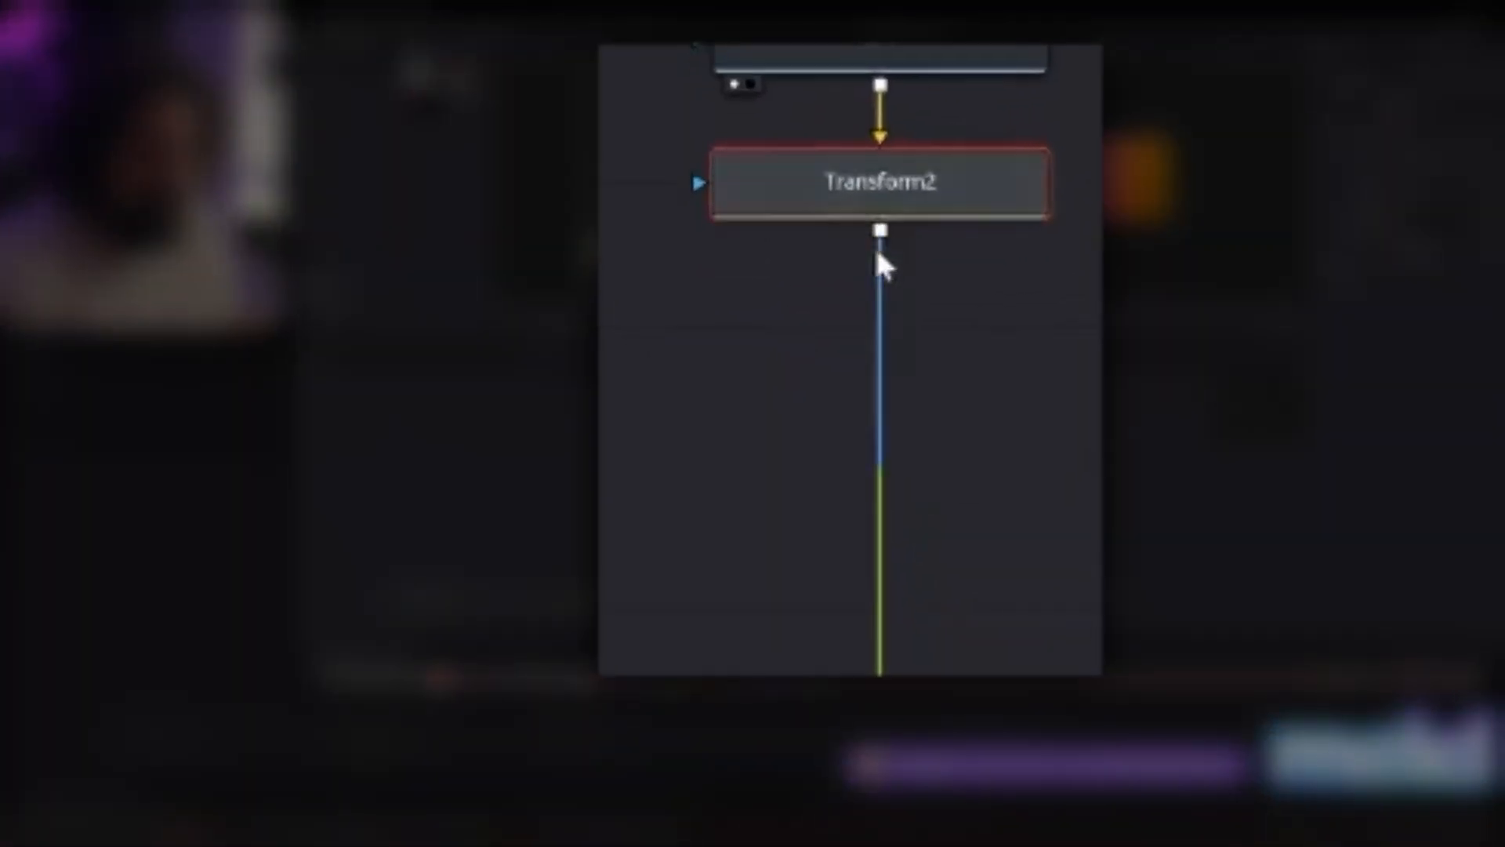
- Add Merge2 between Merge1 and MediaOut1, and connect a second output link from Transform2 to it
{"action": "left_click_drag", "start_coordinate": [759, 470], "coordinate": [767, 480]}
{"action": "left_click_drag", "start_coordinate": [924, 282], "coordinate": [1100, 405]}
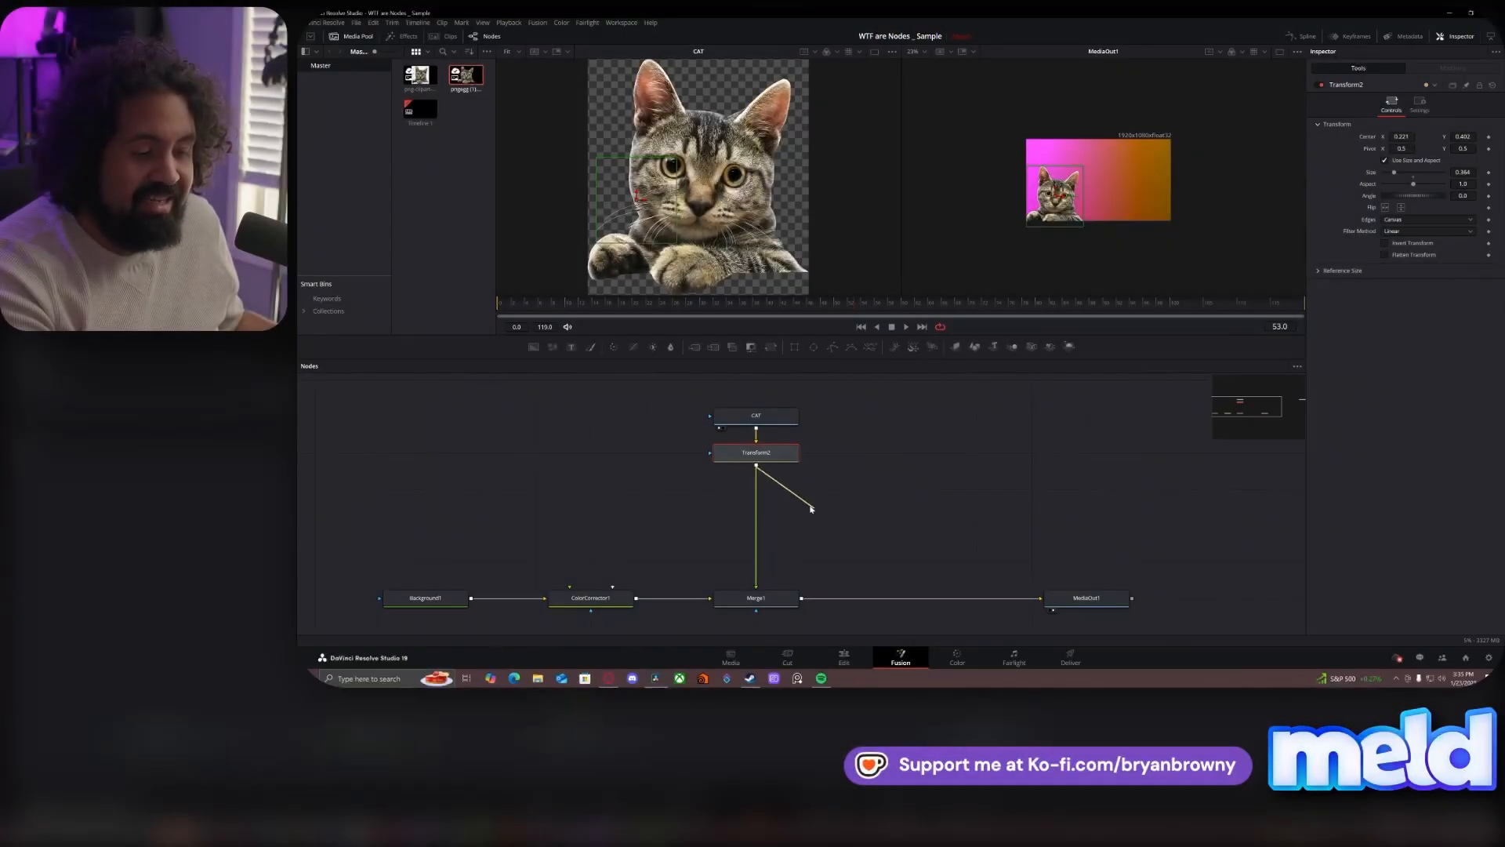
{"action": "mouse_move", "coordinate": [757, 471]}
{"action": "left_mouse_down"}
{"action": "mouse_move", "coordinate": [873, 527]}
{"action": "mouse_move", "coordinate": [759, 471]}
{"action": "left_mouse_up"}
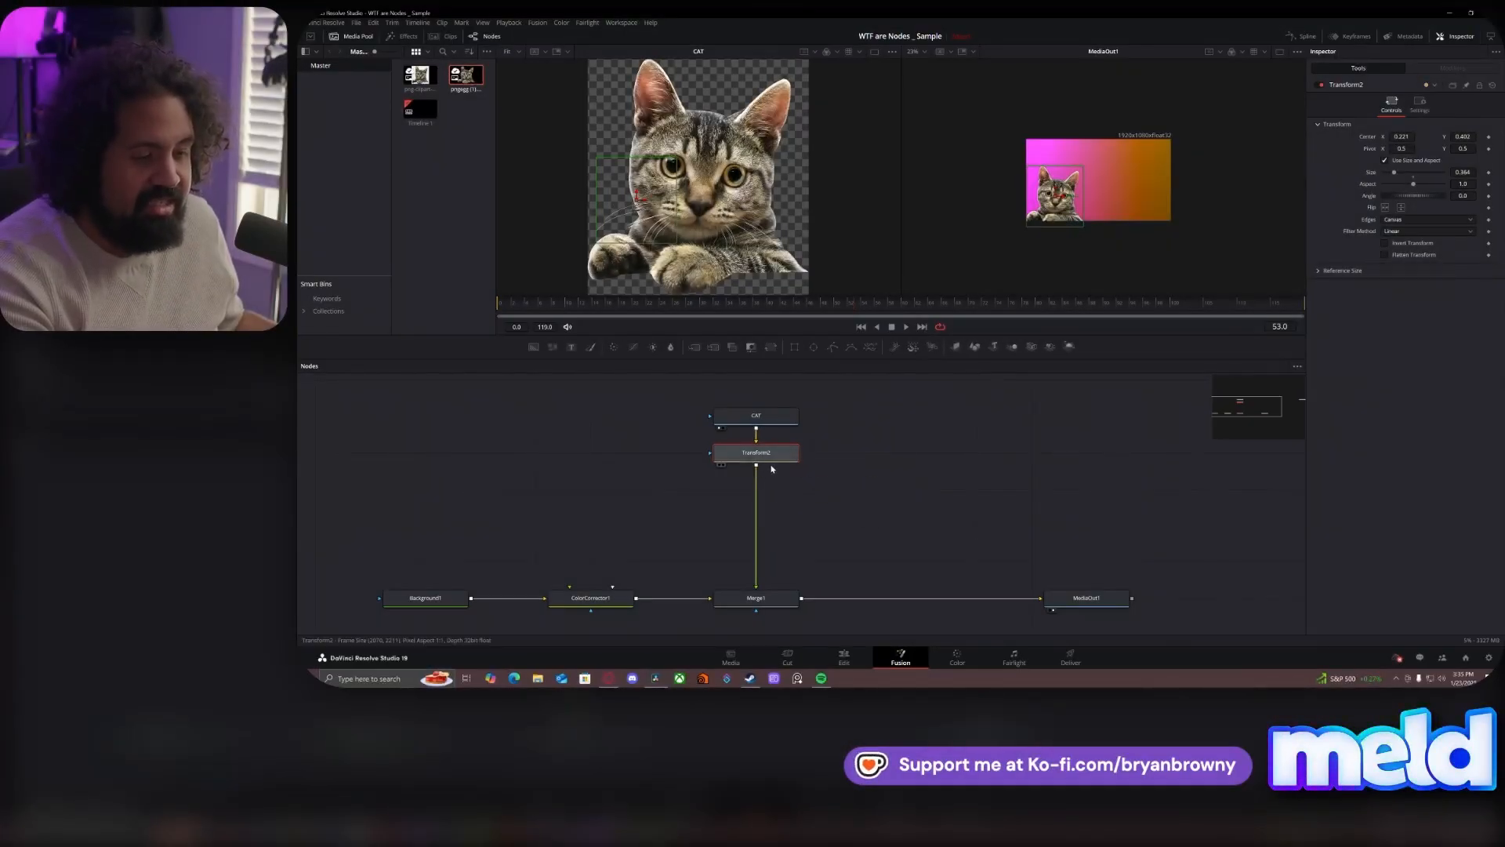
{"action": "left_click_drag", "start_coordinate": [803, 598], "coordinate": [805, 599]}
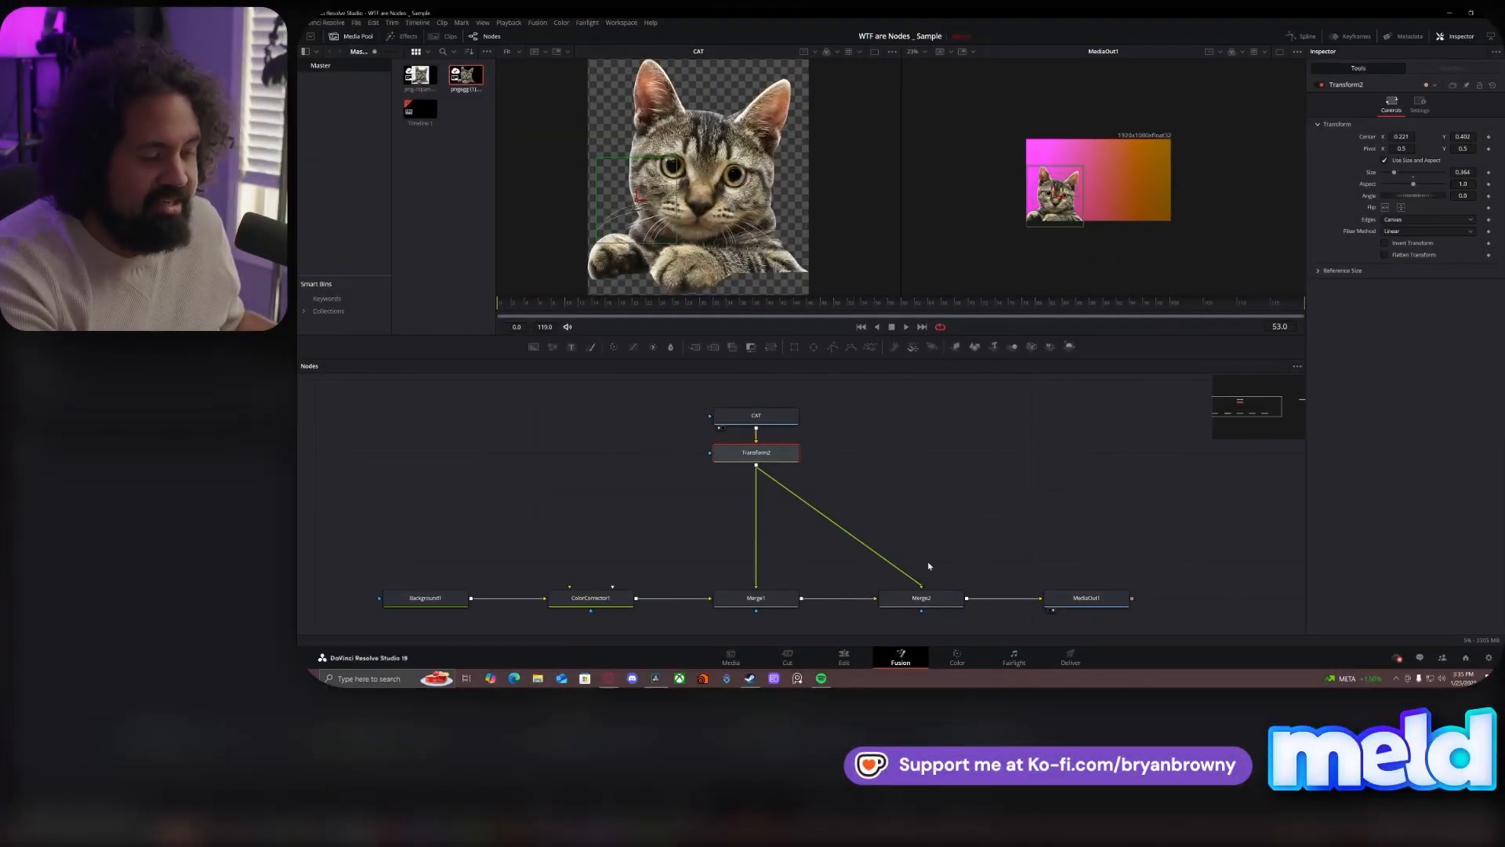
- Insert a Transform node between Transform2 and Merge2, set its center X to 1.028, and place it above Merge2
{"action": "key", "text": "shift+space"}
{"action": "type", "text": "trans"}
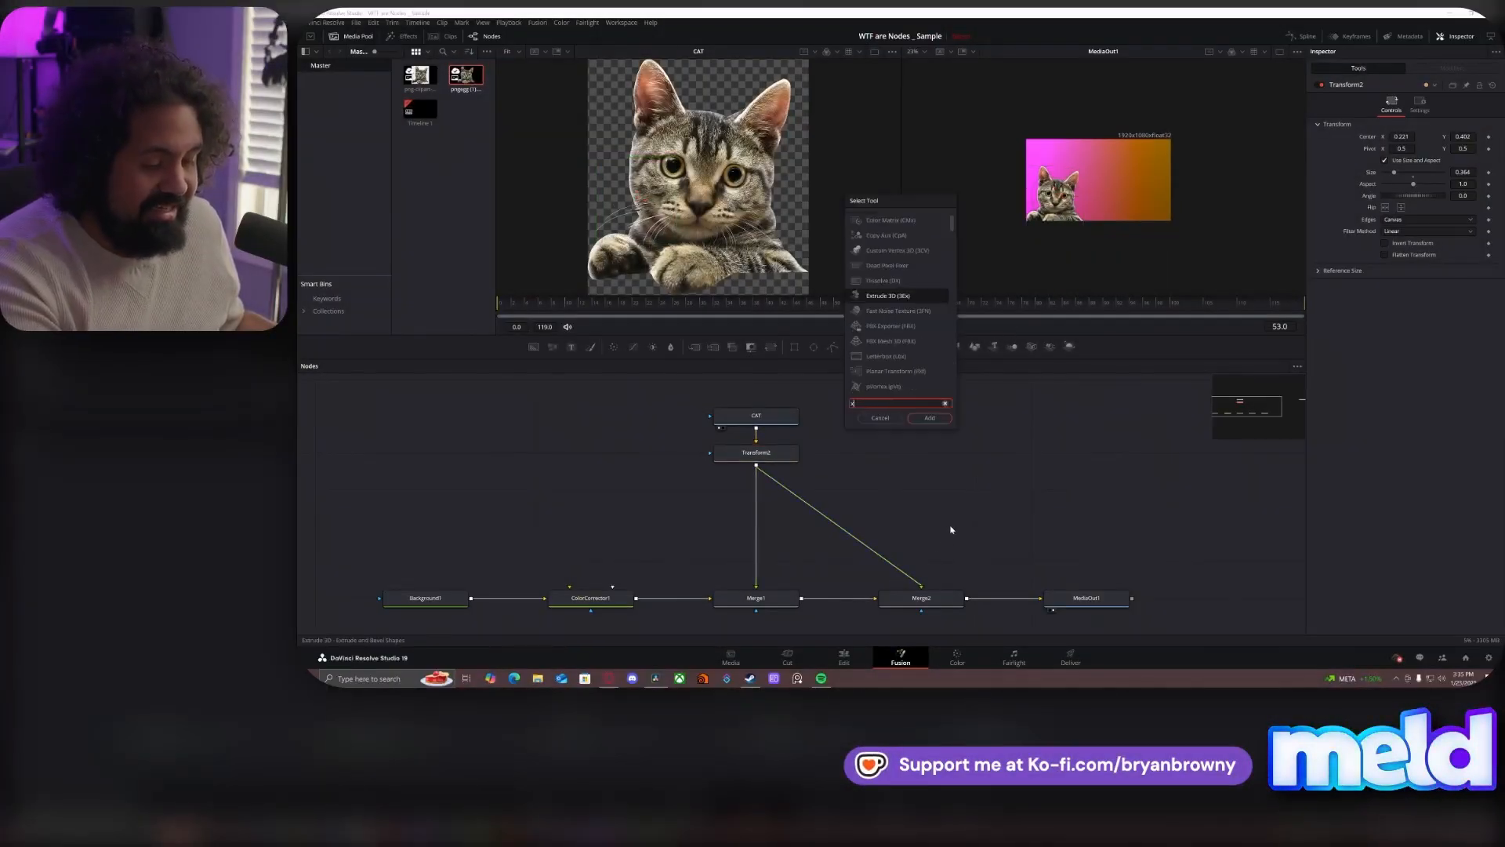
{"action": "key", "text": "Return"}
{"action": "left_click_drag", "start_coordinate": [925, 527], "coordinate": [836, 529]}
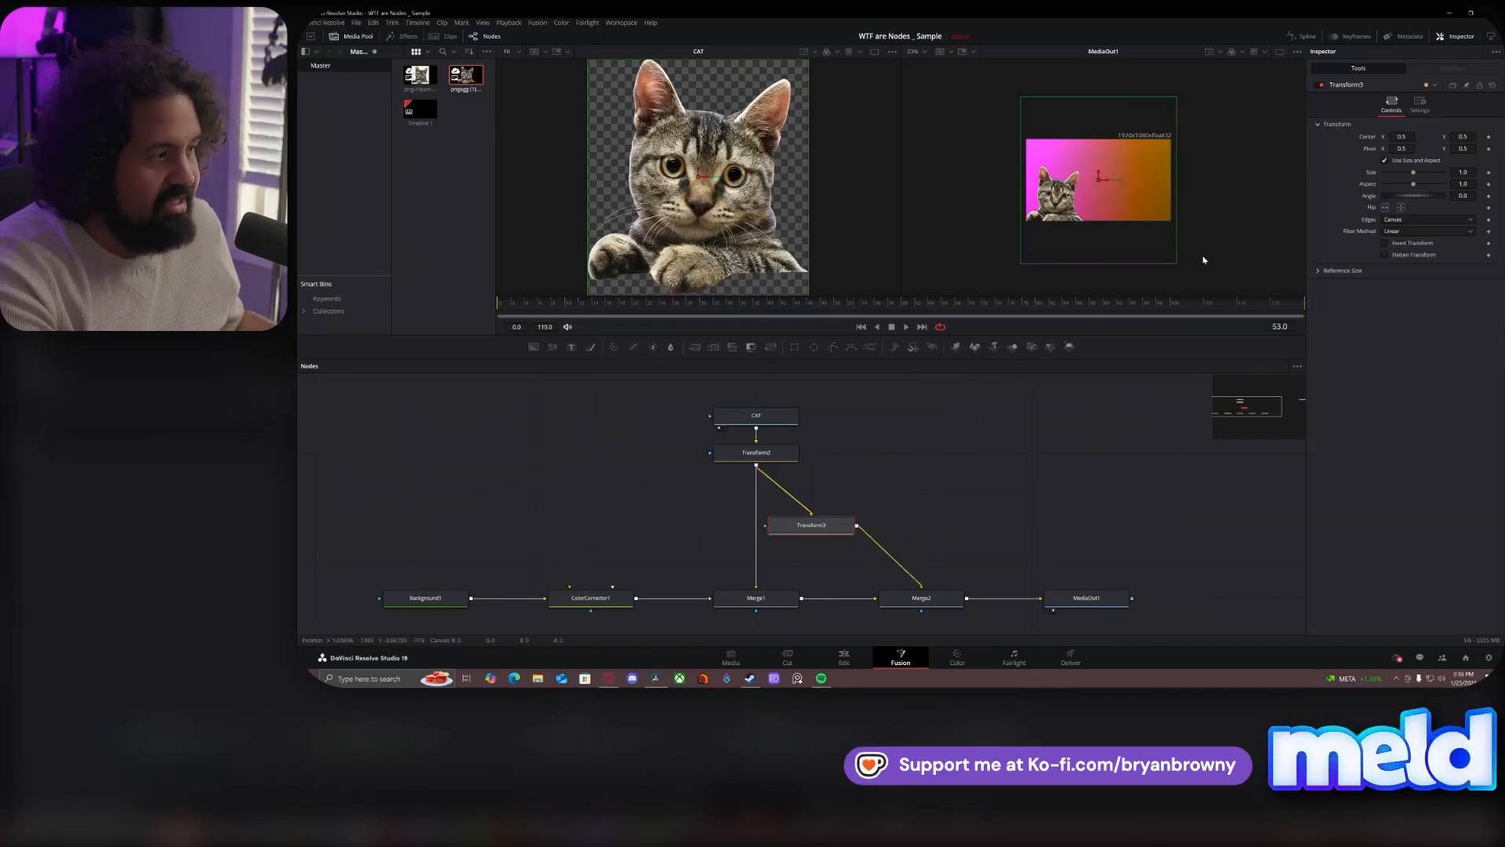
{"action": "left_click_drag", "start_coordinate": [1405, 137], "coordinate": [1489, 138]}
{"action": "left_click_drag", "start_coordinate": [812, 525], "coordinate": [921, 452]}
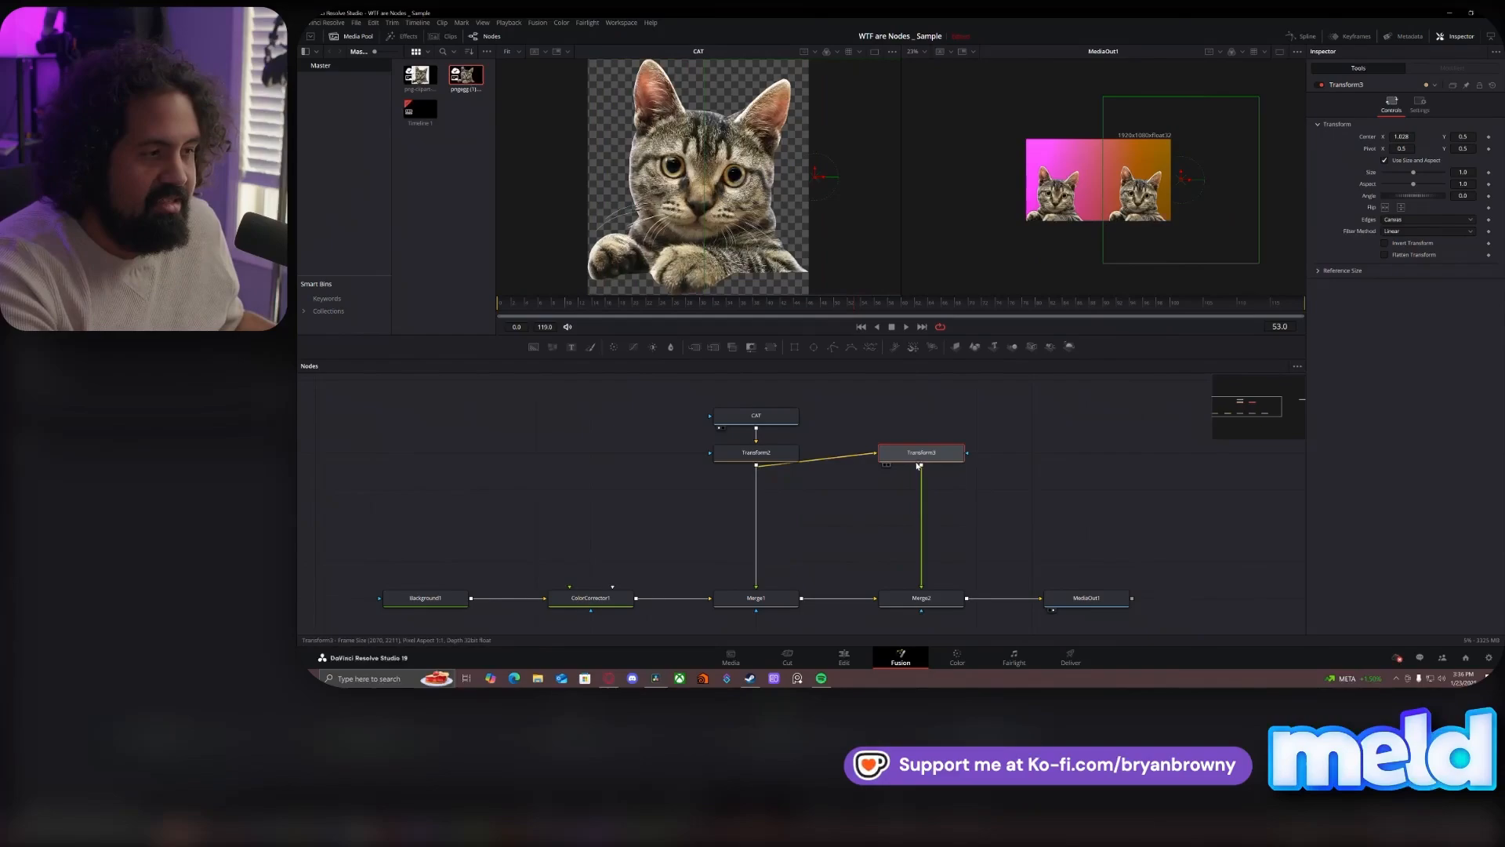
- Flip the second cat horizontally in Transform3 and move its center X to 0.484
{"action": "left_click", "coordinate": [1386, 208]}
{"action": "left_click", "coordinate": [1386, 209]}
{"action": "left_click", "coordinate": [1401, 209]}
{"action": "left_click", "coordinate": [1401, 209]}
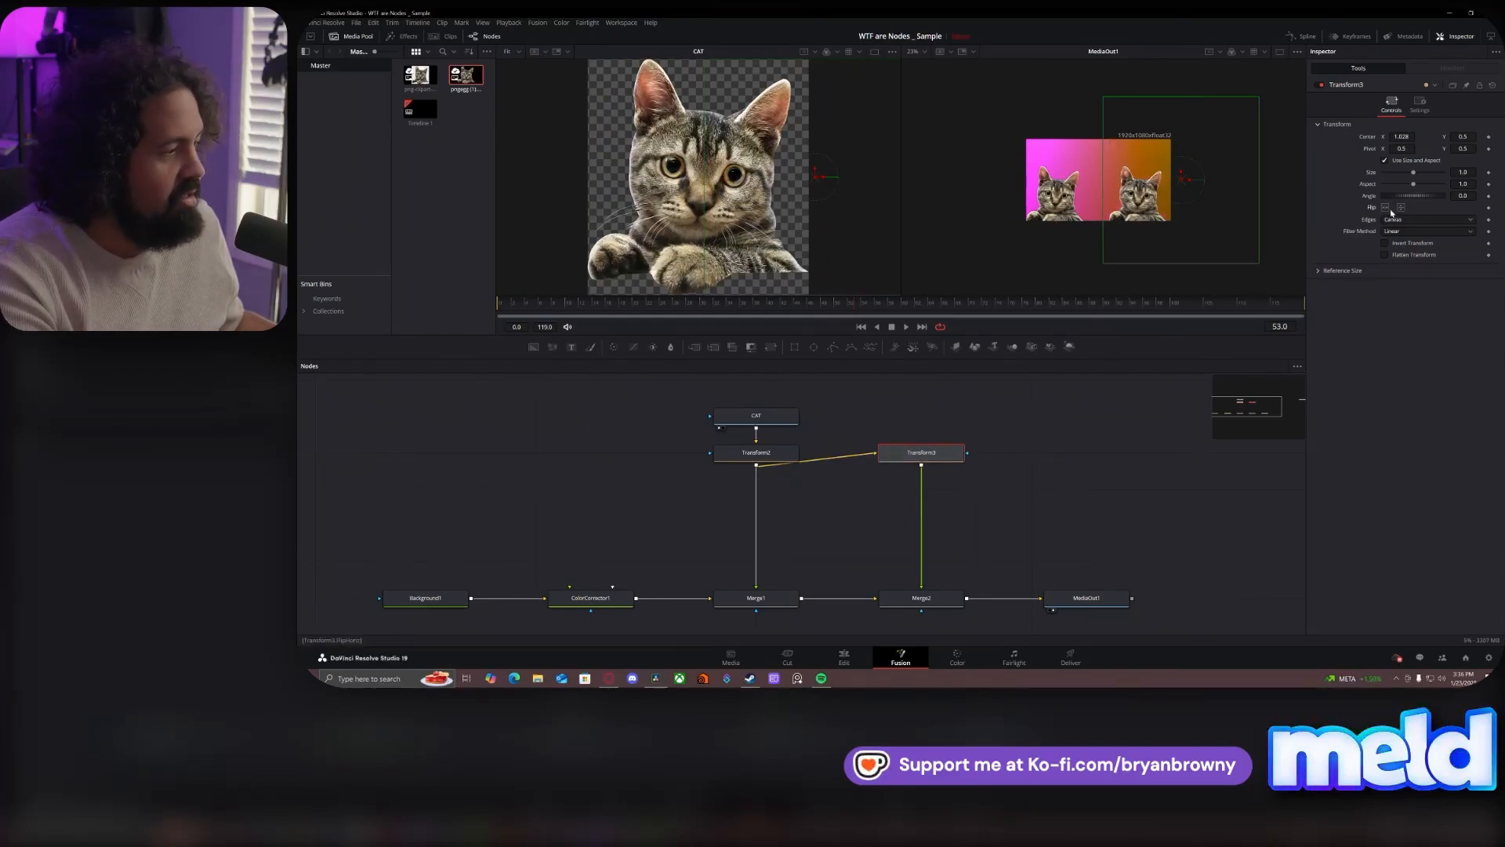
{"action": "left_click", "coordinate": [1386, 208]}
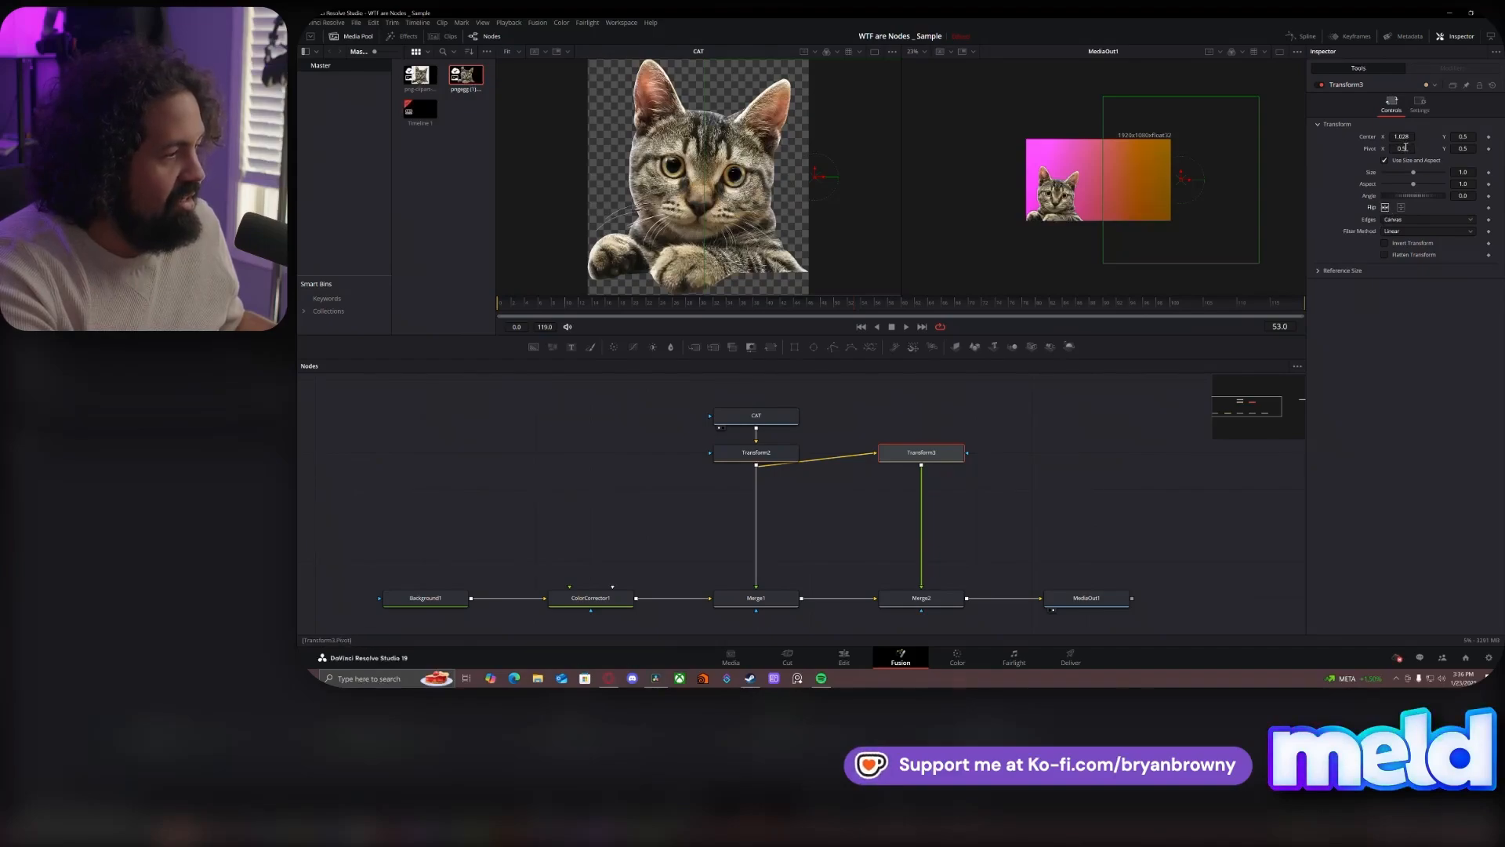
{"action": "left_click_drag", "start_coordinate": [1168, 177], "coordinate": [1097, 177]}
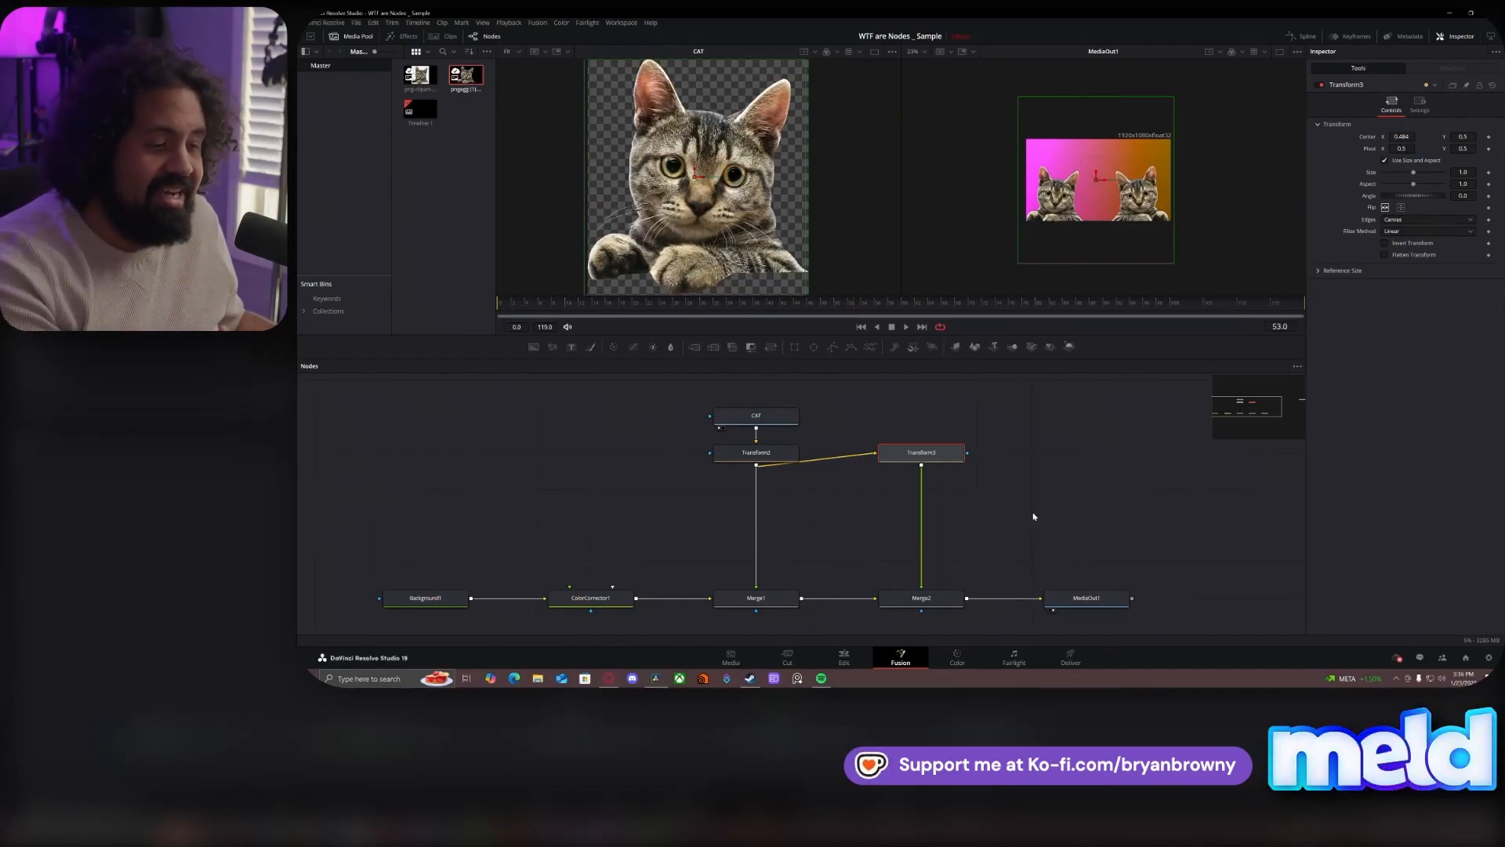
- Move Transform3 closer to Merge2, and place CAT and Transform2 midway above the Merge1 and Merge2 branches
{"action": "left_click_drag", "start_coordinate": [935, 455], "coordinate": [935, 527]}
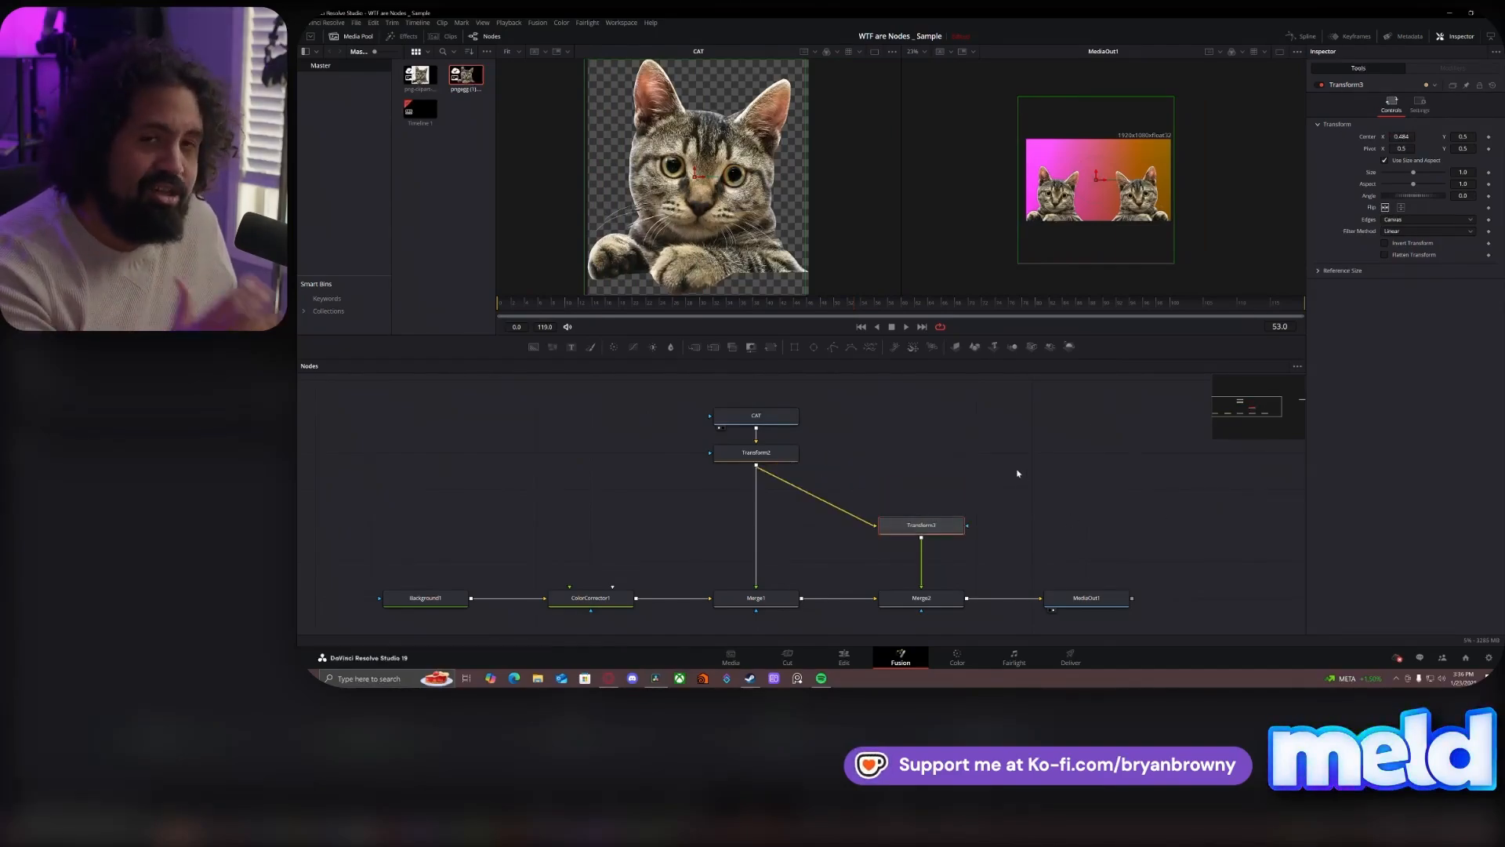
{"action": "left_click_drag", "start_coordinate": [711, 400], "coordinate": [760, 471]}
{"action": "left_click", "coordinate": [981, 435]}
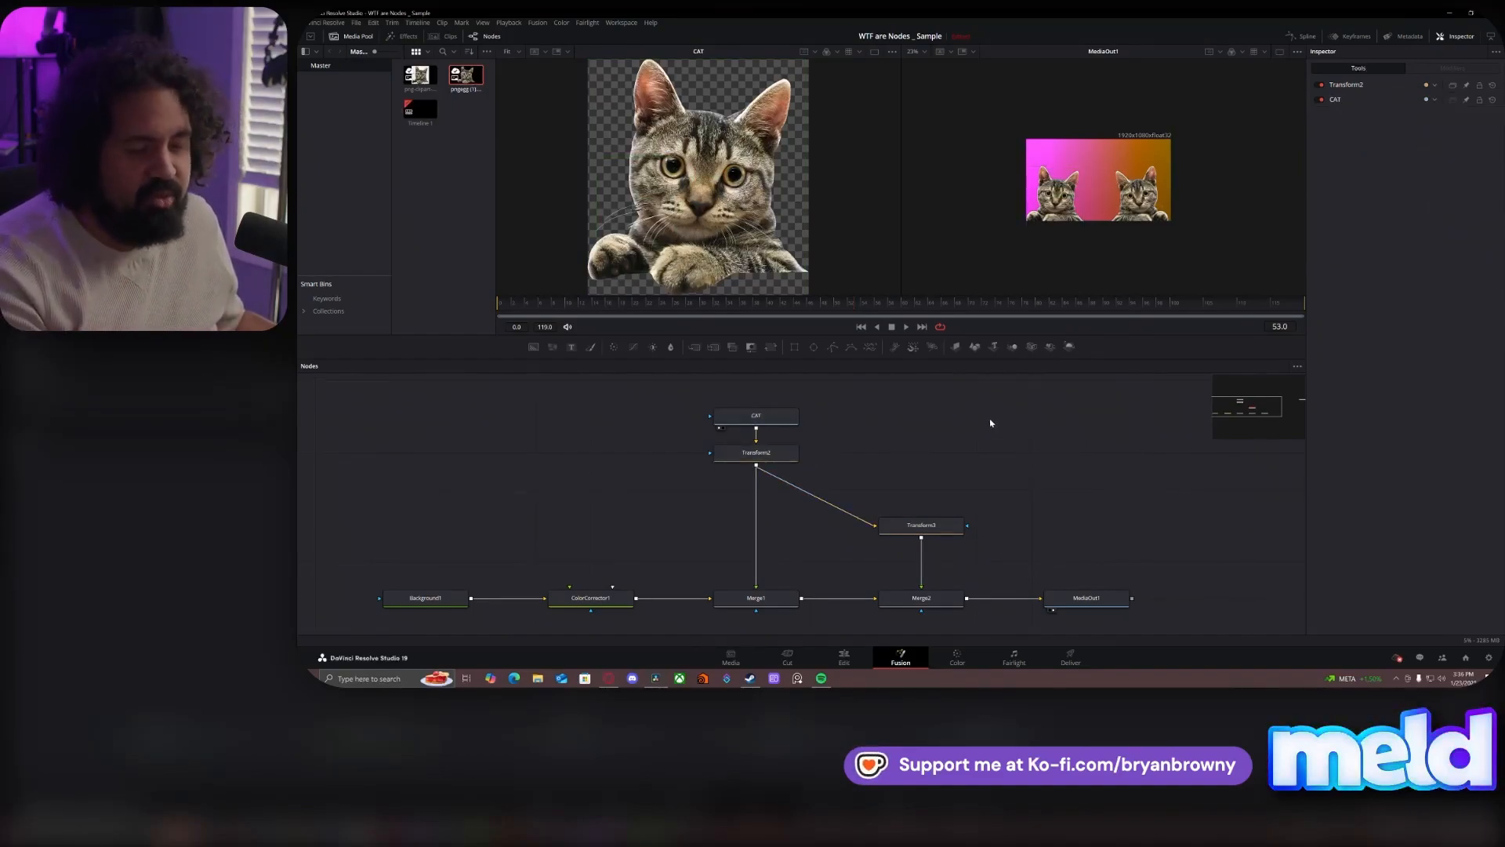
{"action": "left_click_drag", "start_coordinate": [780, 423], "coordinate": [919, 469]}
{"action": "left_click", "coordinate": [894, 457]}
{"action": "left_click_drag", "start_coordinate": [767, 406], "coordinate": [877, 416]}
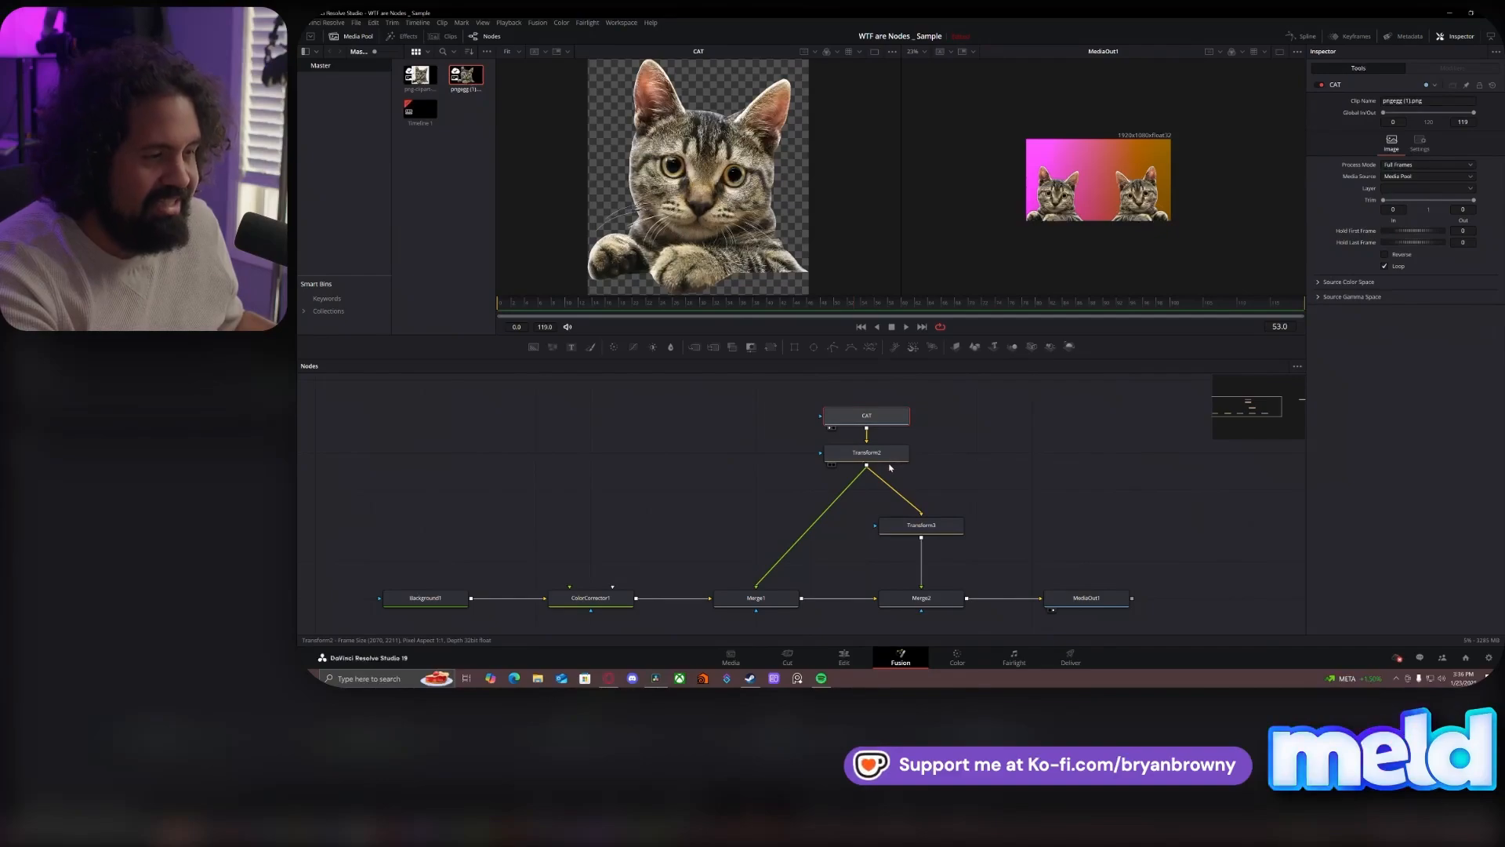
- Delete the CAT node and feed the clipart cat image into Transform2 in its place
{"action": "mouse_move", "coordinate": [886, 453]}
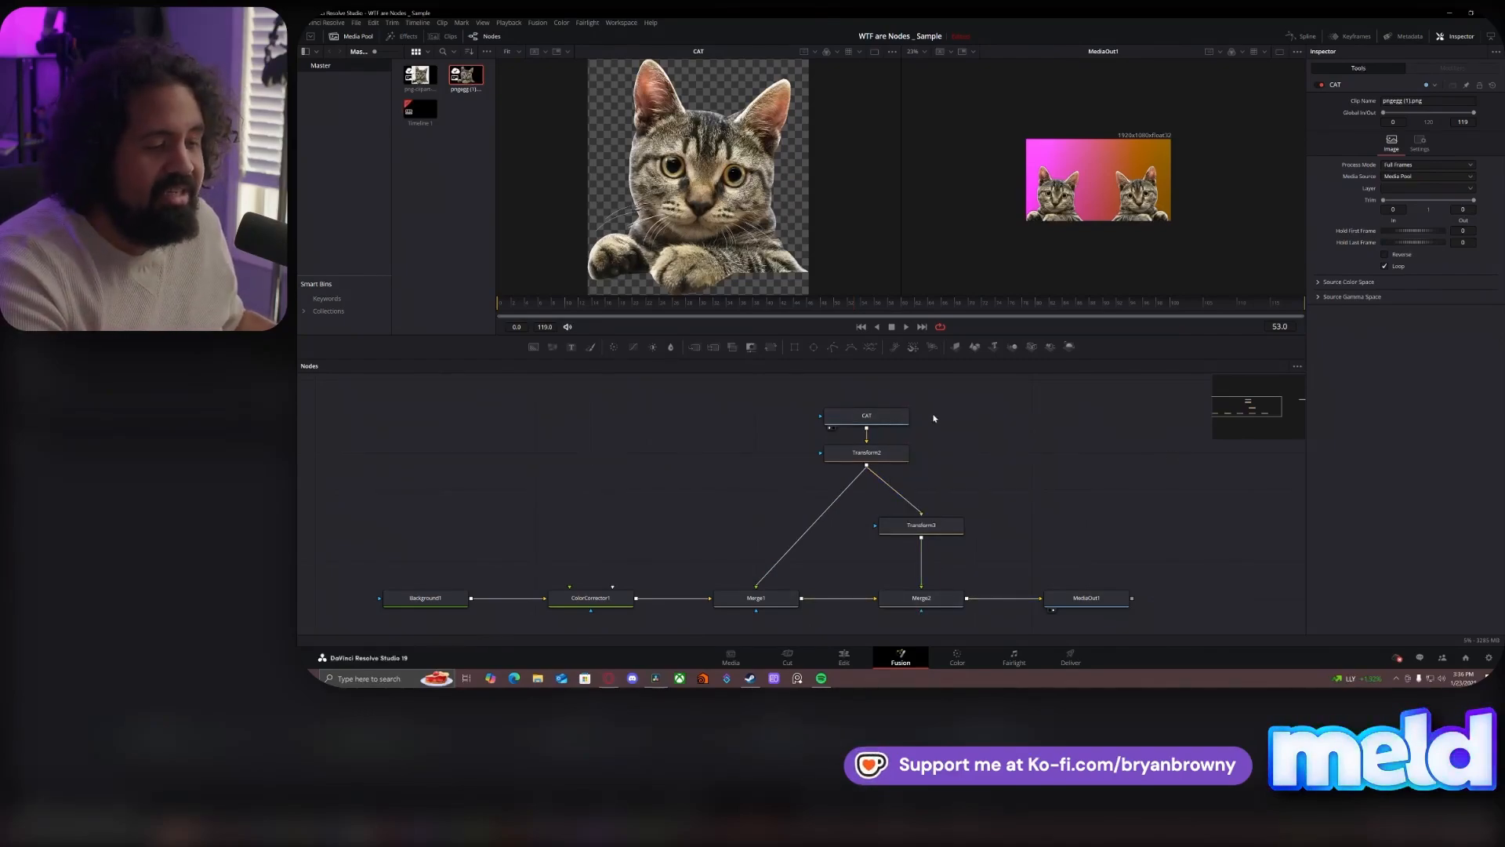
{"action": "left_click", "coordinate": [881, 421]}
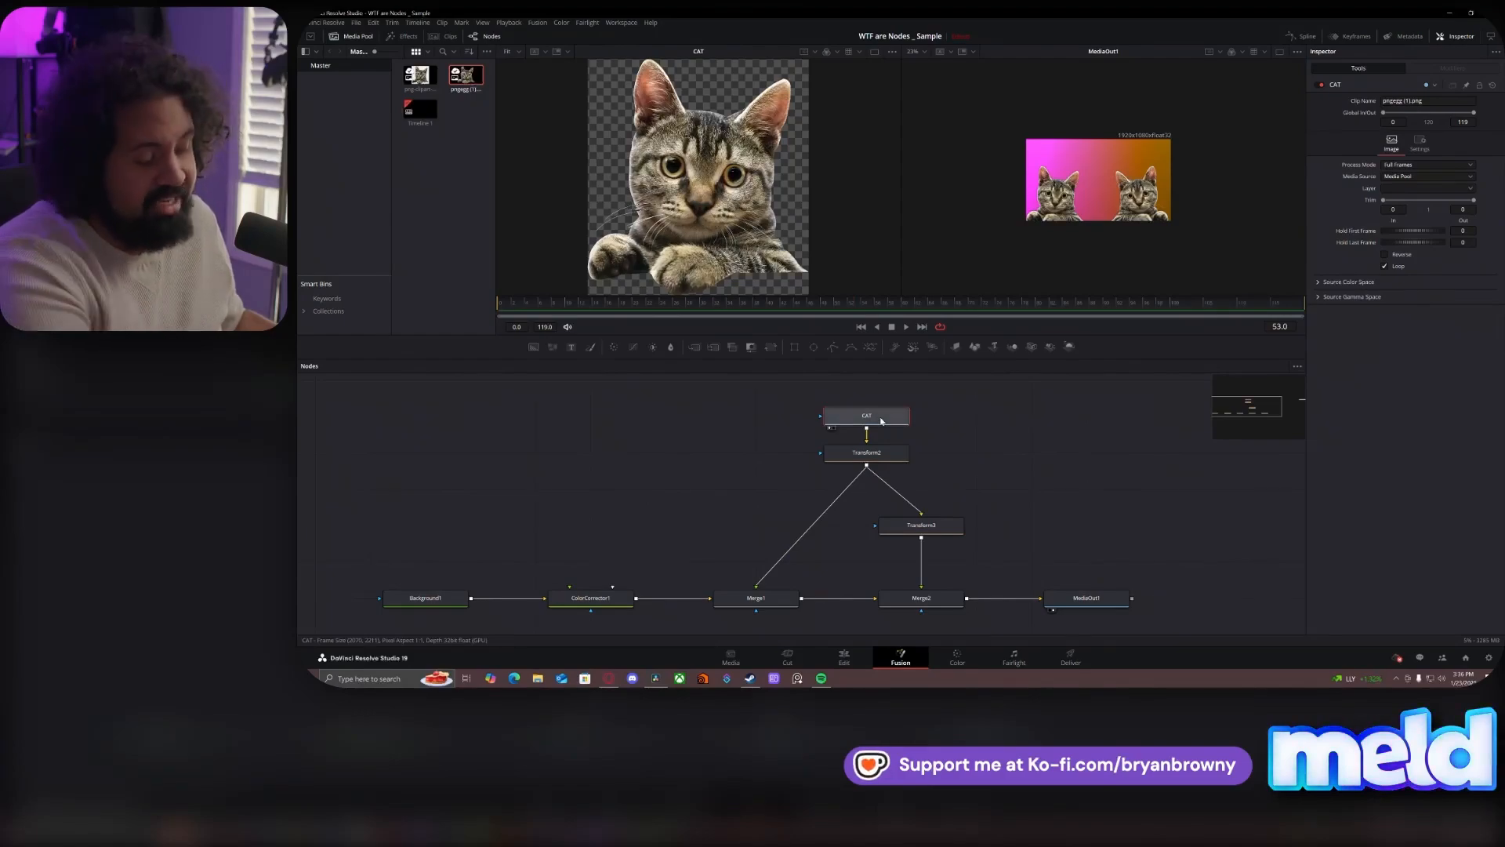
{"action": "key", "text": "Delete"}
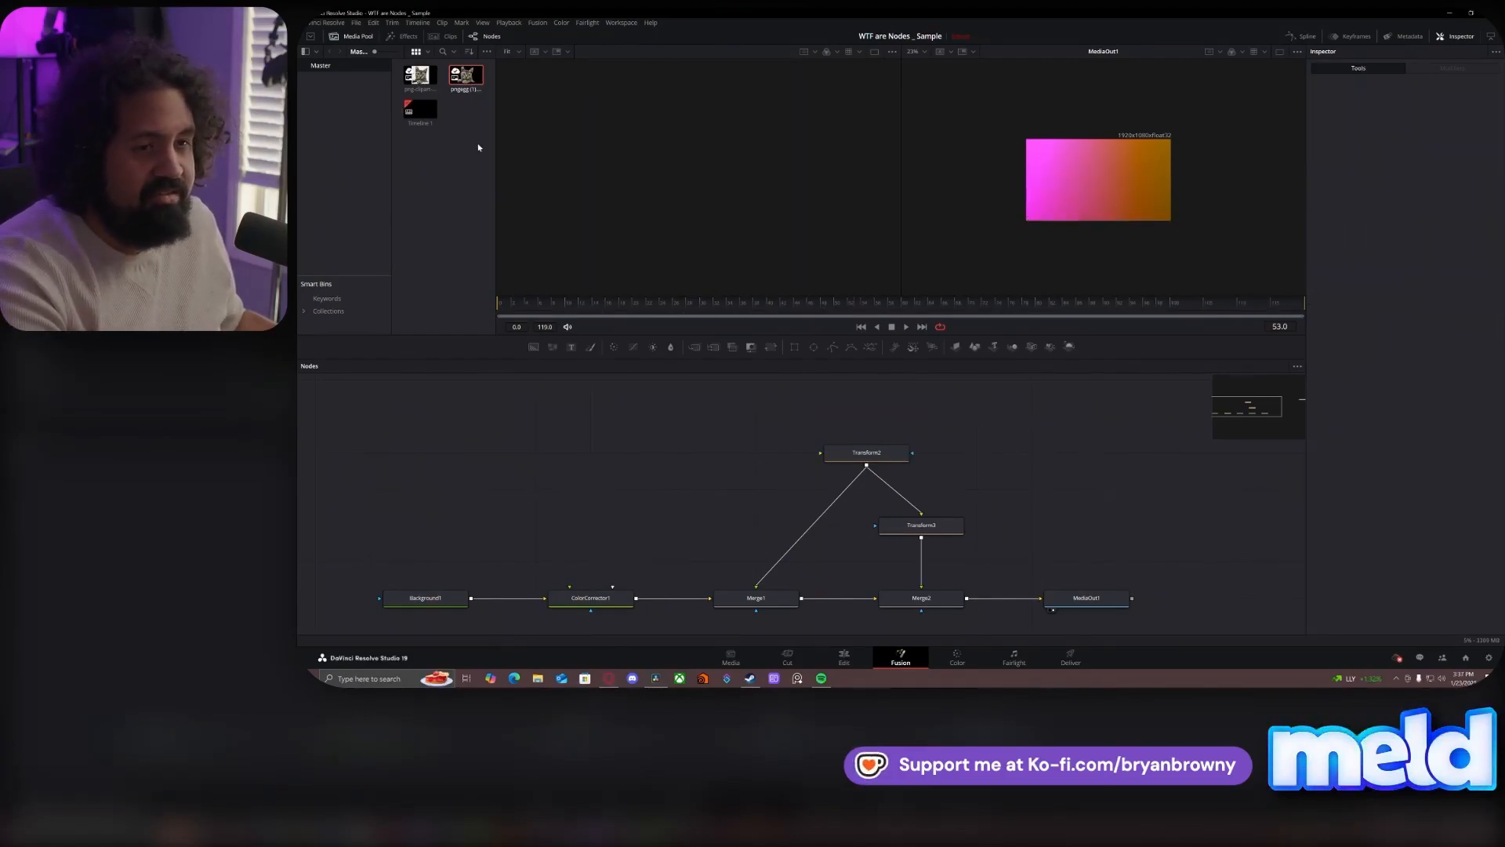
{"action": "left_click_drag", "start_coordinate": [421, 80], "coordinate": [866, 471]}
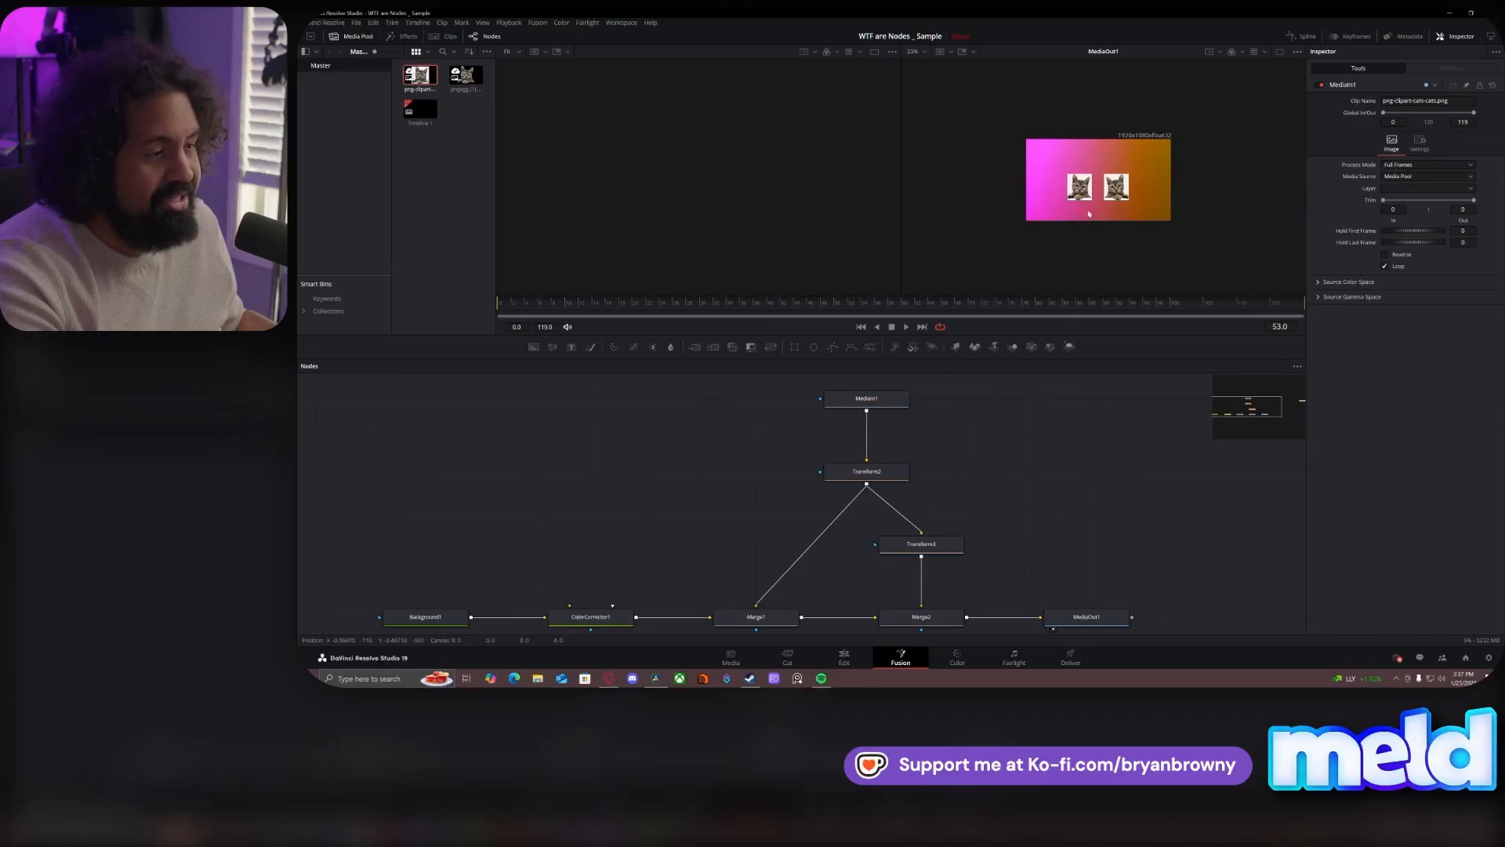
- Replace the clipart cat source with pngegg (1).png feeding Transform2, and space its node farther above Transform2
{"action": "left_click", "coordinate": [889, 402]}
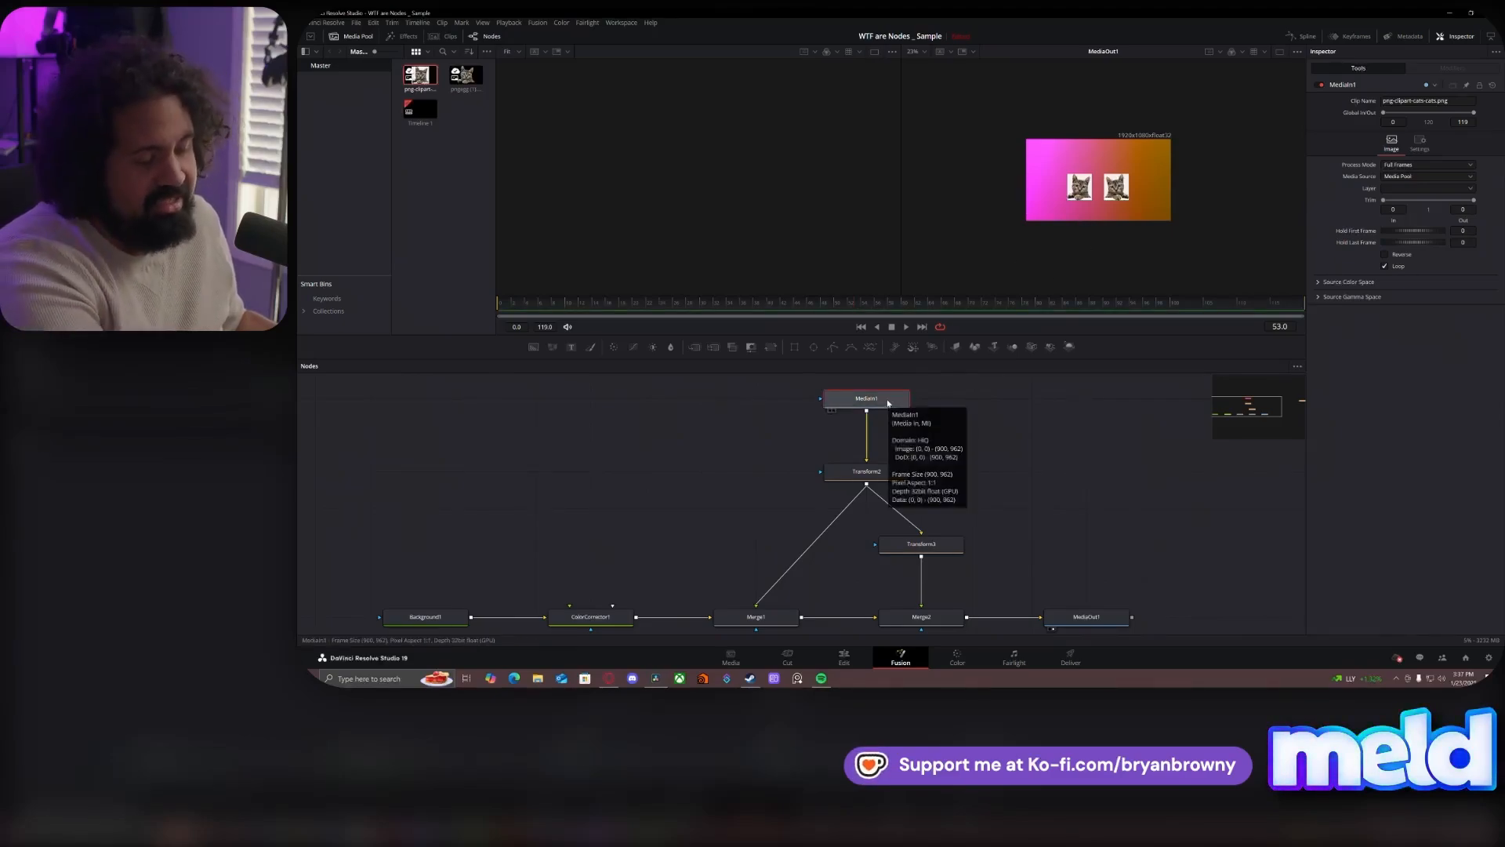
{"action": "key", "text": "Delete"}
{"action": "left_click_drag", "start_coordinate": [459, 82], "coordinate": [866, 469]}
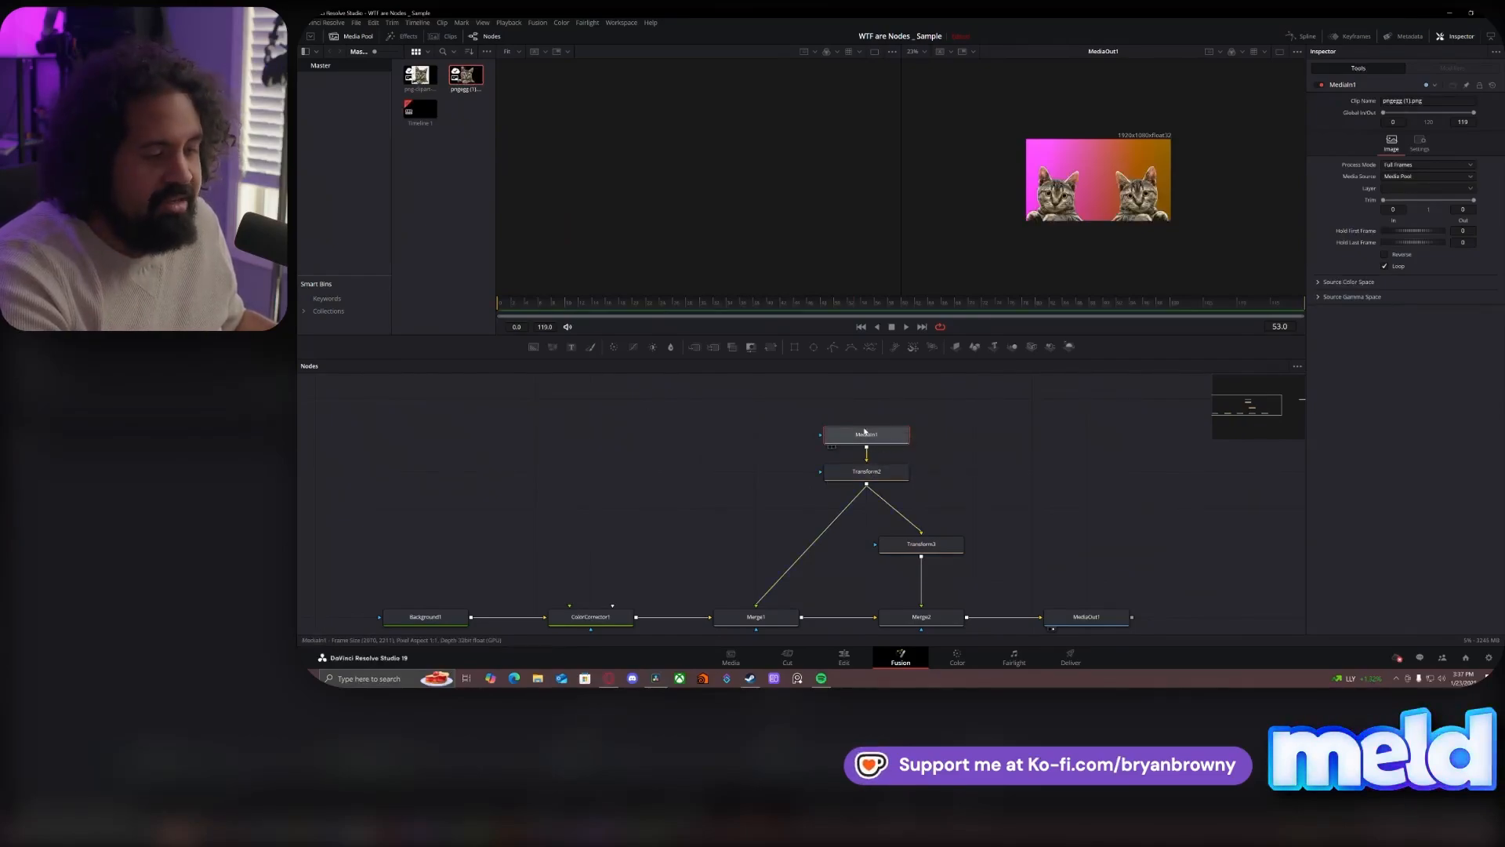
{"action": "left_click_drag", "start_coordinate": [876, 436], "coordinate": [877, 400]}
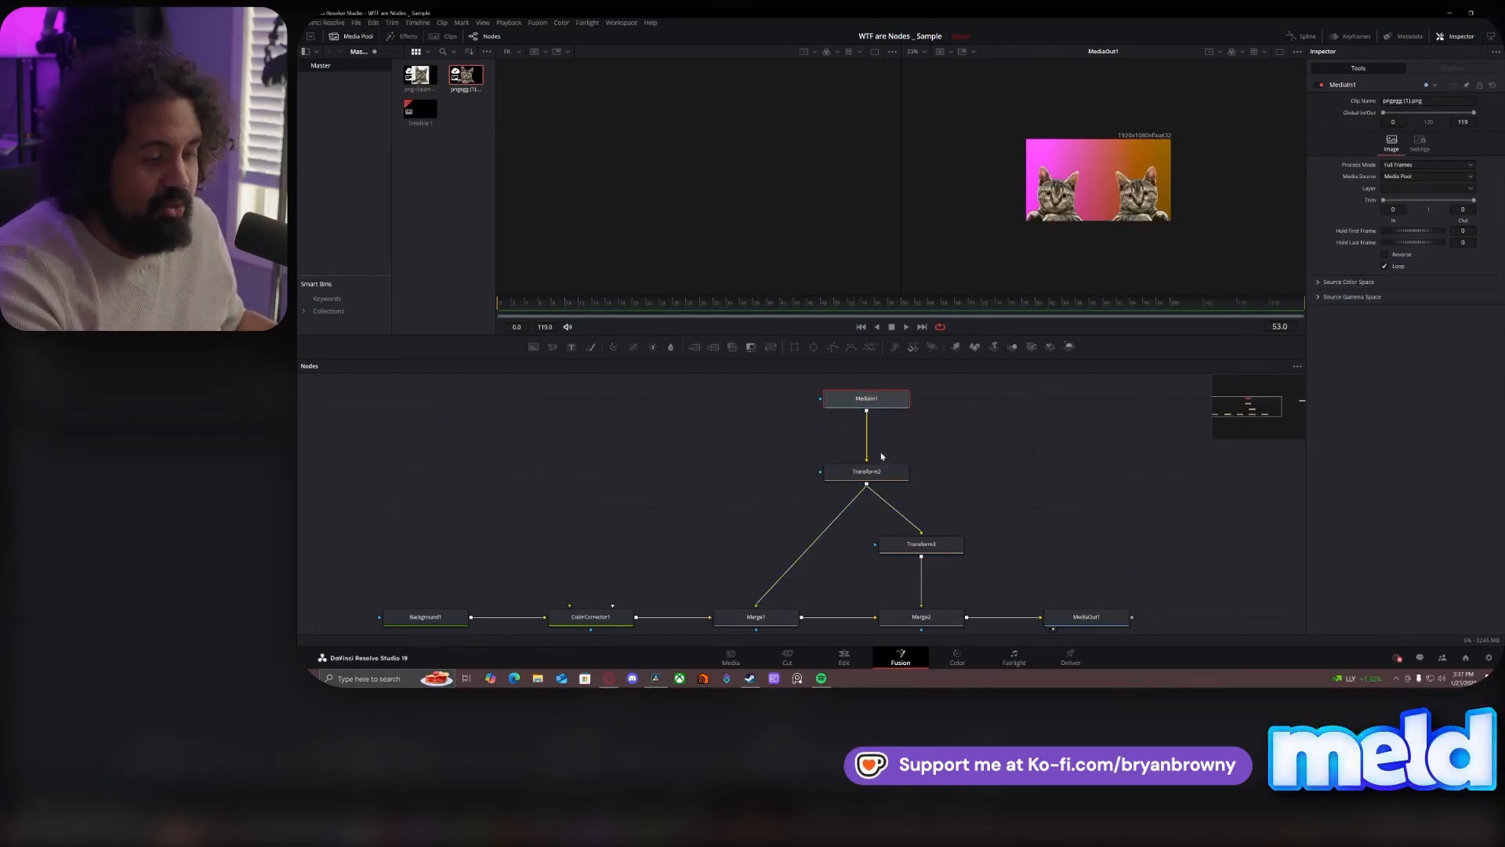
- Disconnect Transform3 from Transform2, and line up MediaIn1 and Transform2 above Merge1
{"action": "left_click", "coordinate": [930, 547]}
{"action": "left_click_drag", "start_coordinate": [918, 530], "coordinate": [783, 474]}
{"action": "left_click_drag", "start_coordinate": [863, 403], "coordinate": [767, 406]}
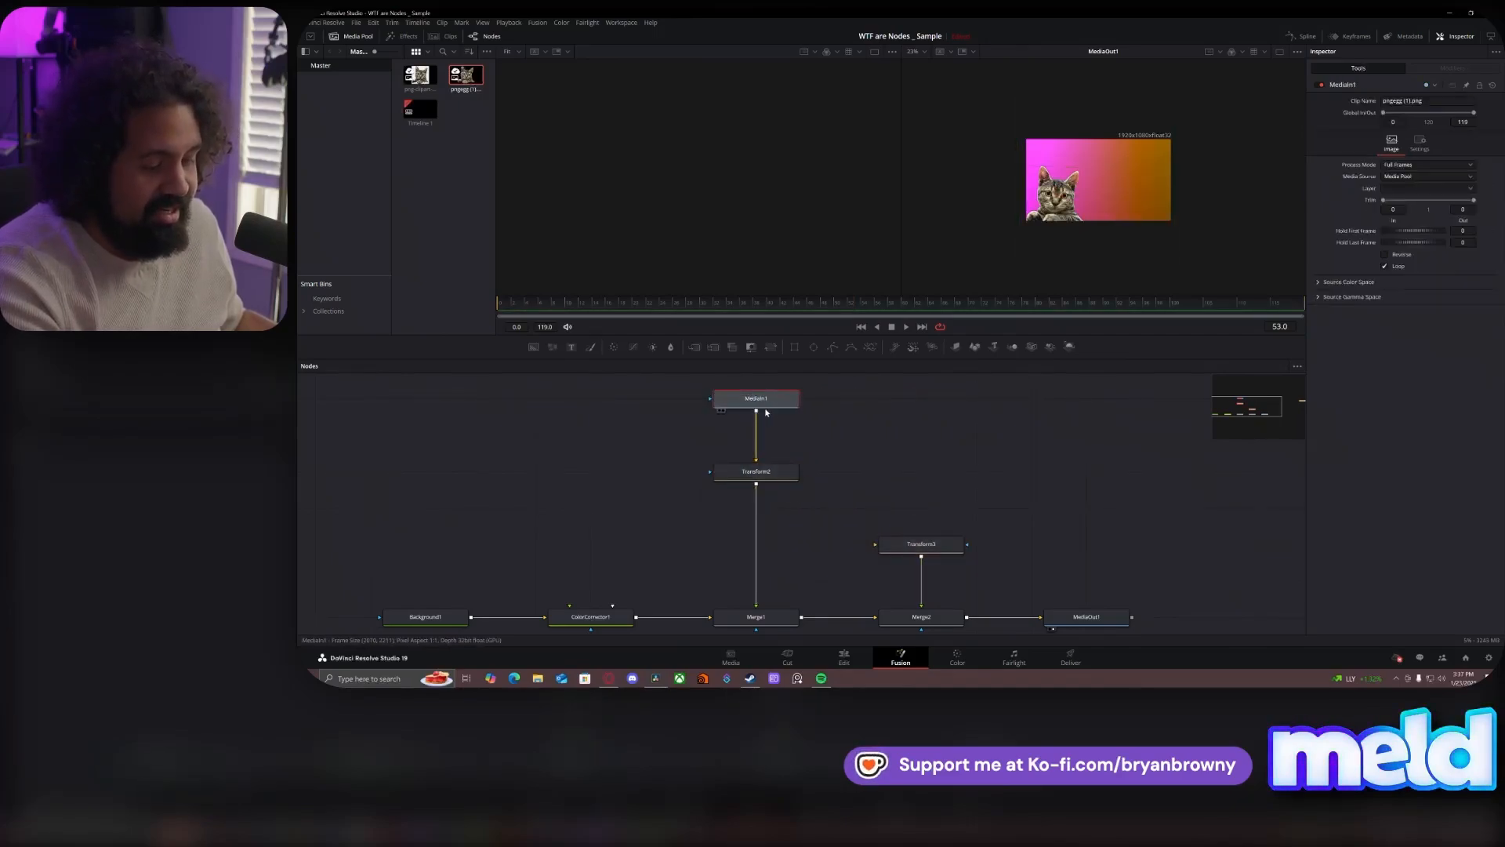
- Duplicate MediaIn1 as the source for Transform3, align both above Merge2, and scale down and reposition the second cat
{"action": "key", "text": "ctrl+c"}
{"action": "left_click", "coordinate": [877, 421]}
{"action": "key", "text": "ctrl+v"}
{"action": "left_click_drag", "start_coordinate": [901, 428], "coordinate": [928, 481]}
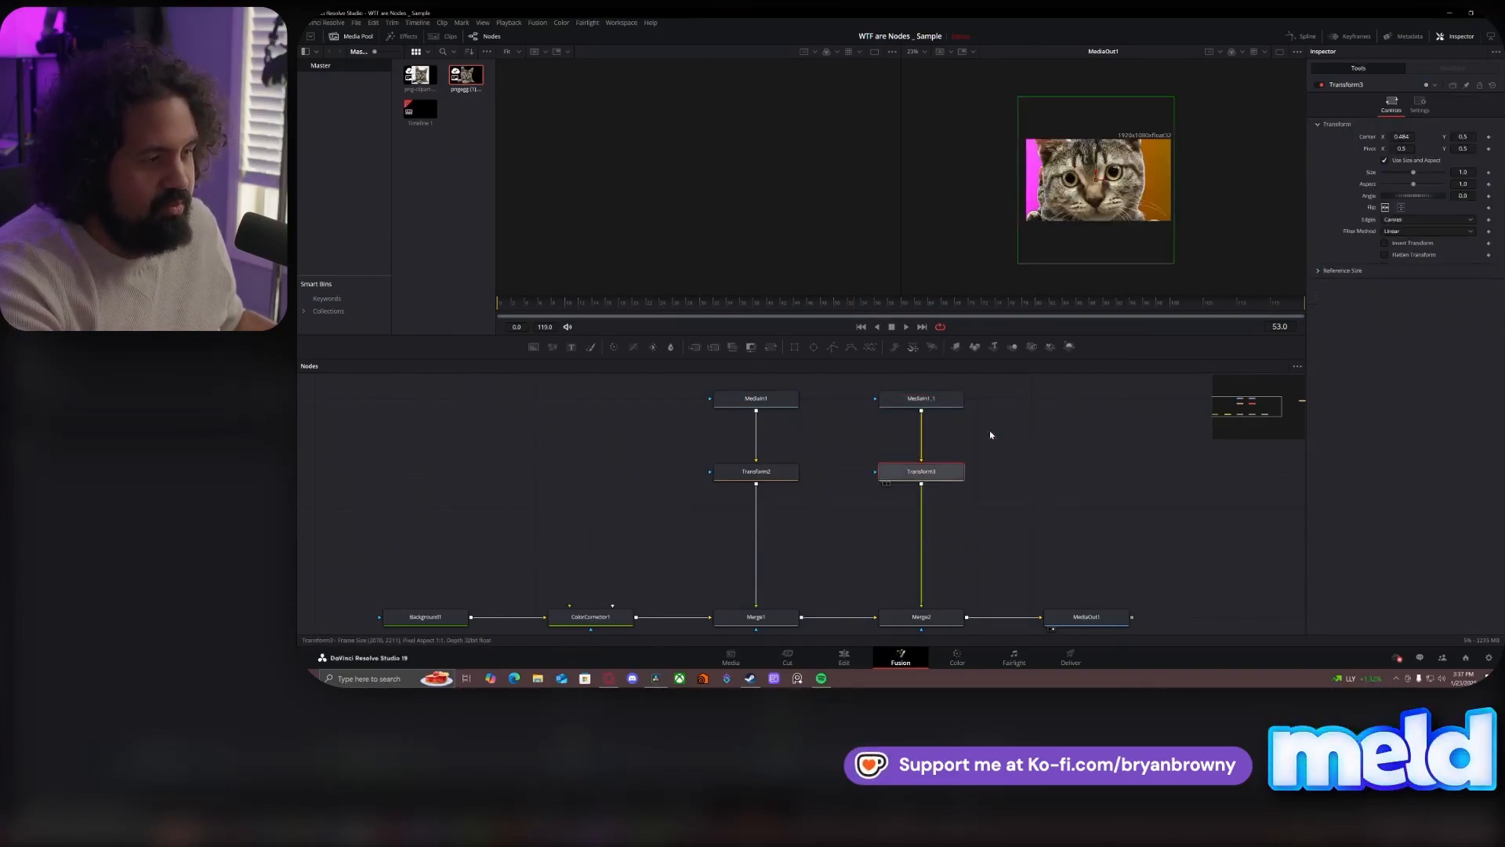
{"action": "left_click_drag", "start_coordinate": [1413, 173], "coordinate": [1424, 136]}
- Add two separate clipart cat image nodes, one beside each Transform branch
{"action": "left_click", "coordinate": [495, 397]}
{"action": "left_click_drag", "start_coordinate": [421, 75], "coordinate": [646, 434]}
{"action": "left_click_drag", "start_coordinate": [420, 75], "coordinate": [1032, 435]}
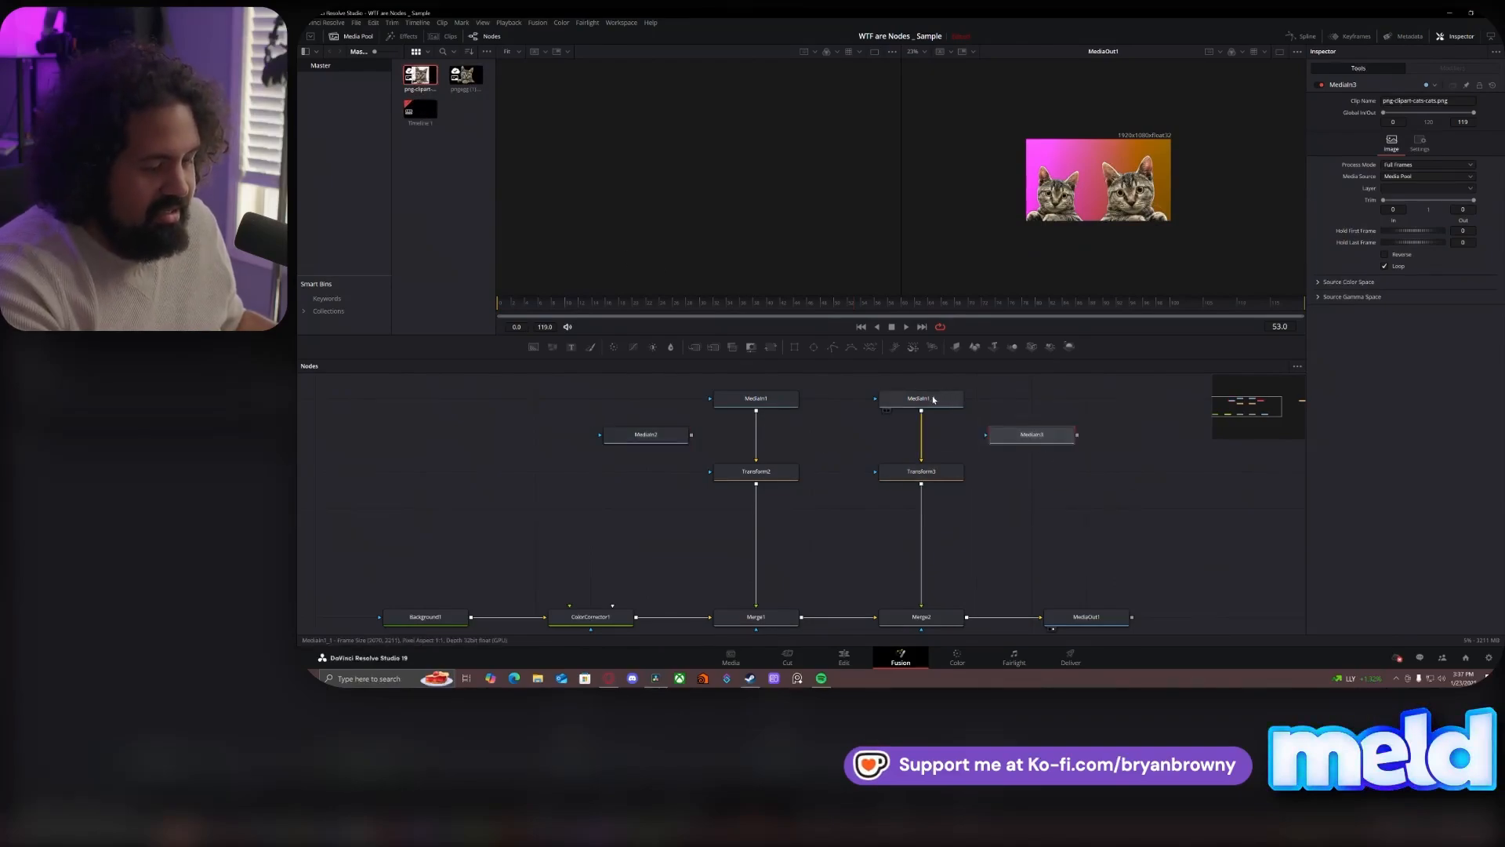
- Detach MediaIn1 and its copy from the transforms, and connect MediaIn2 to Transform2 and MediaIn3 to Transform3
{"action": "left_click_drag", "start_coordinate": [933, 400], "coordinate": [1147, 400]}
{"action": "left_click_drag", "start_coordinate": [1077, 435], "coordinate": [948, 466]}
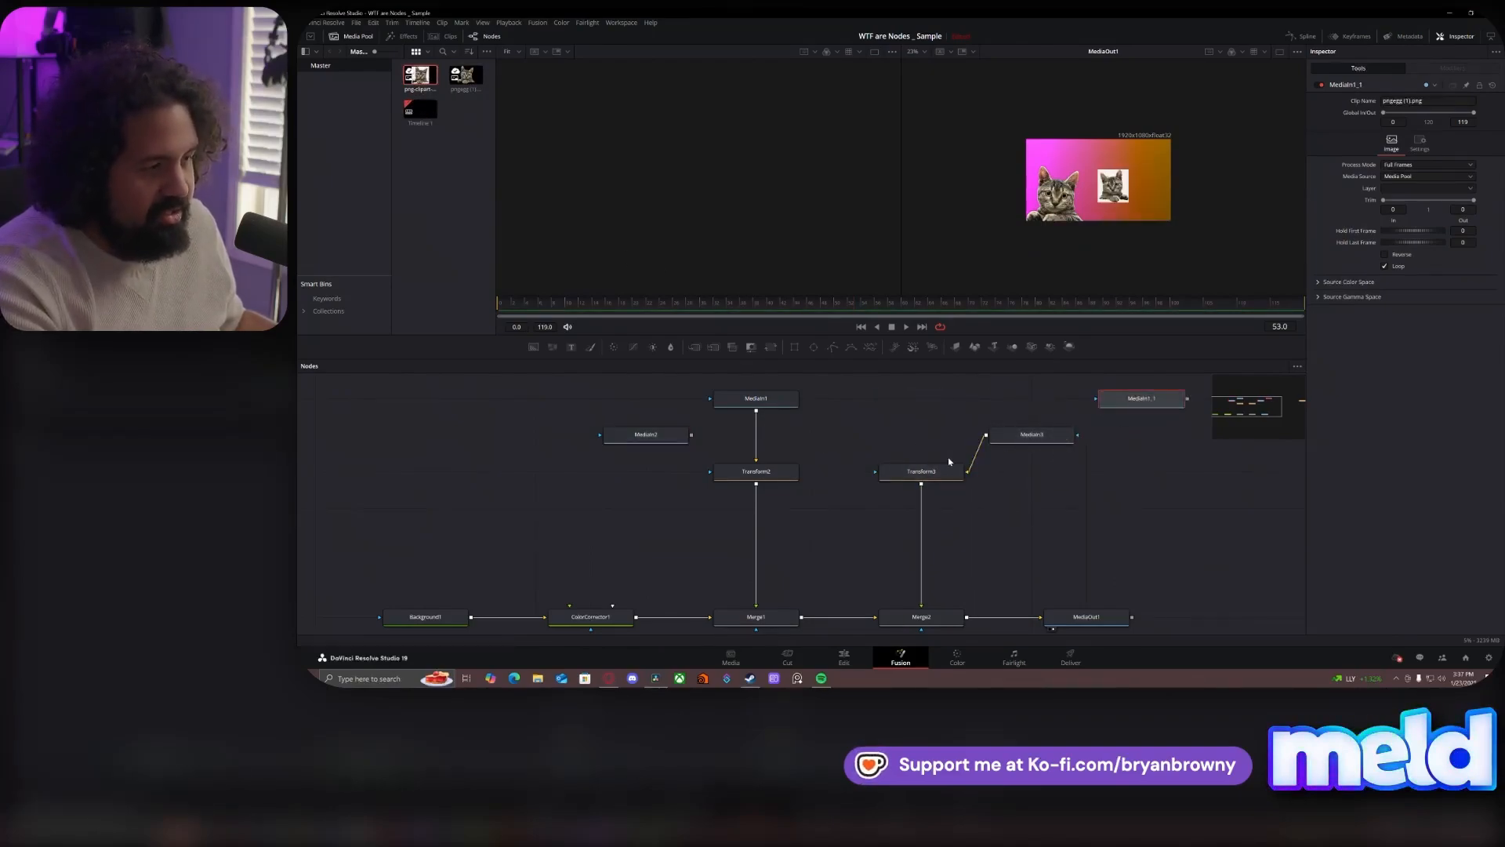
{"action": "left_click_drag", "start_coordinate": [772, 409], "coordinate": [552, 409]}
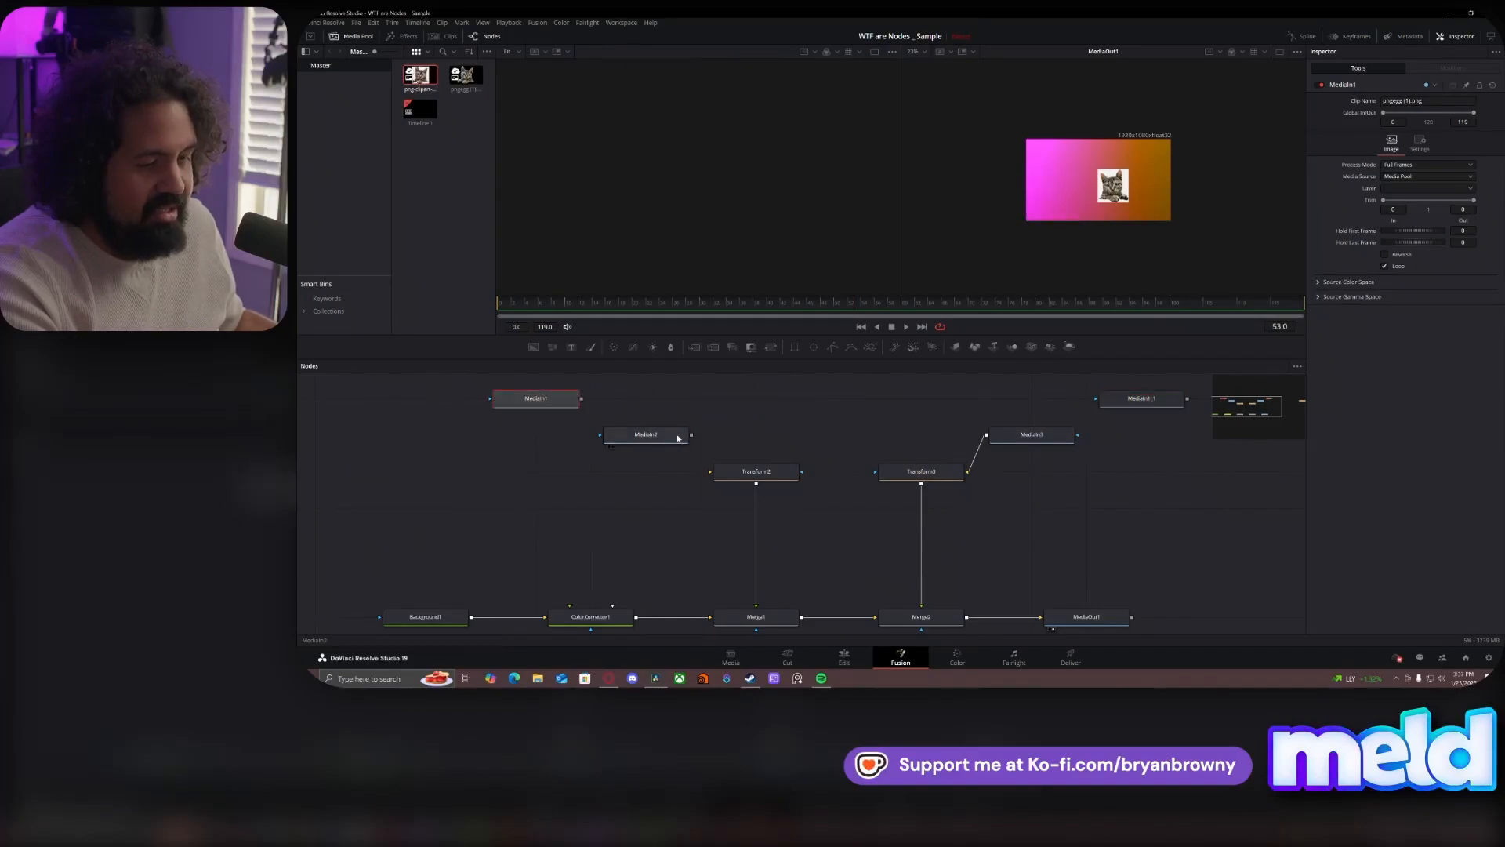
{"action": "left_click_drag", "start_coordinate": [706, 452], "coordinate": [711, 471]}
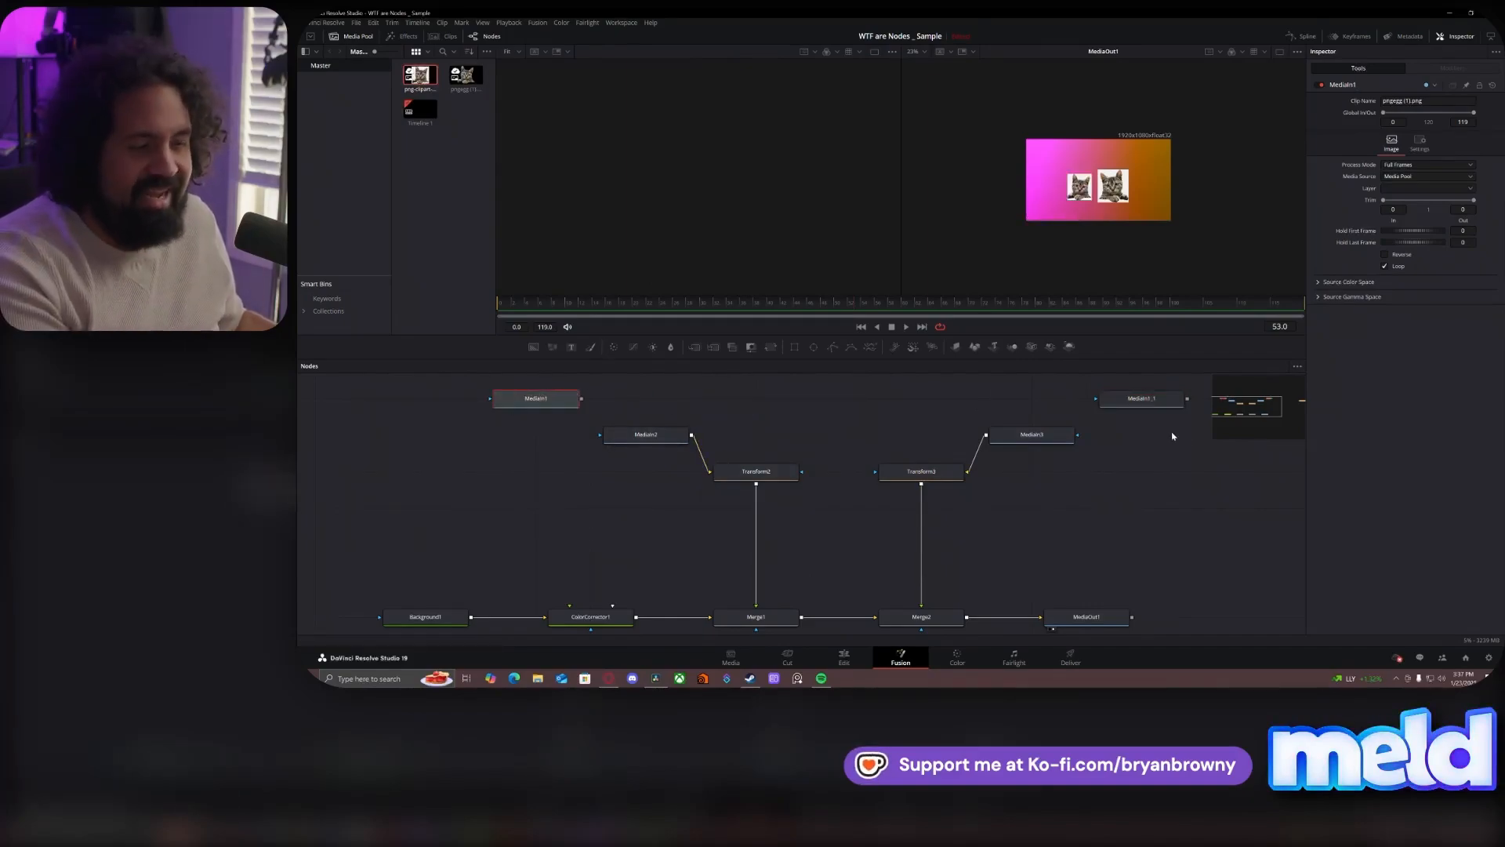
- Delete MediaIn2, MediaIn3 and the MediaIn1 copy, and place MediaIn1 above Transform2 as its source
{"action": "left_click_drag", "start_coordinate": [1086, 461], "coordinate": [1035, 430]}
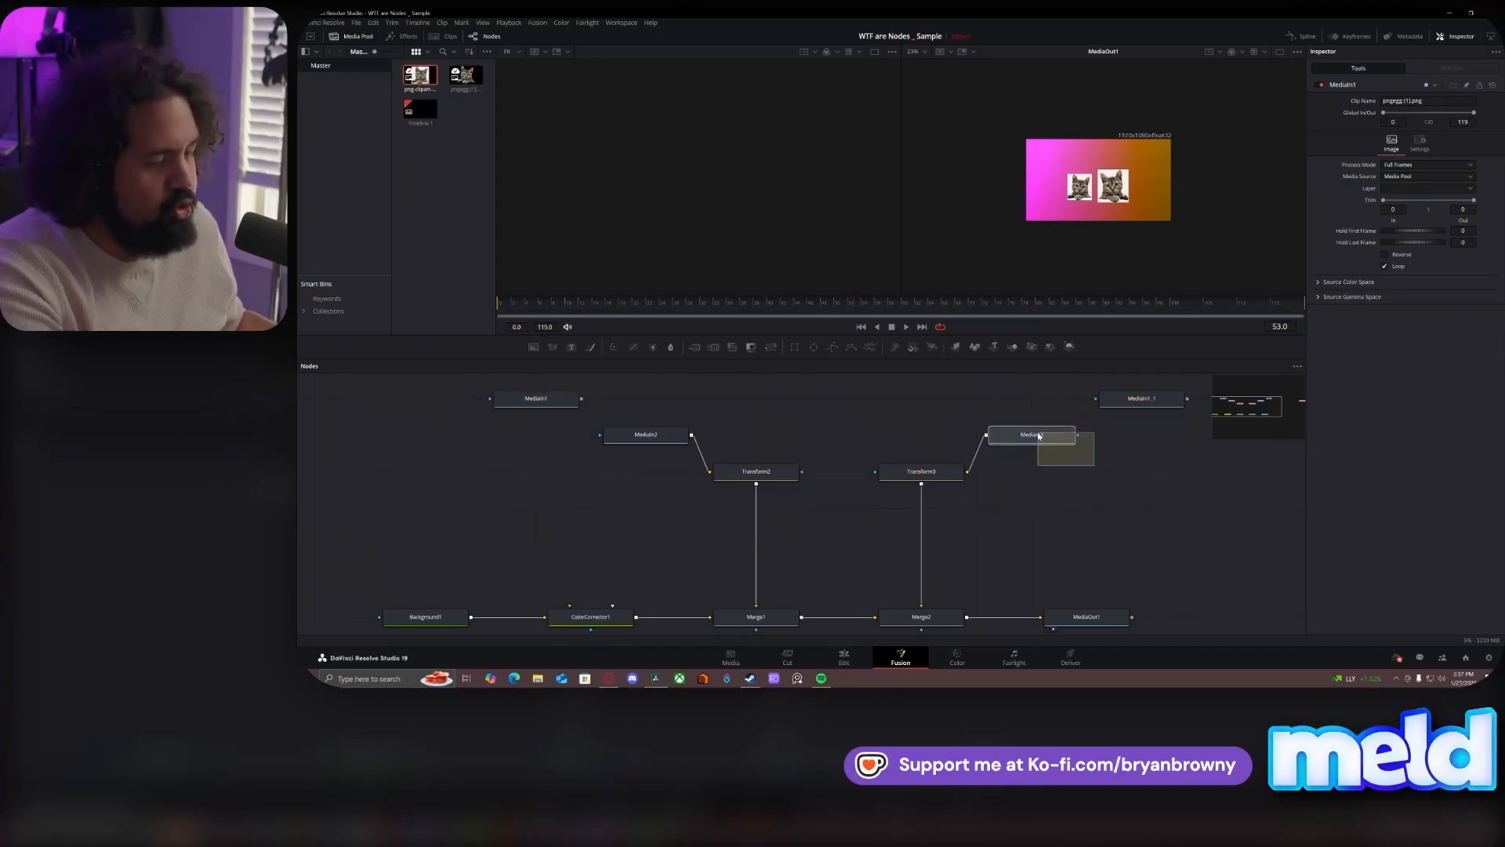
{"action": "key", "text": "Delete"}
{"action": "left_click_drag", "start_coordinate": [682, 417], "coordinate": [666, 435]}
{"action": "key", "text": "Delete"}
{"action": "left_click_drag", "start_coordinate": [1117, 402], "coordinate": [1050, 418]}
{"action": "key", "text": "Delete"}
{"action": "left_click_drag", "start_coordinate": [517, 401], "coordinate": [762, 476]}
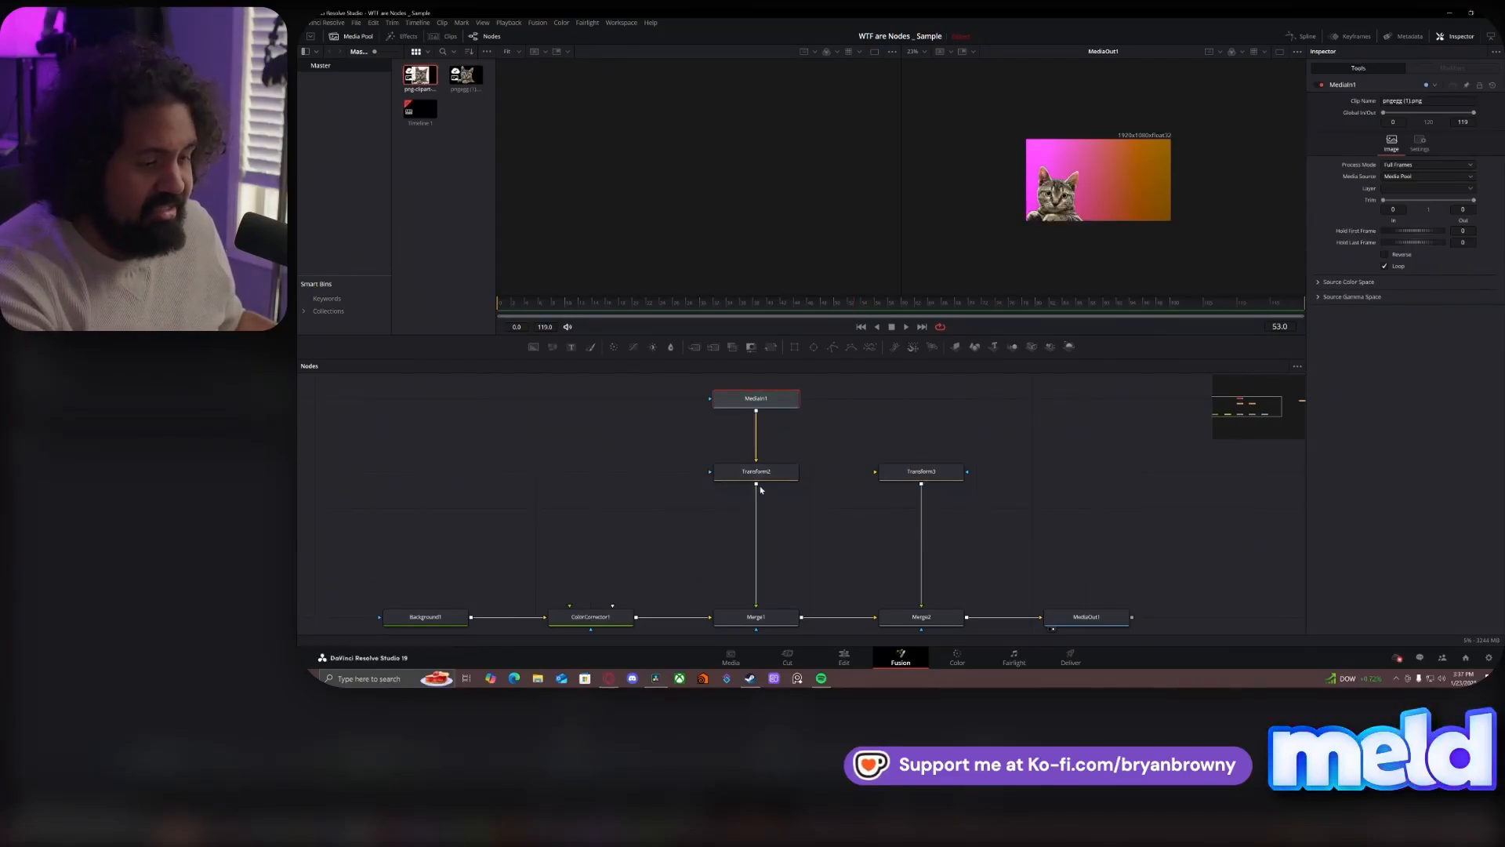
- Chain Transform2's output into Transform3, and reset Transform3's Size to 1.0 and Center to 0.5, 0.5
{"action": "left_click_drag", "start_coordinate": [819, 485], "coordinate": [902, 475]}
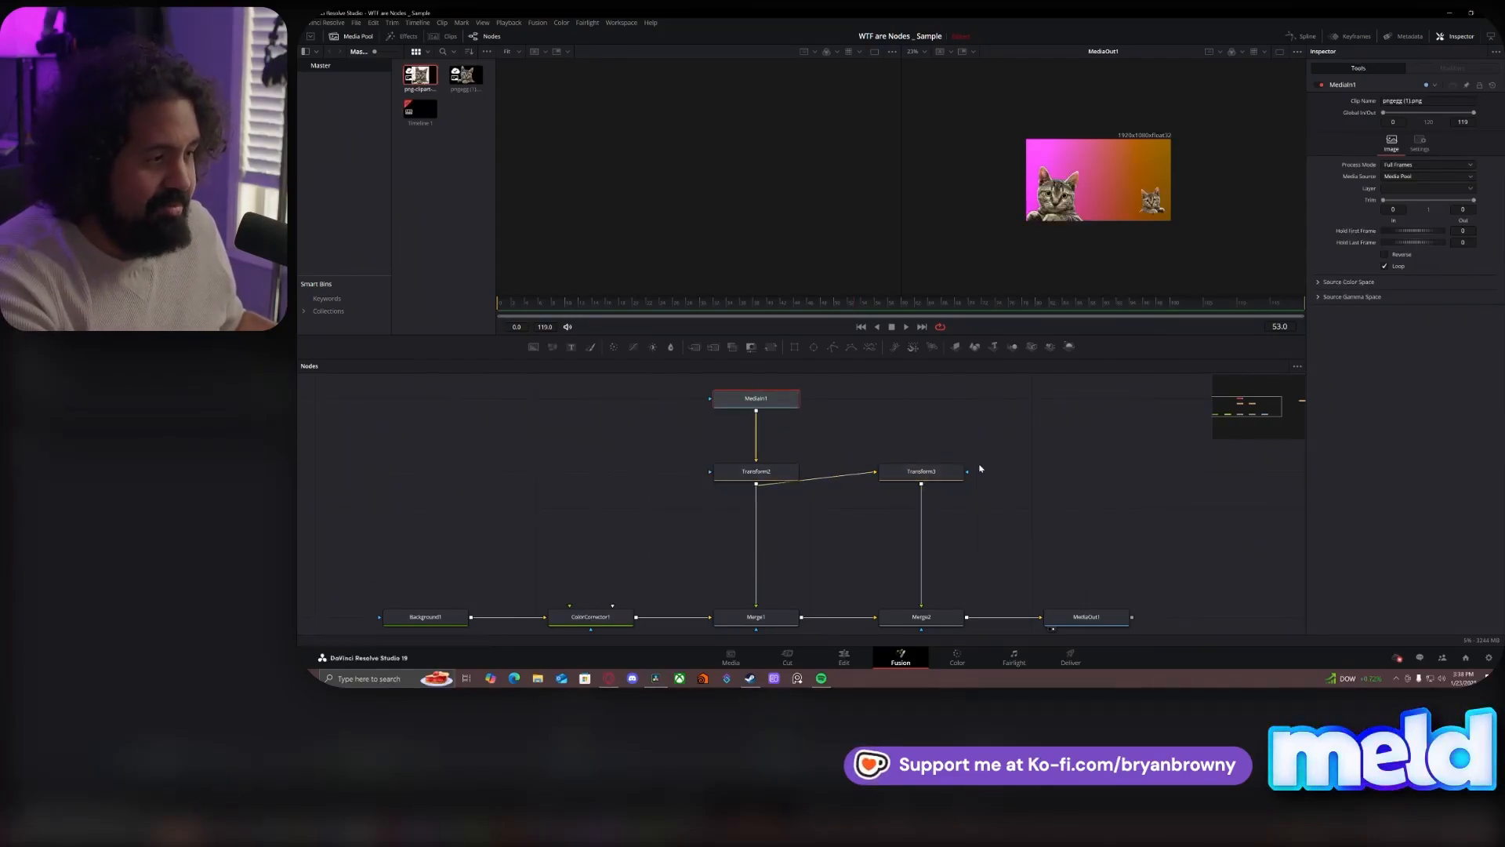
{"action": "left_click", "coordinate": [932, 472]}
{"action": "left_click", "coordinate": [1415, 178]}
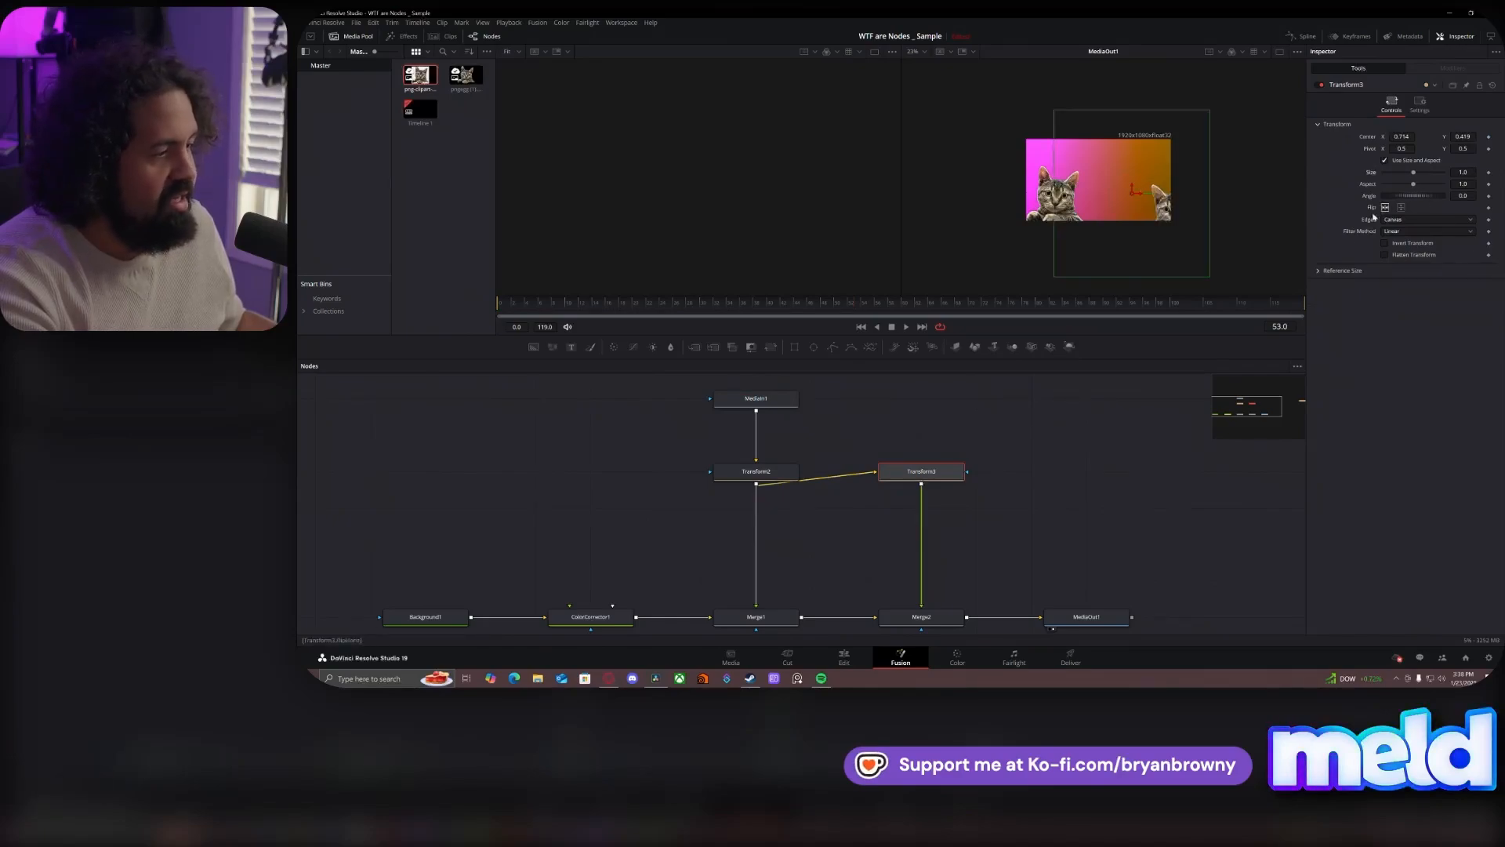
{"action": "left_click", "coordinate": [1490, 137]}
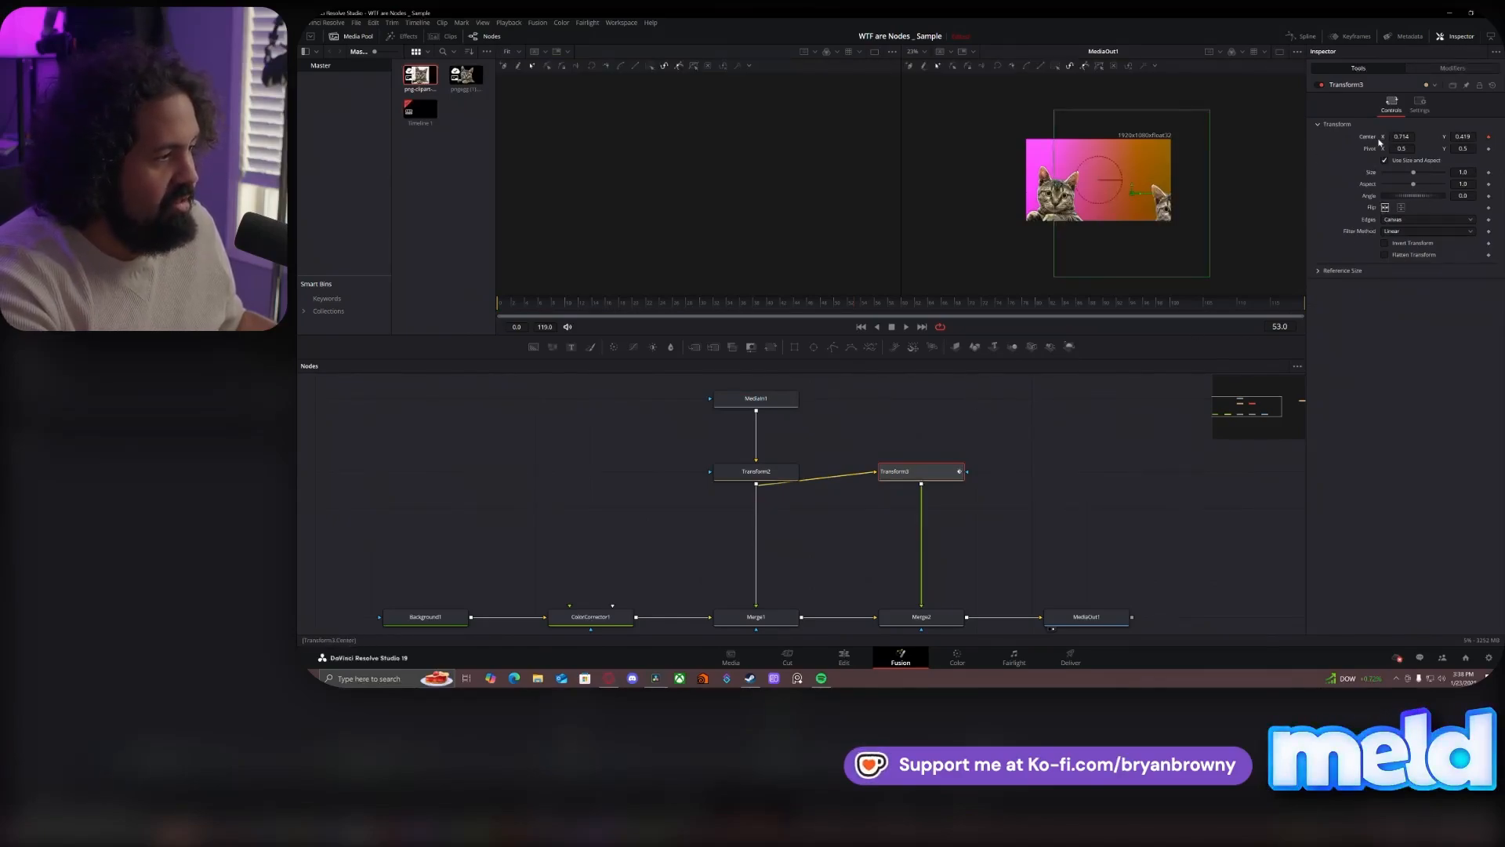
{"action": "double_click", "coordinate": [1372, 140]}
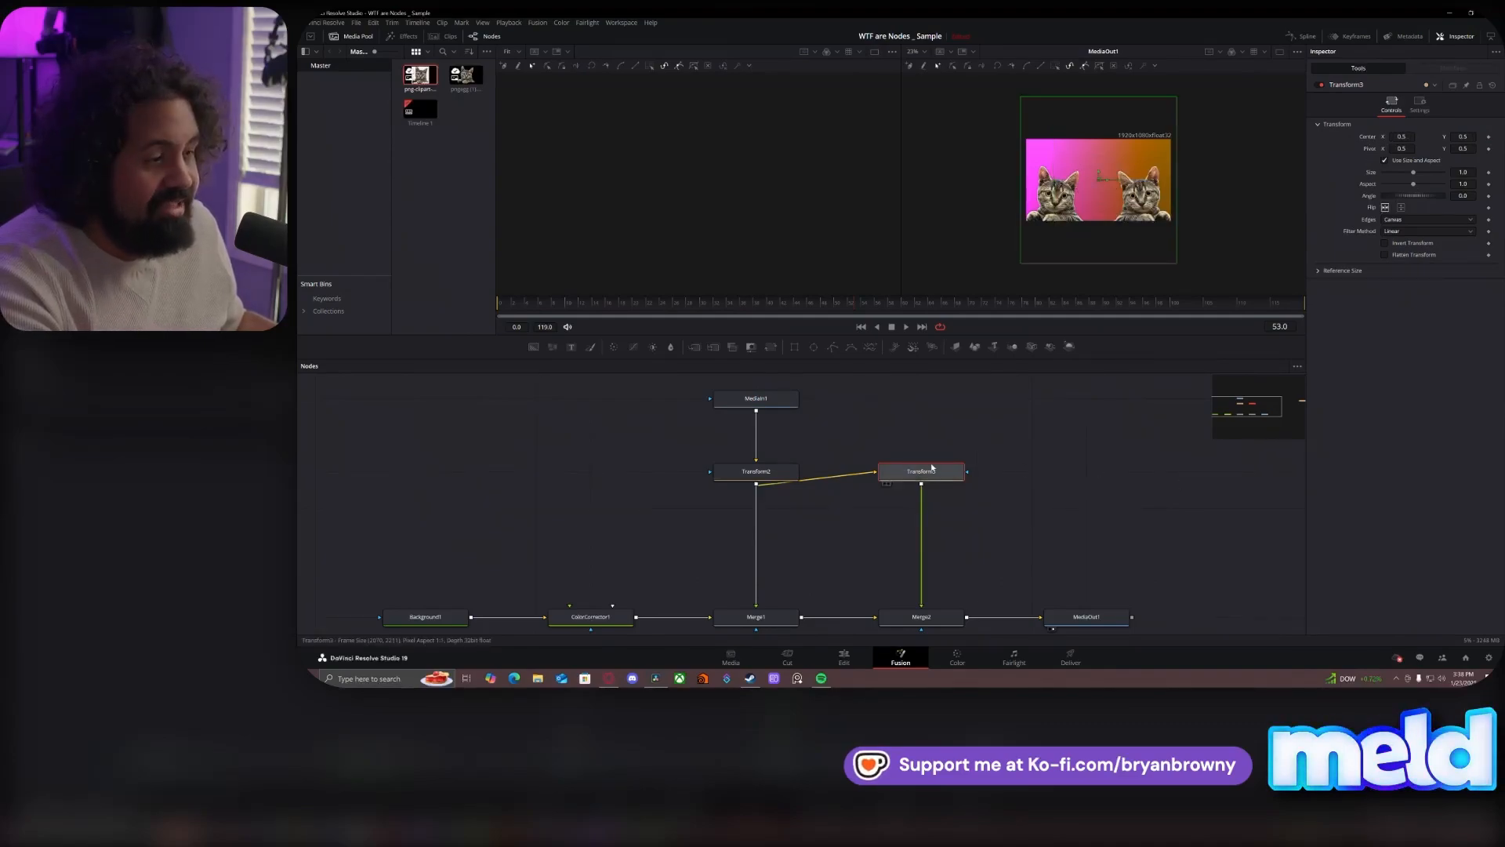
- Arrange MediaIn1 and Transform2 stacked between Merge1 and Merge2, with Transform3 lower down directly above Merge2
{"action": "left_click_drag", "start_coordinate": [927, 480], "coordinate": [928, 517]}
{"action": "left_click_drag", "start_coordinate": [762, 464], "coordinate": [871, 464]}
{"action": "left_click_drag", "start_coordinate": [771, 403], "coordinate": [883, 404]}
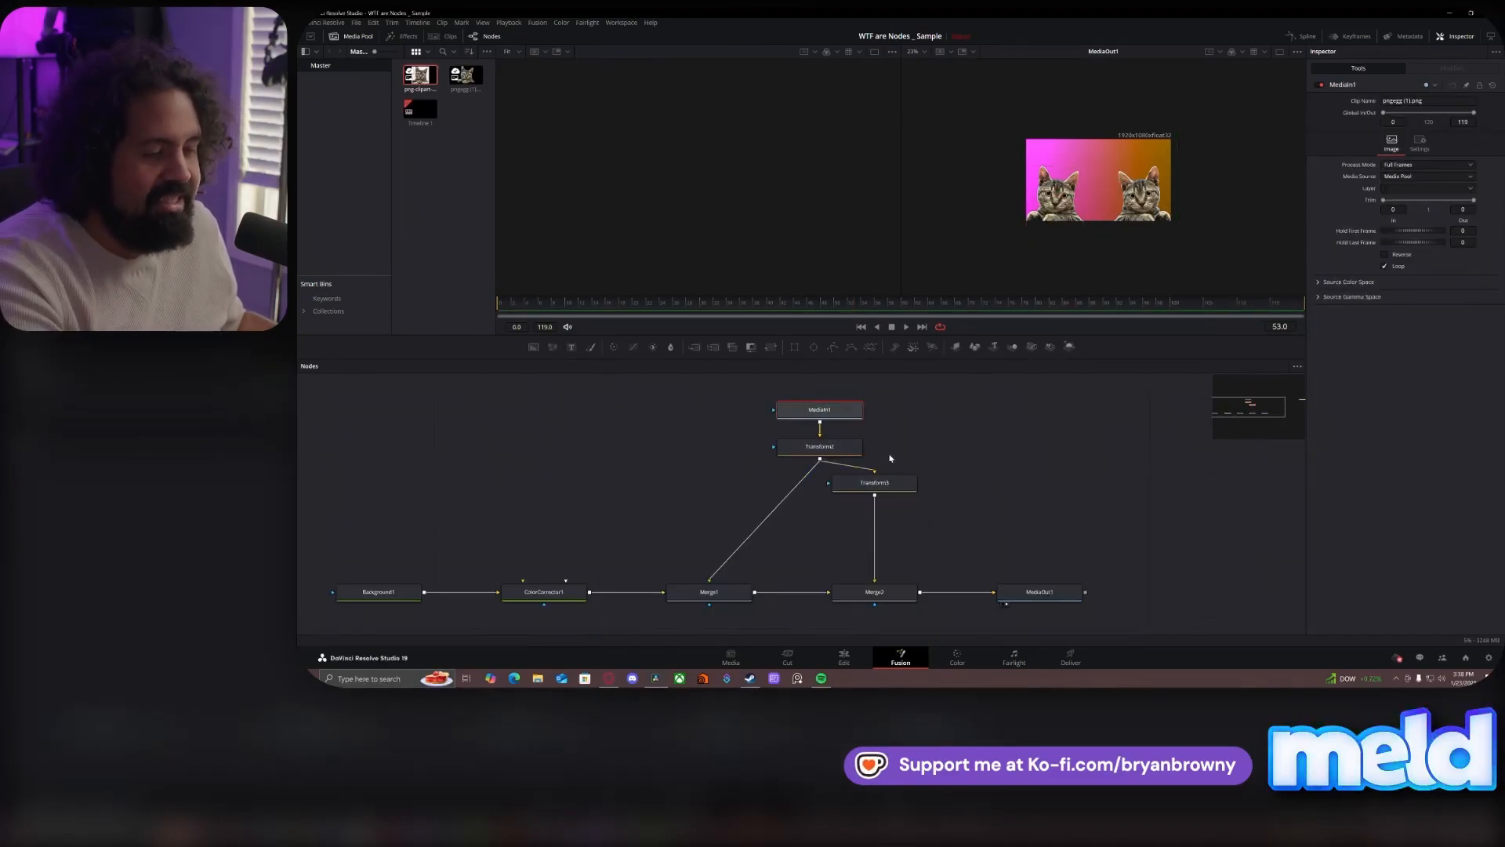
{"action": "left_click_drag", "start_coordinate": [821, 447], "coordinate": [766, 446]}
{"action": "left_click_drag", "start_coordinate": [862, 405], "coordinate": [812, 403]}
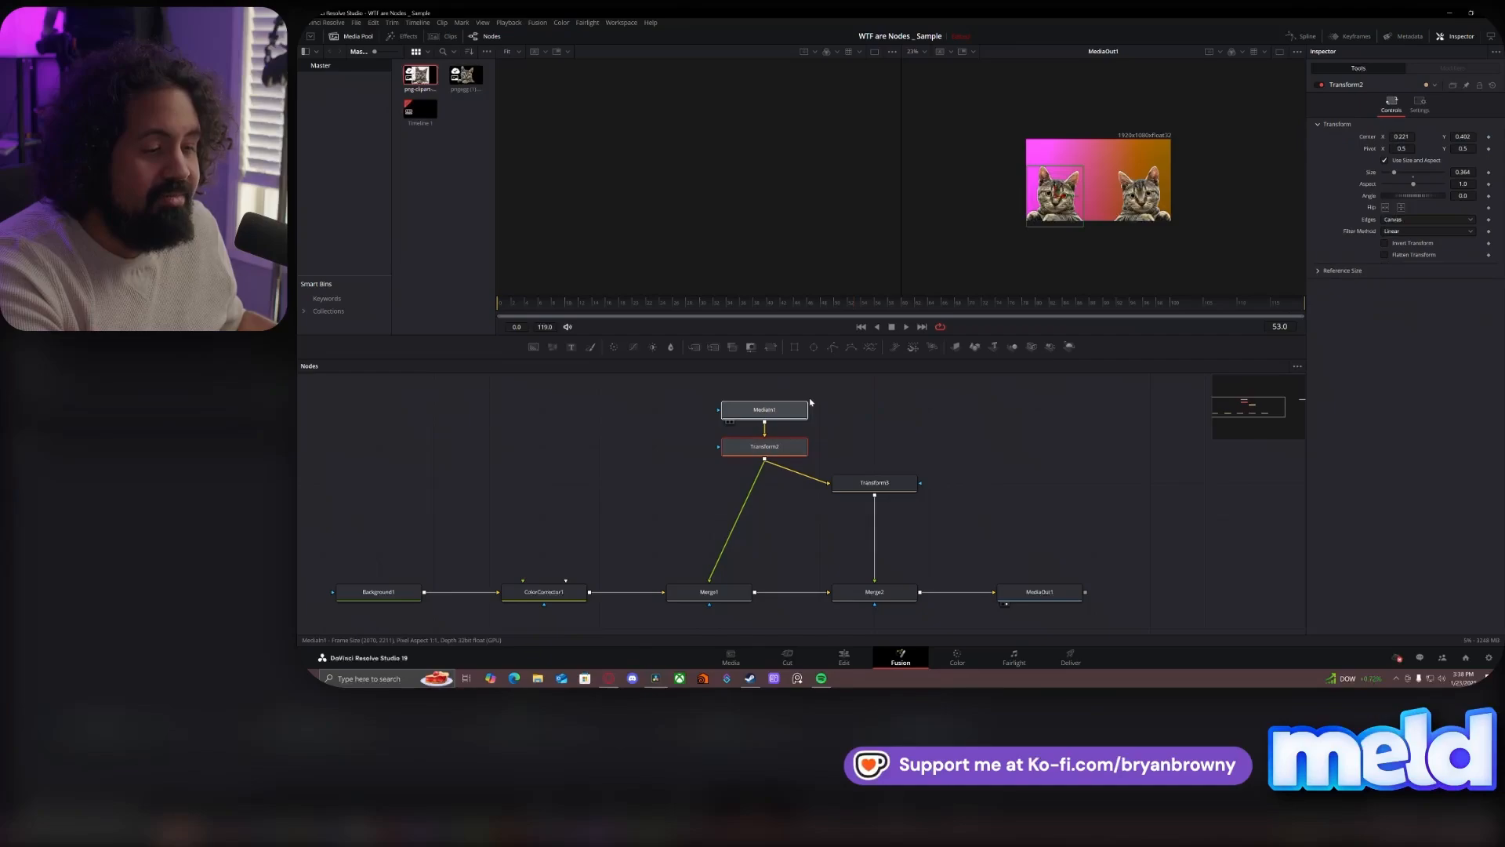
{"action": "left_click", "coordinate": [794, 446]}
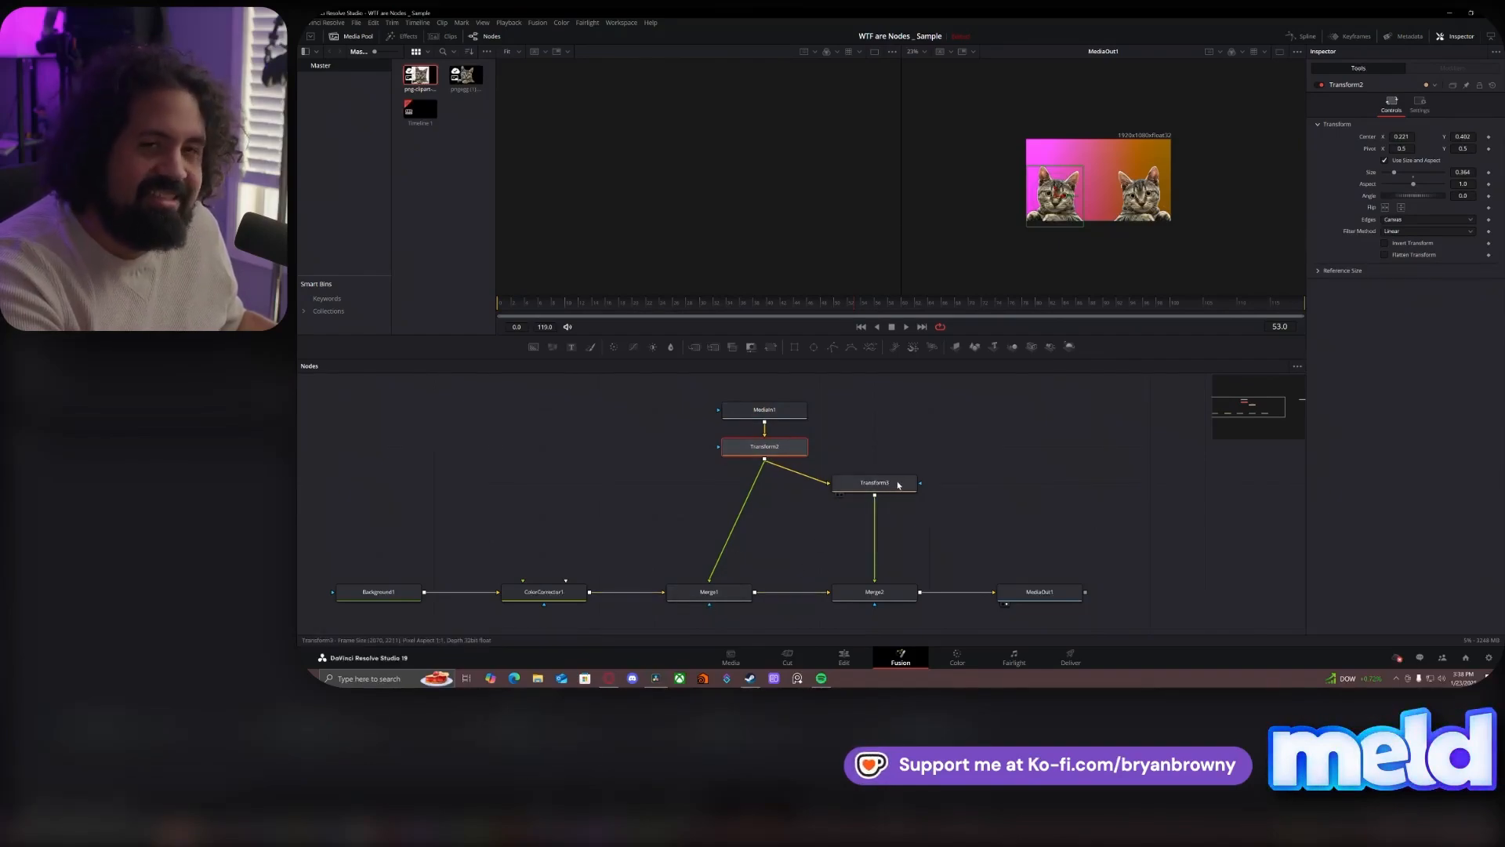
{"action": "left_click_drag", "start_coordinate": [899, 484], "coordinate": [892, 519]}
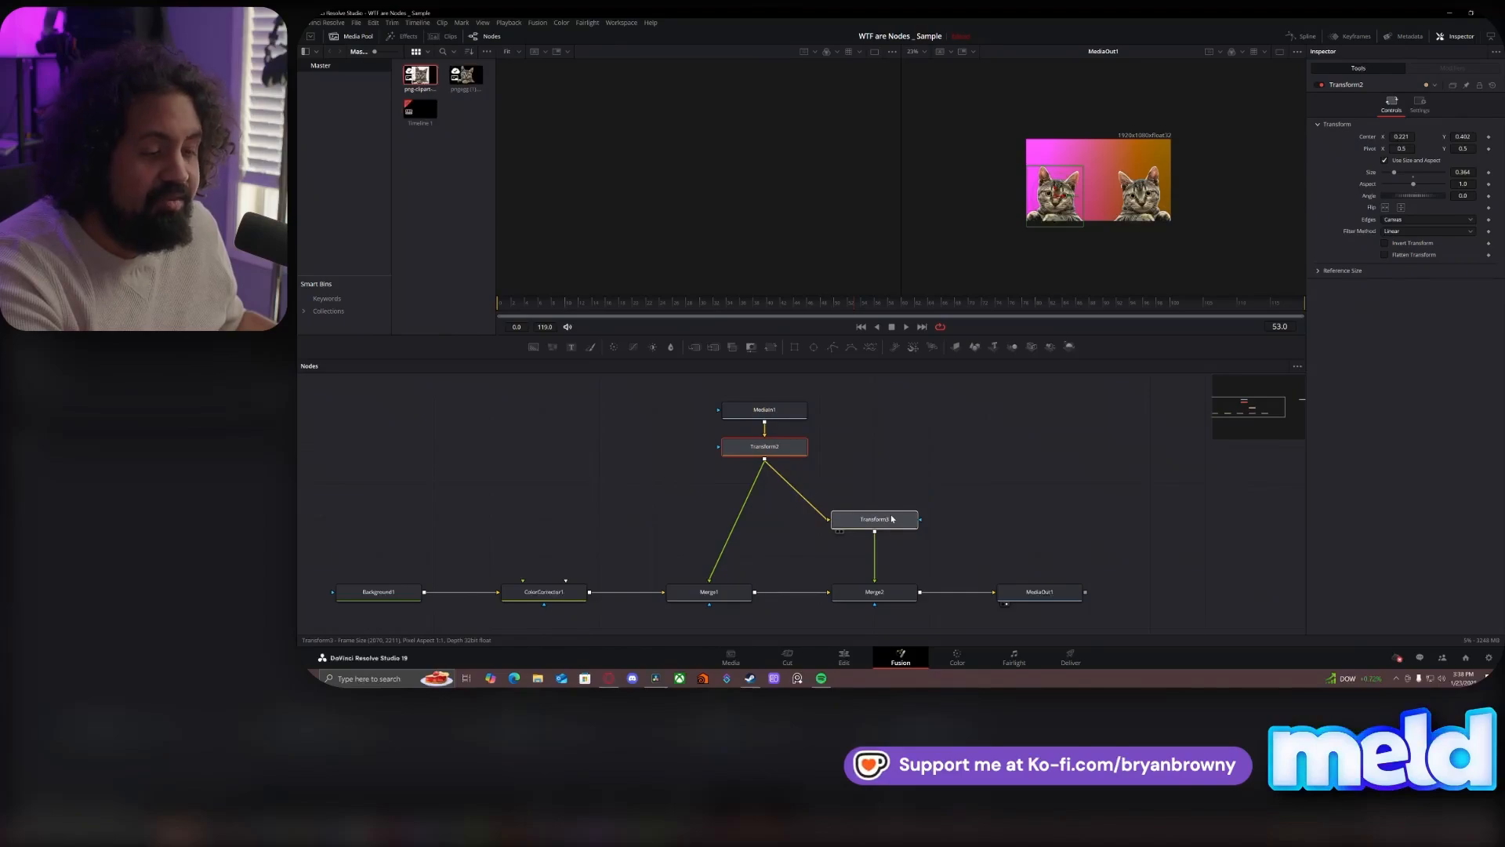
{"action": "left_click", "coordinate": [892, 519]}
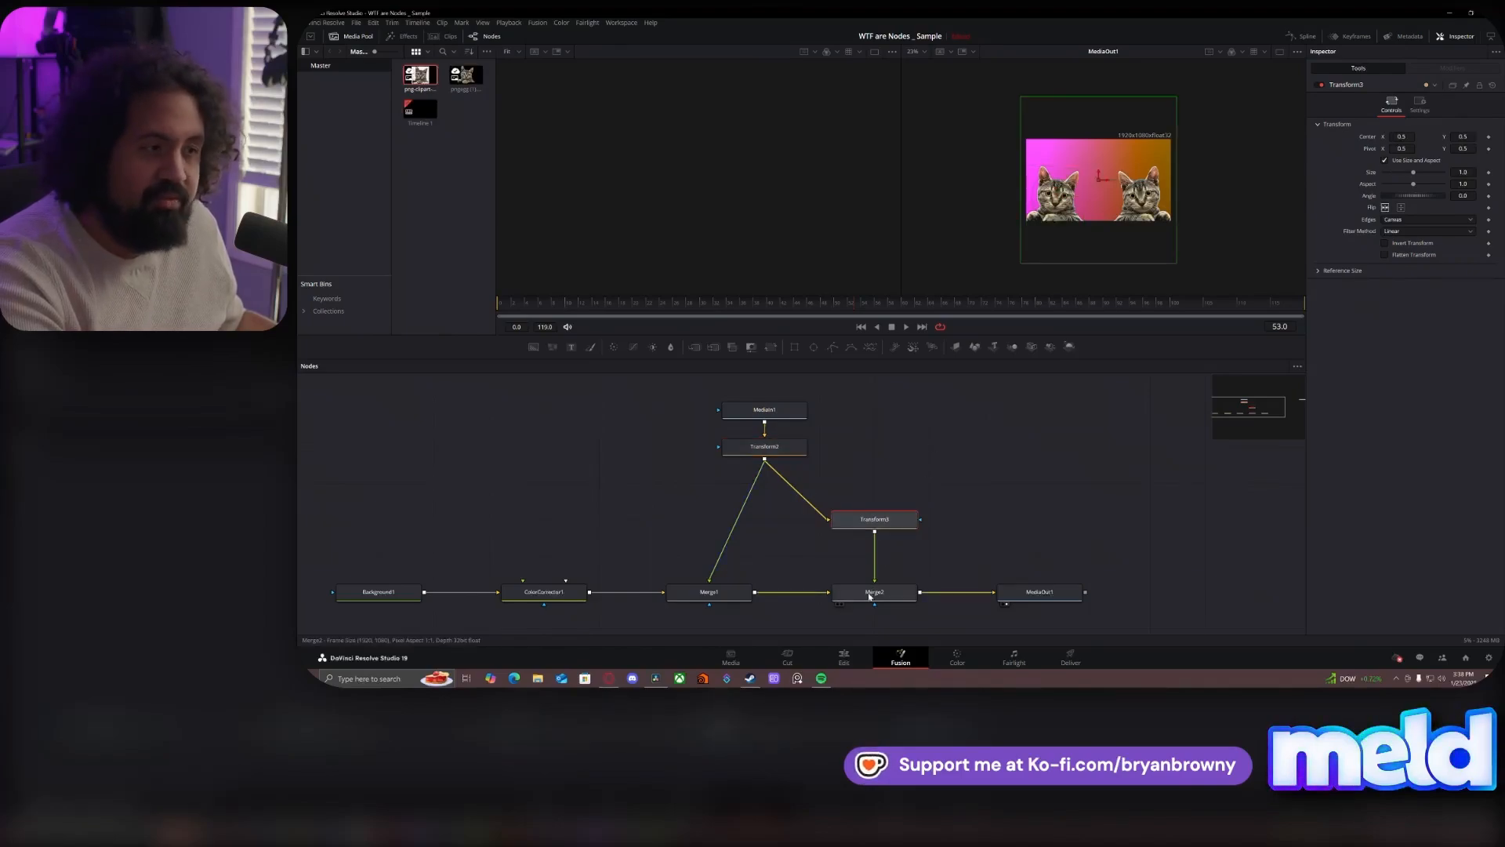
{"action": "left_click", "coordinate": [1002, 501]}
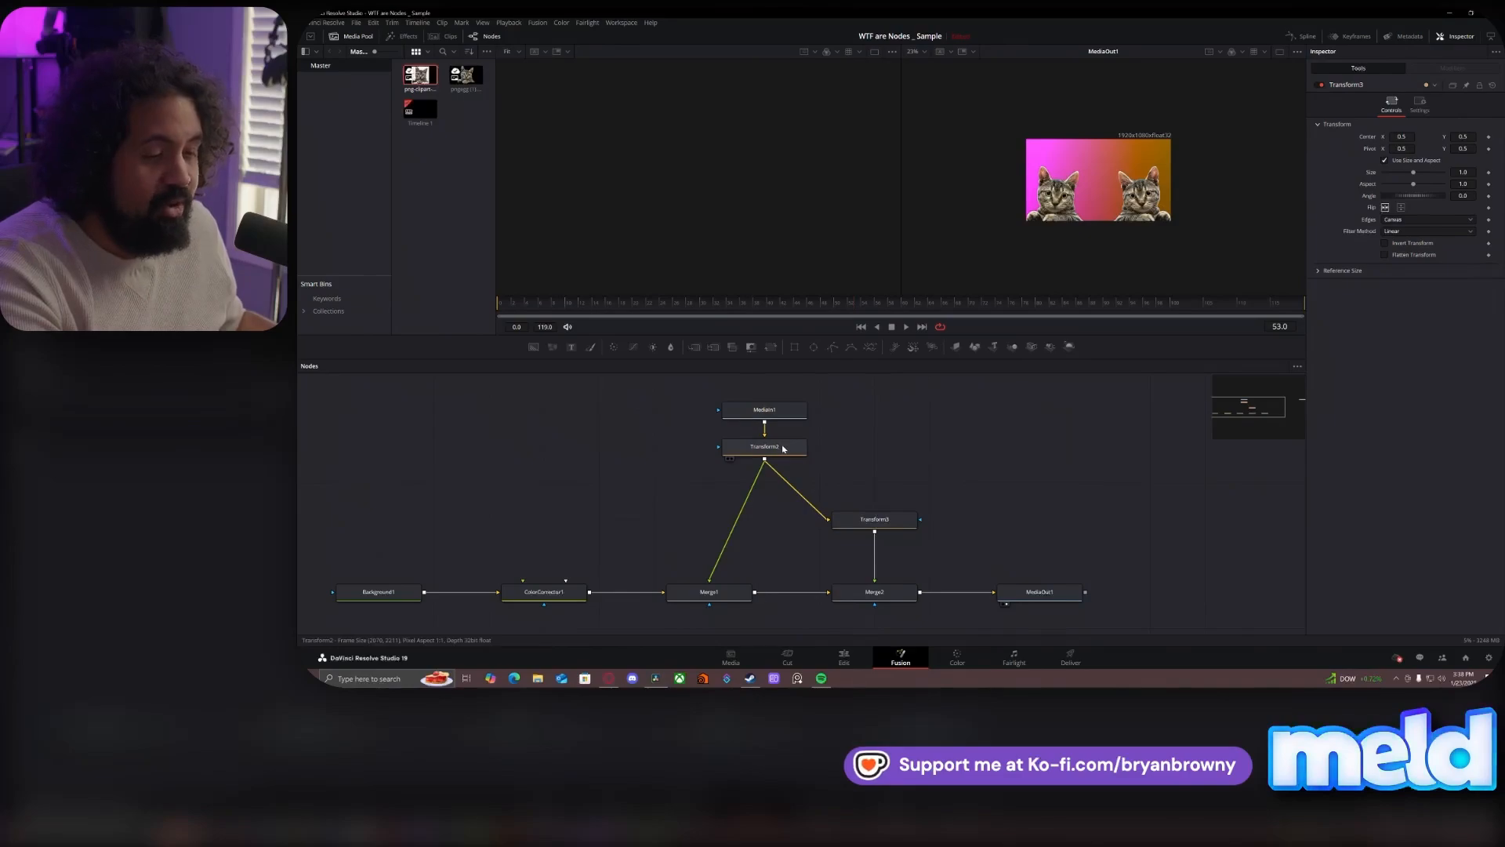
- Shift both cats by setting Transform2's Center X to 0.214
{"action": "mouse_move", "coordinate": [782, 447]}
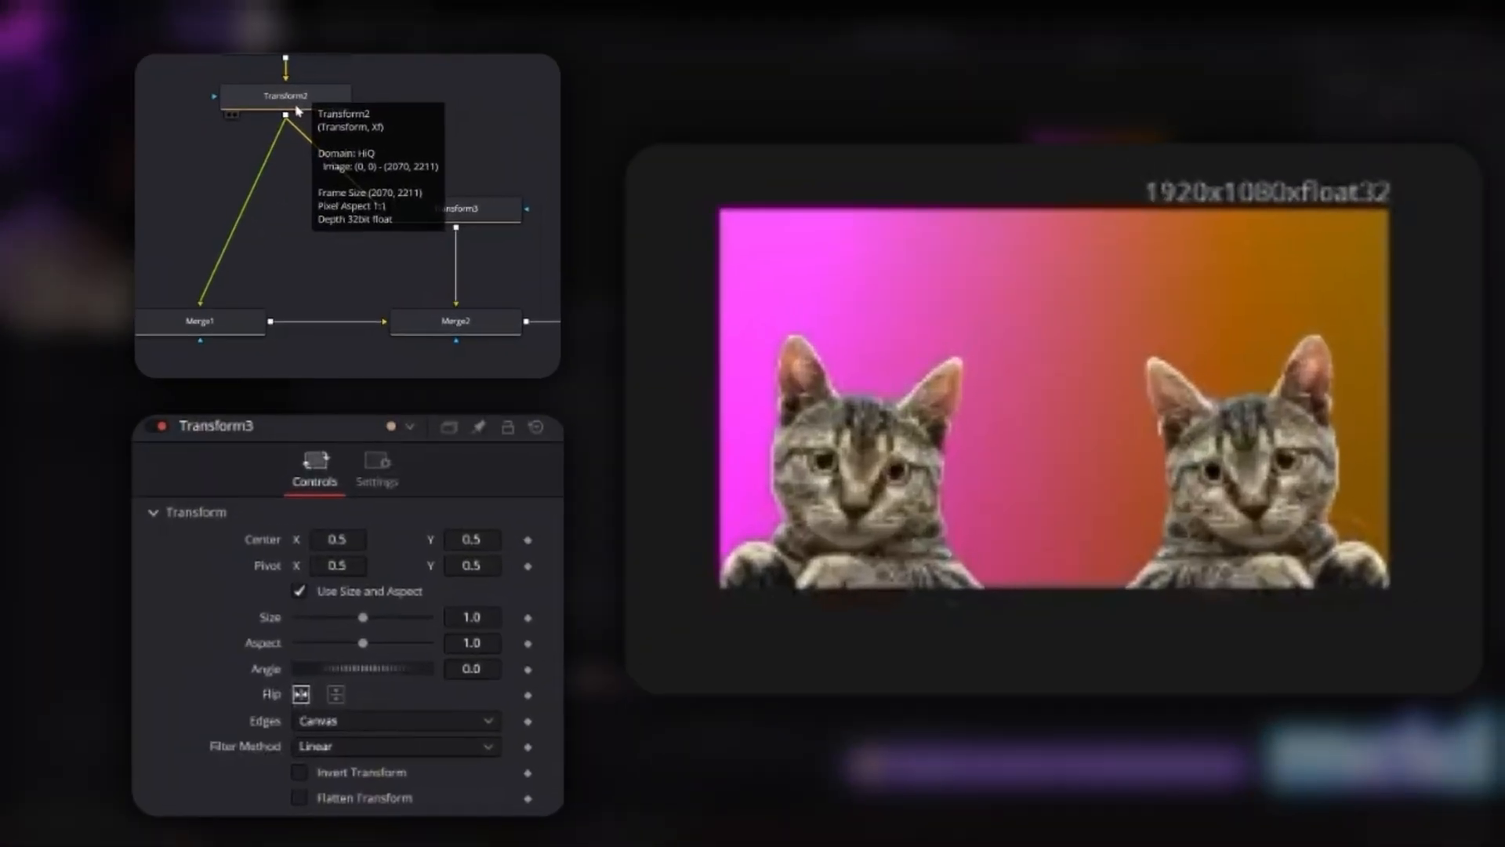
{"action": "left_click", "coordinate": [297, 108]}
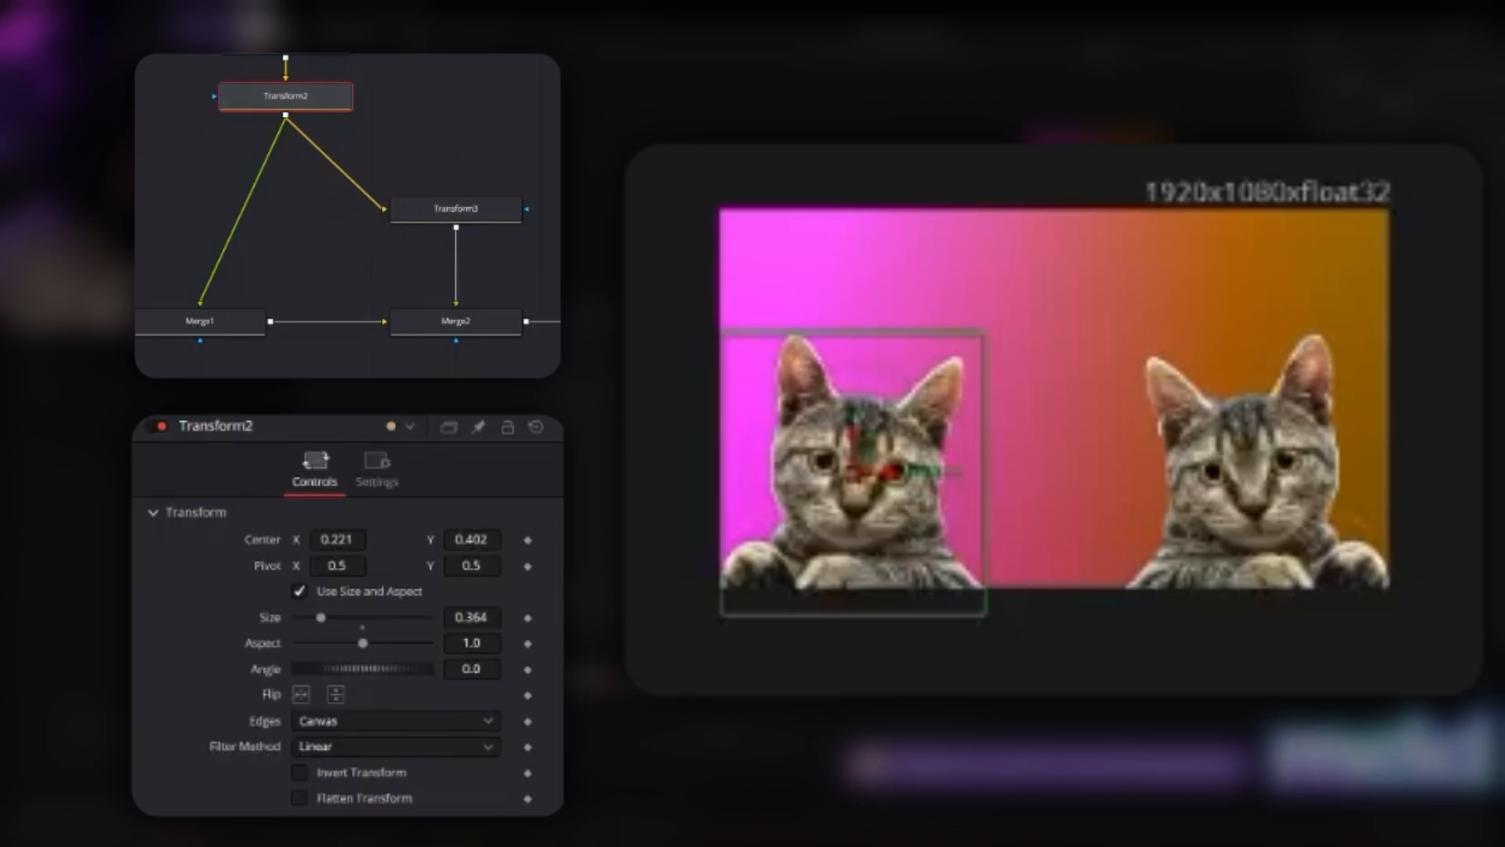
{"action": "mouse_move", "coordinate": [367, 539]}
{"action": "left_mouse_down"}
{"action": "mouse_move", "coordinate": [325, 540]}
{"action": "mouse_move", "coordinate": [577, 539]}
{"action": "mouse_move", "coordinate": [326, 539]}
{"action": "mouse_move", "coordinate": [387, 540]}
{"action": "left_mouse_up"}
{"action": "left_click_drag", "start_coordinate": [1311, 171], "coordinate": [1292, 171]}
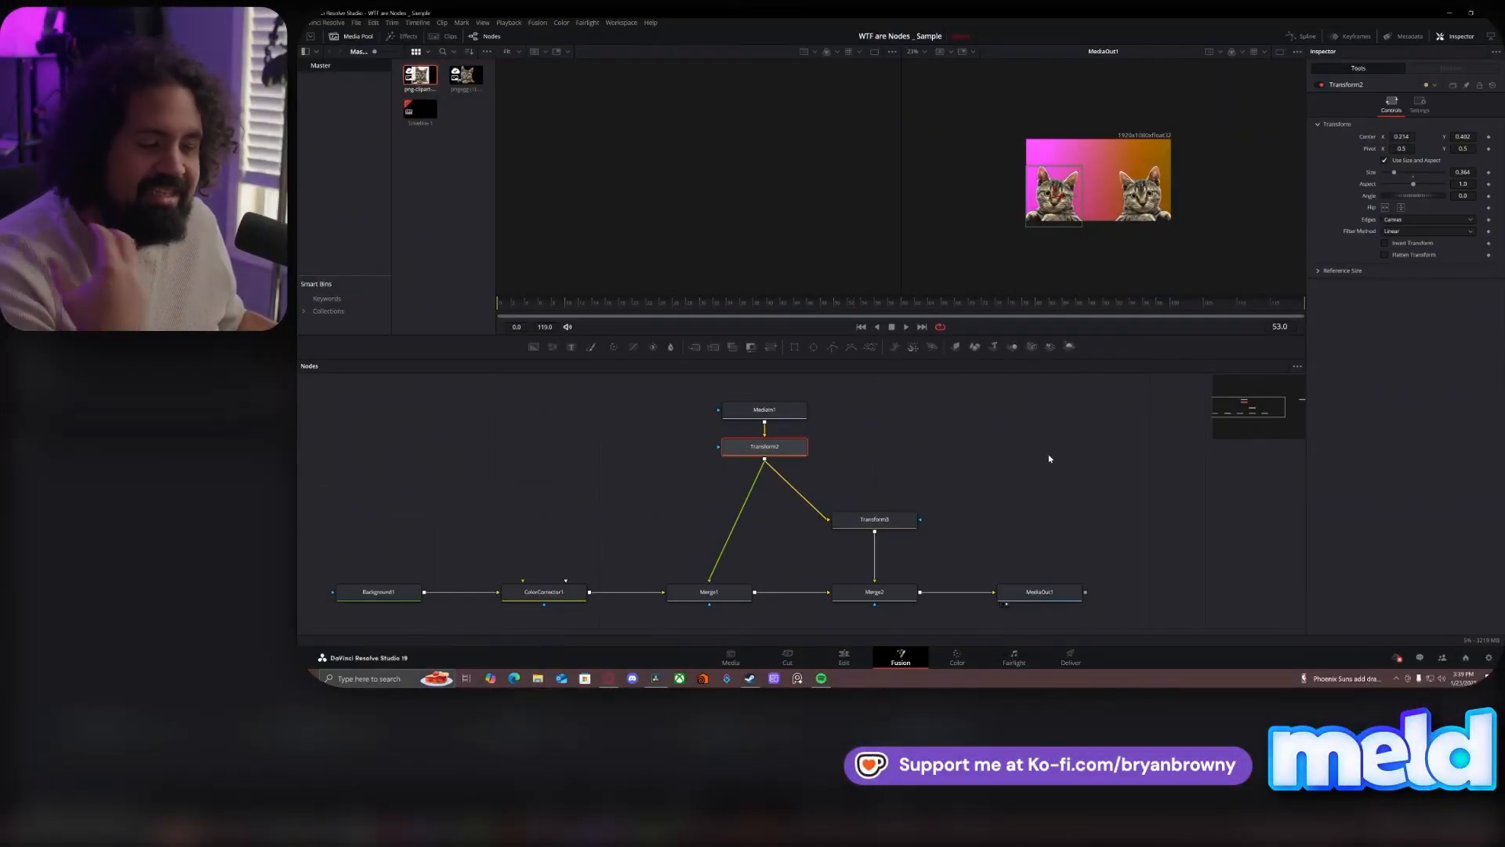
- Remove both Transform nodes so MediaIn1 feeds Merge1 directly, and merge MediaIn1 a second time through a new merge node after Merge1
{"action": "left_click", "coordinate": [837, 429]}
{"action": "left_click_drag", "start_coordinate": [870, 400], "coordinate": [722, 471]}
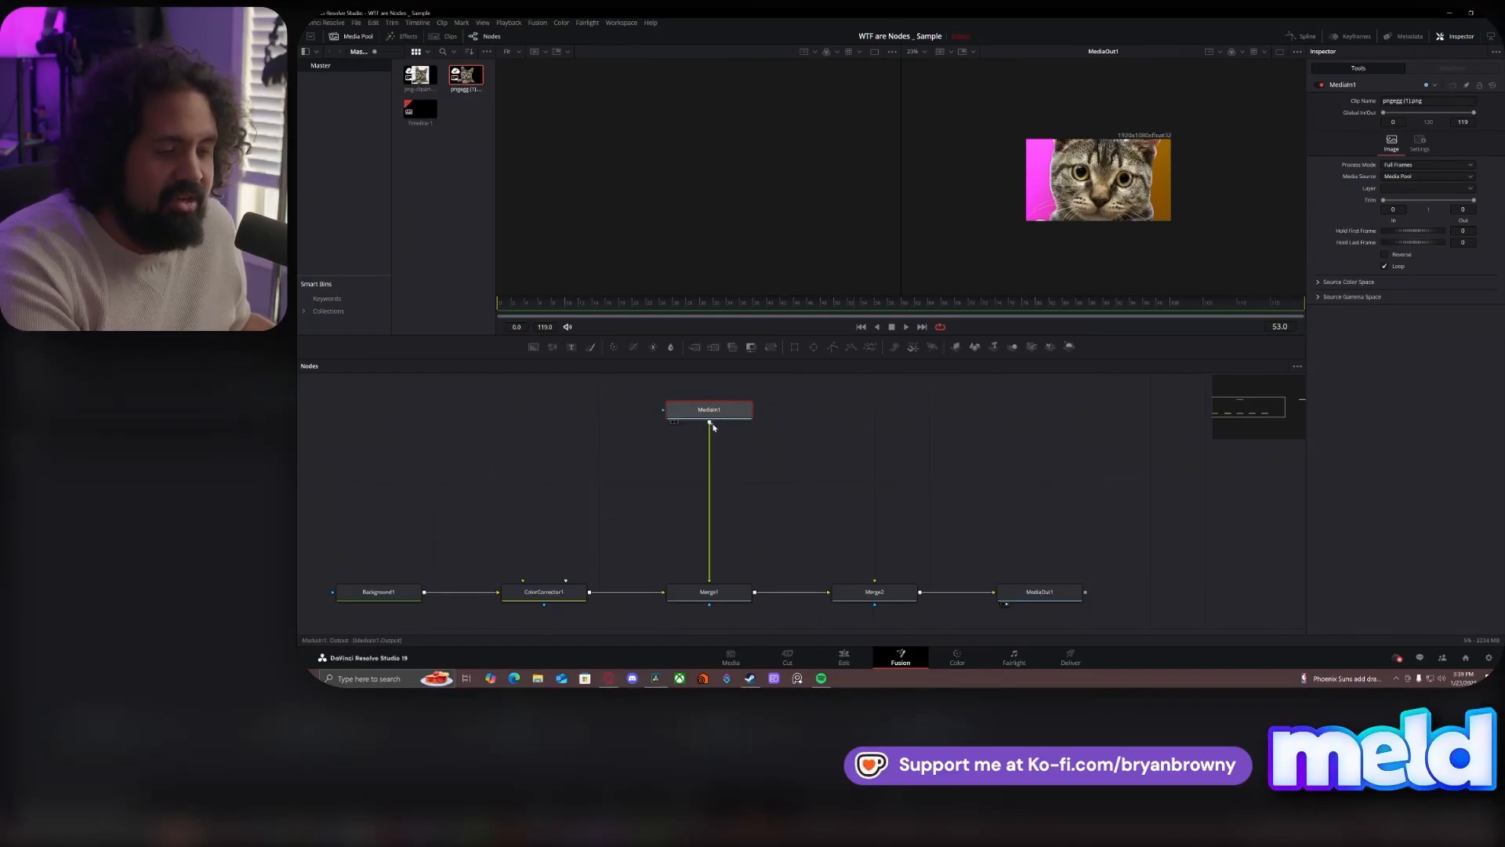
{"action": "left_click_drag", "start_coordinate": [803, 478], "coordinate": [835, 602]}
{"action": "left_click_drag", "start_coordinate": [744, 412], "coordinate": [812, 412]}
- Insert a Transform node between MediaIn1 and Merge1, and set its Size to 0.39
{"action": "key", "text": "shift+space"}
{"action": "type", "text": "xf"}
{"action": "key", "text": "Return"}
{"action": "left_click_drag", "start_coordinate": [917, 439], "coordinate": [714, 484]}
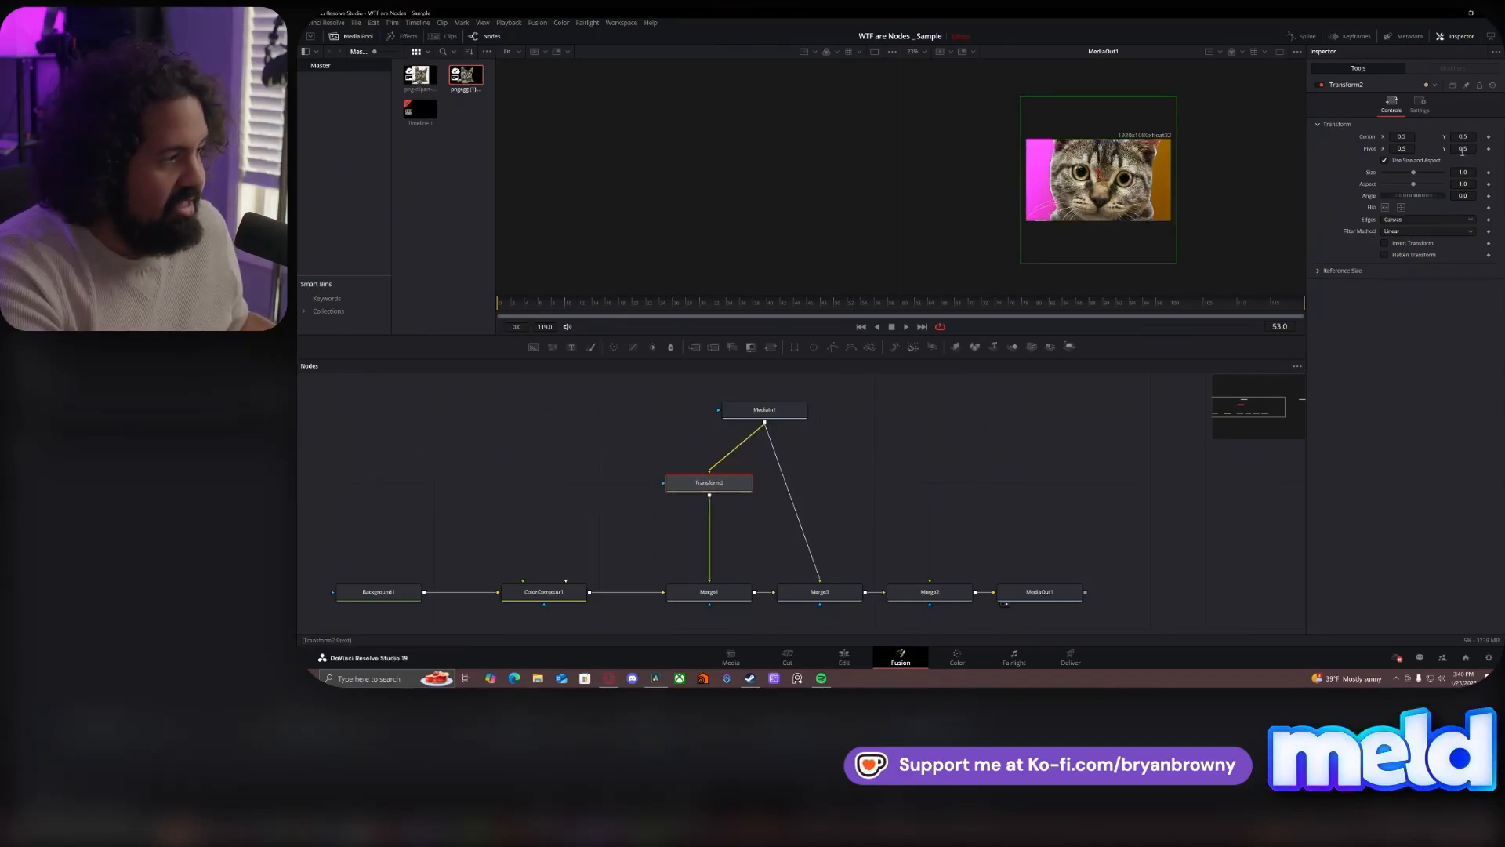
{"action": "left_click_drag", "start_coordinate": [1464, 170], "coordinate": [1425, 170]}
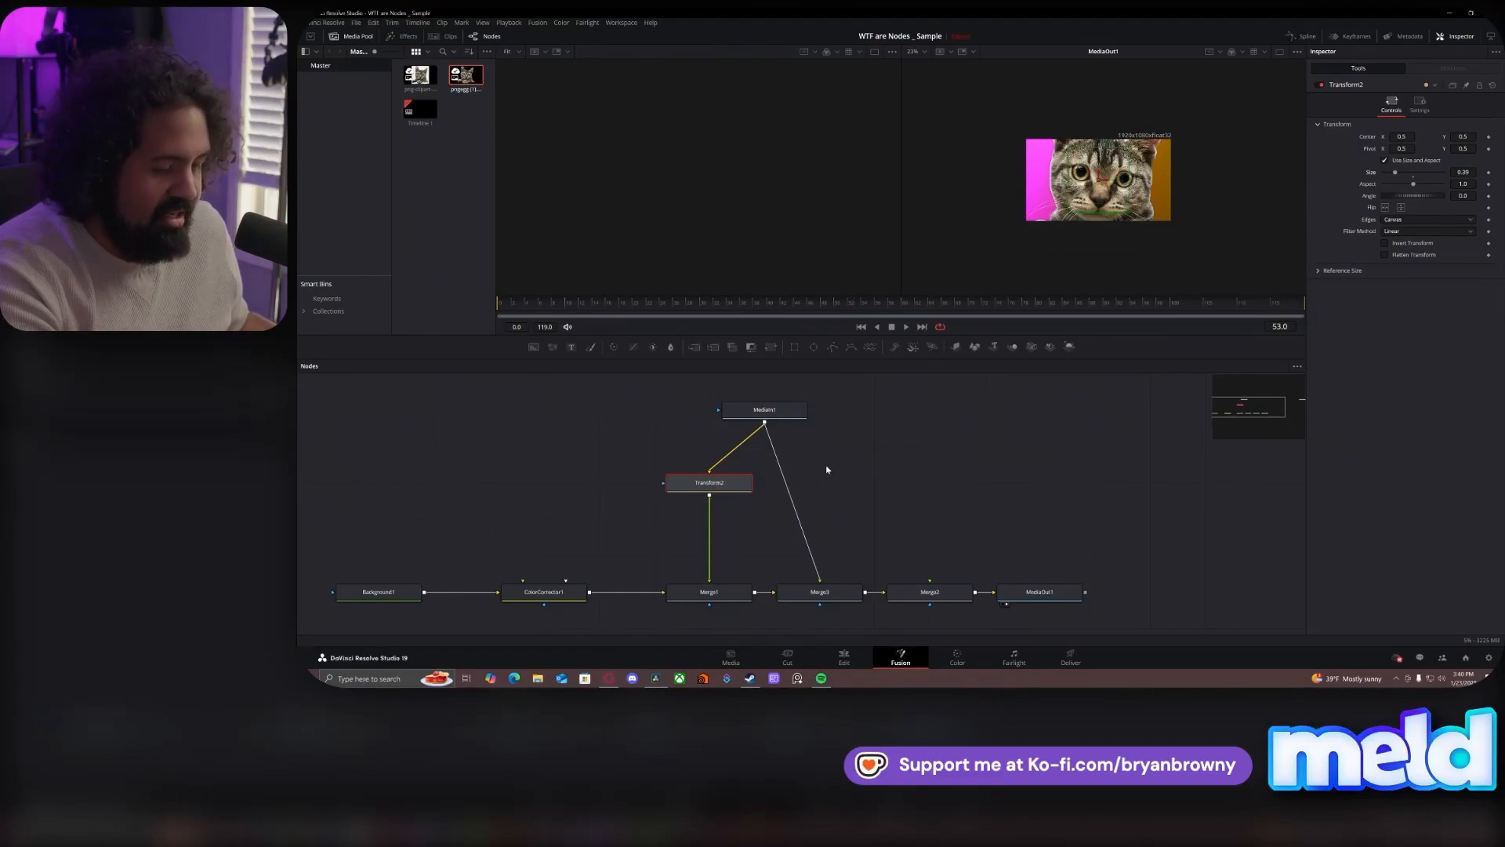
- Paste a Transform2 copy between MediaIn1 and Merge3, setting Center X to about 0.22 on the copy and 0.719 on the original
{"action": "key", "text": "ctrl+v"}
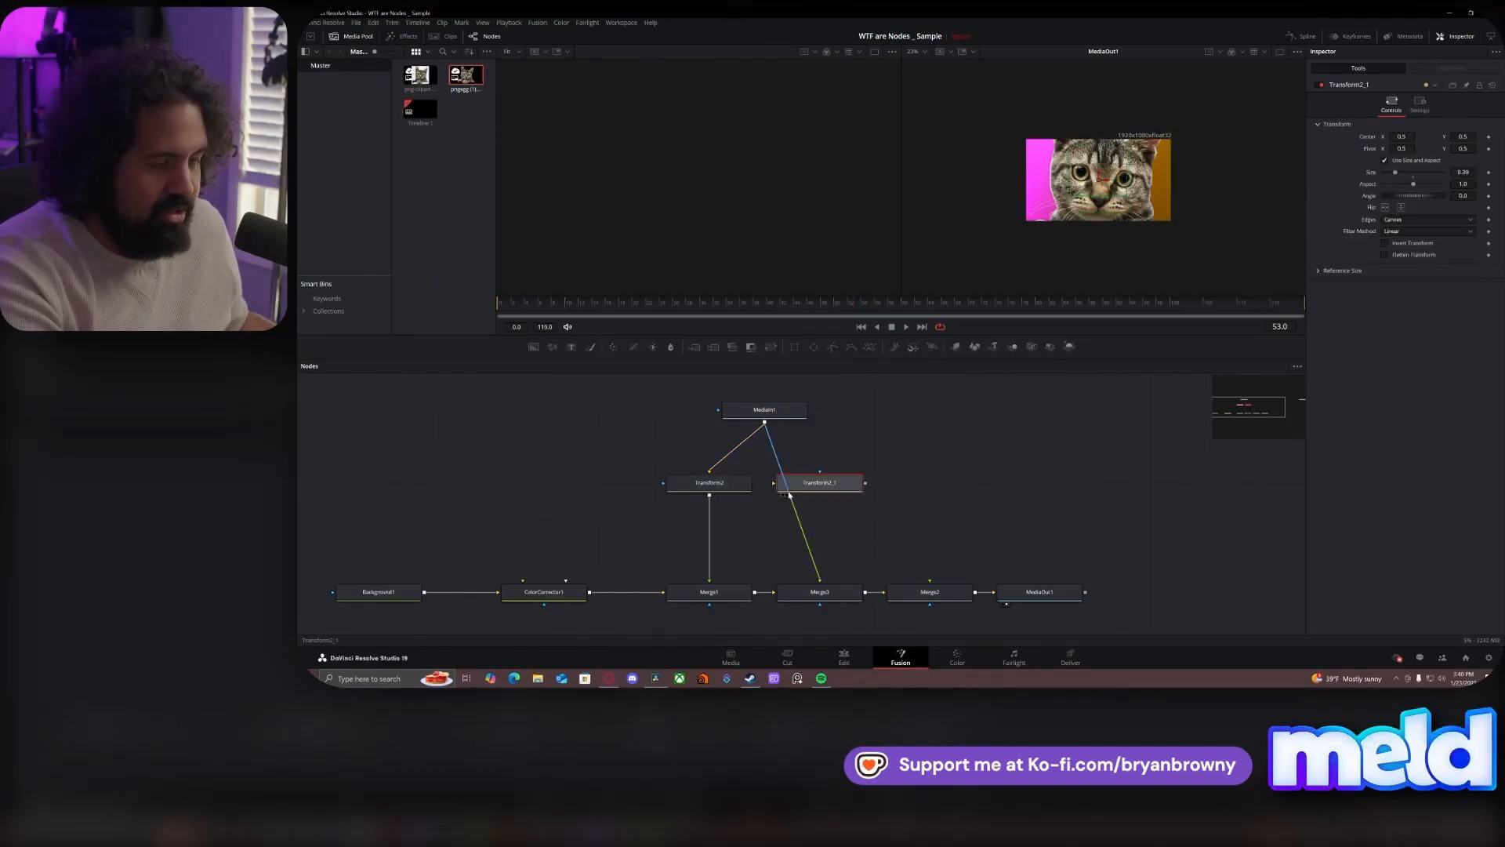
{"action": "left_click_drag", "start_coordinate": [817, 485], "coordinate": [820, 484]}
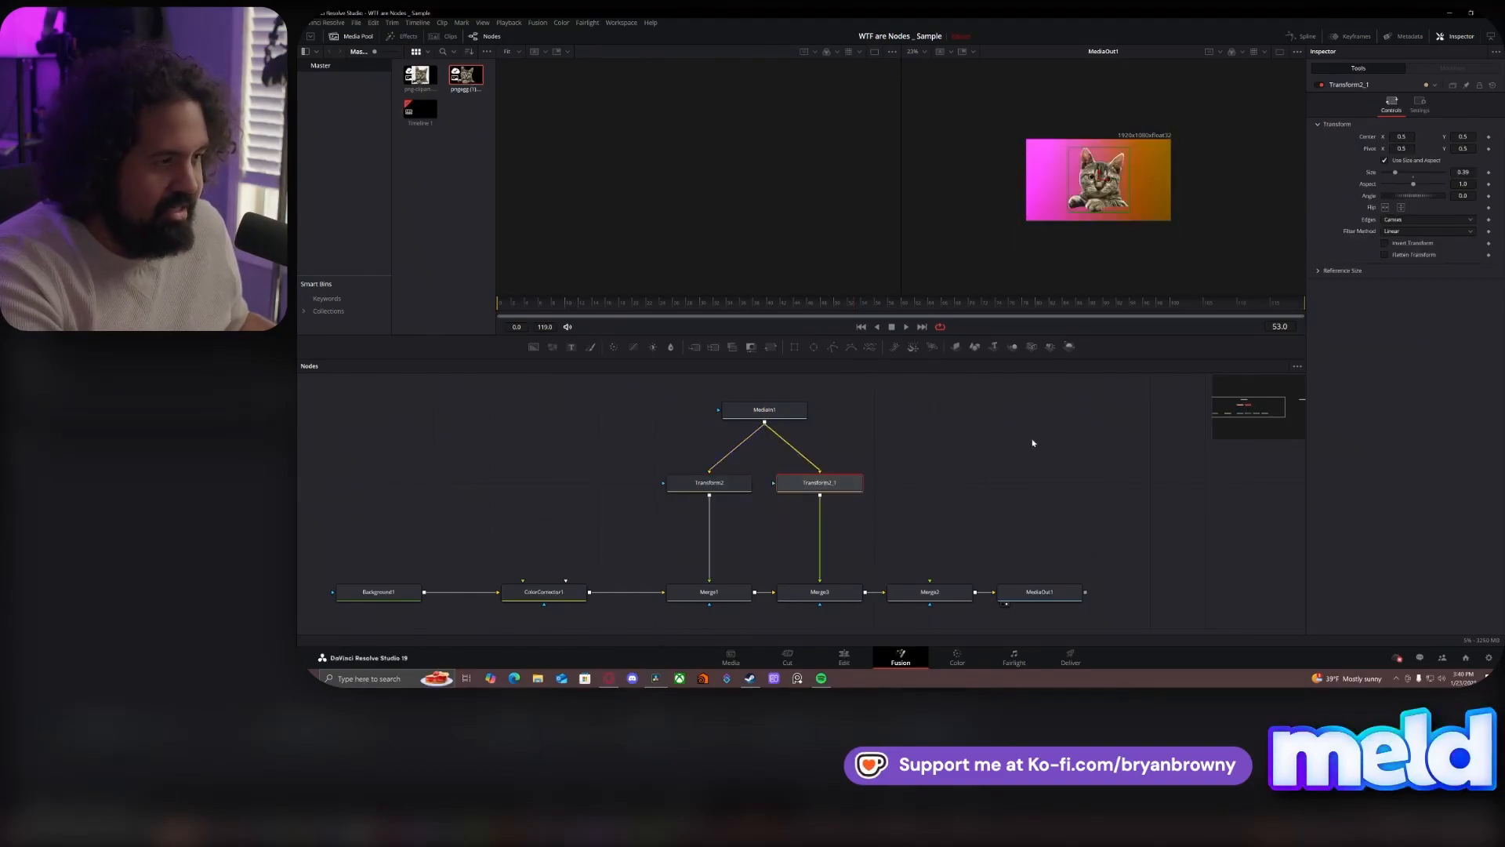
{"action": "left_click_drag", "start_coordinate": [1413, 136], "coordinate": [1283, 141]}
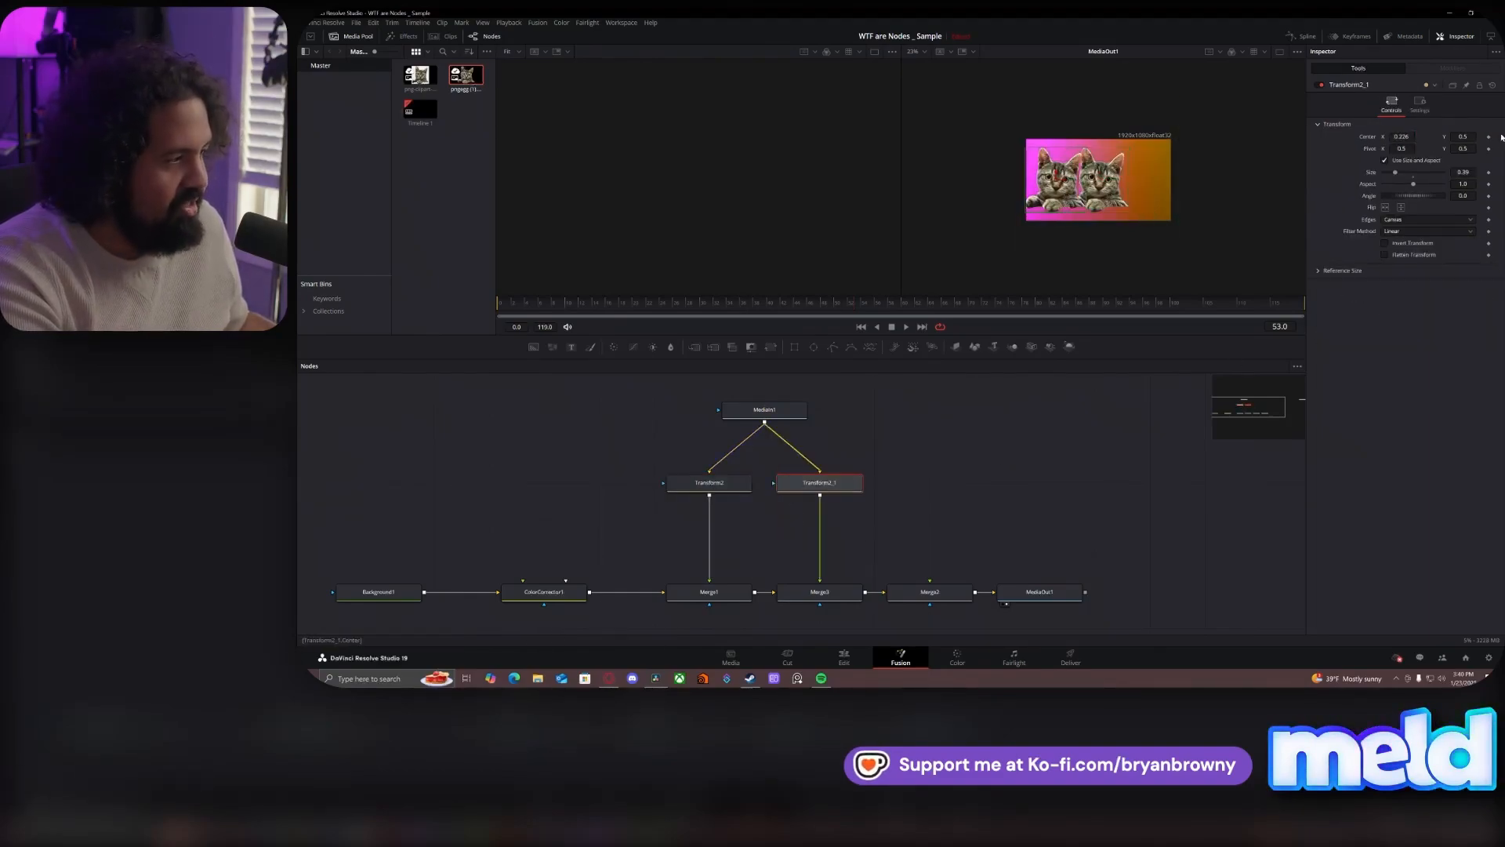
{"action": "left_click", "coordinate": [704, 478]}
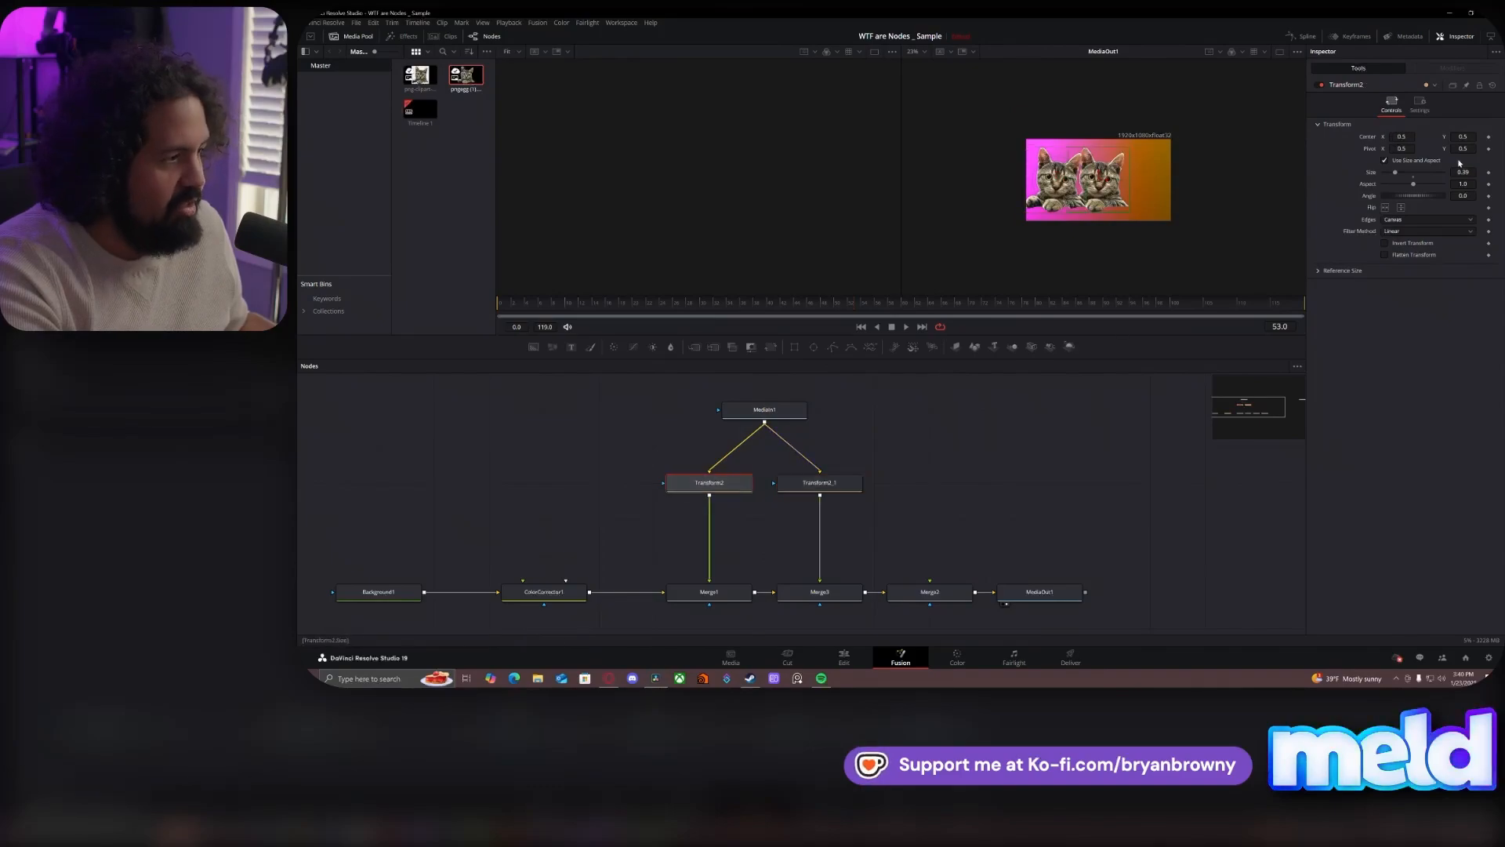
{"action": "left_click_drag", "start_coordinate": [1395, 137], "coordinate": [1499, 138]}
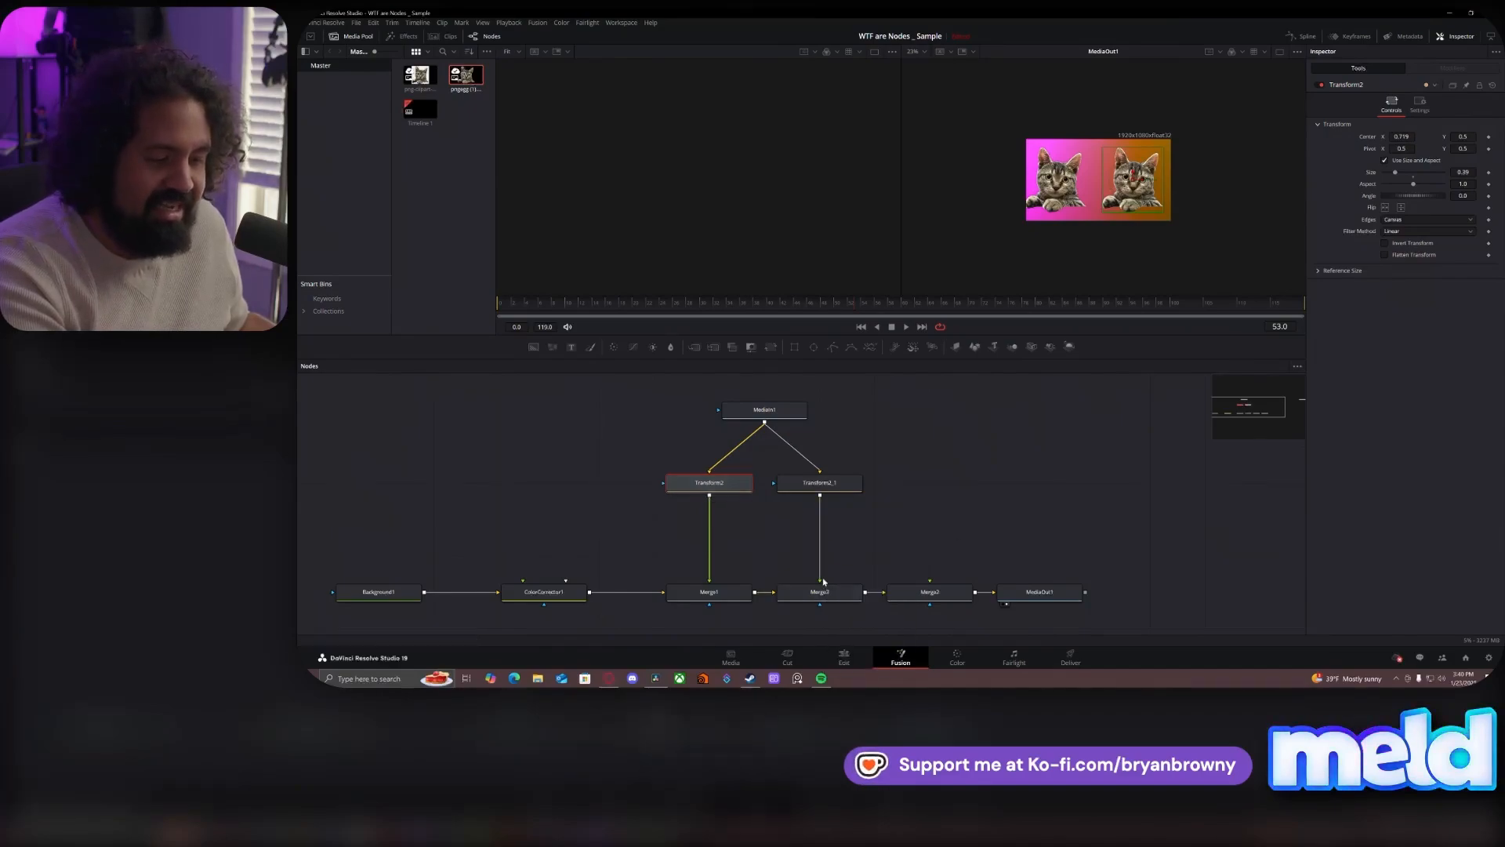
- Detach Transform2_1 from Merge3 and combine it with Transform2 in a new merge node above Merge1, spacing out the branch nodes
{"action": "left_click_drag", "start_coordinate": [838, 563], "coordinate": [821, 579]}
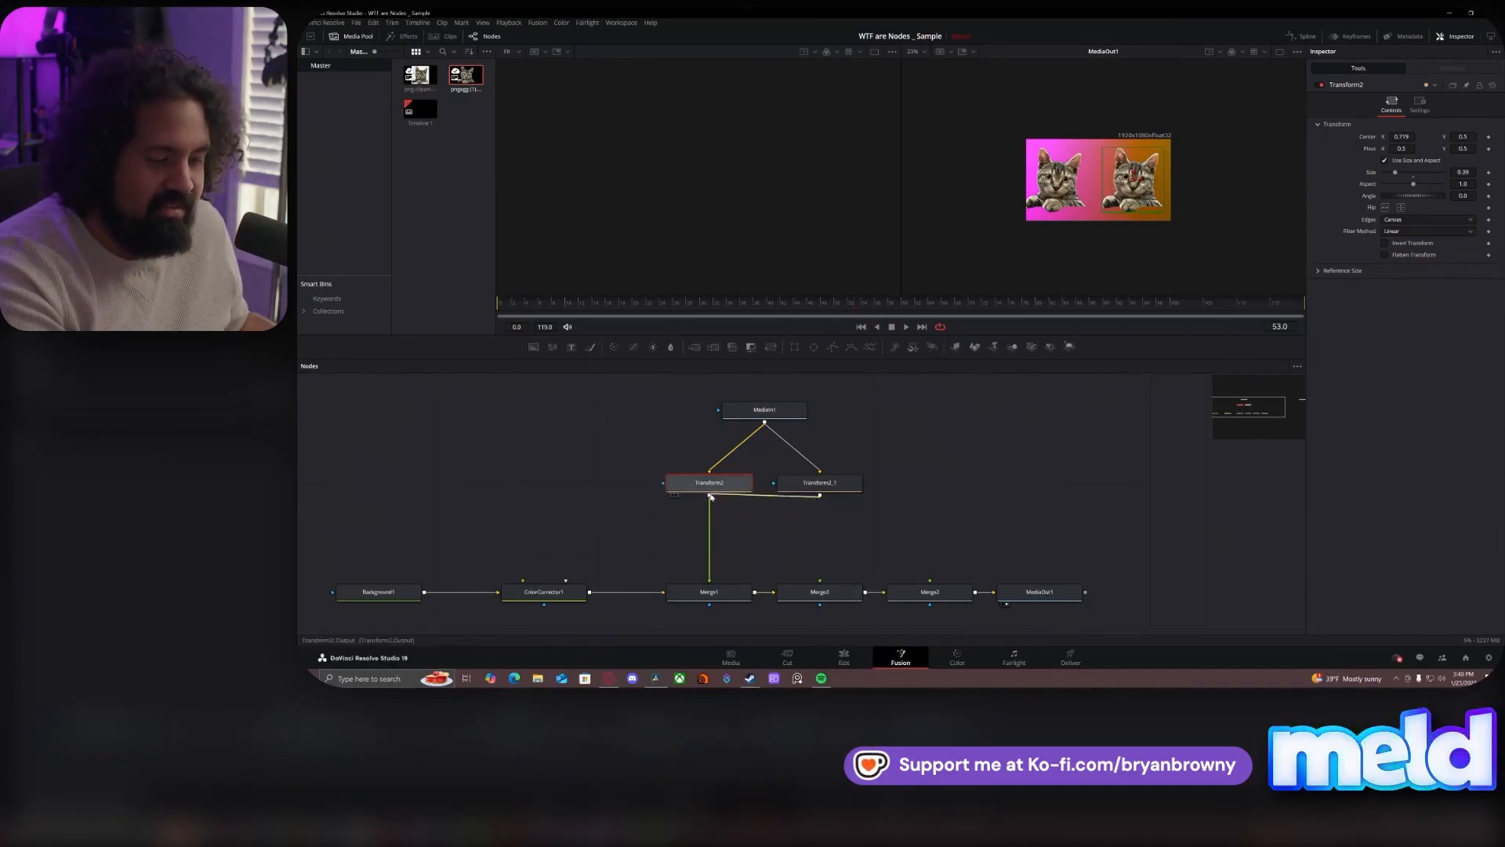
{"action": "left_click", "coordinate": [821, 565]}
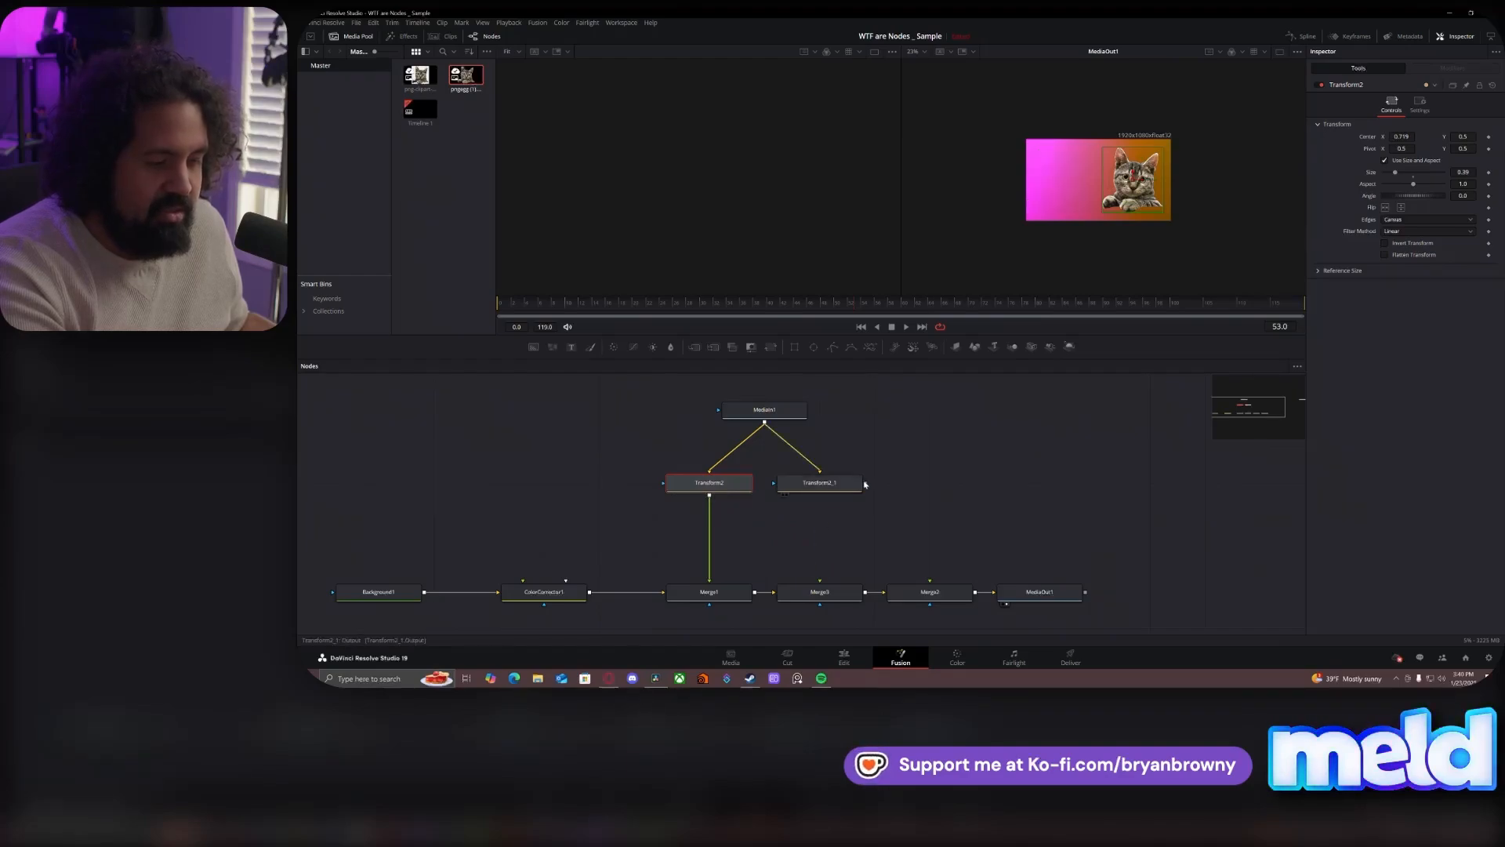
{"action": "left_click_drag", "start_coordinate": [866, 485], "coordinate": [816, 508]}
{"action": "left_click_drag", "start_coordinate": [710, 501], "coordinate": [709, 495]}
{"action": "left_click_drag", "start_coordinate": [925, 483], "coordinate": [719, 551]}
{"action": "left_click_drag", "start_coordinate": [822, 485], "coordinate": [878, 559]}
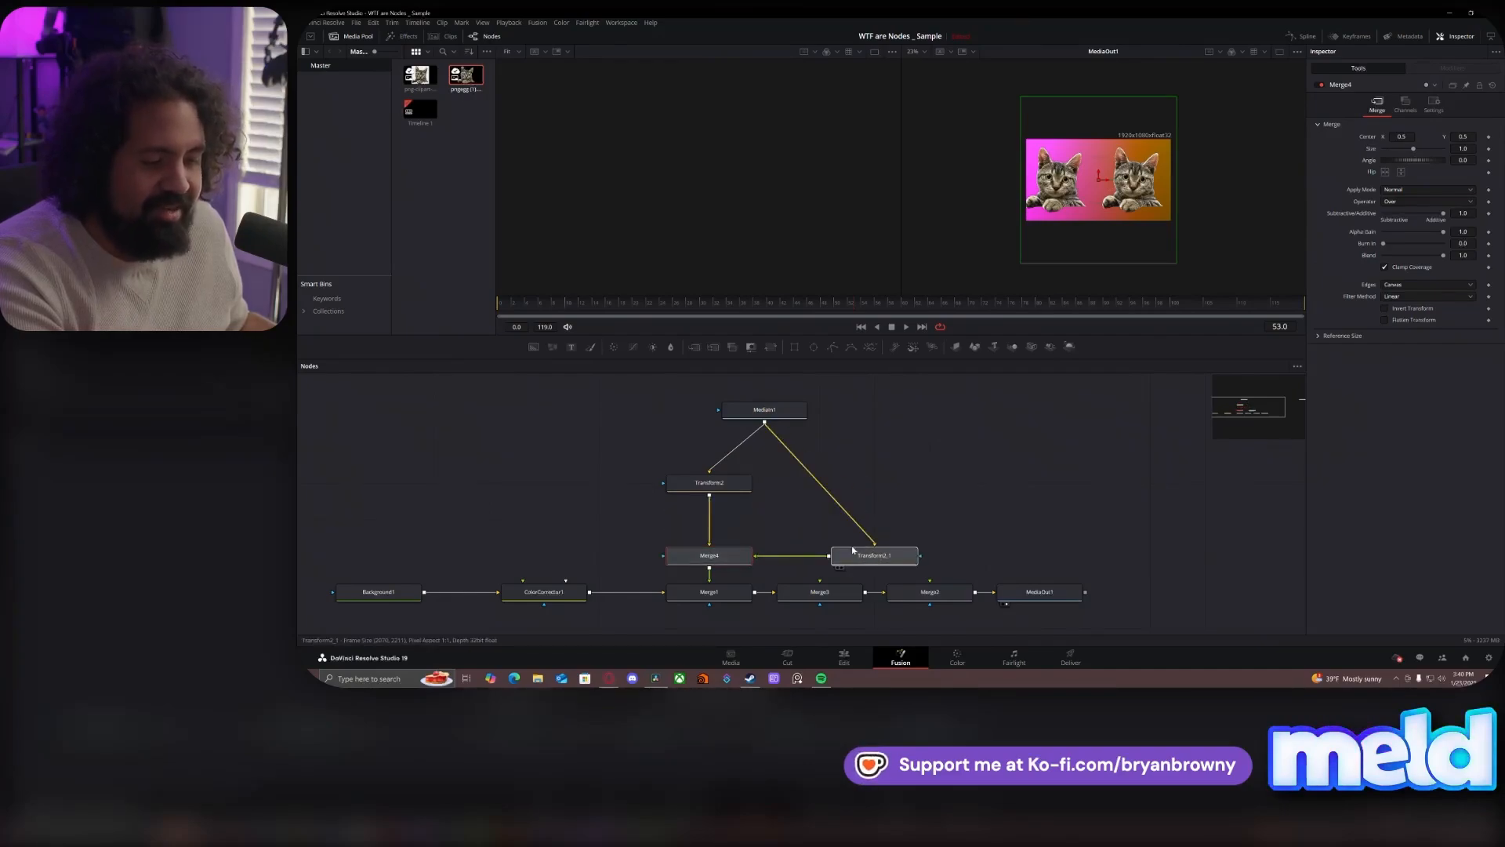
{"action": "left_click_drag", "start_coordinate": [772, 412], "coordinate": [826, 412]}
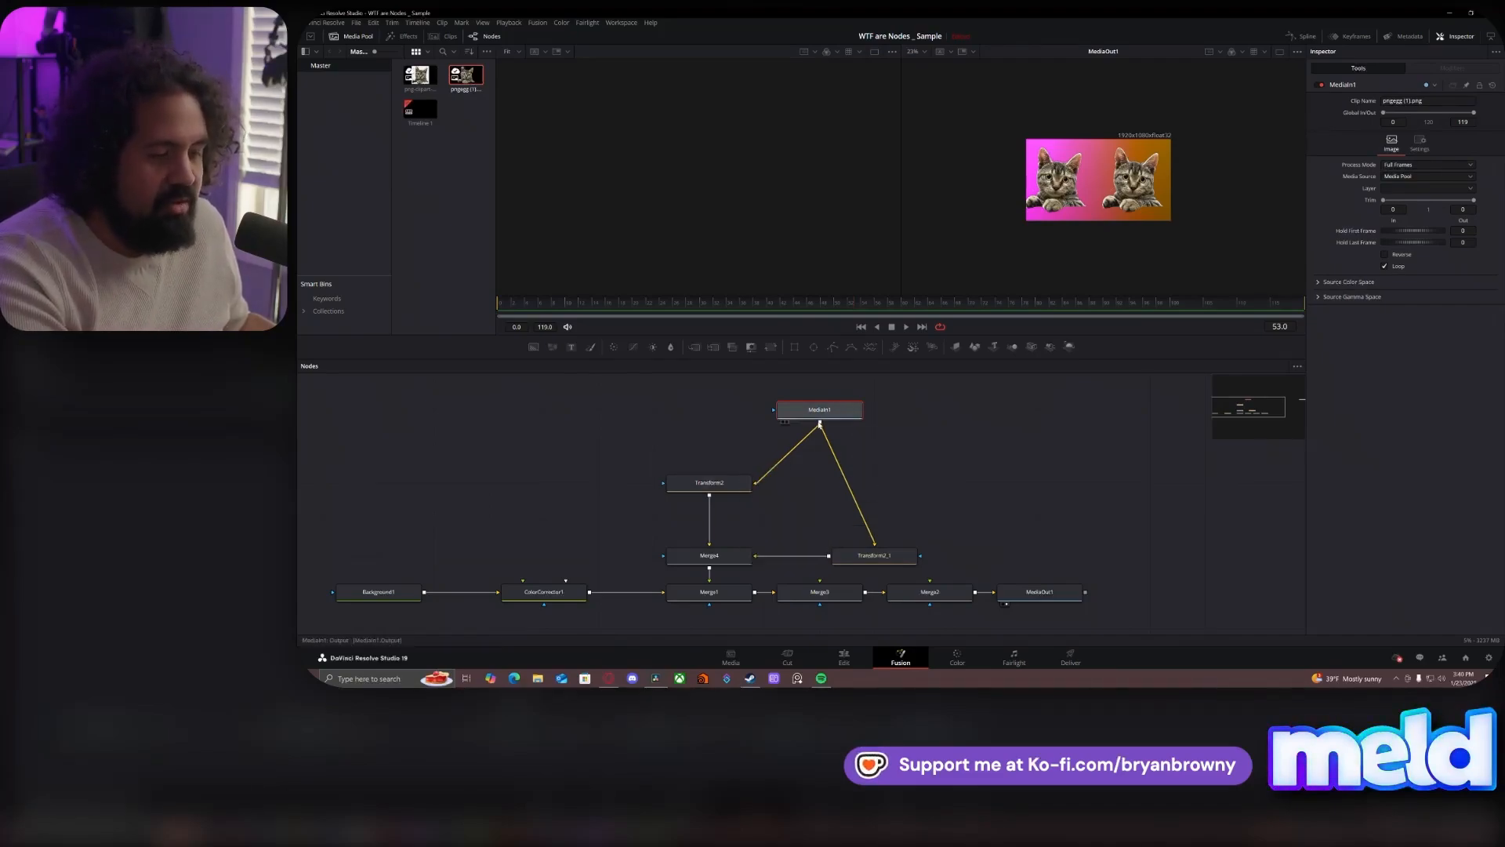
- Examine the branch path by selecting Transform2, MediaIn1, Transform2_1 and Merge4 in turn
{"action": "left_click", "coordinate": [724, 485]}
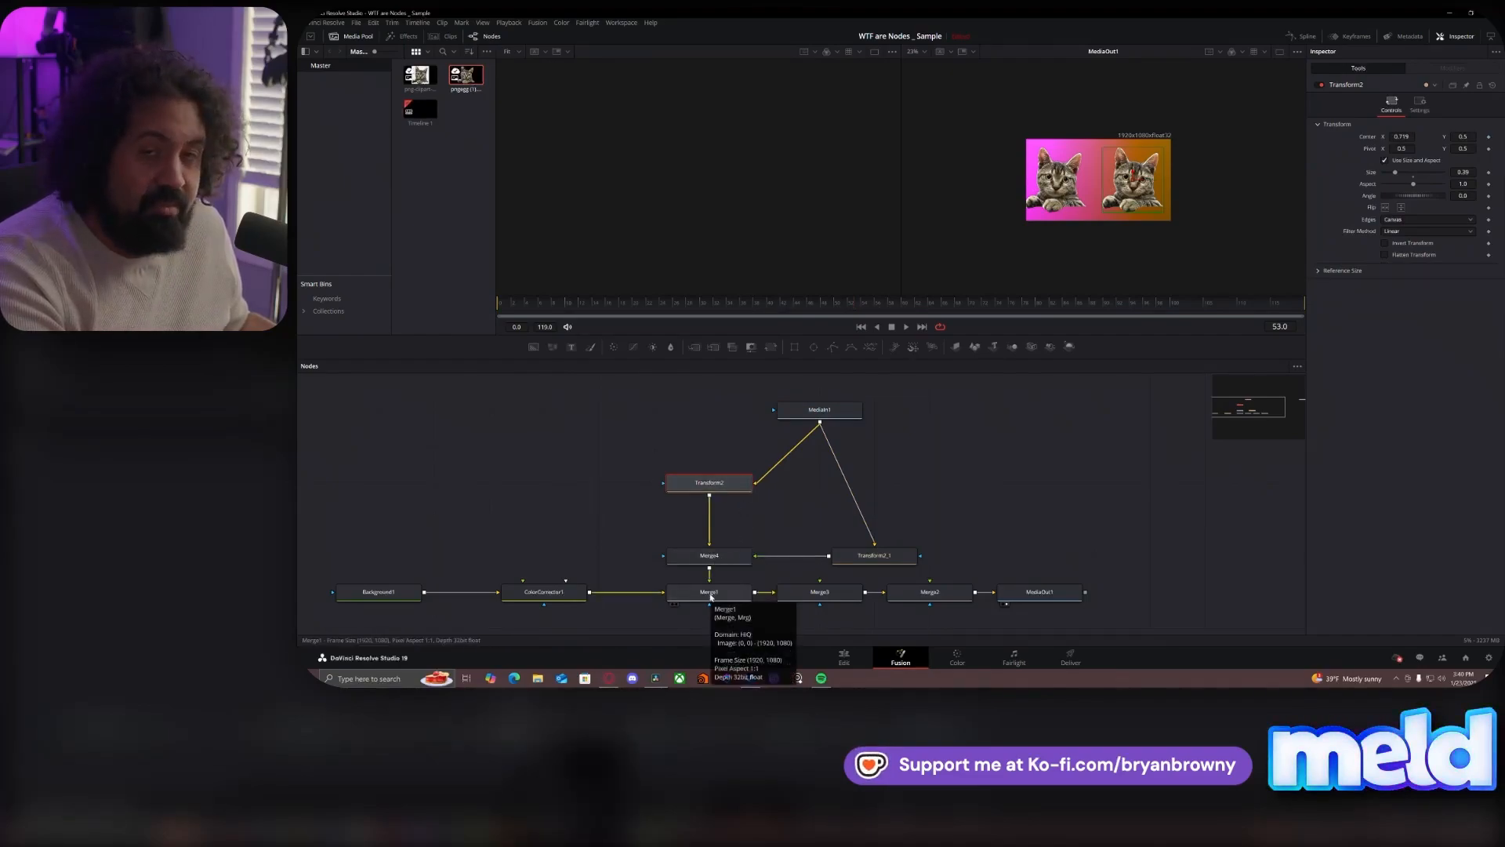
{"action": "left_click", "coordinate": [838, 412]}
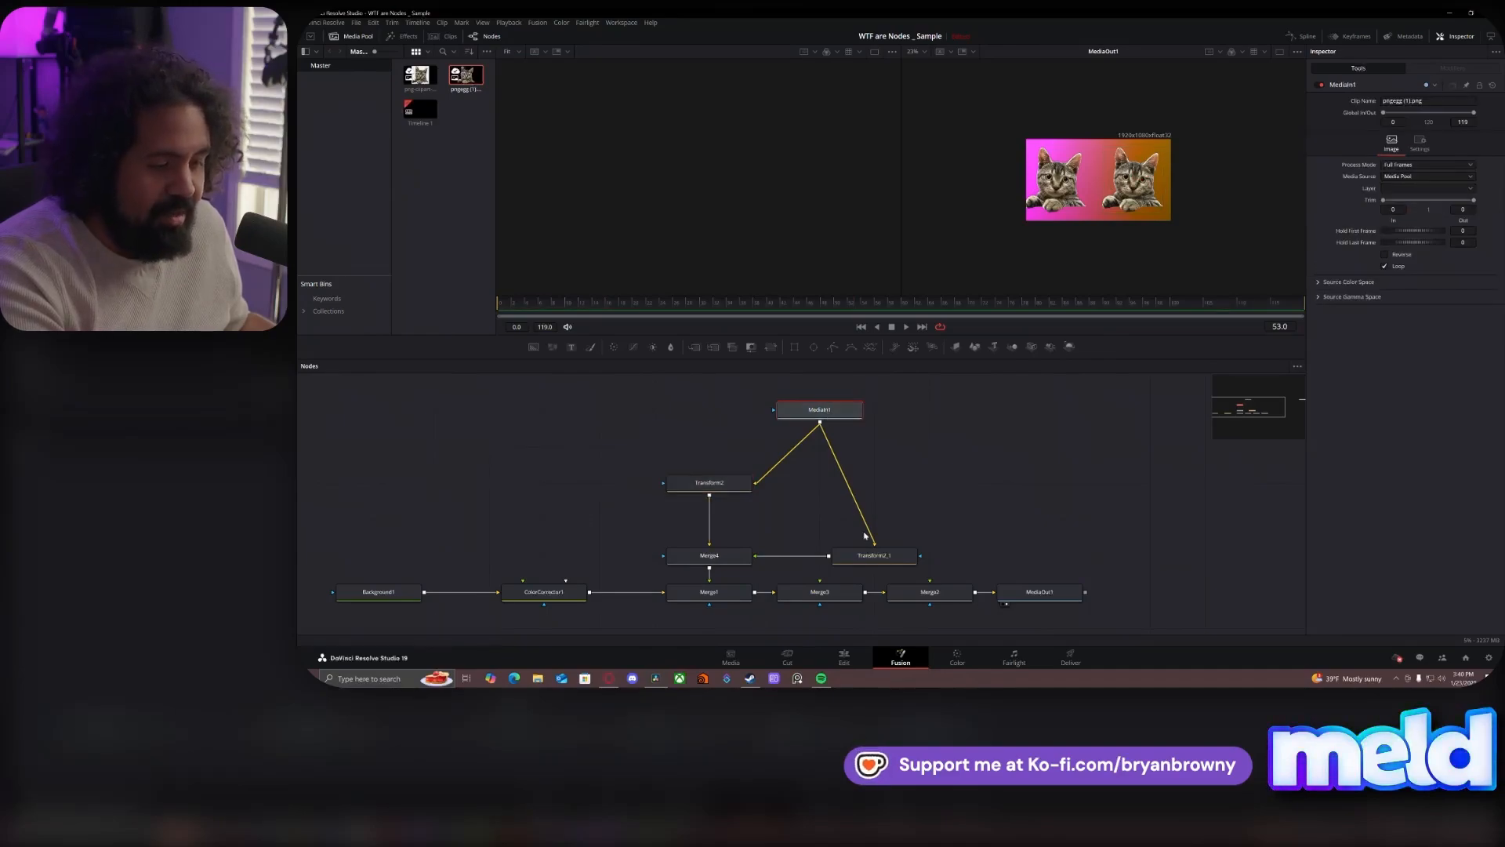
{"action": "left_click", "coordinate": [872, 560]}
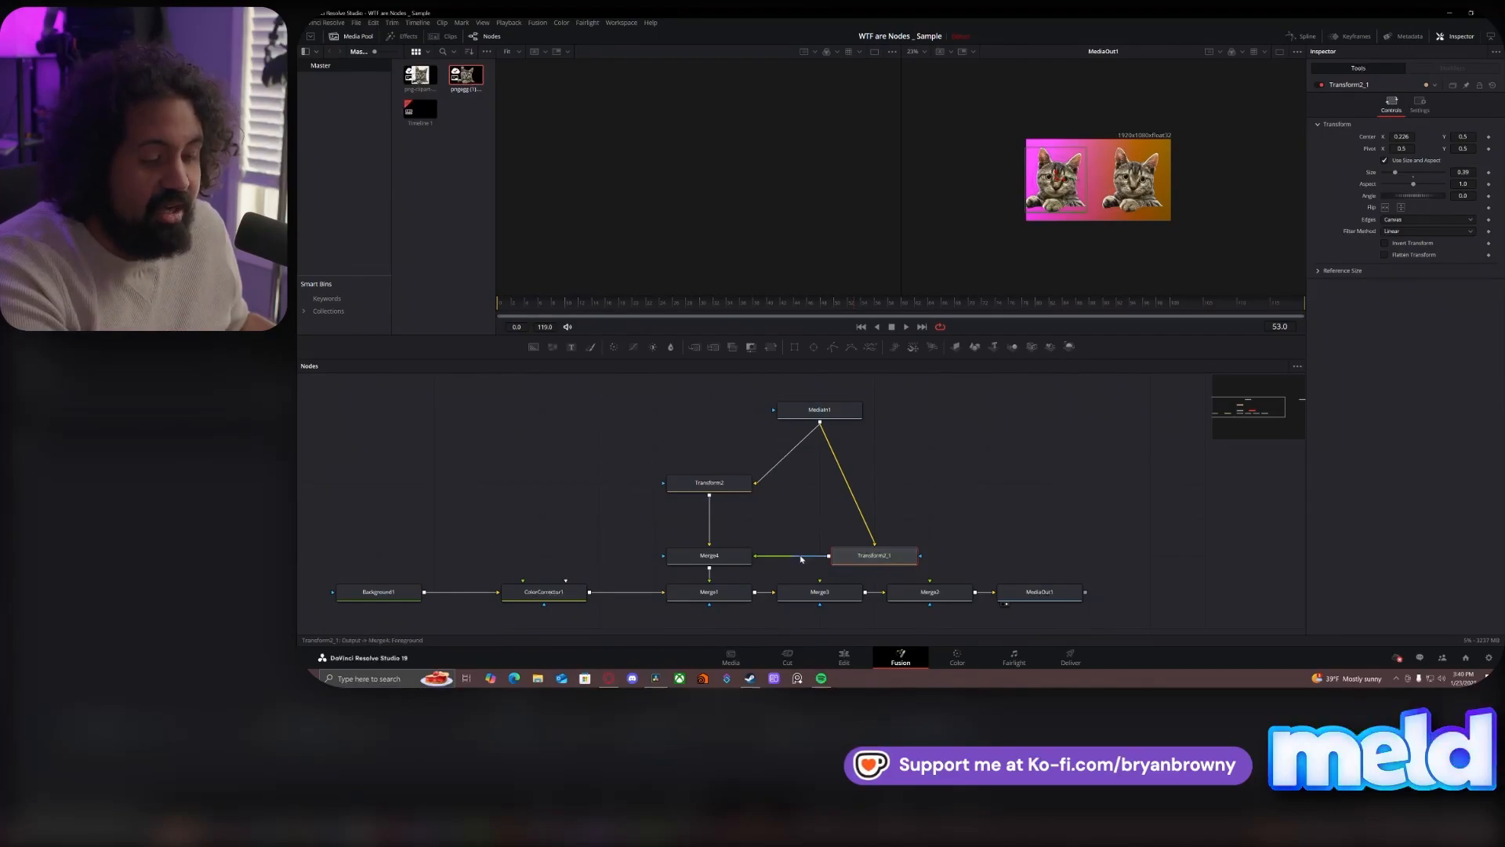
{"action": "left_click", "coordinate": [708, 557]}
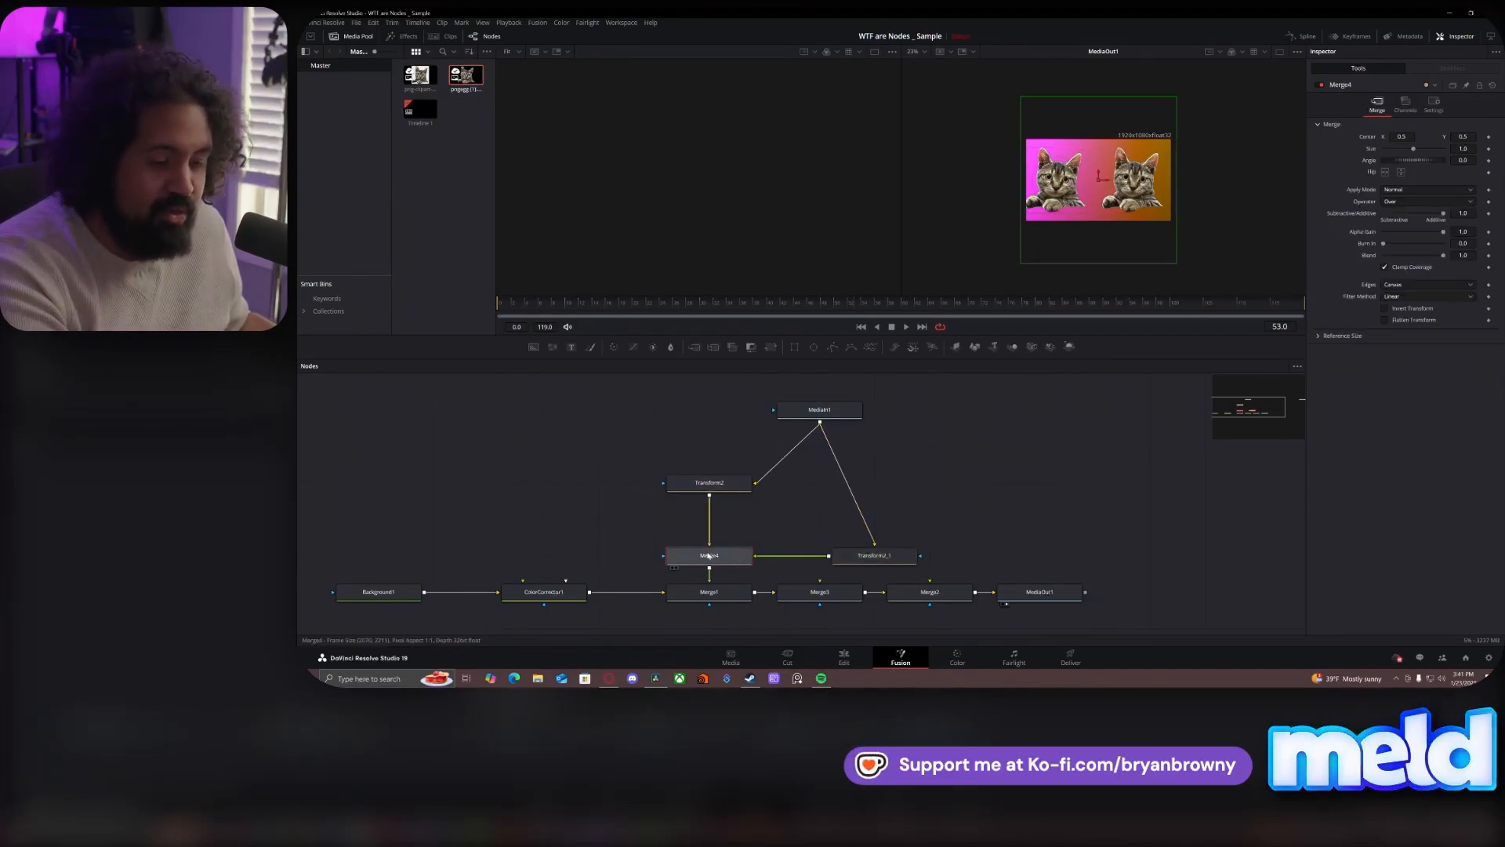
- Tidy the branch with Merge4 directly under Transform2, Transform2_1 beside Transform2, and MediaIn1 centred above both
{"action": "left_click_drag", "start_coordinate": [691, 557], "coordinate": [693, 520]}
{"action": "left_click", "coordinate": [733, 485]}
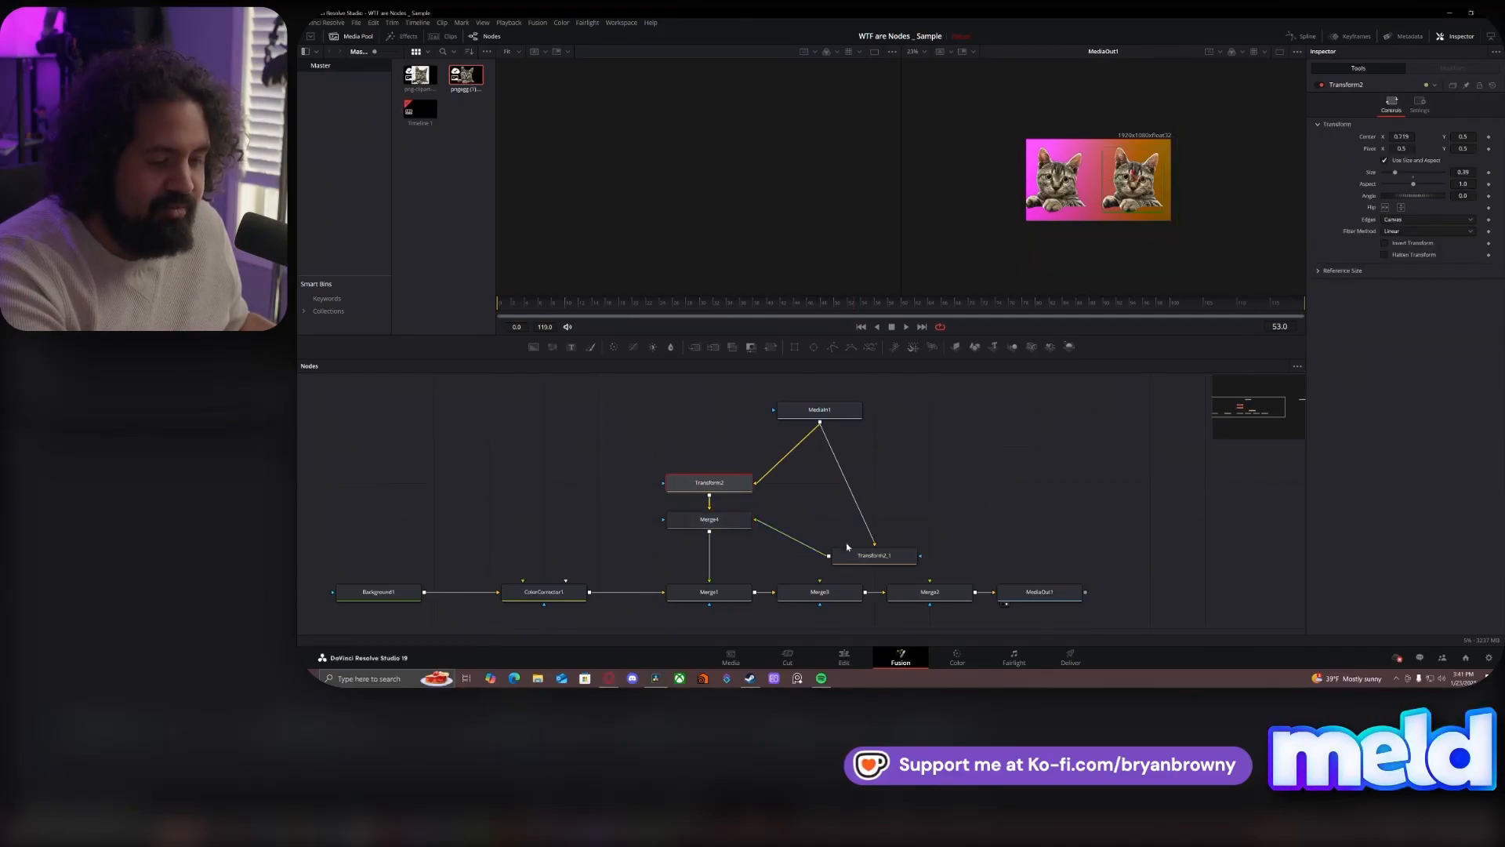
{"action": "left_click", "coordinate": [866, 554]}
{"action": "left_click_drag", "start_coordinate": [868, 552], "coordinate": [868, 517]}
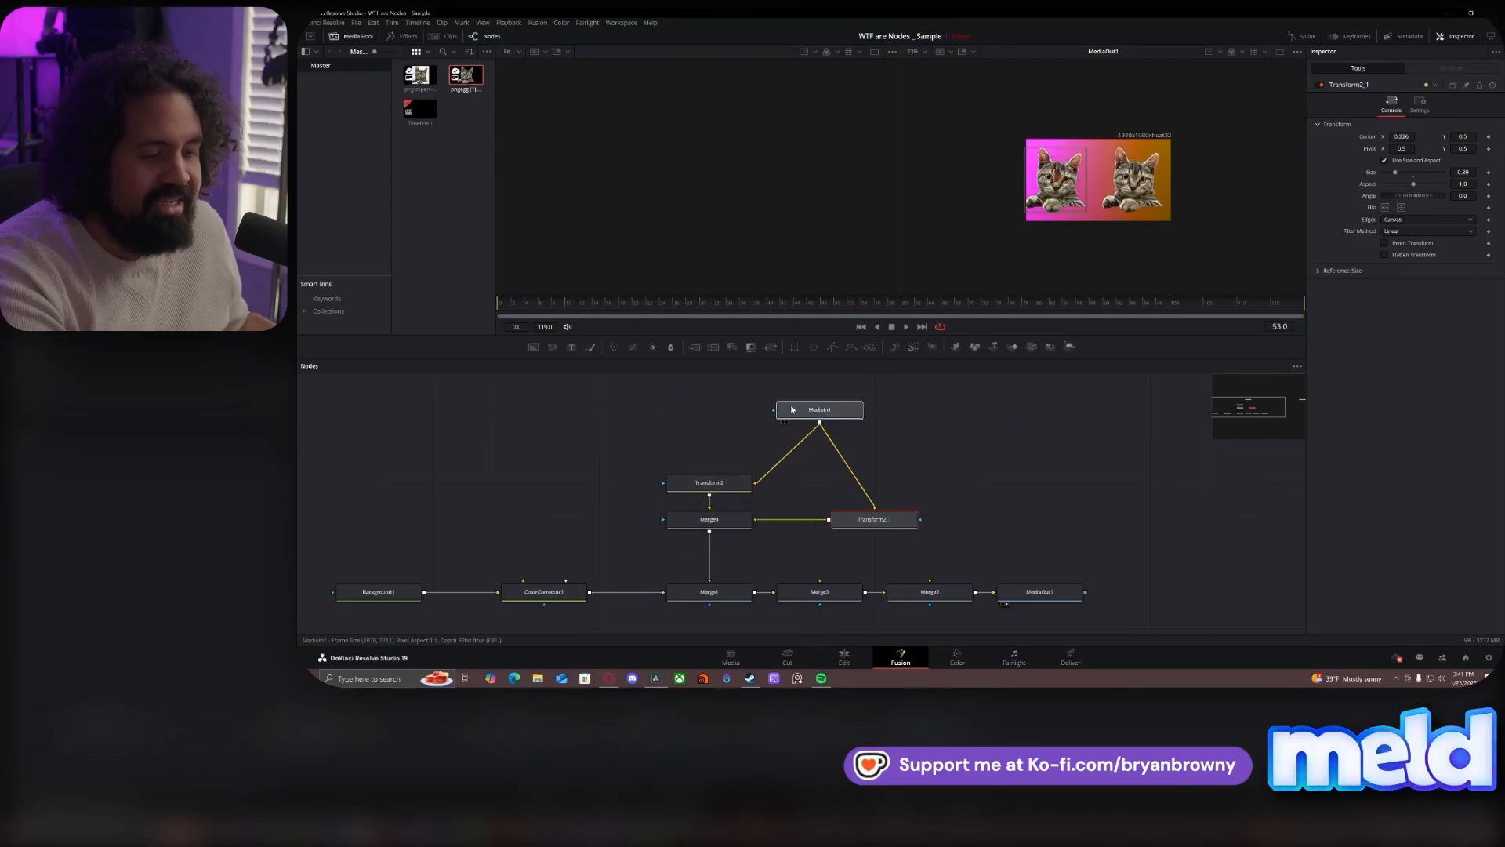
{"action": "left_click_drag", "start_coordinate": [791, 410], "coordinate": [737, 410]}
{"action": "left_click_drag", "start_coordinate": [844, 524], "coordinate": [788, 487]}
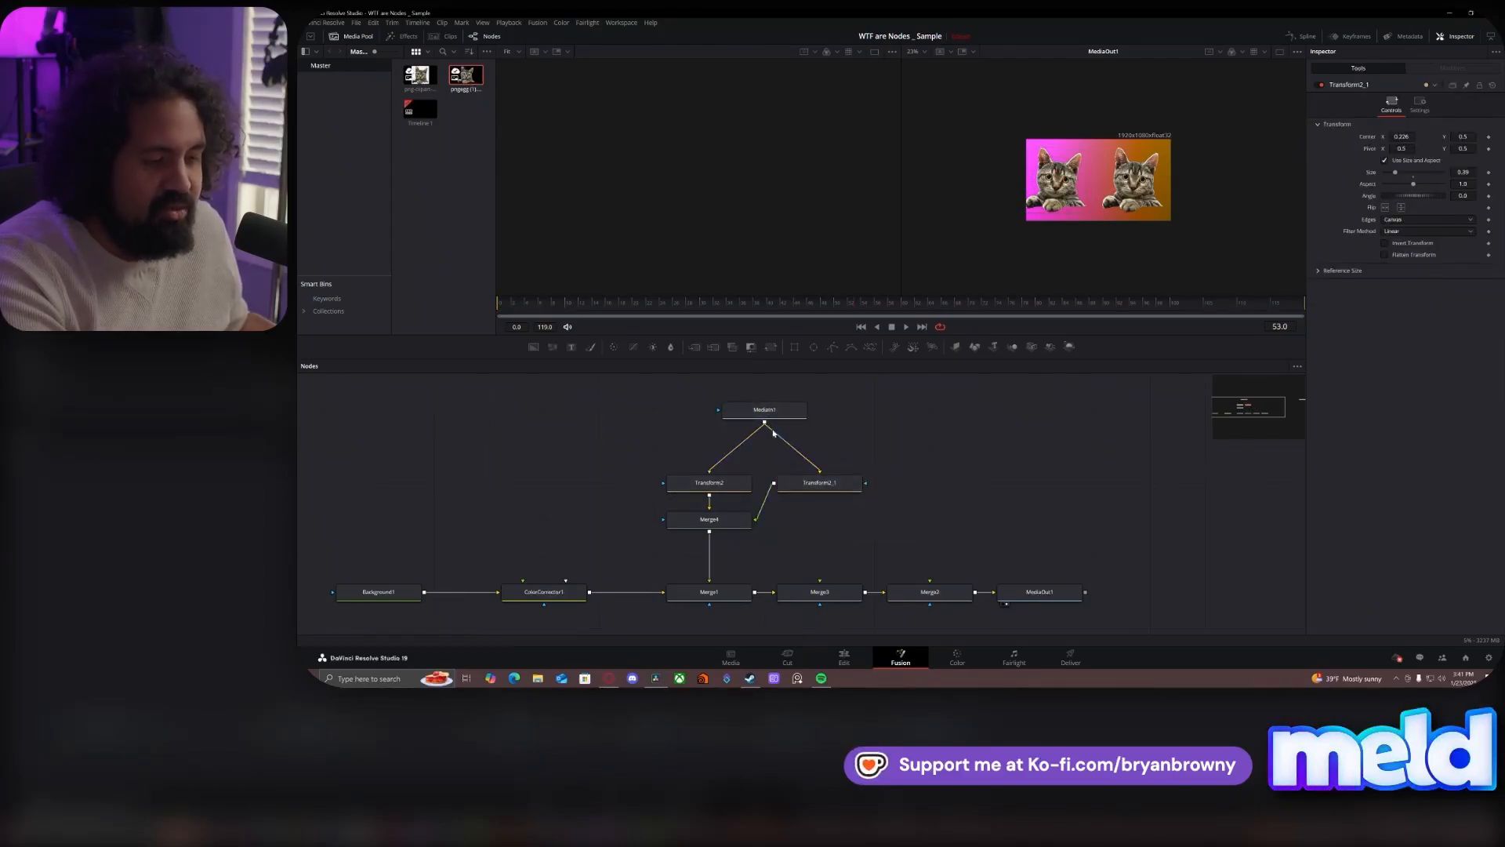
- Try connecting MediaIn1's output directly to Merge3 and Merge2 as additional foregrounds
{"action": "left_click_drag", "start_coordinate": [765, 423], "coordinate": [820, 581]}
{"action": "left_click_drag", "start_coordinate": [765, 423], "coordinate": [930, 582]}
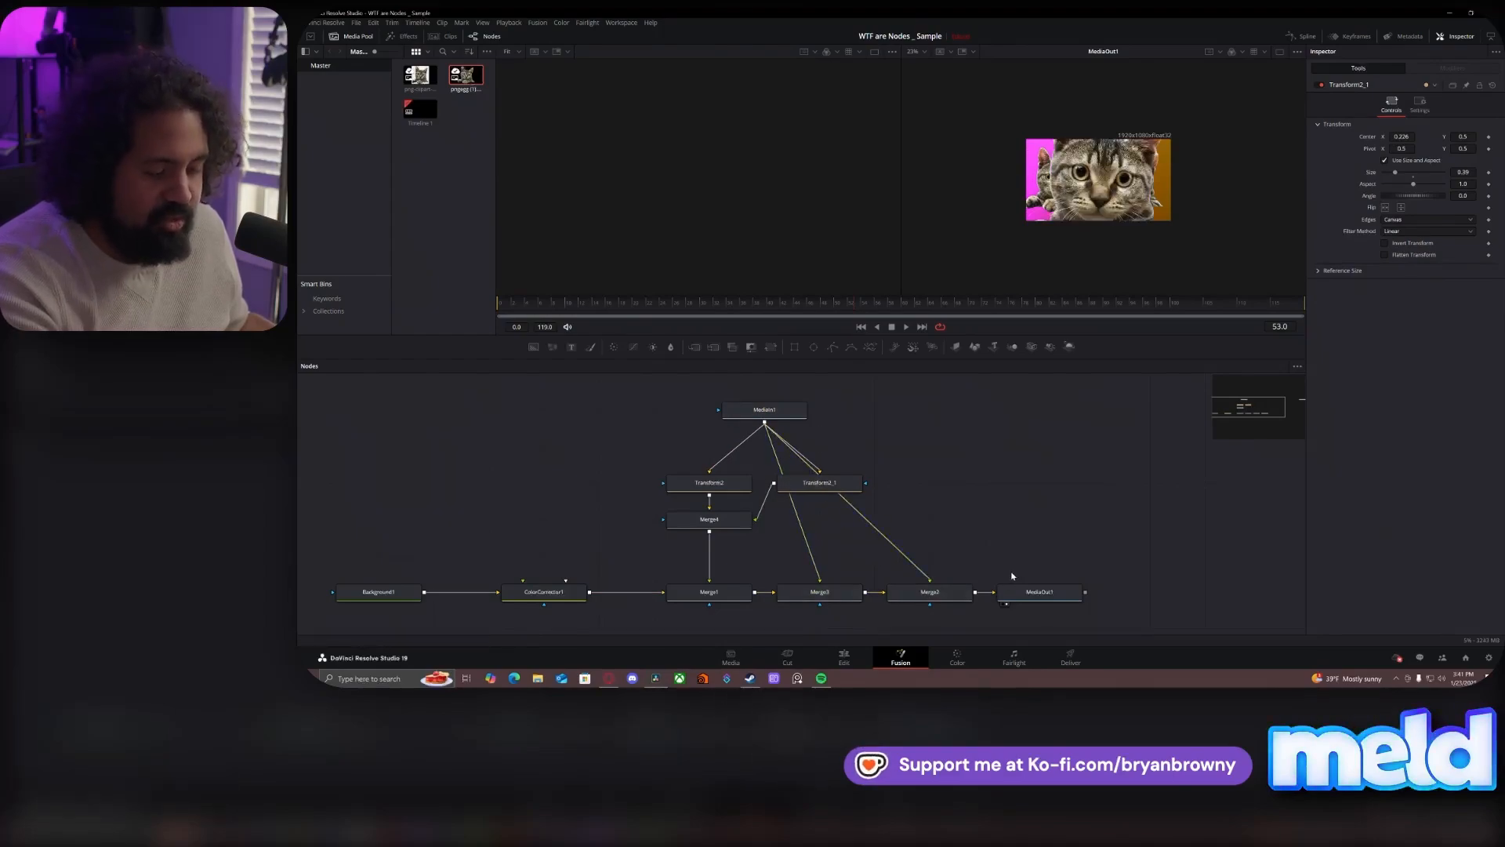
{"action": "key", "text": "ctrl+z"}
- Align Transform2_1 beside Merge4
{"action": "left_click_drag", "start_coordinate": [833, 482], "coordinate": [832, 519]}
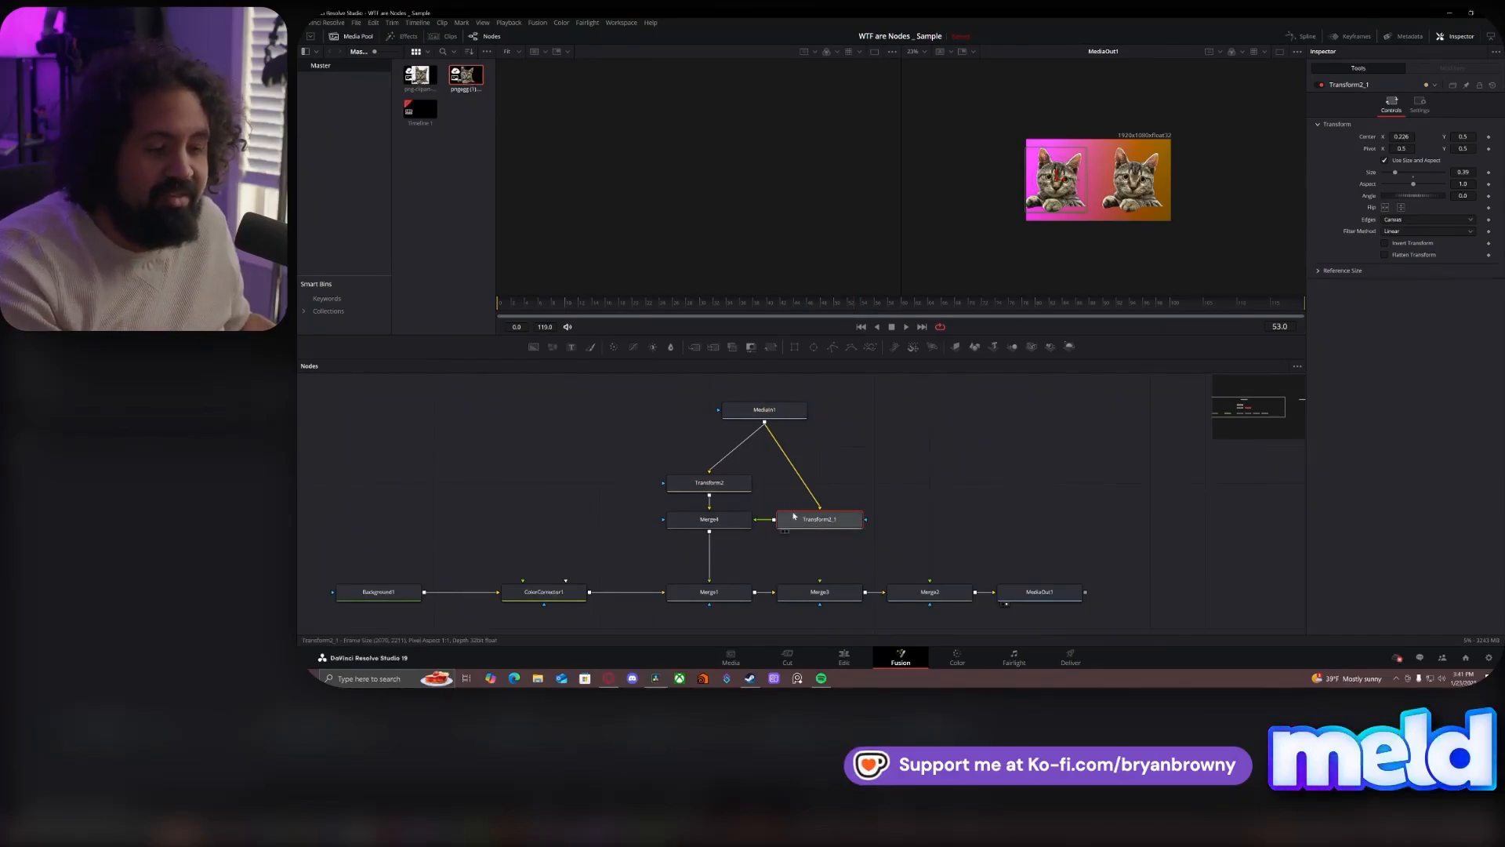
- Try moving MediaIn1 aside and feeding it straight into Merge3 and Merge2 instead of the transforms, with those links removed again
{"action": "left_click_drag", "start_coordinate": [782, 417], "coordinate": [828, 593]}
{"action": "left_click_drag", "start_coordinate": [939, 410], "coordinate": [929, 592]}
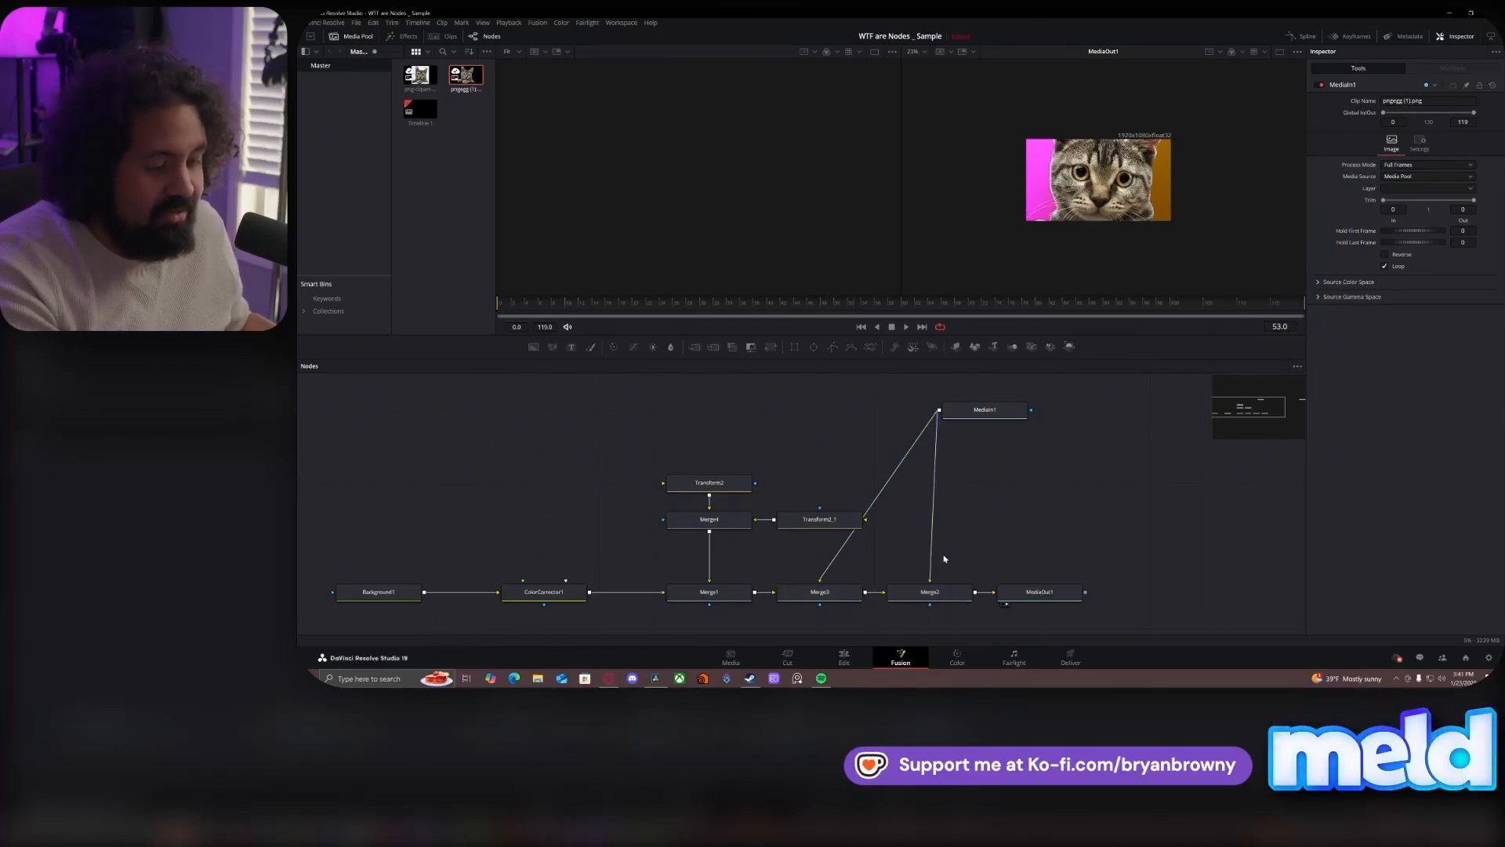
{"action": "left_click_drag", "start_coordinate": [930, 565], "coordinate": [831, 566]}
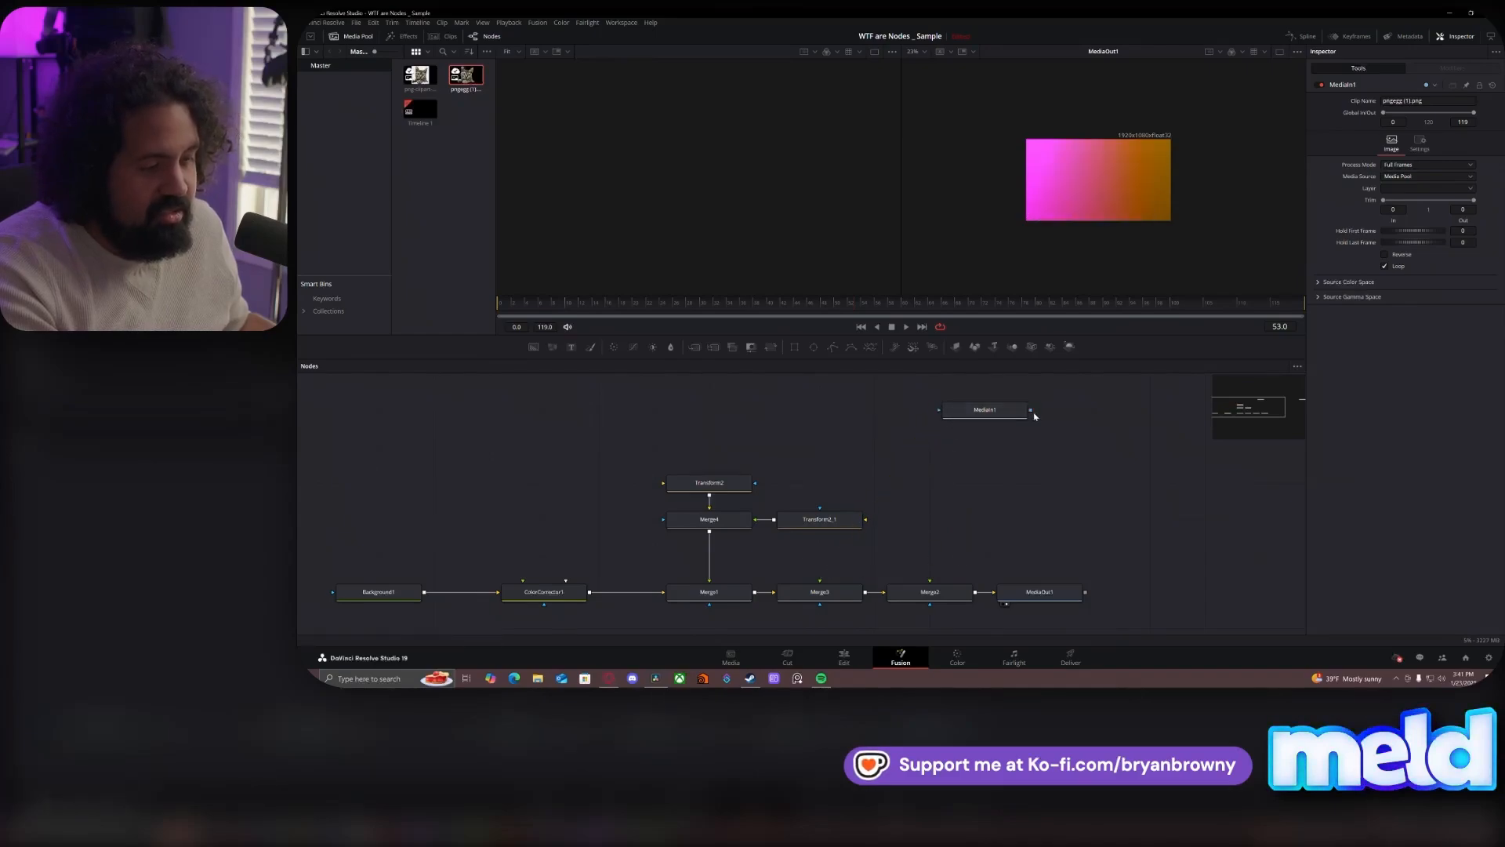
- Try chaining the transforms by connecting MediaIn1 to Transform2 and Transform2's output to both Merge4 and Transform2_1
{"action": "left_click_drag", "start_coordinate": [1035, 410], "coordinate": [716, 413]}
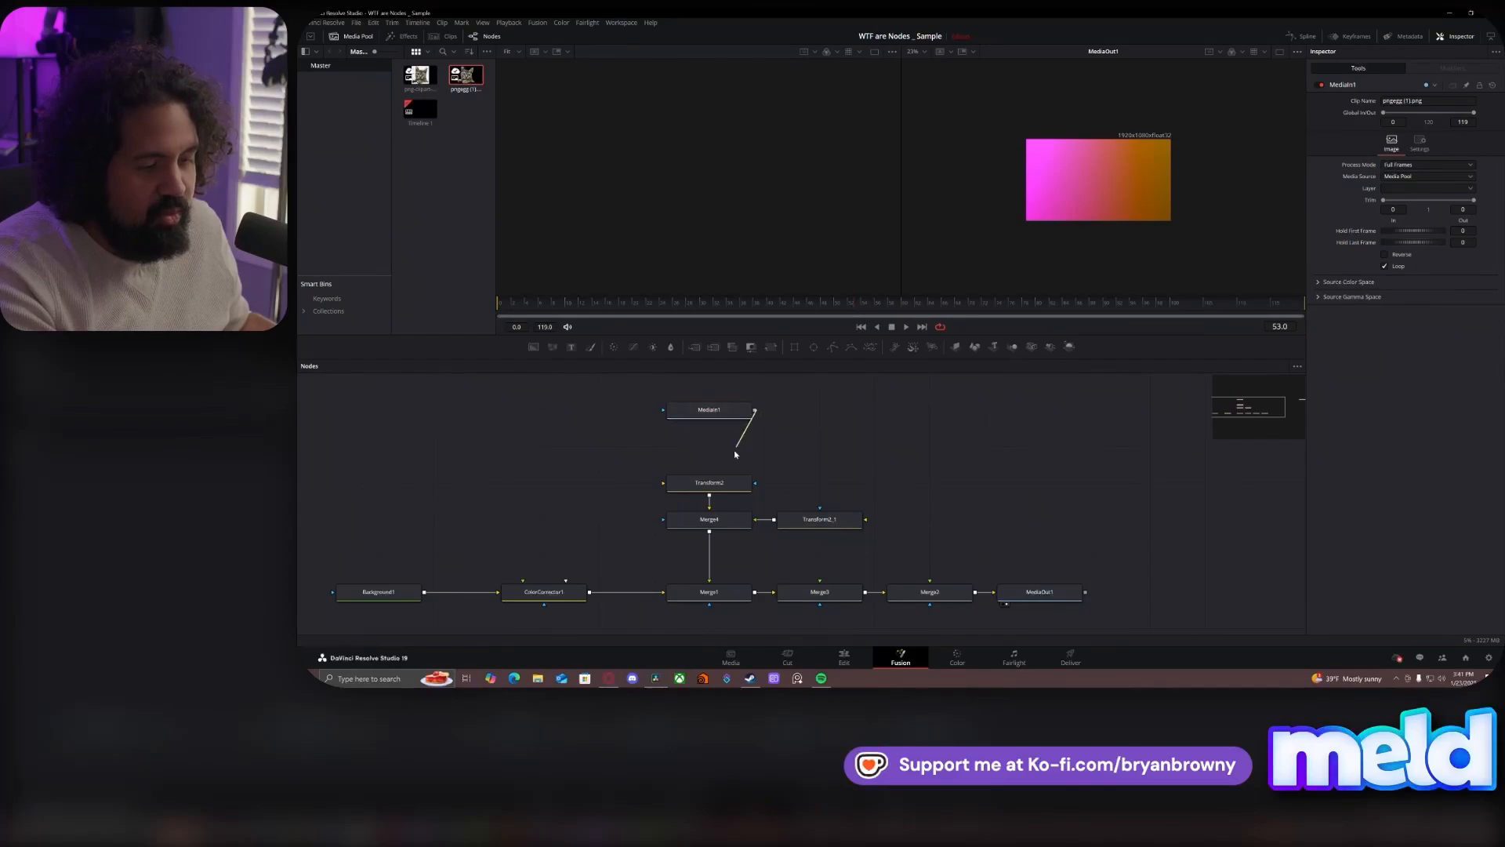
{"action": "left_click_drag", "start_coordinate": [709, 495], "coordinate": [827, 518]}
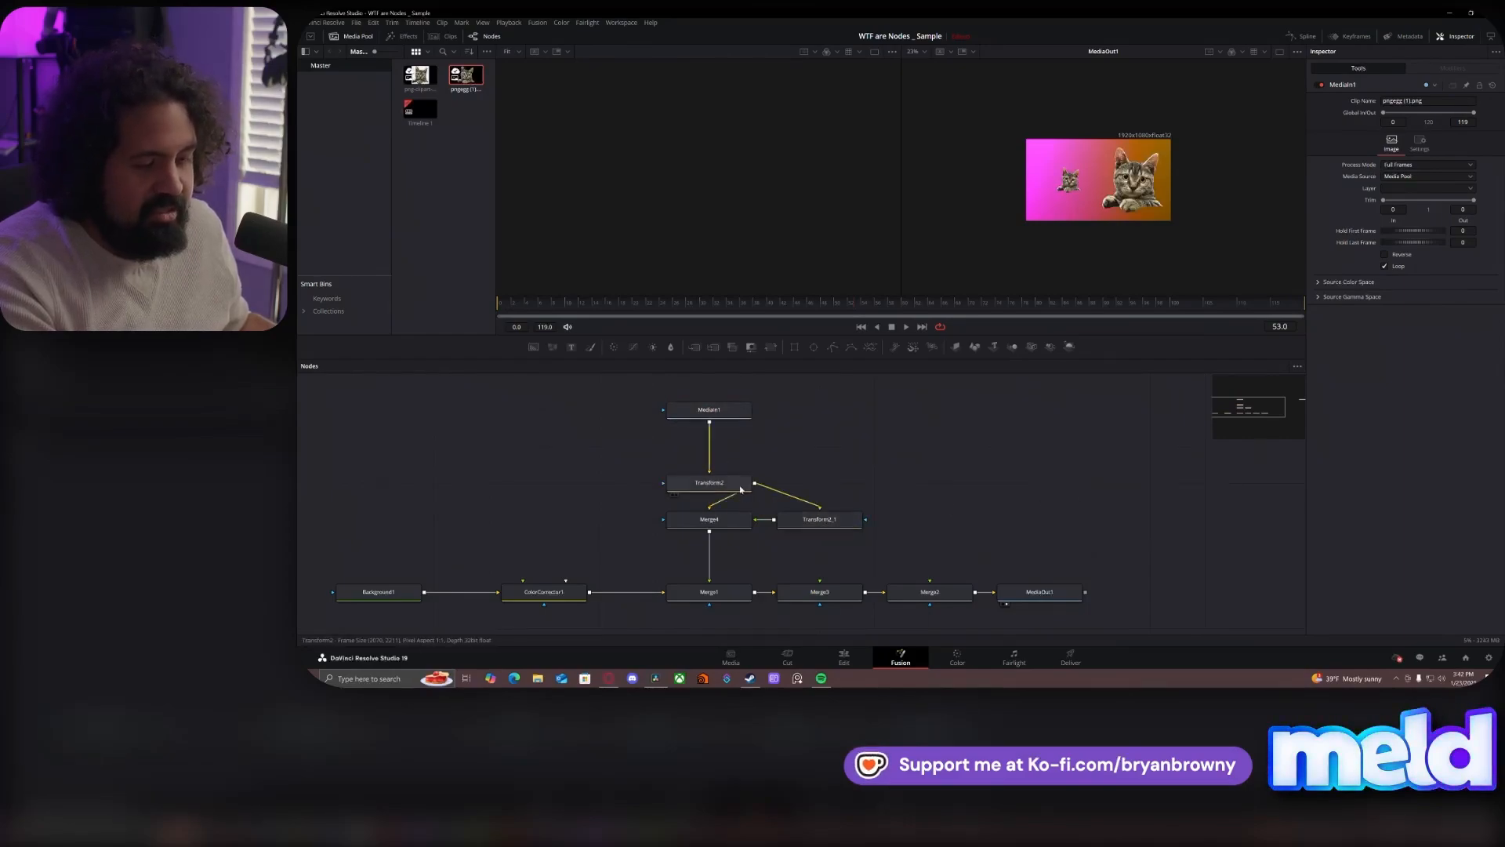
{"action": "left_click_drag", "start_coordinate": [740, 490], "coordinate": [796, 454]}
{"action": "left_click", "coordinate": [803, 490]}
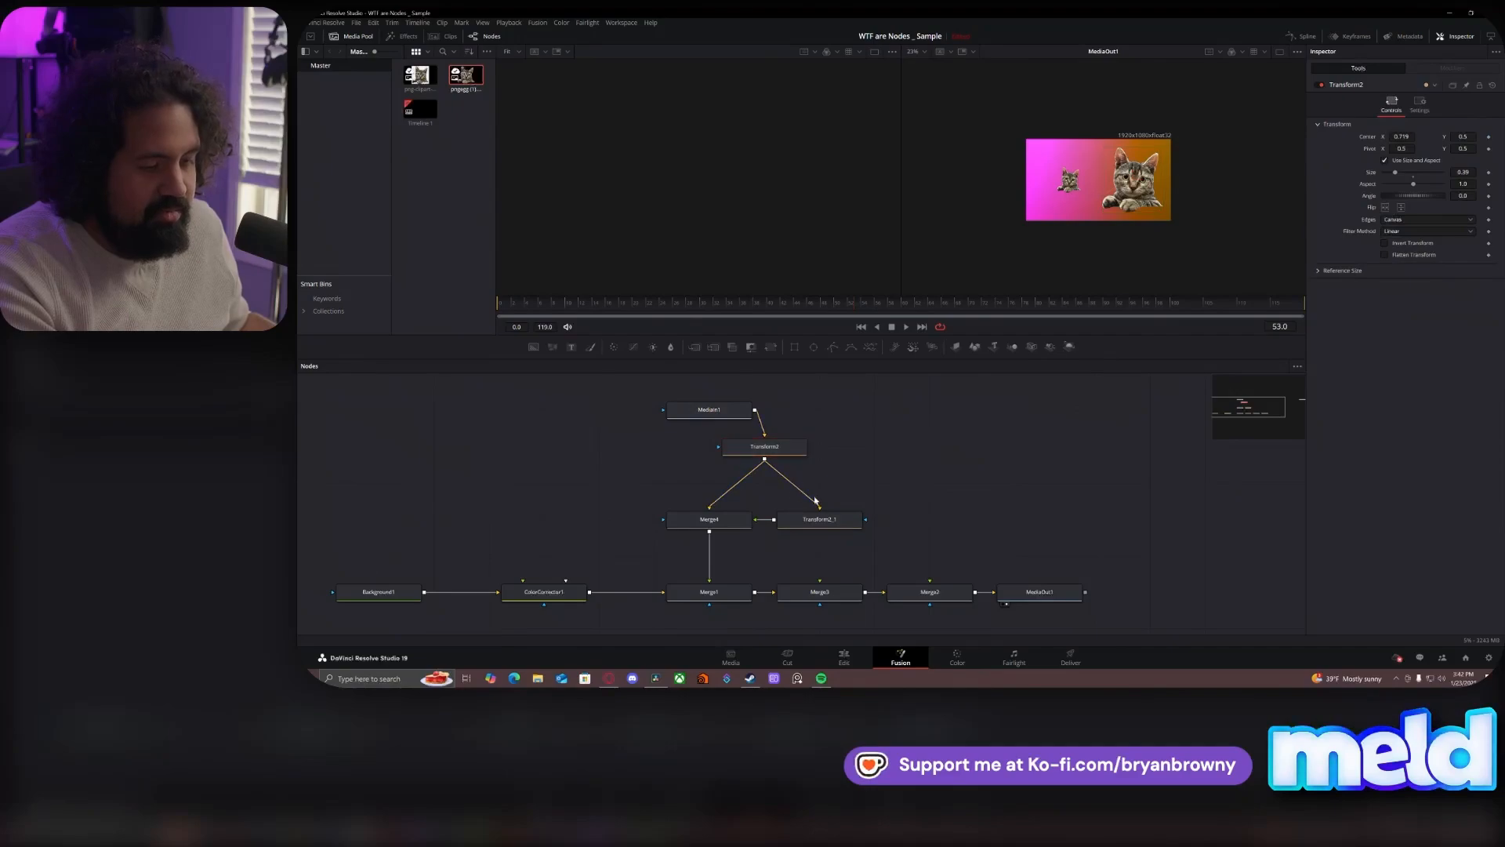
- Feed Transform2_1 directly from MediaIn1, with Transform2 above Merge4 and MediaIn1 beside Transform2
{"action": "mouse_move", "coordinate": [810, 502]}
{"action": "left_mouse_down"}
{"action": "mouse_move", "coordinate": [771, 503]}
{"action": "mouse_move", "coordinate": [696, 457]}
{"action": "mouse_move", "coordinate": [826, 523]}
{"action": "left_mouse_up"}
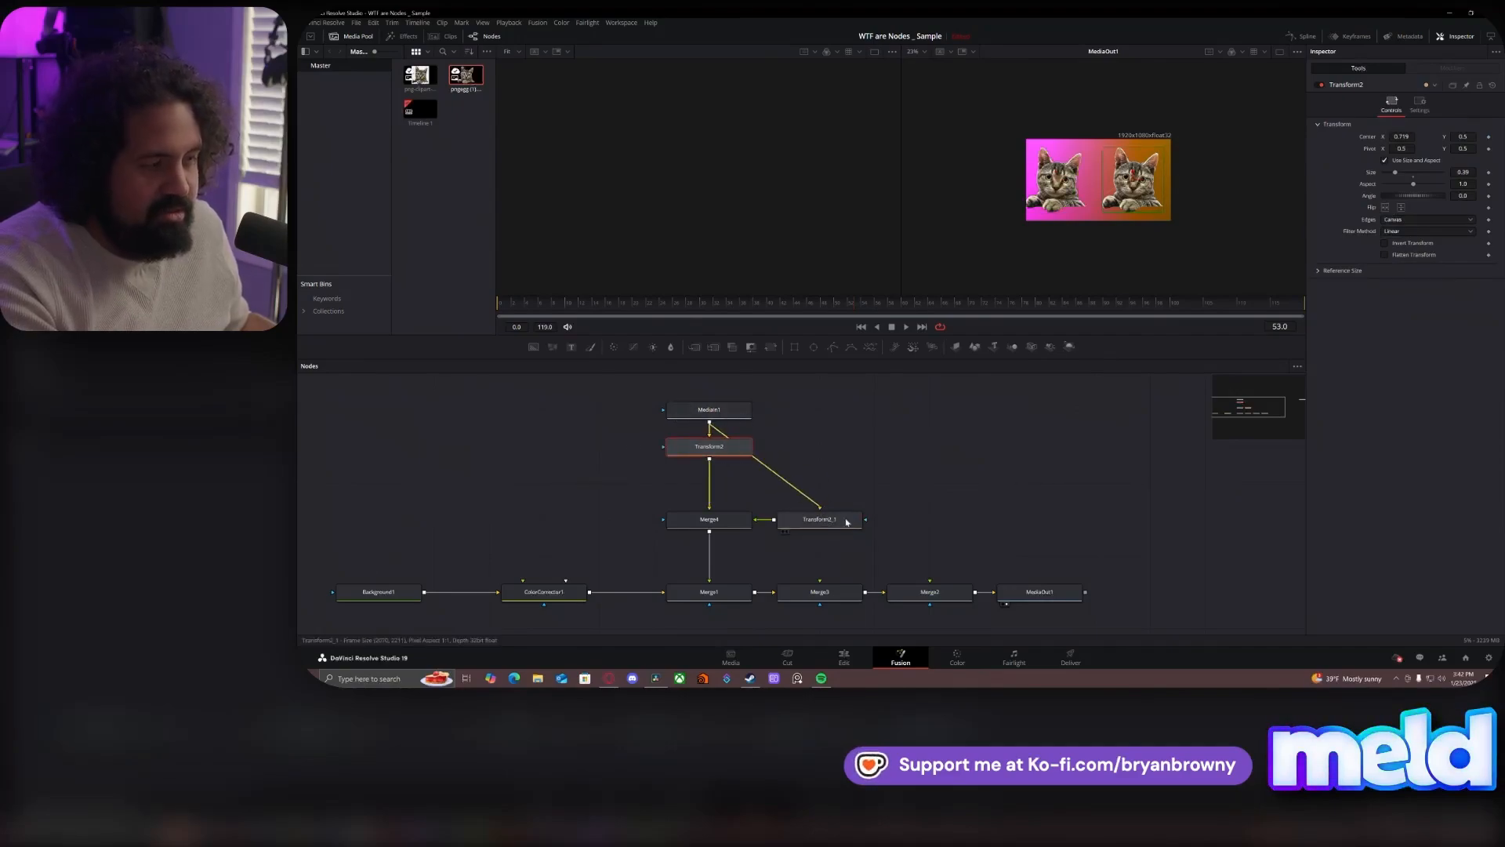
{"action": "left_click", "coordinate": [871, 480]}
{"action": "left_click_drag", "start_coordinate": [701, 411], "coordinate": [837, 437]}
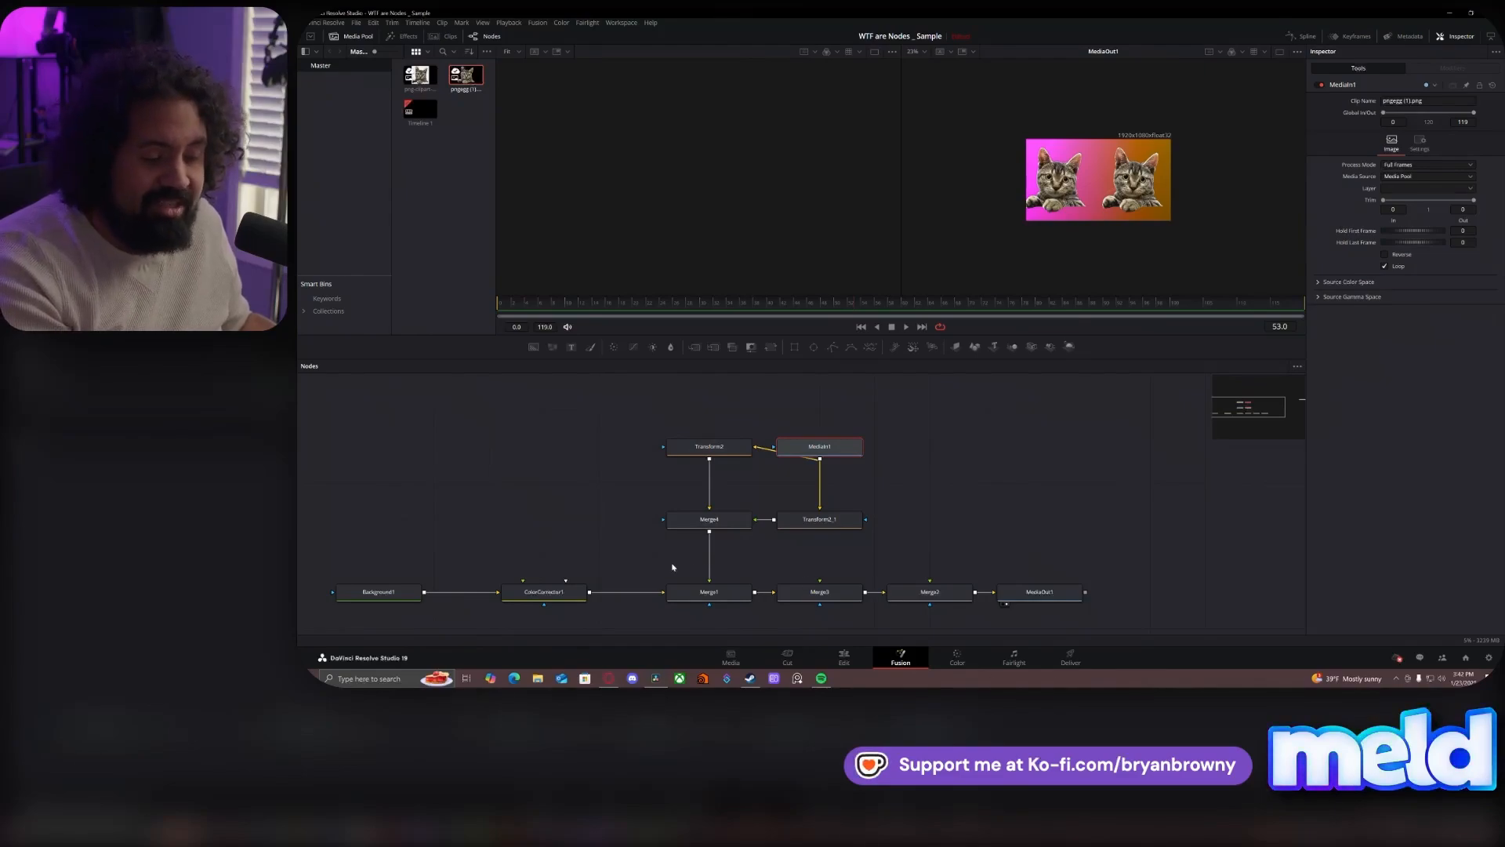
{"action": "left_click", "coordinate": [700, 561]}
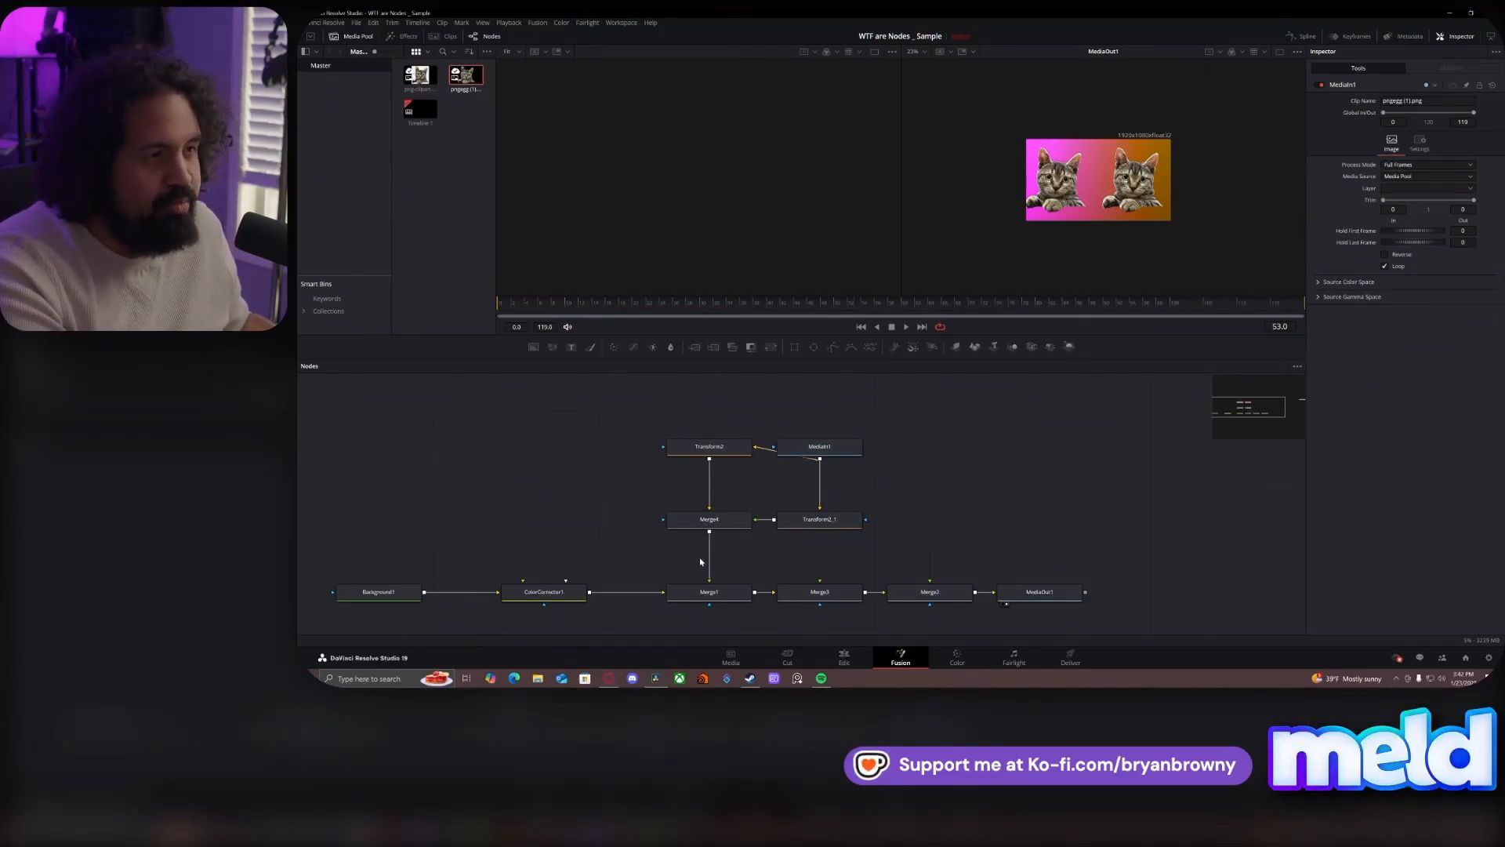
- Detach MediaIn1, reconnect its output to both Transform2 and Transform2_1, and place it above Transform2_1
{"action": "left_click_drag", "start_coordinate": [861, 448], "coordinate": [1021, 451]}
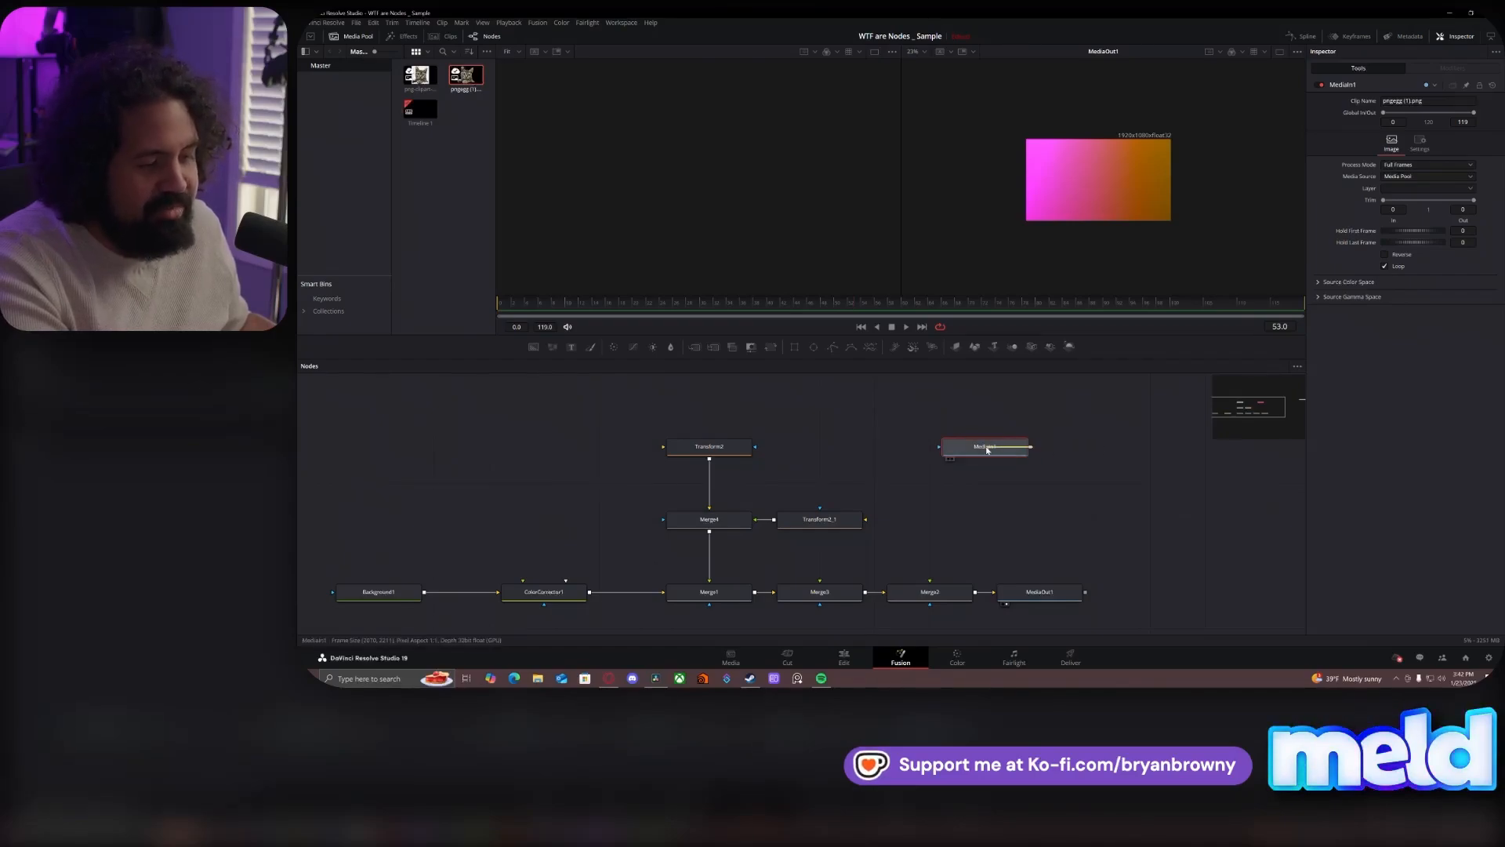
{"action": "left_click_drag", "start_coordinate": [998, 454], "coordinate": [790, 407]}
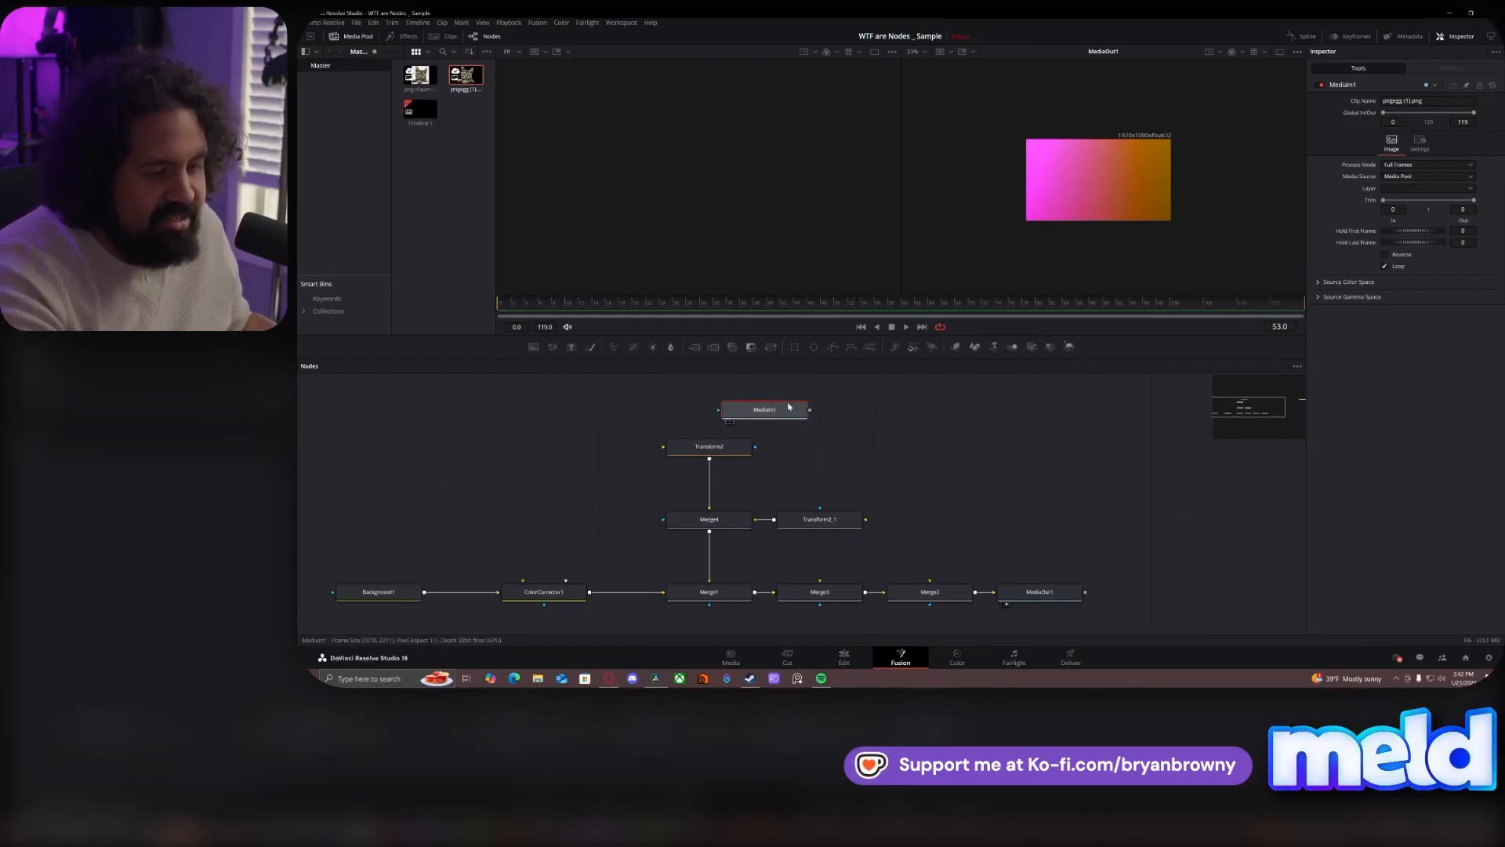
{"action": "left_click_drag", "start_coordinate": [733, 448], "coordinate": [820, 519]}
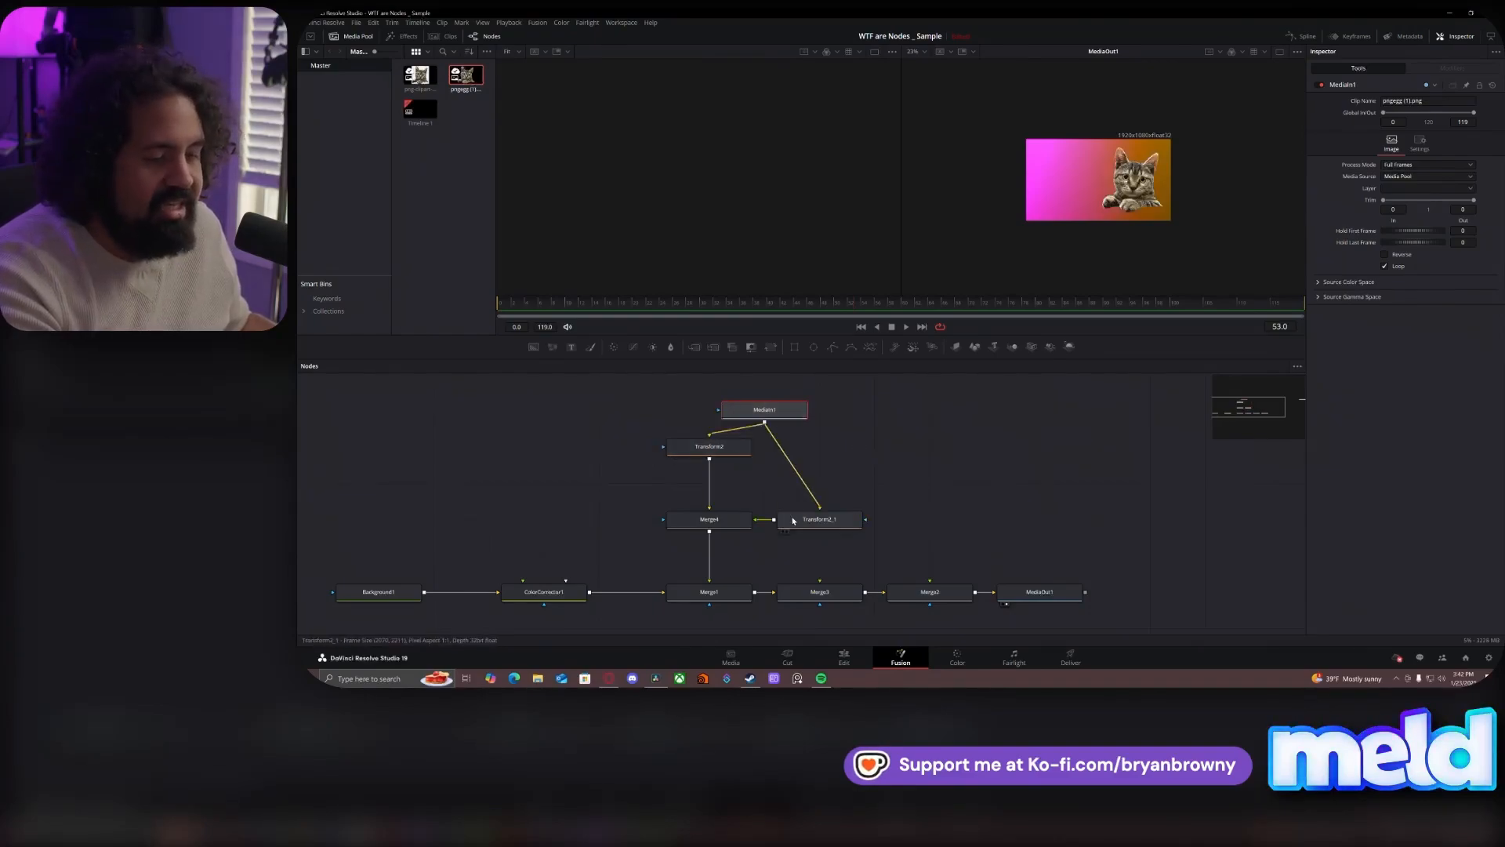
{"action": "left_click_drag", "start_coordinate": [787, 415], "coordinate": [841, 417]}
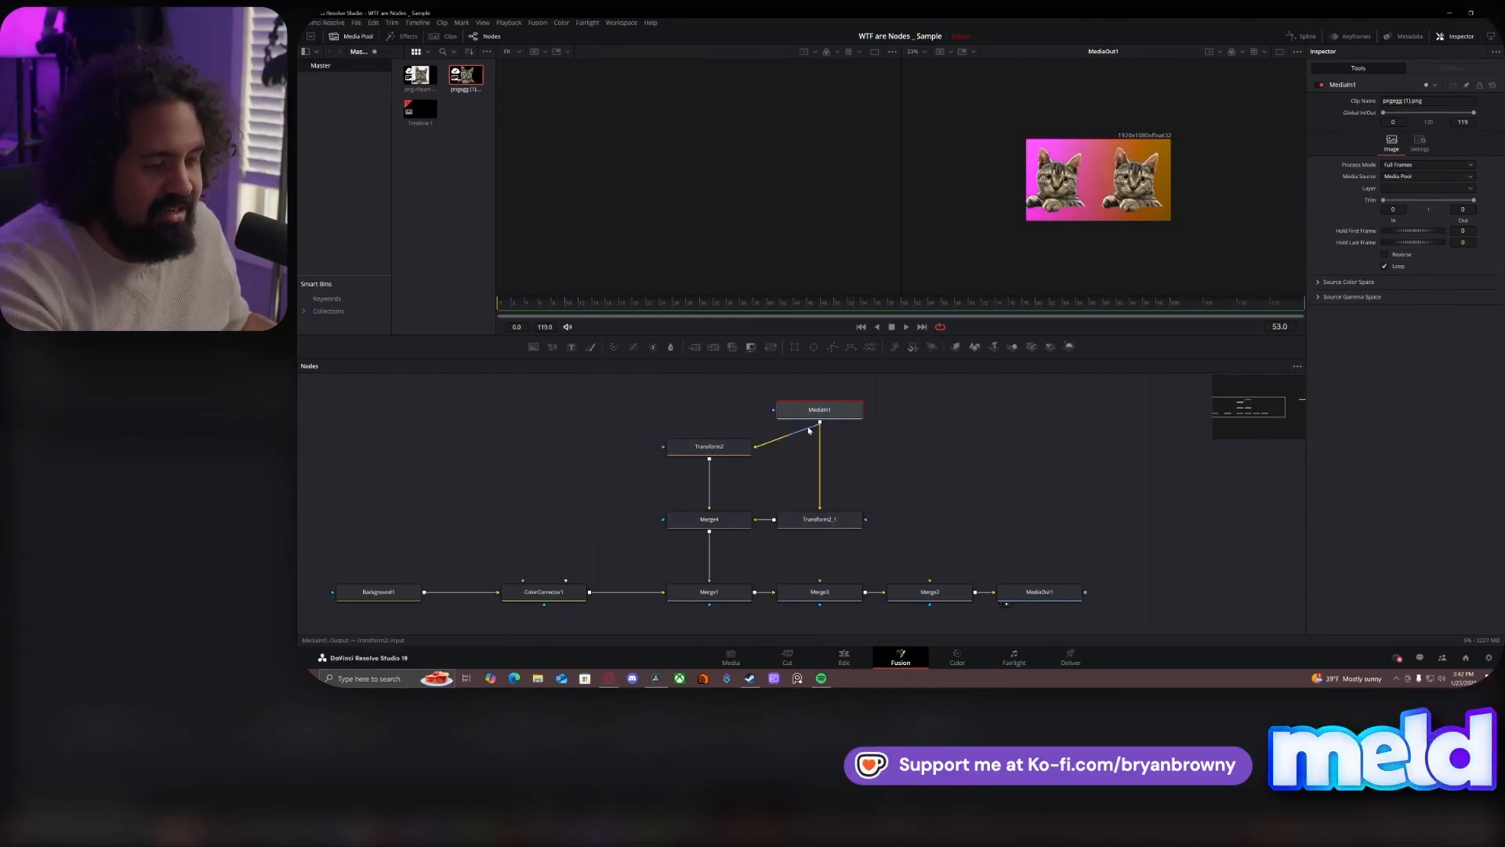
{"action": "left_click_drag", "start_coordinate": [848, 414], "coordinate": [837, 448]}
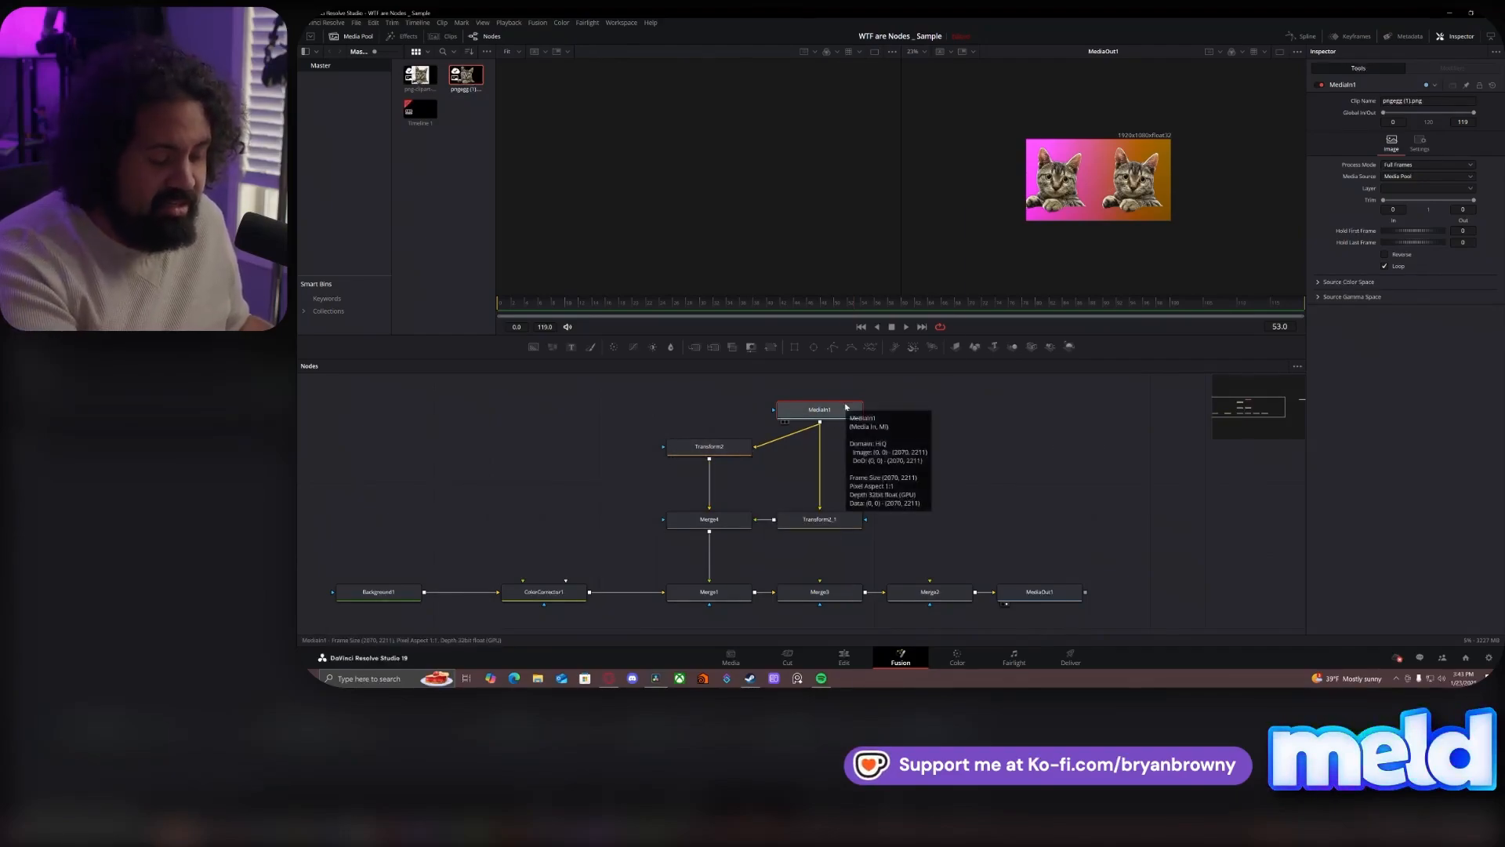
- Insert a Color Corrector between MediaIn1 and both transforms, and tint the shared cat image cyan-blue with the colour wheel
{"action": "key", "text": "shift+space"}
{"action": "type", "text": "cc"}
{"action": "key", "text": "Return"}
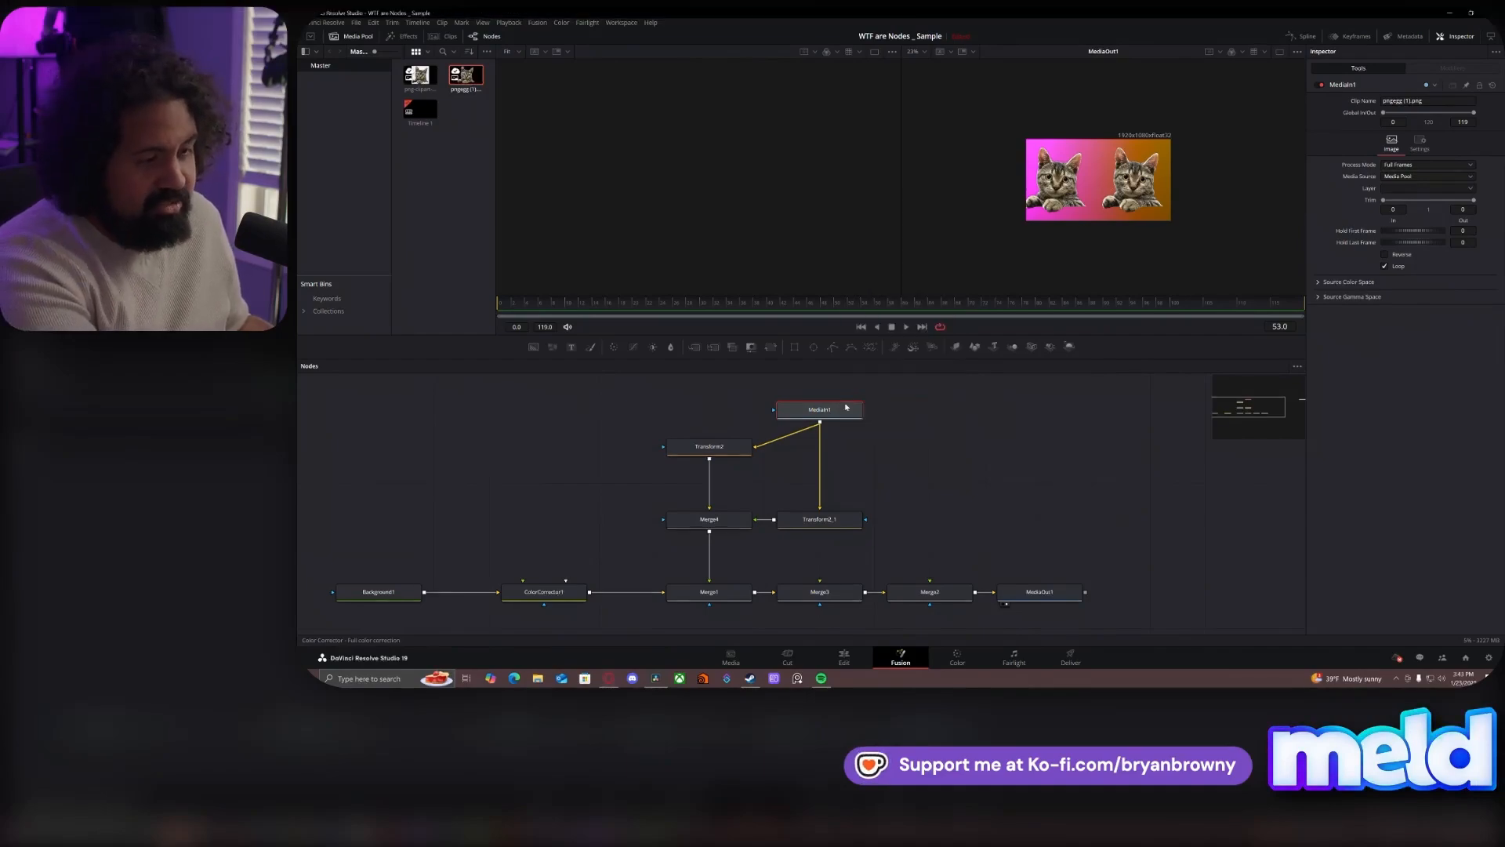
{"action": "left_click_drag", "start_coordinate": [833, 420], "coordinate": [943, 419]}
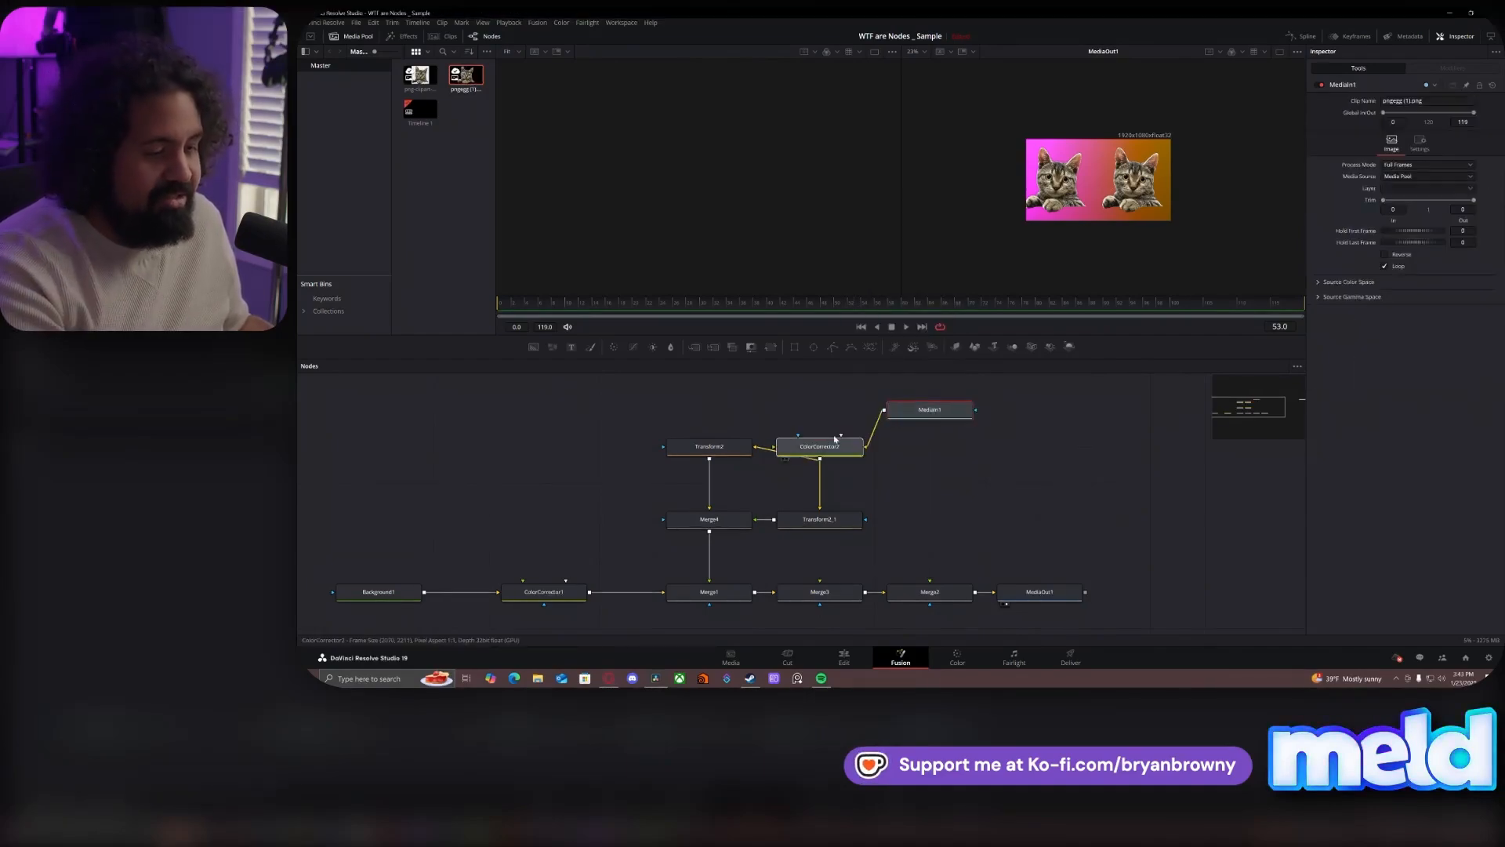
{"action": "left_click_drag", "start_coordinate": [838, 446], "coordinate": [838, 410]}
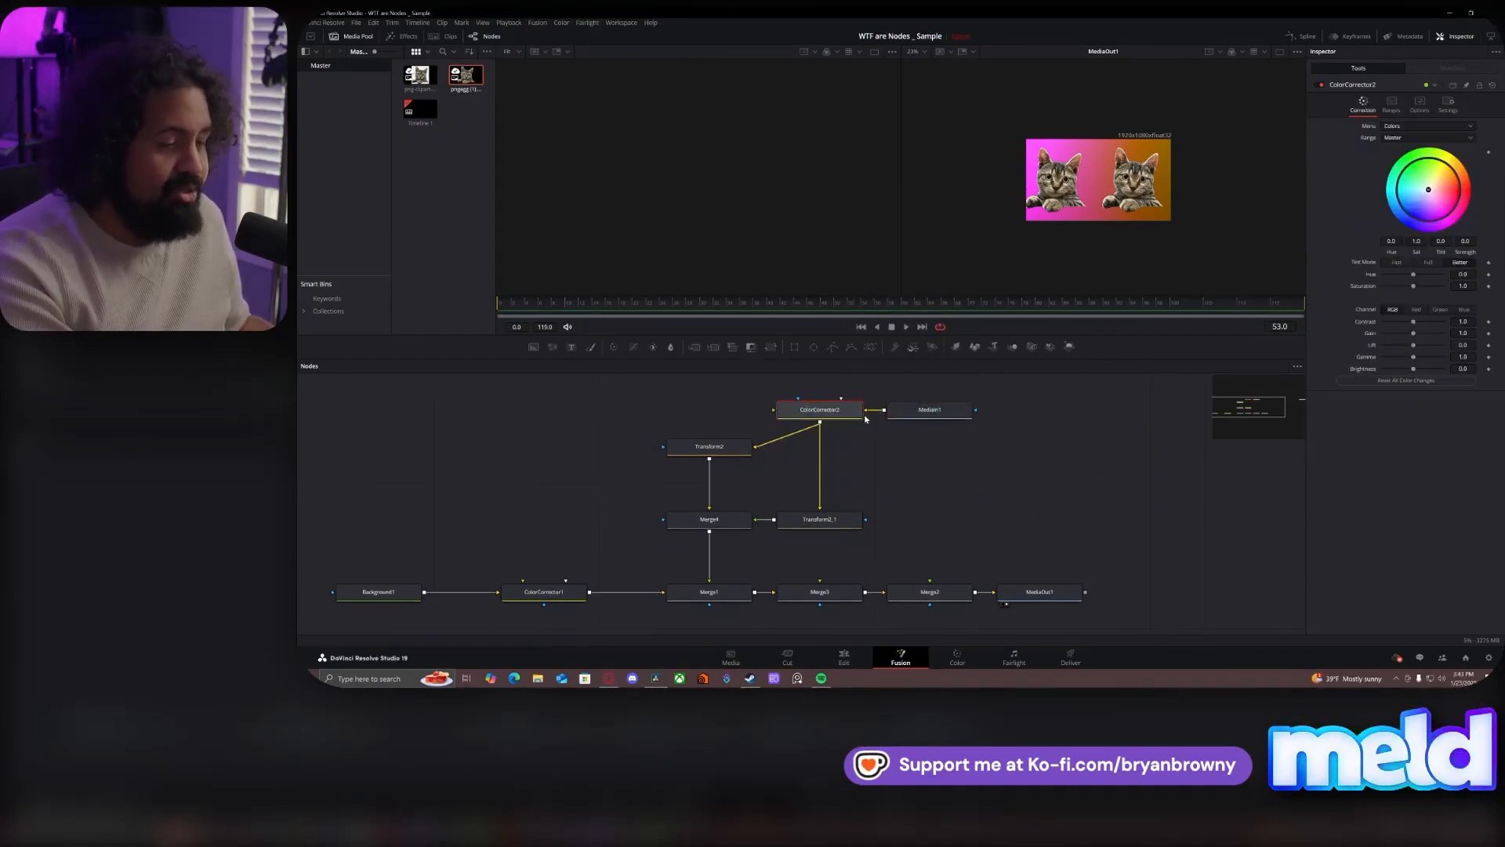
{"action": "left_click_drag", "start_coordinate": [1429, 189], "coordinate": [1360, 210]}
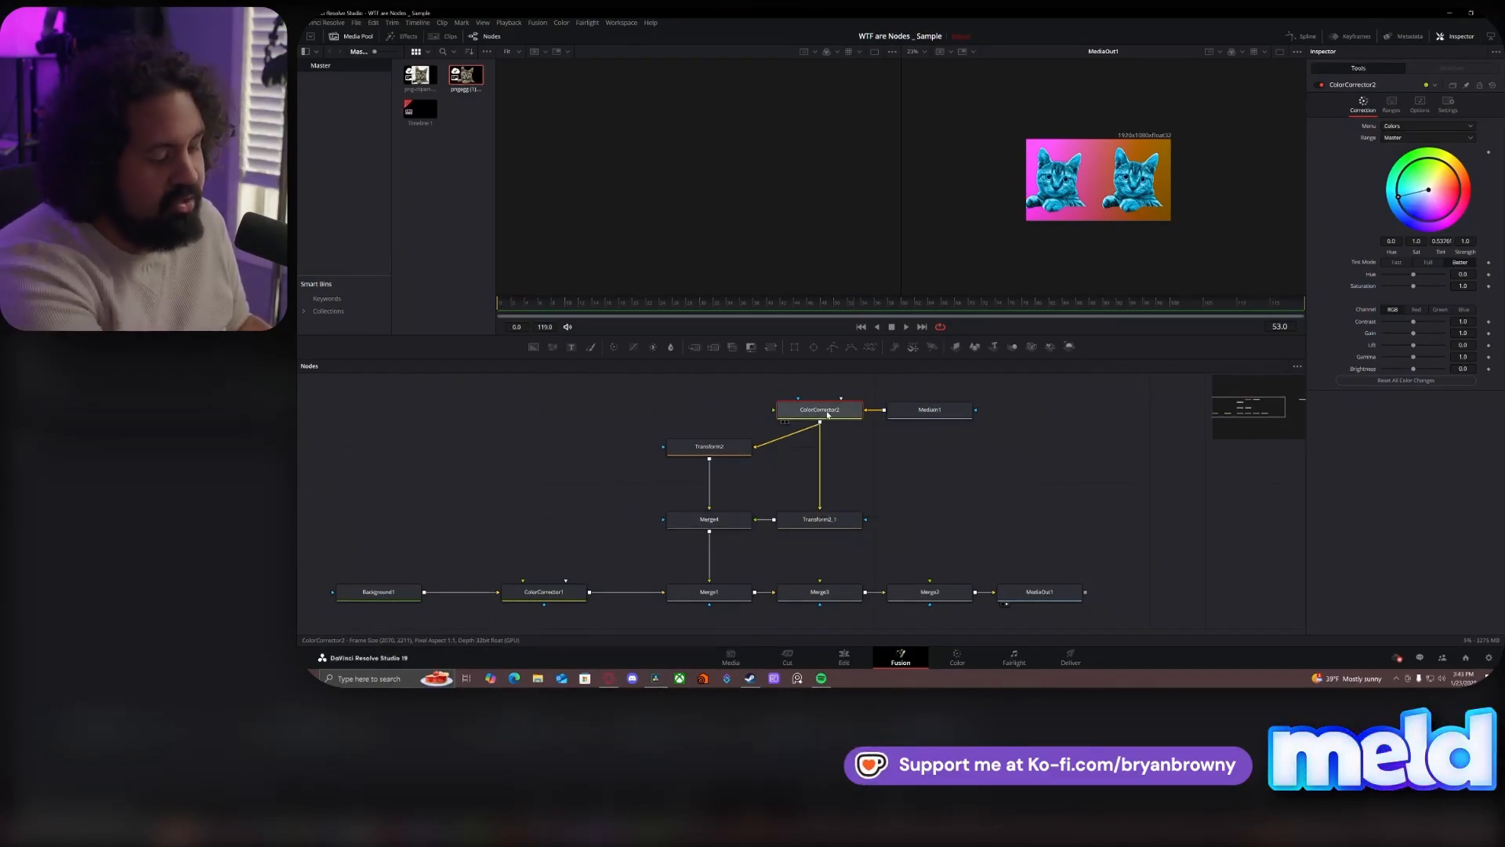
- Delete the Color Corrector beside MediaIn1 and move MediaIn1 back above Transform2_1
{"action": "key", "text": "Delete"}
{"action": "left_click_drag", "start_coordinate": [910, 409], "coordinate": [825, 406]}
{"action": "left_click", "coordinate": [870, 424]}
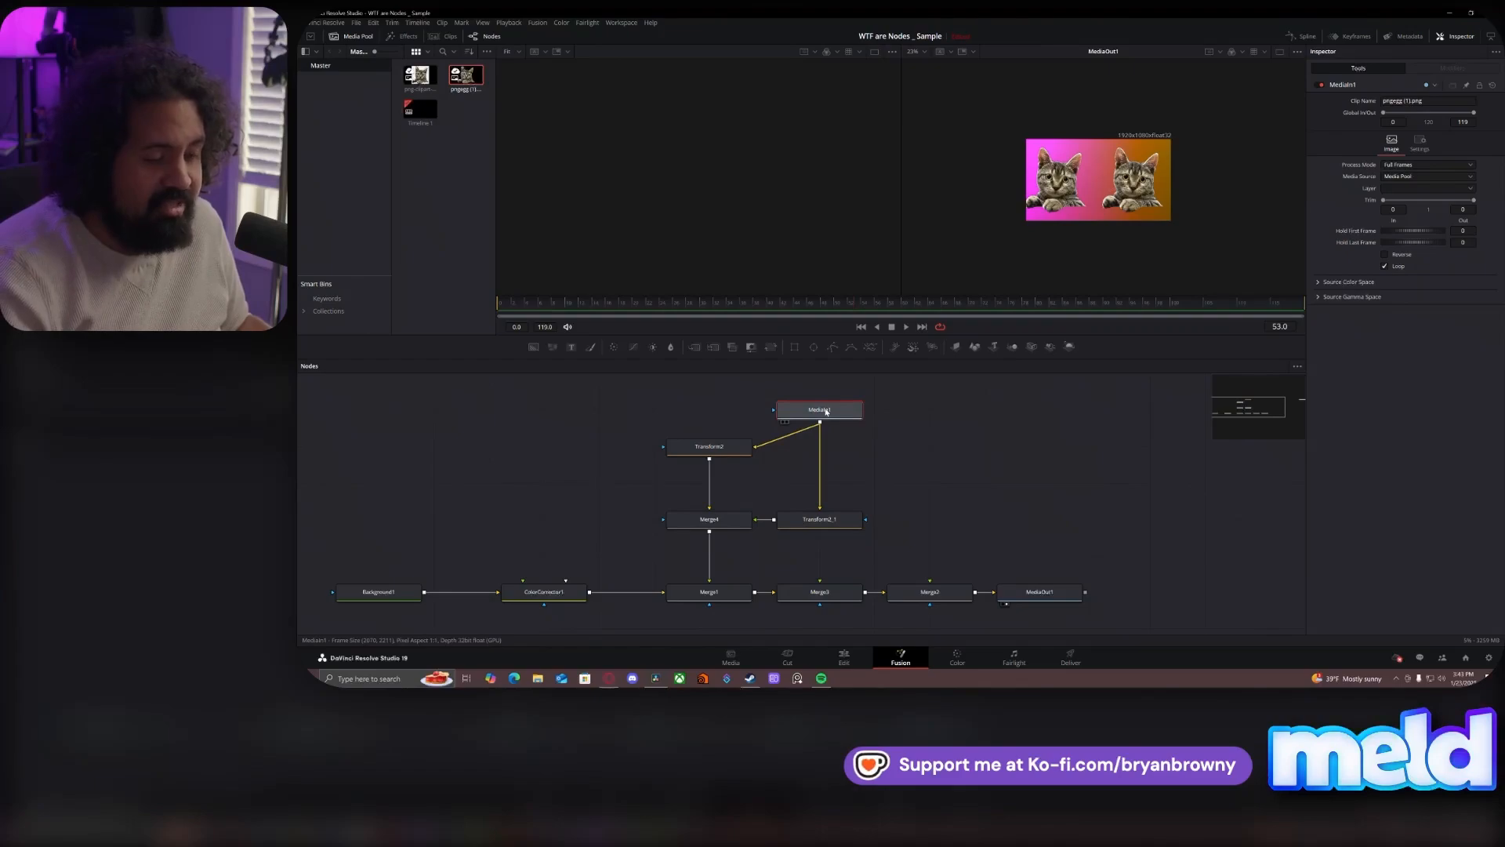
- Trace the finished node flow by selecting Transform2, Merge1, MediaIn1, Transform2_1 and Merge4 in turn
{"action": "left_click", "coordinate": [721, 453]}
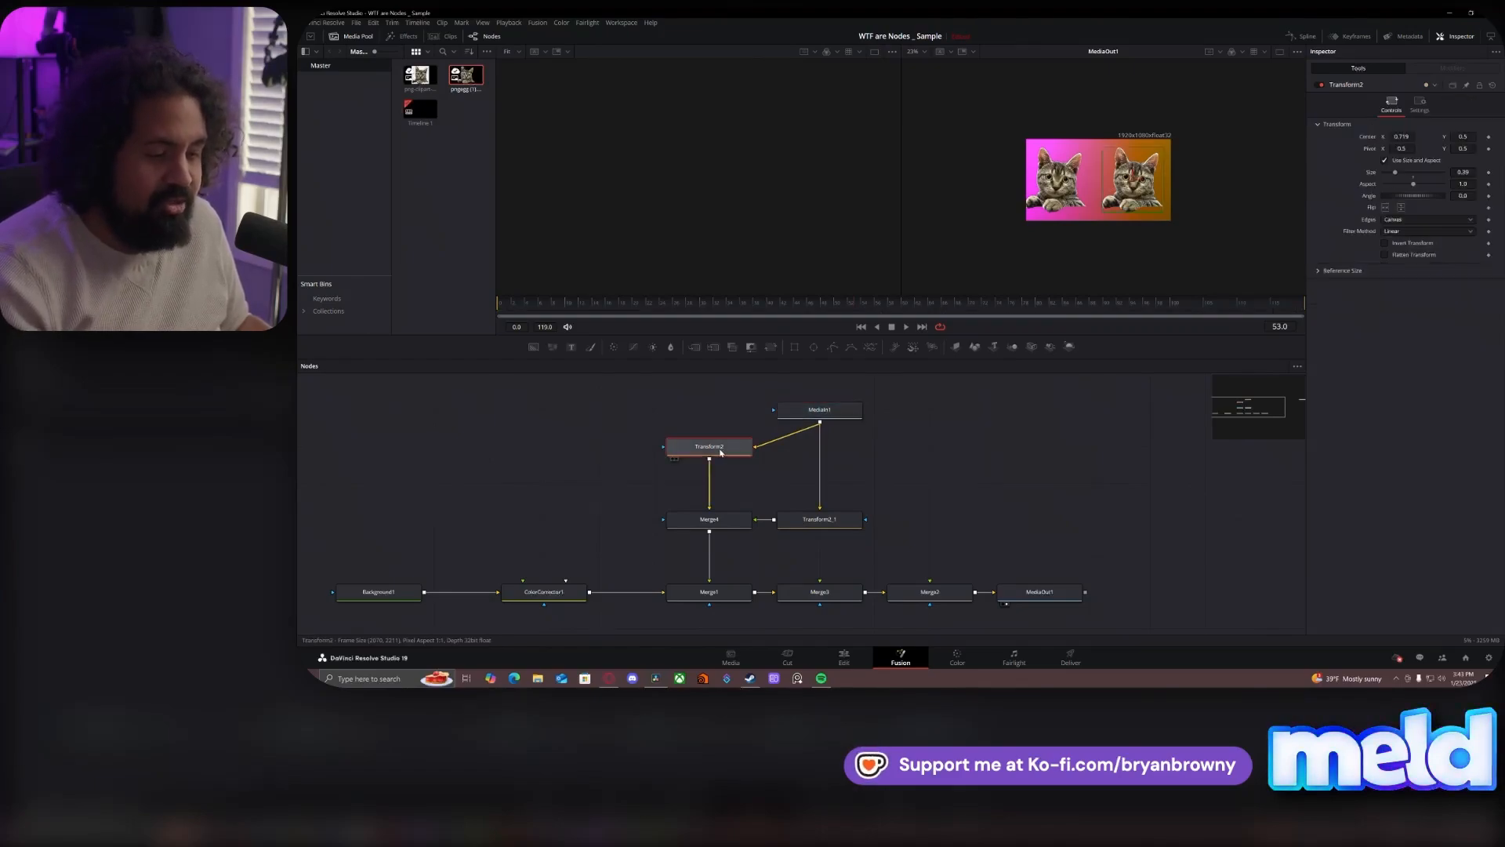
{"action": "left_click", "coordinate": [720, 594]}
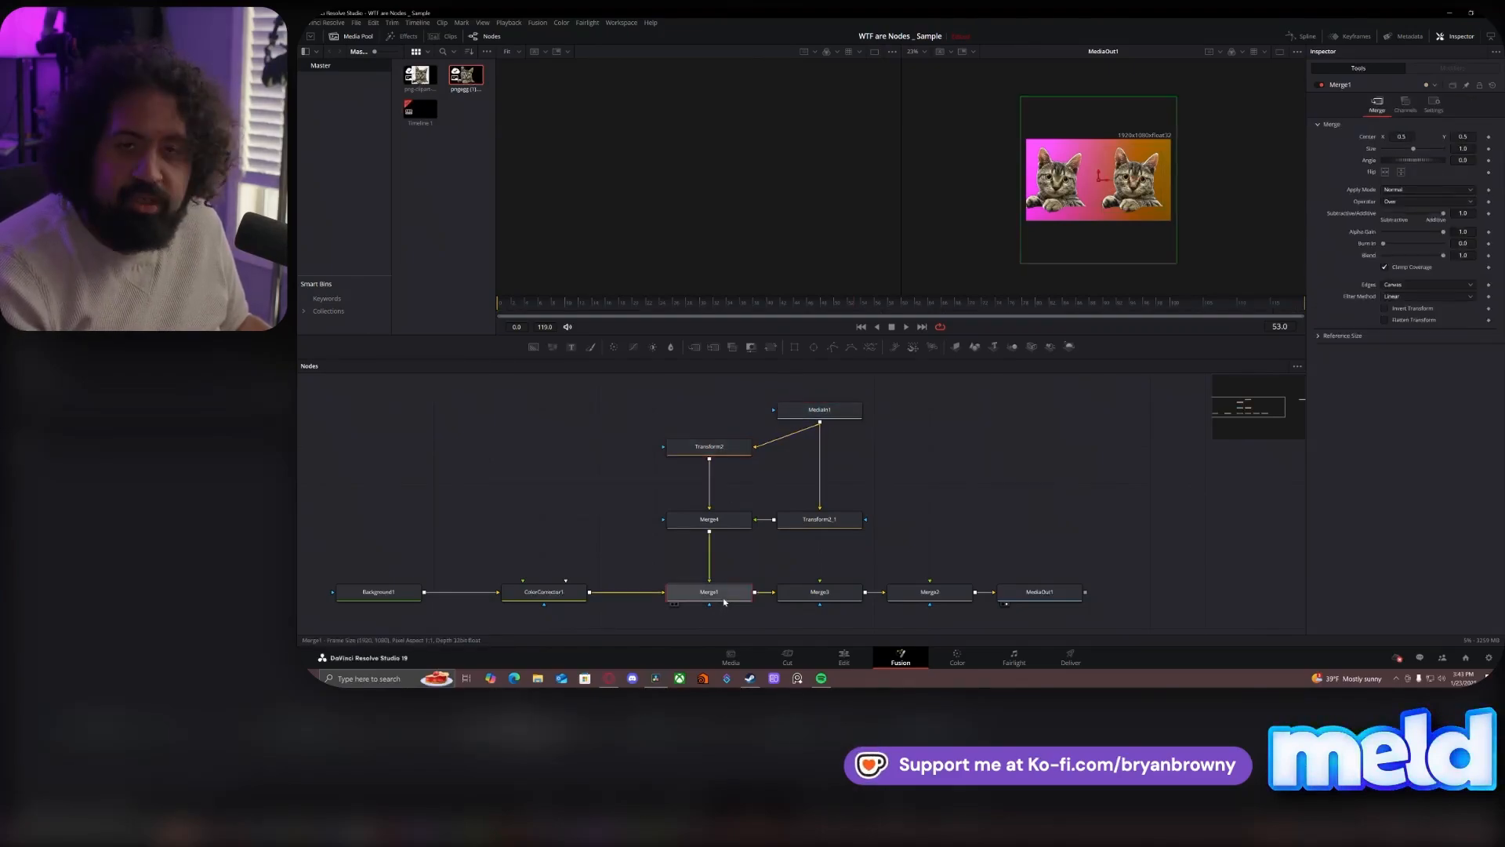
{"action": "left_click", "coordinate": [837, 411]}
{"action": "left_click_drag", "start_coordinate": [829, 459], "coordinate": [798, 477]}
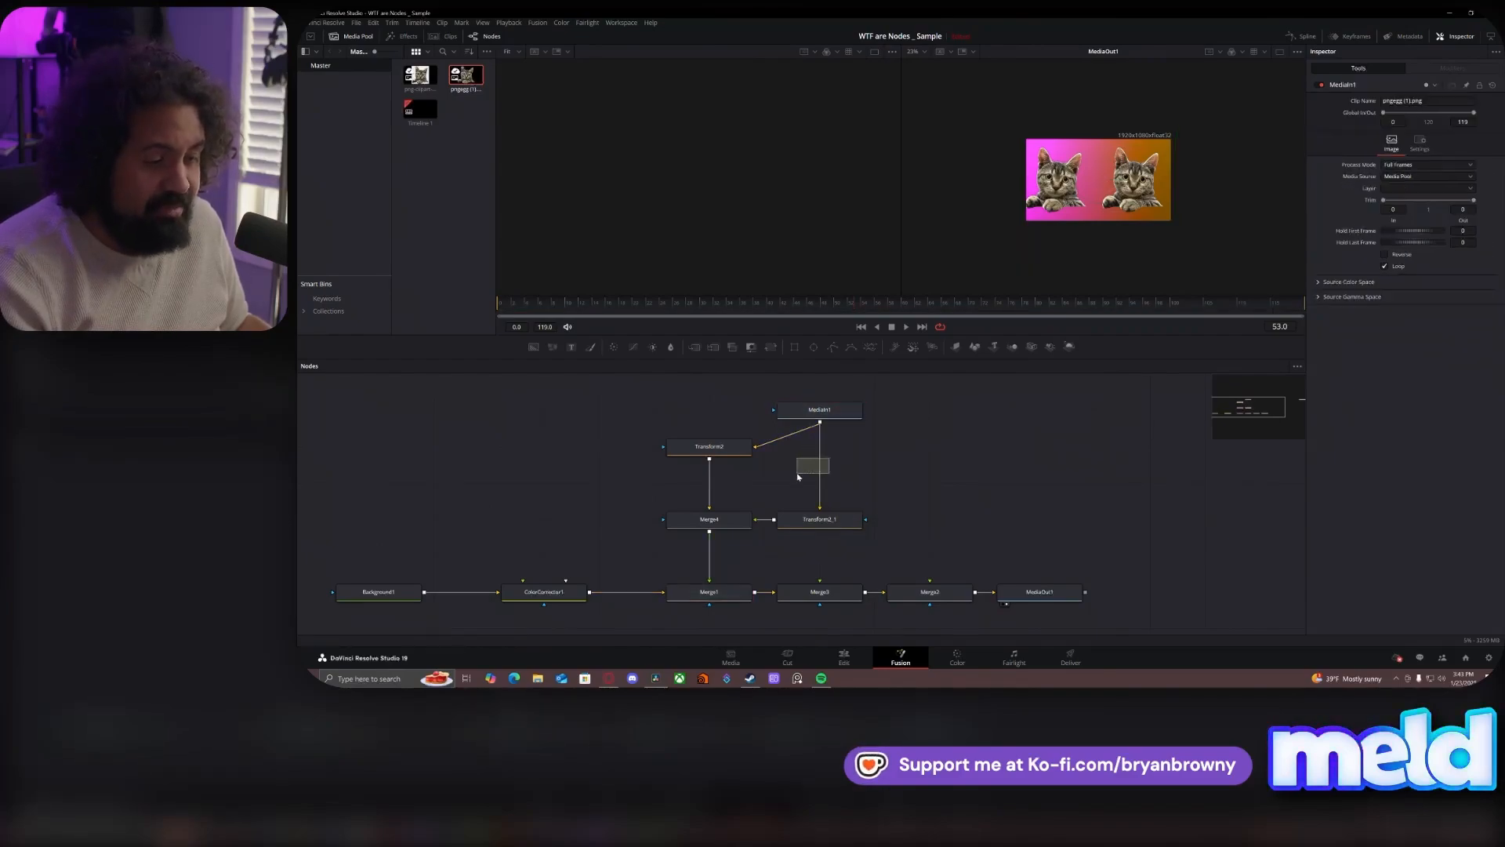
{"action": "left_click", "coordinate": [829, 524]}
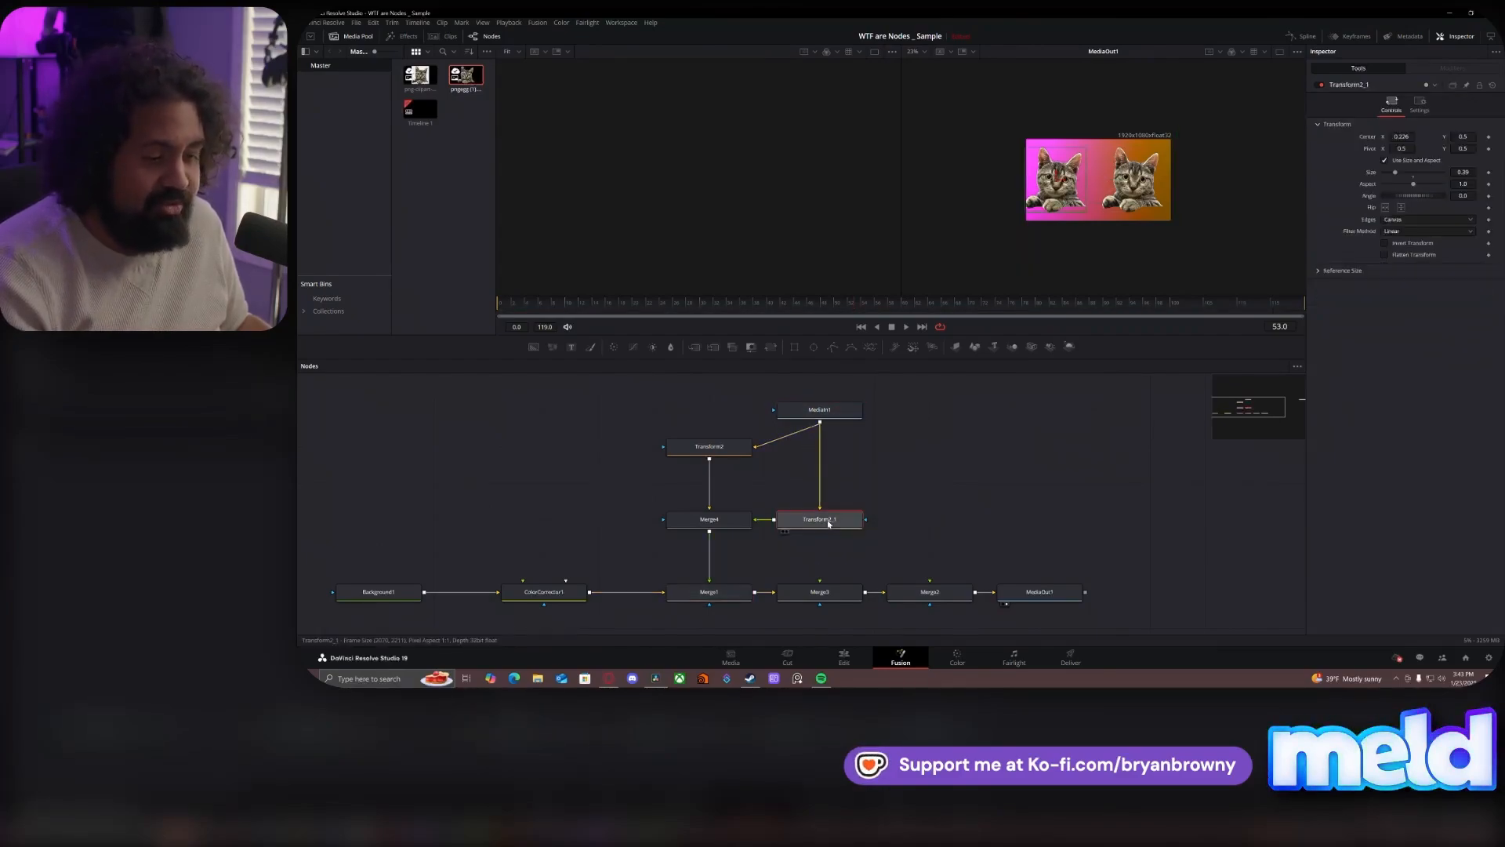
{"action": "left_click", "coordinate": [741, 521]}
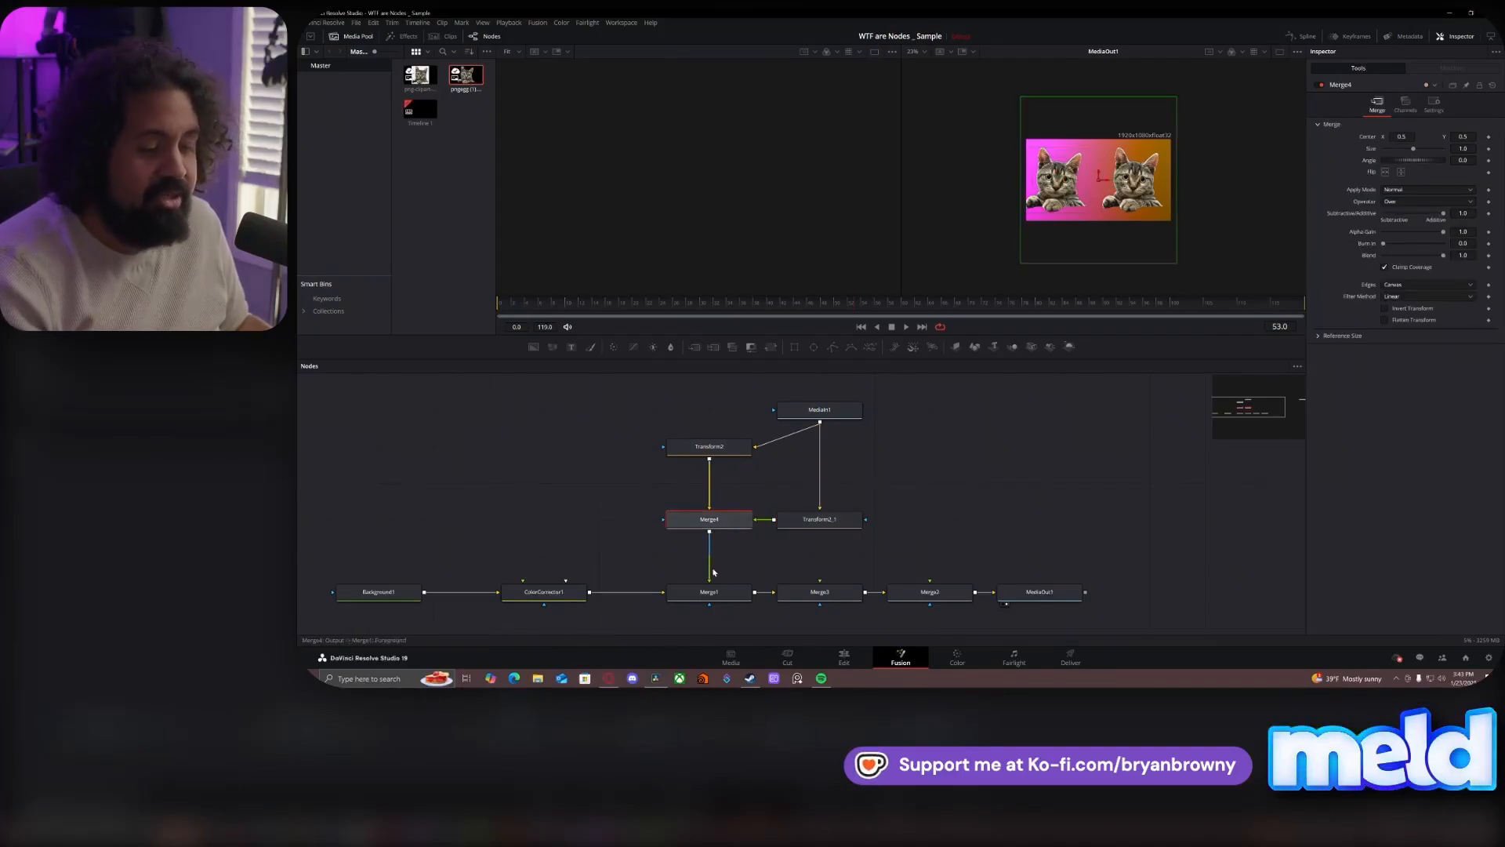
- Delete the unused Merge3 and Merge2 nodes so Merge1 feeds MediaOut1 directly
{"action": "left_click_drag", "start_coordinate": [831, 579], "coordinate": [969, 611]}
{"action": "key", "text": "Delete"}
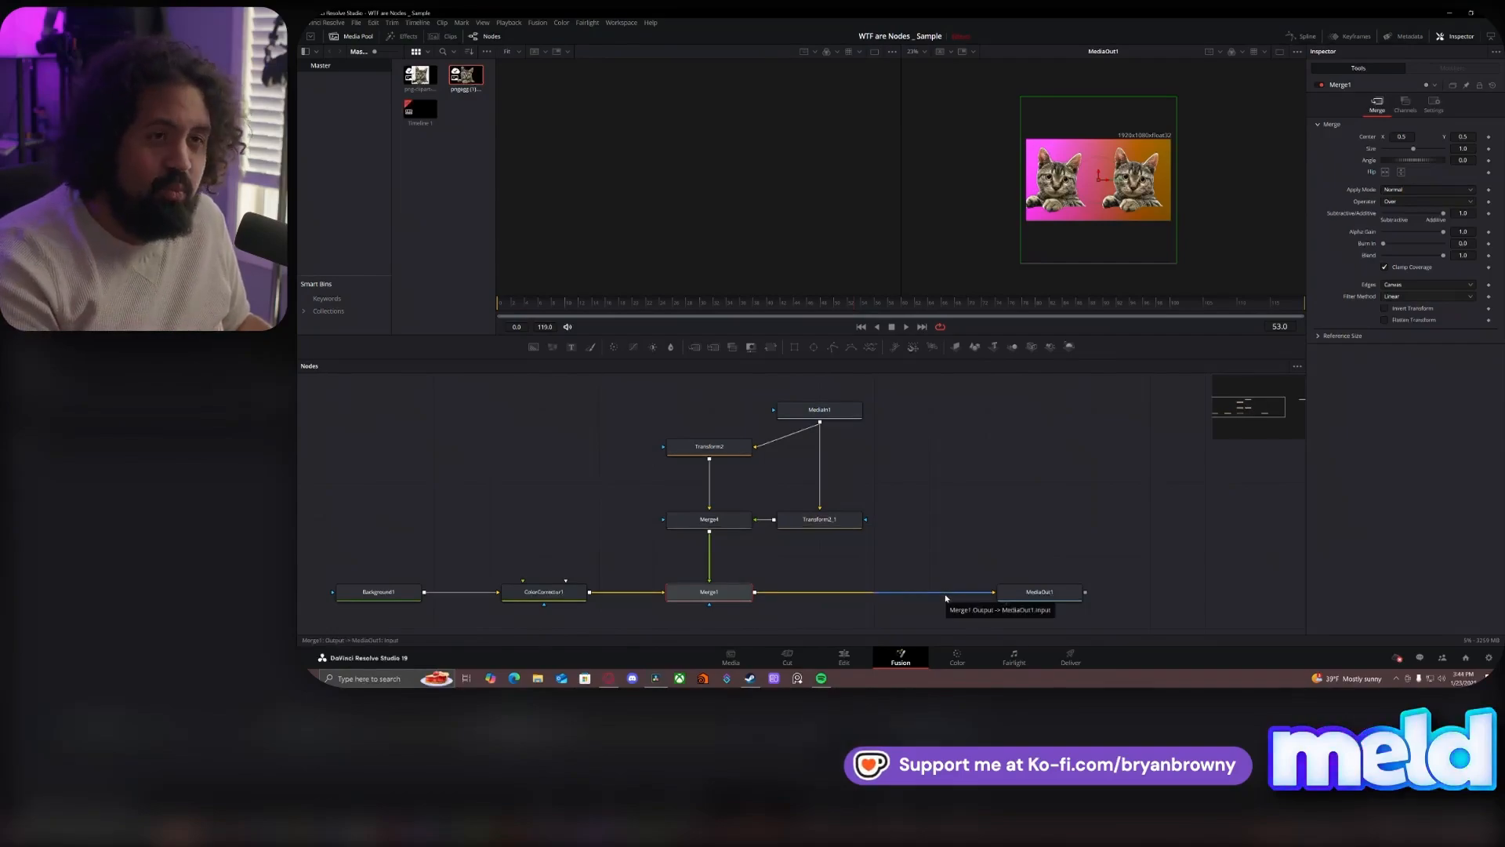